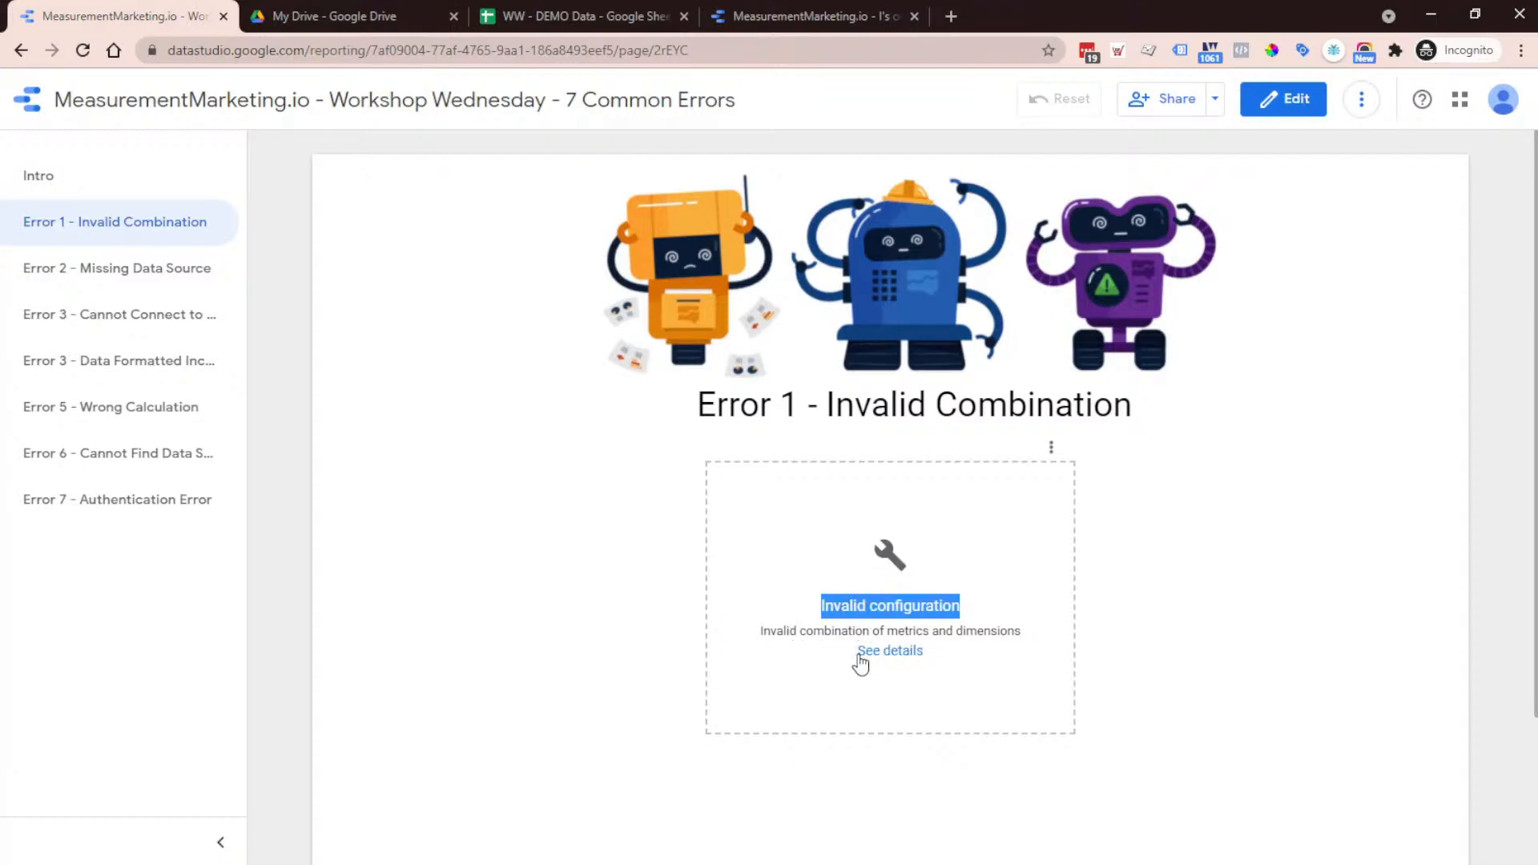
# Check the invalid configuration details of the table on the Error 1 page and replace its Revenue metric with Product Revenue
pyautogui.click(885, 653)
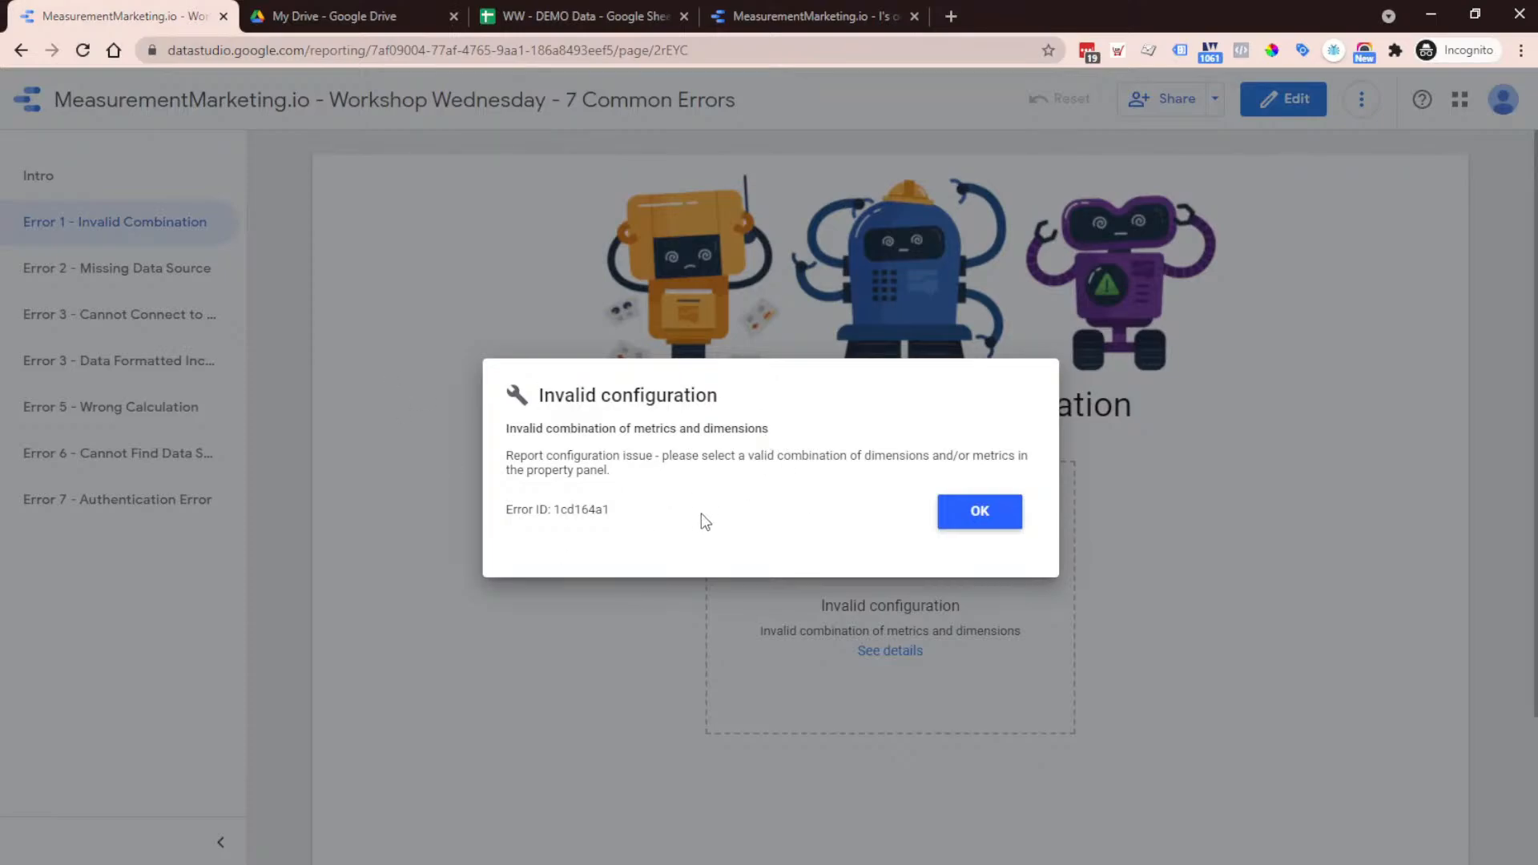
pyautogui.click(984, 513)
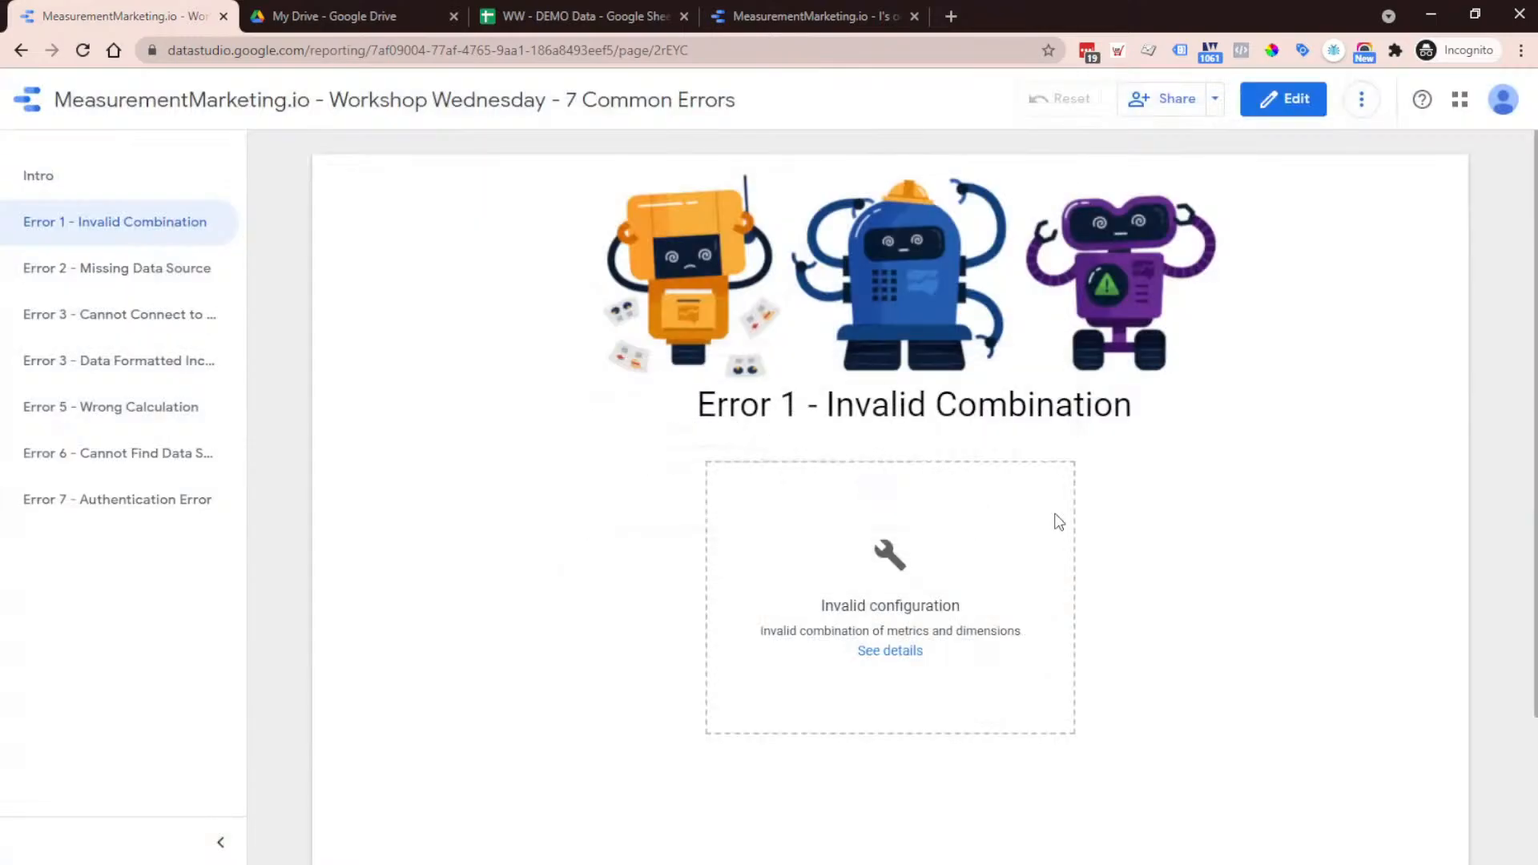
pyautogui.click(1289, 99)
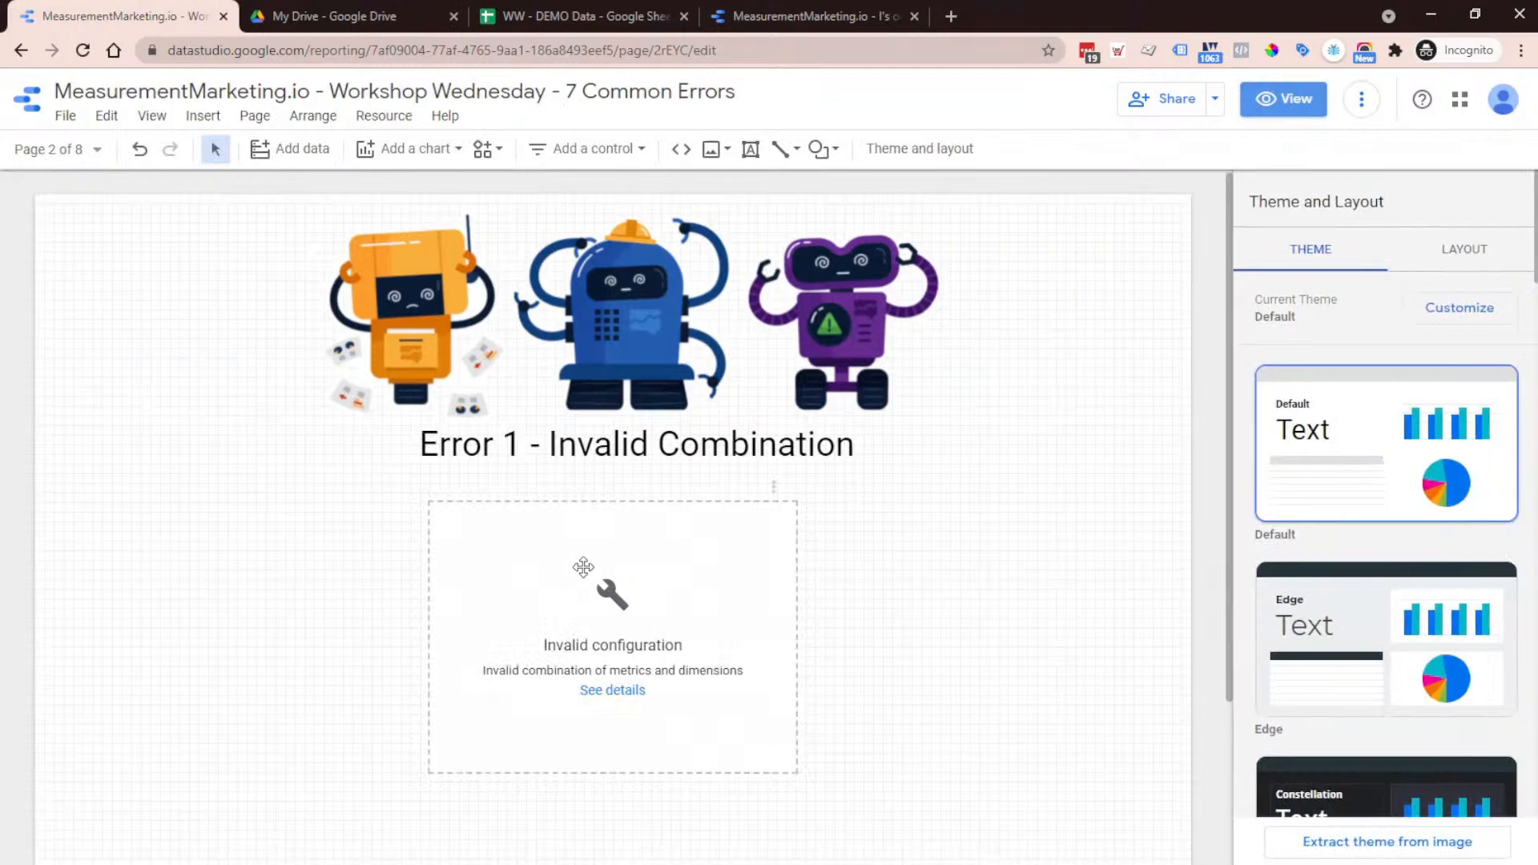
pyautogui.click(583, 567)
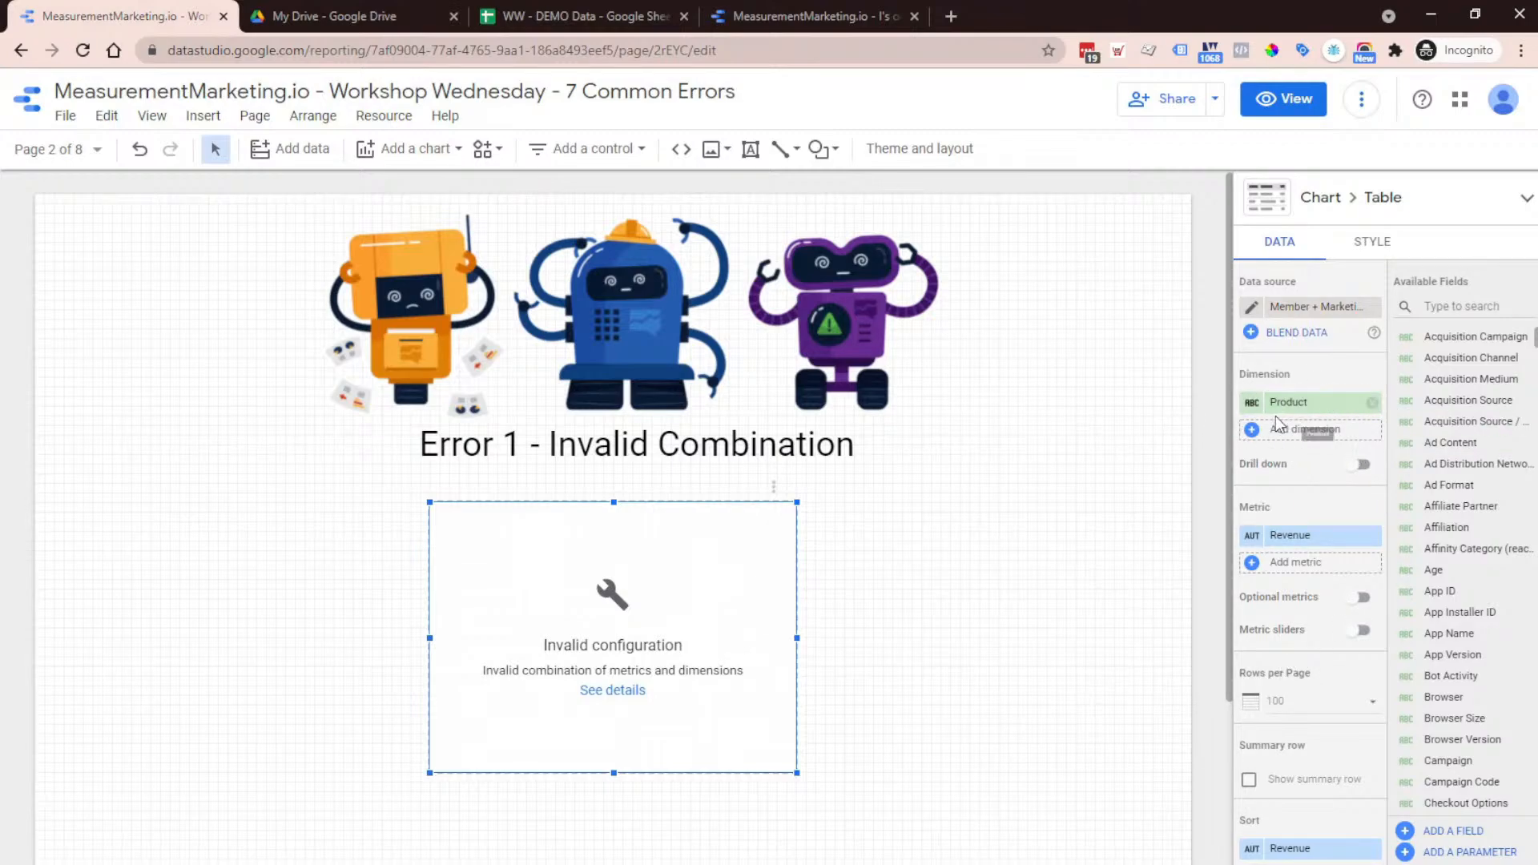
pyautogui.click(1315, 537)
pyautogui.write('pro')
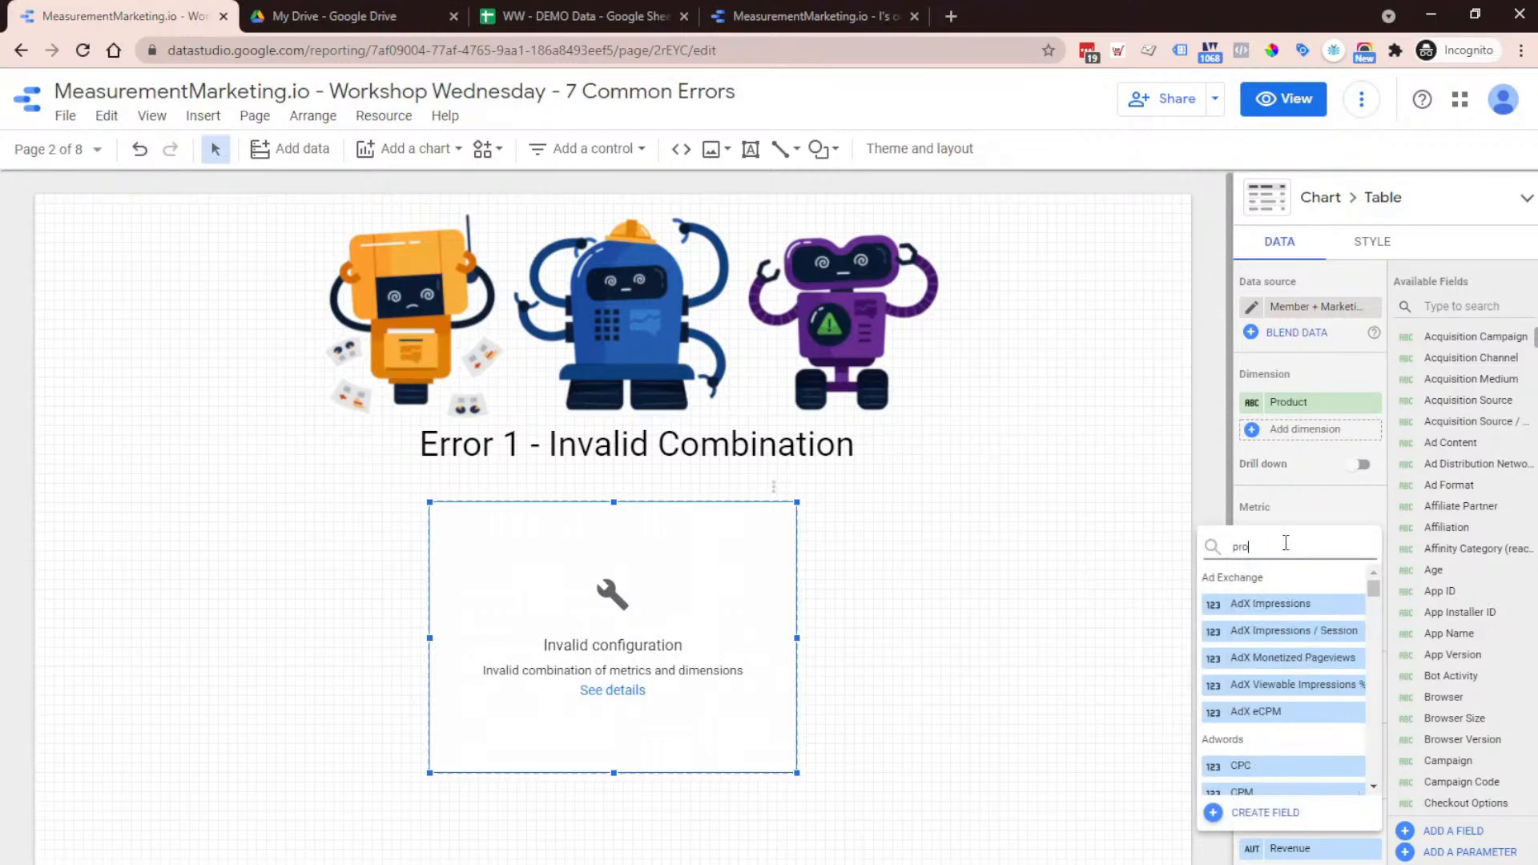
pyautogui.write('duct')
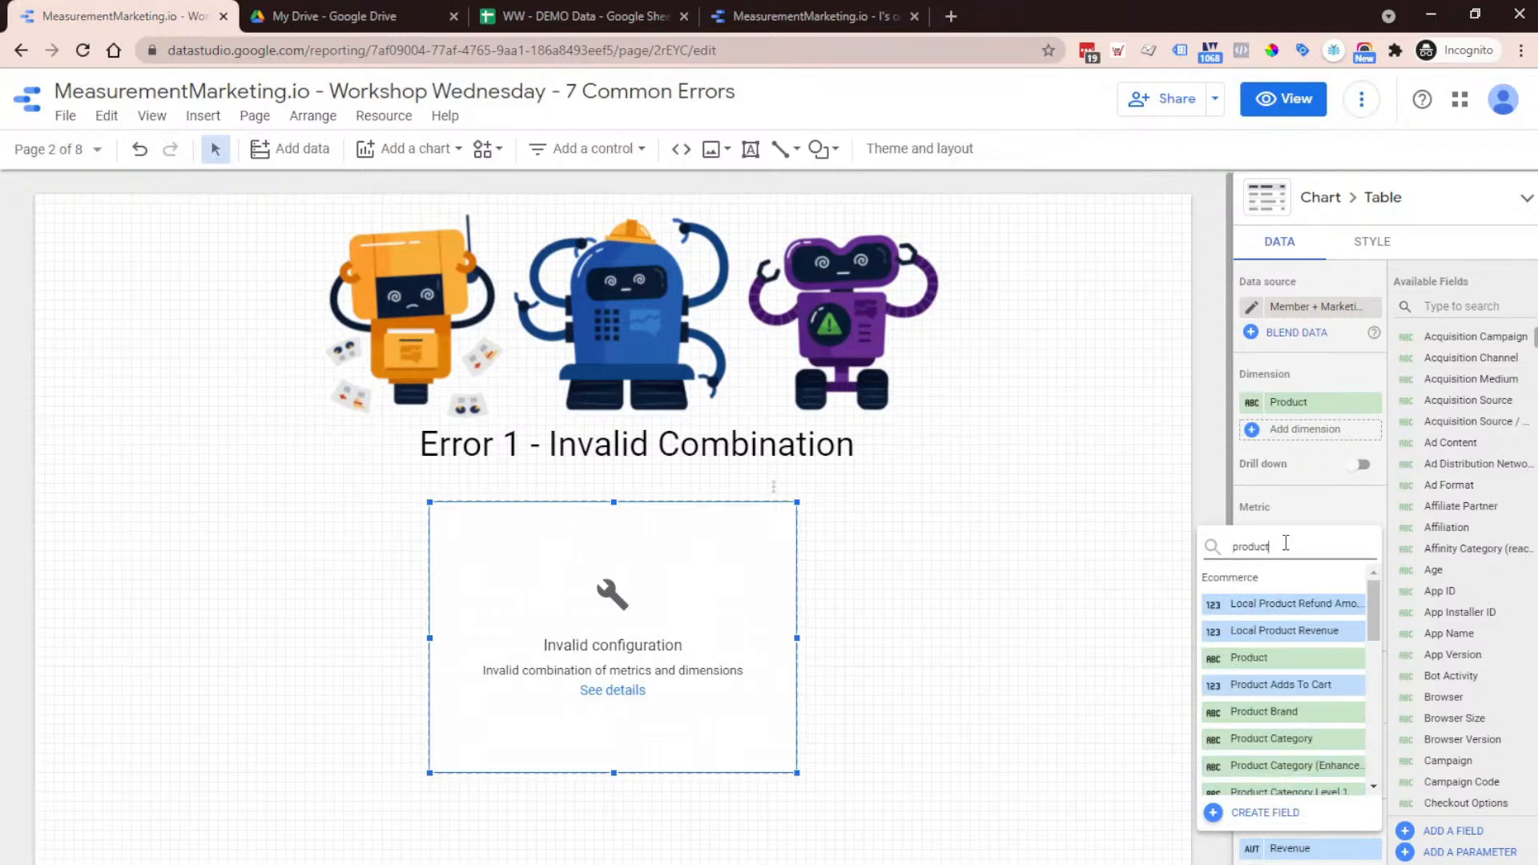
pyautogui.scroll(-2, 1341, 671)
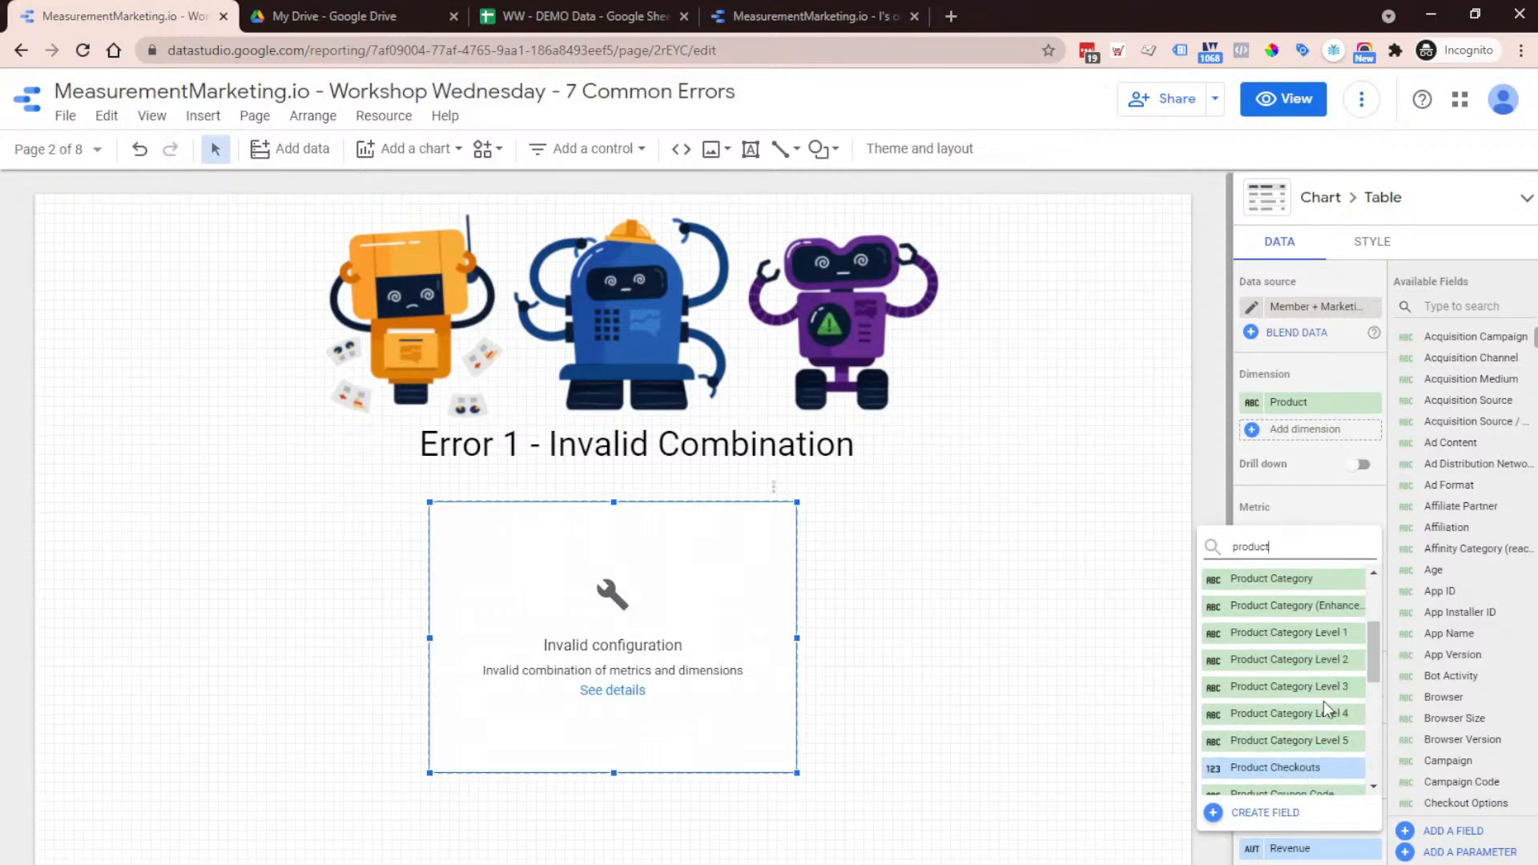
pyautogui.scroll(-3, 1324, 700)
pyautogui.moveTo(1372, 681); pyautogui.dragTo(1377, 723)
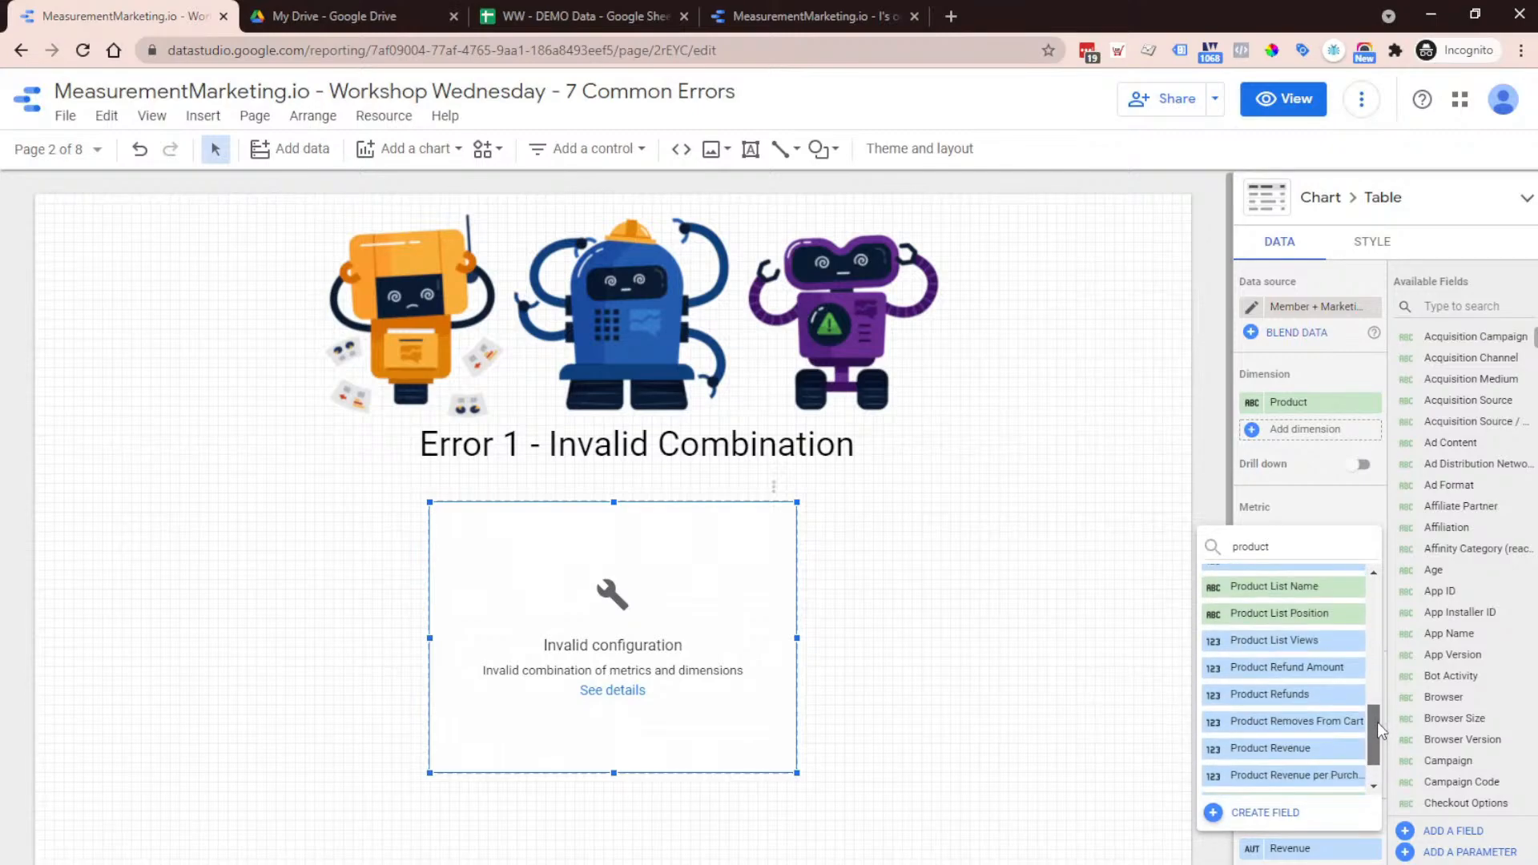
pyautogui.click(1261, 753)
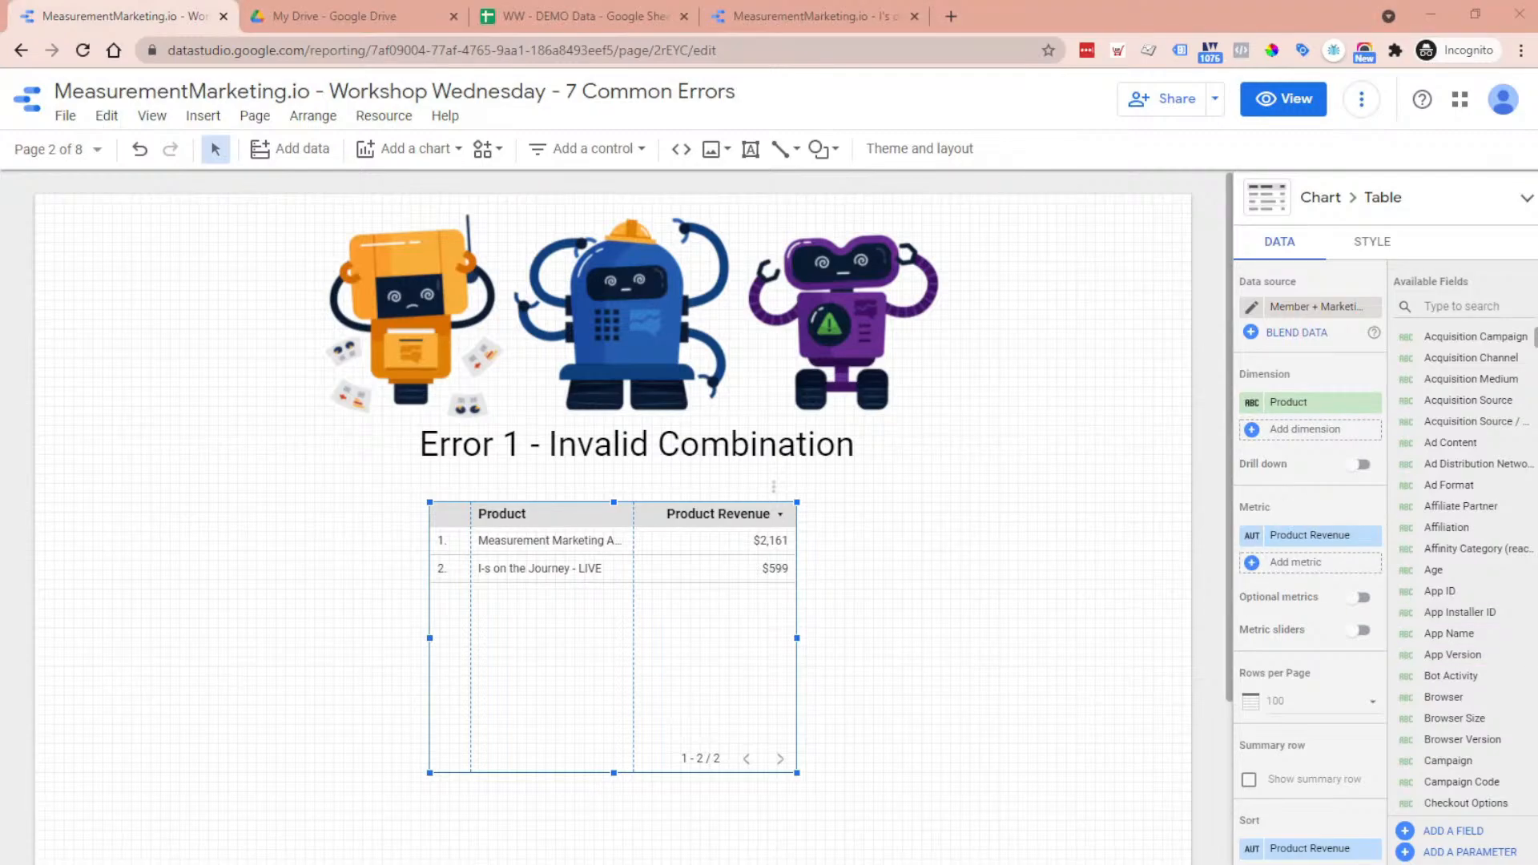
# Switch to the UA Dimensions & Metrics Explorer and clear the sku search to browse all field groups
pyautogui.moveTo(1537, 345); pyautogui.dragTo(1102, 90)
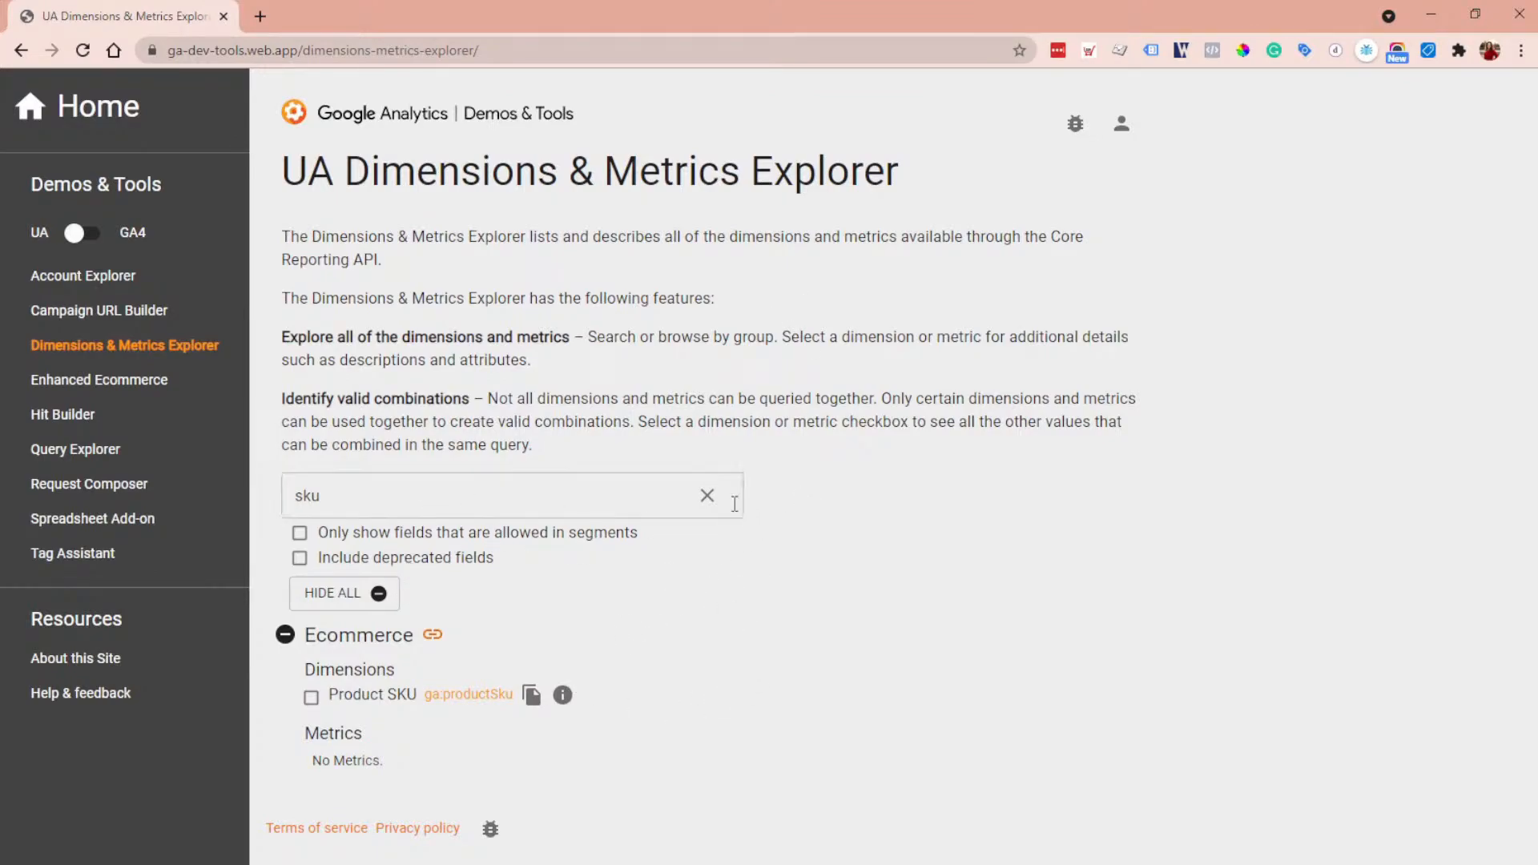
pyautogui.click(707, 497)
pyautogui.scroll(-4, 728, 536)
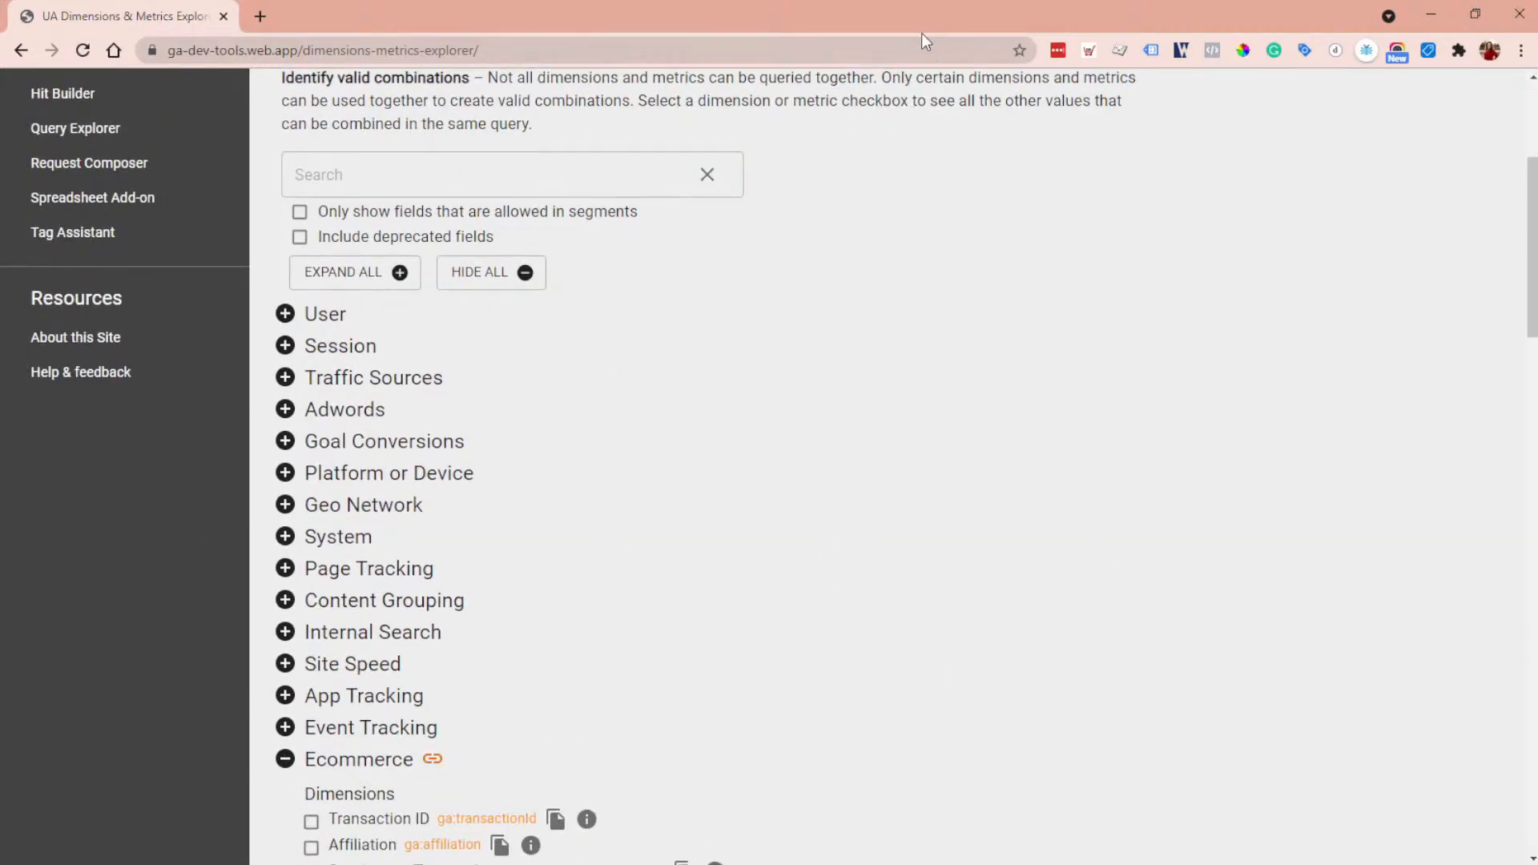
pyautogui.moveTo(922, 26); pyautogui.dragTo(1537, 400)
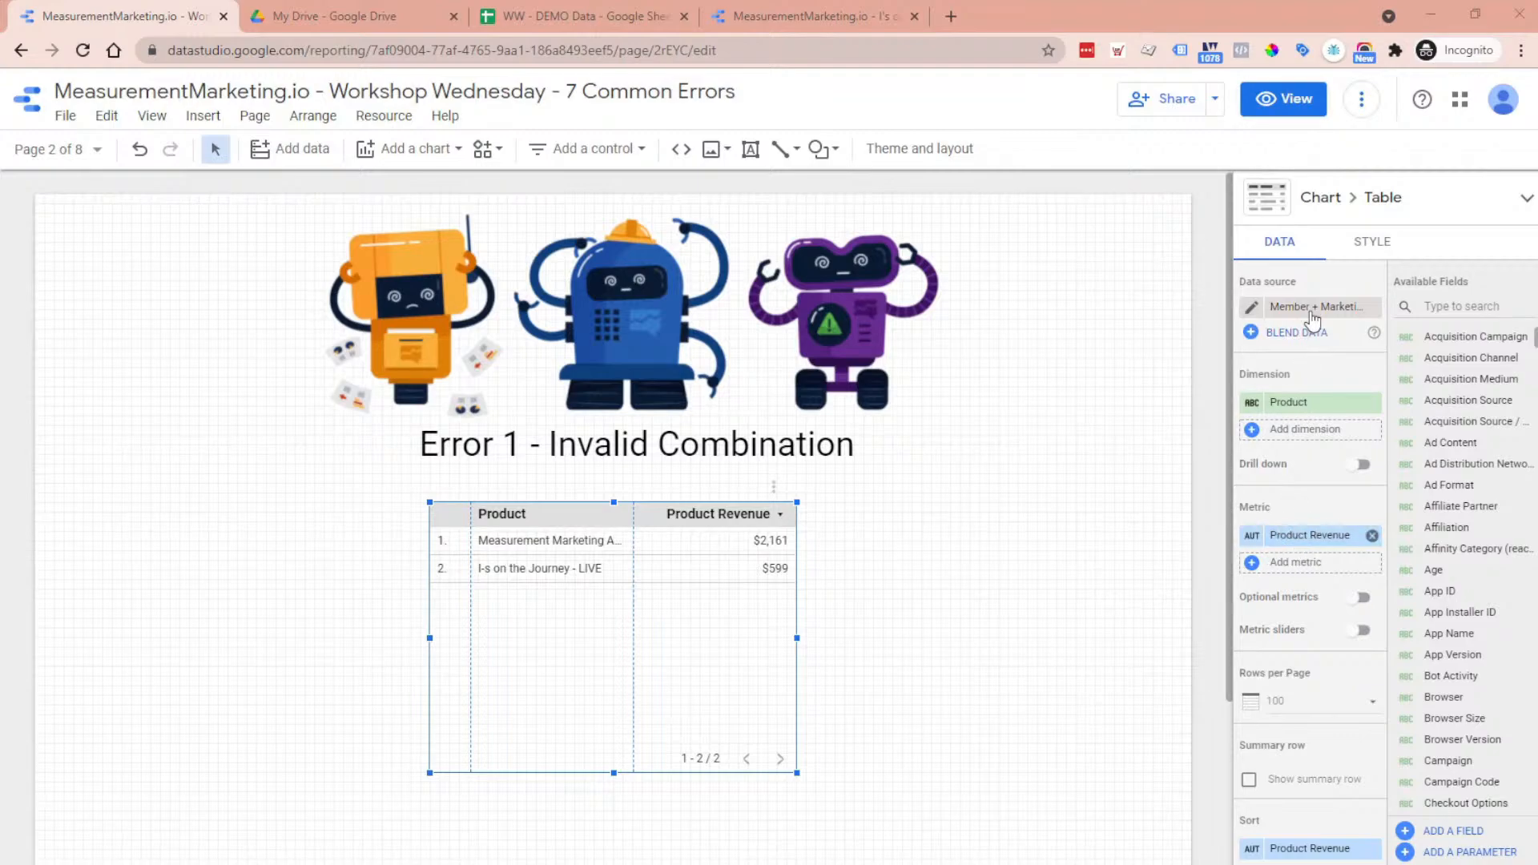
# Return the report to view mode and read the missing data source details on the Error 2 page
pyautogui.click(1278, 99)
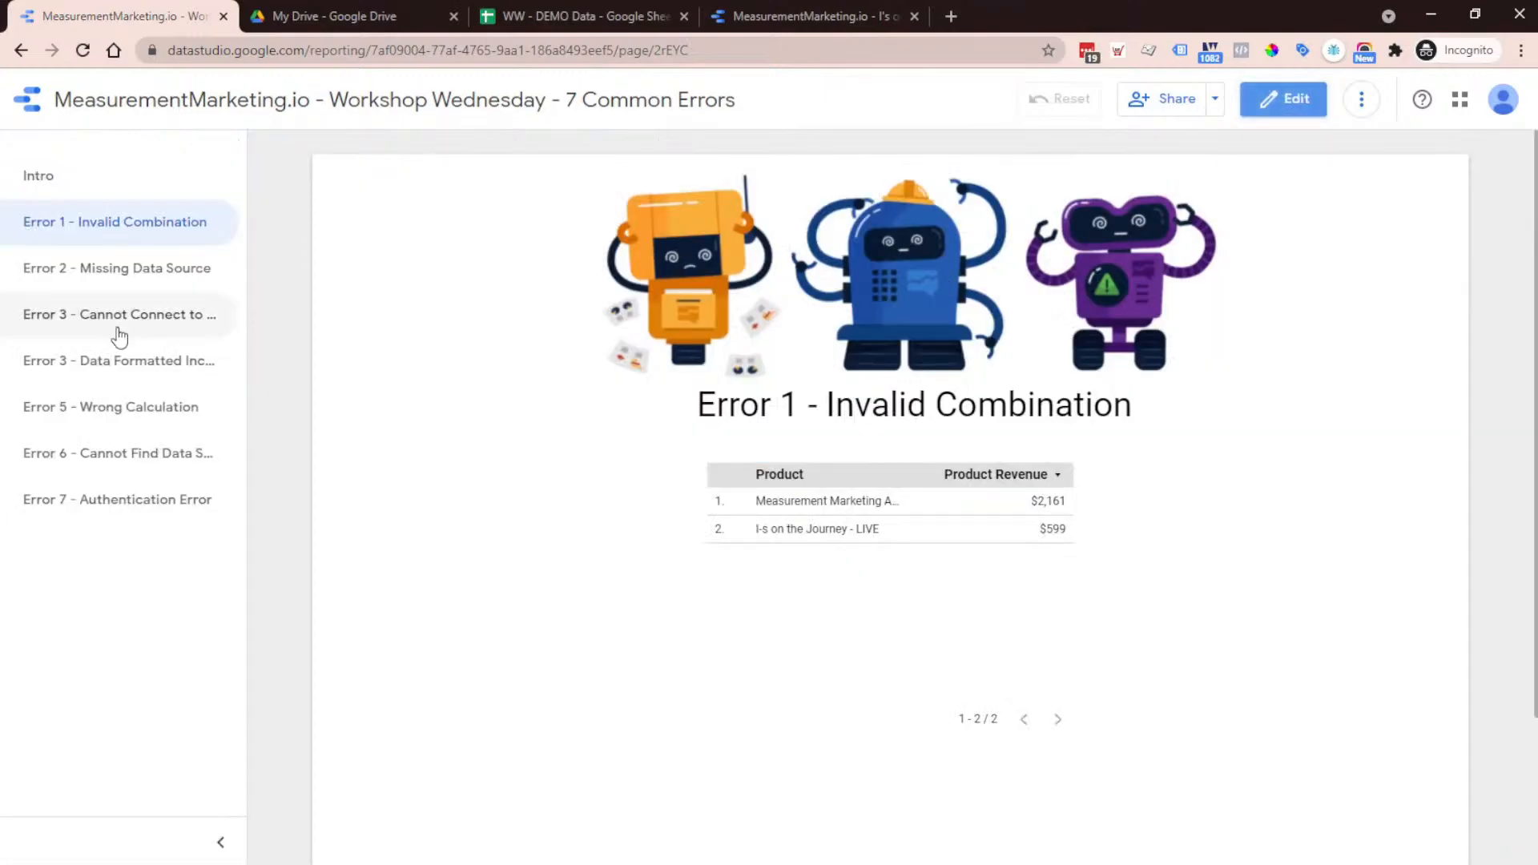
pyautogui.click(76, 285)
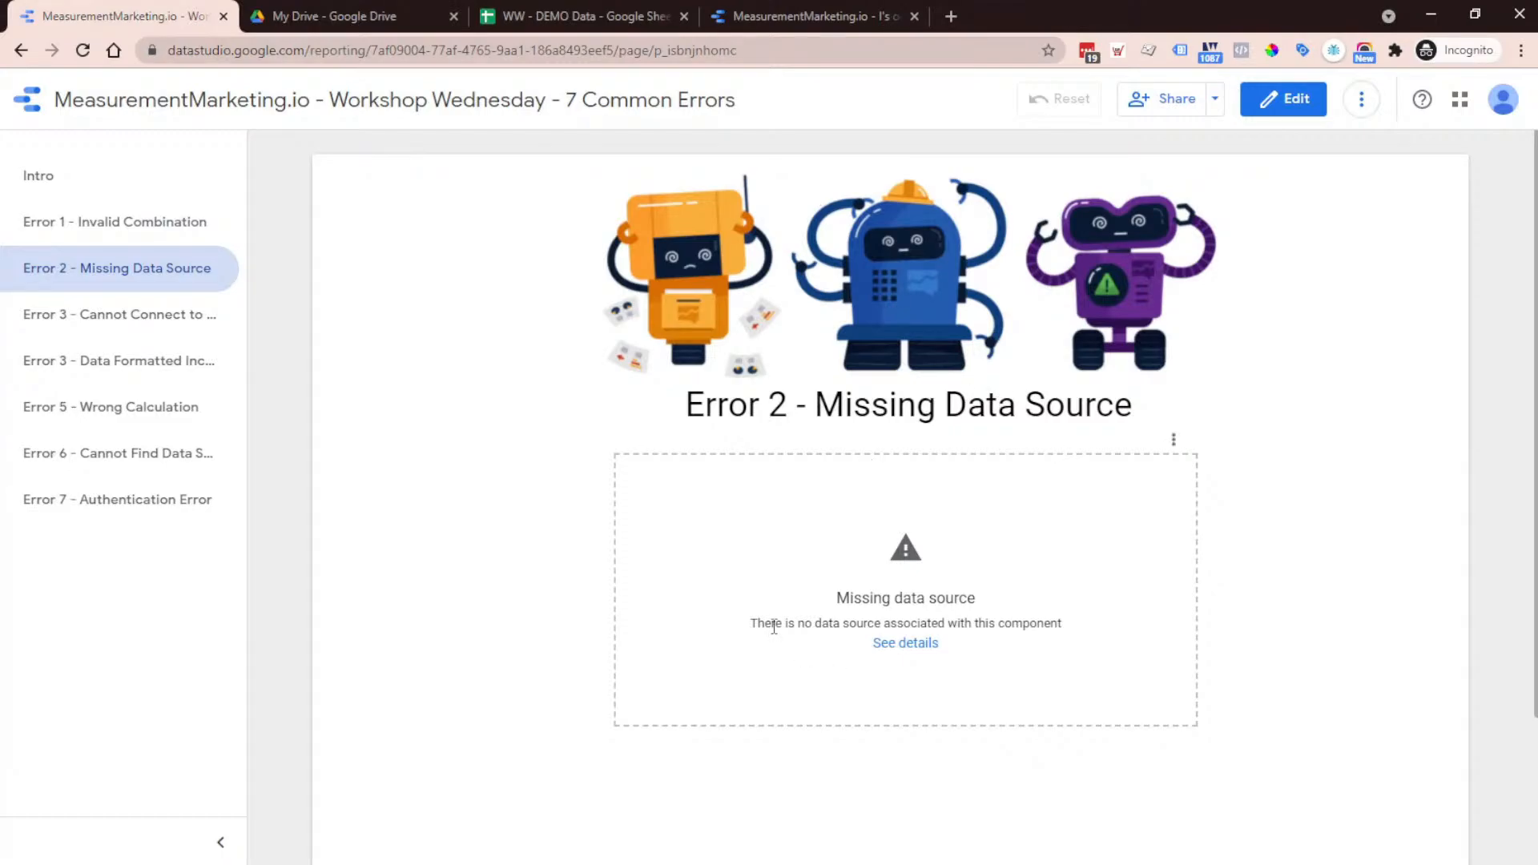
pyautogui.click(914, 644)
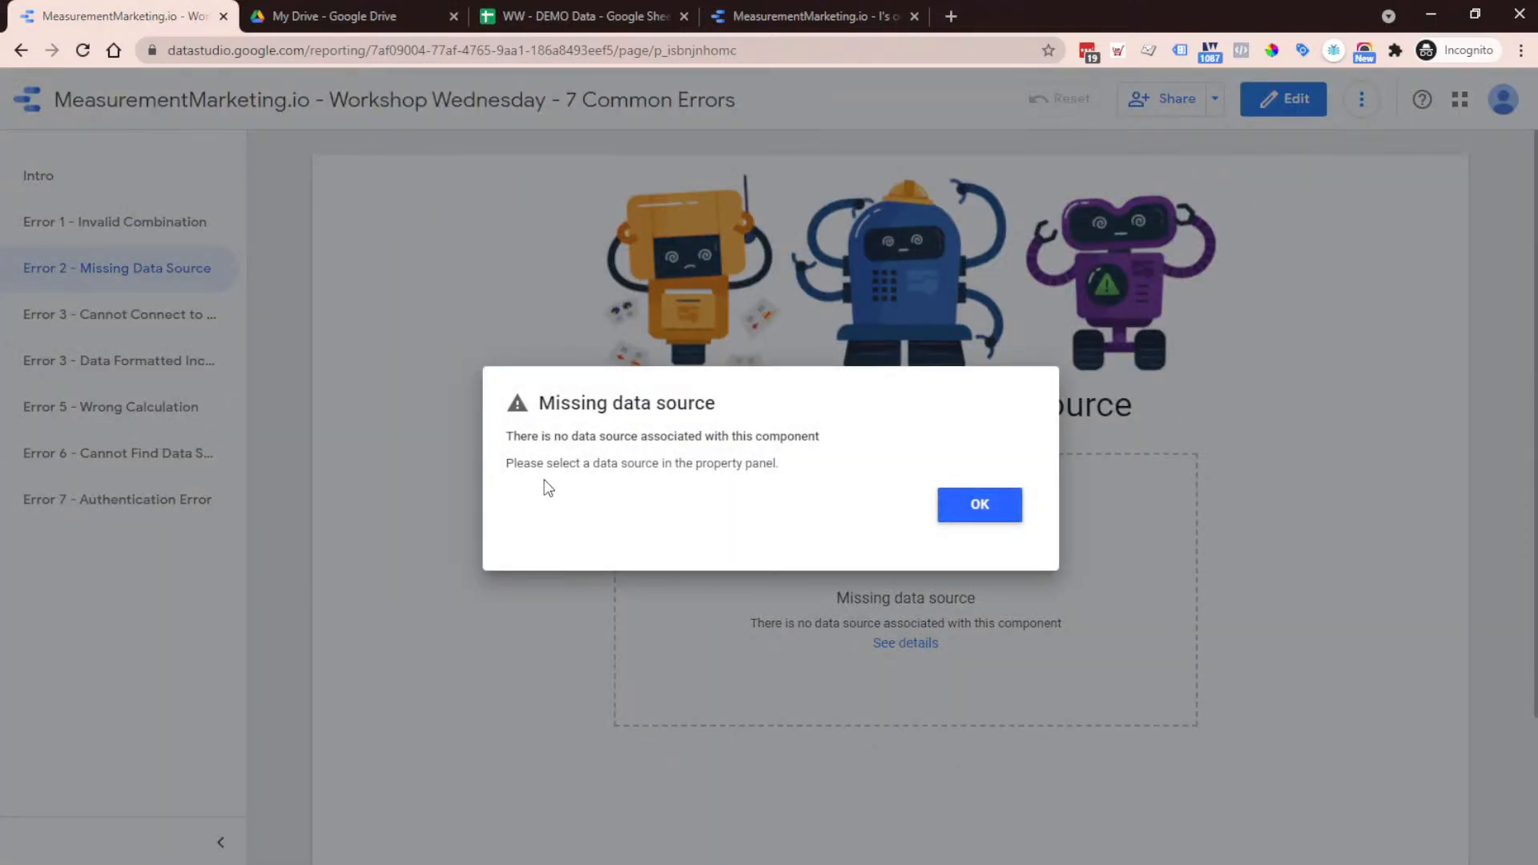
pyautogui.click(1000, 511)
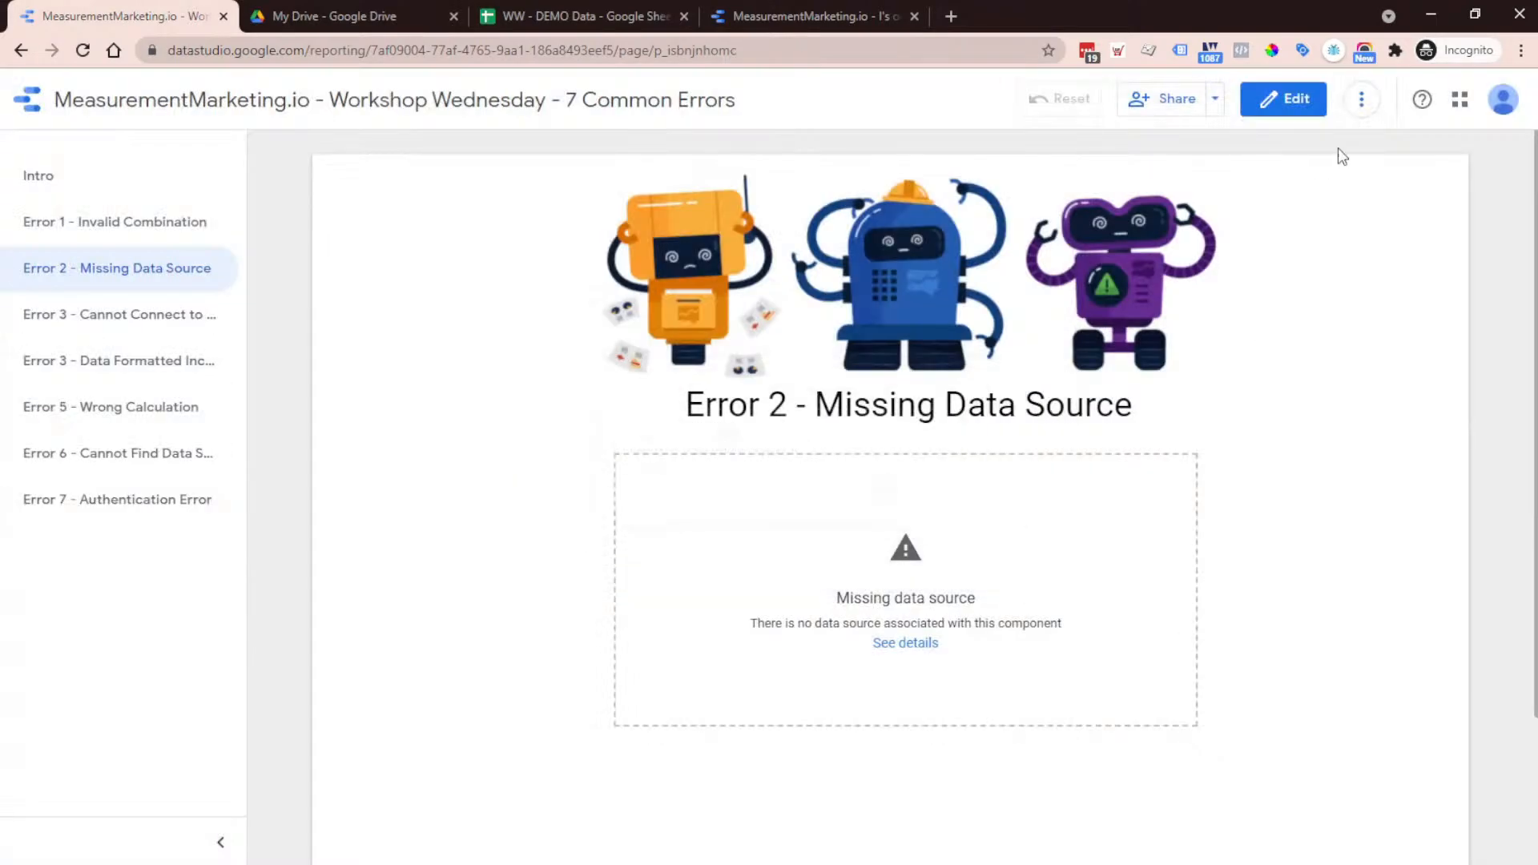
# Open the Error 2 table for editing and review the data sources added to the report
pyautogui.click(1267, 100)
pyautogui.click(892, 609)
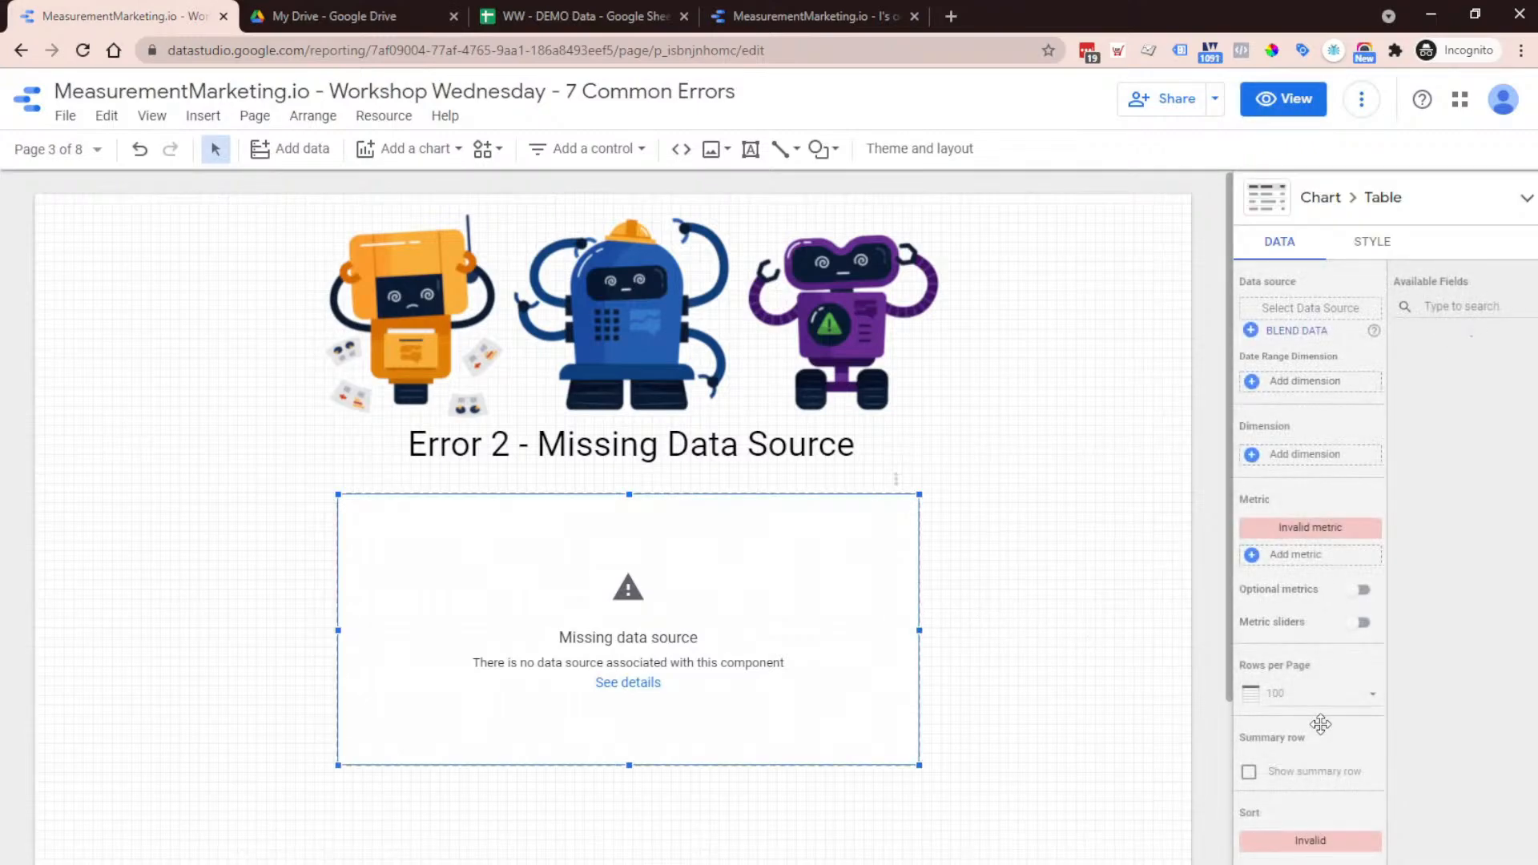
pyautogui.click(1308, 315)
pyautogui.click(377, 118)
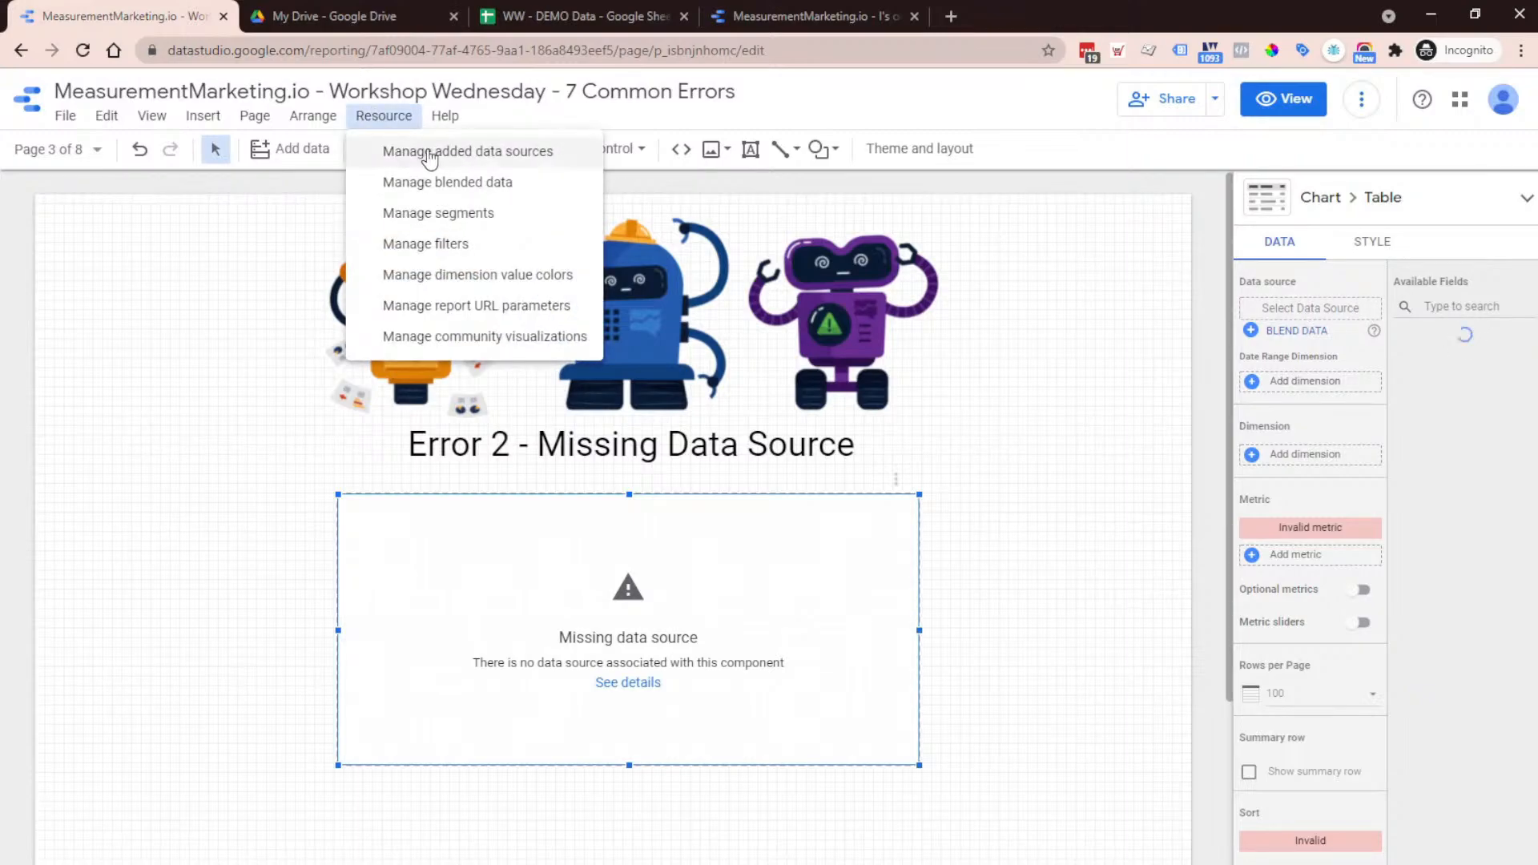
pyautogui.click(396, 152)
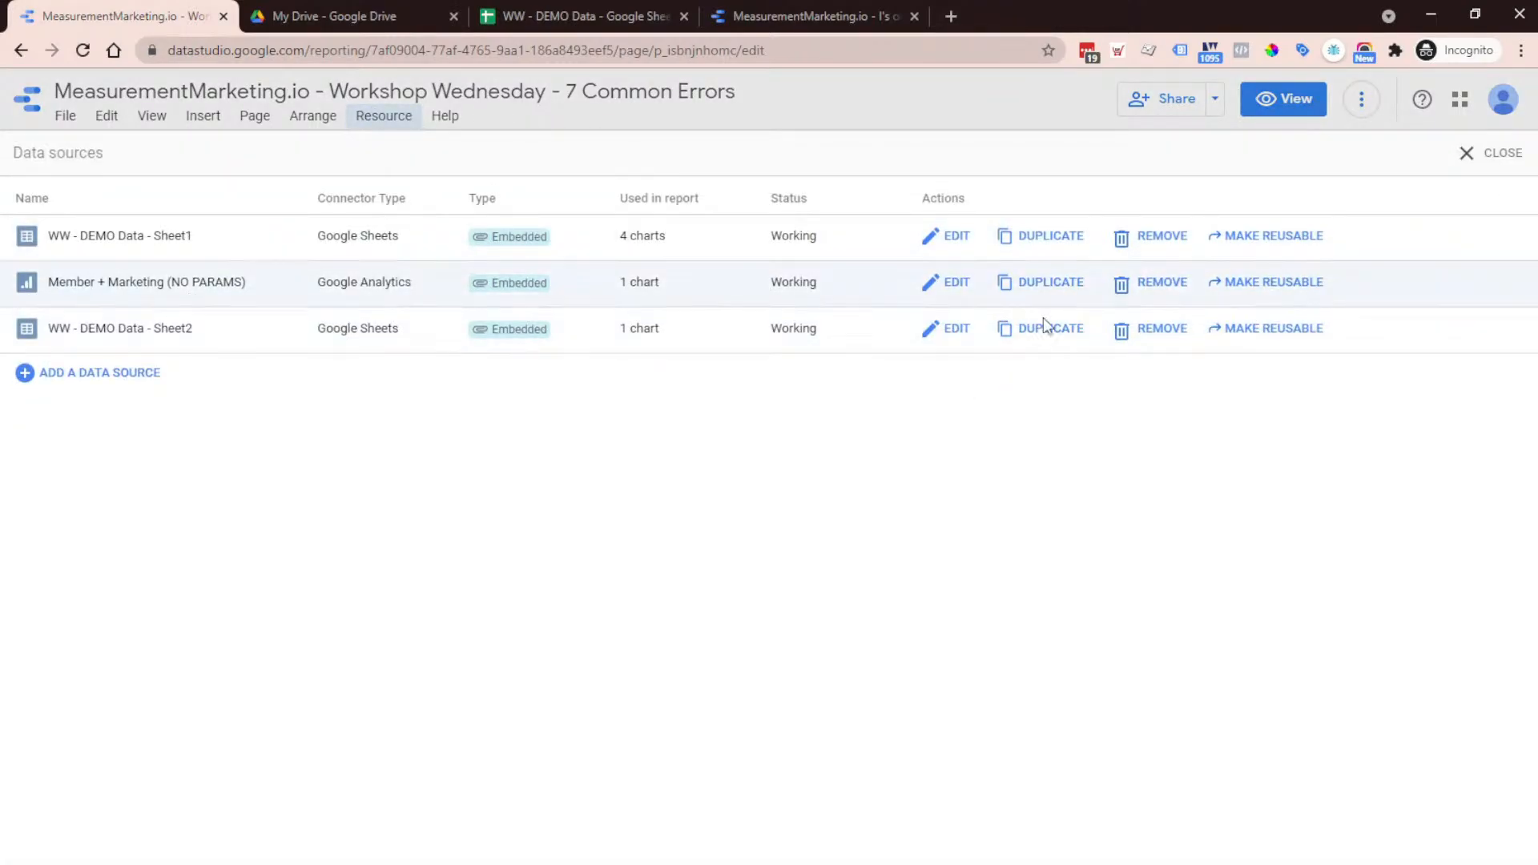
pyautogui.click(1487, 162)
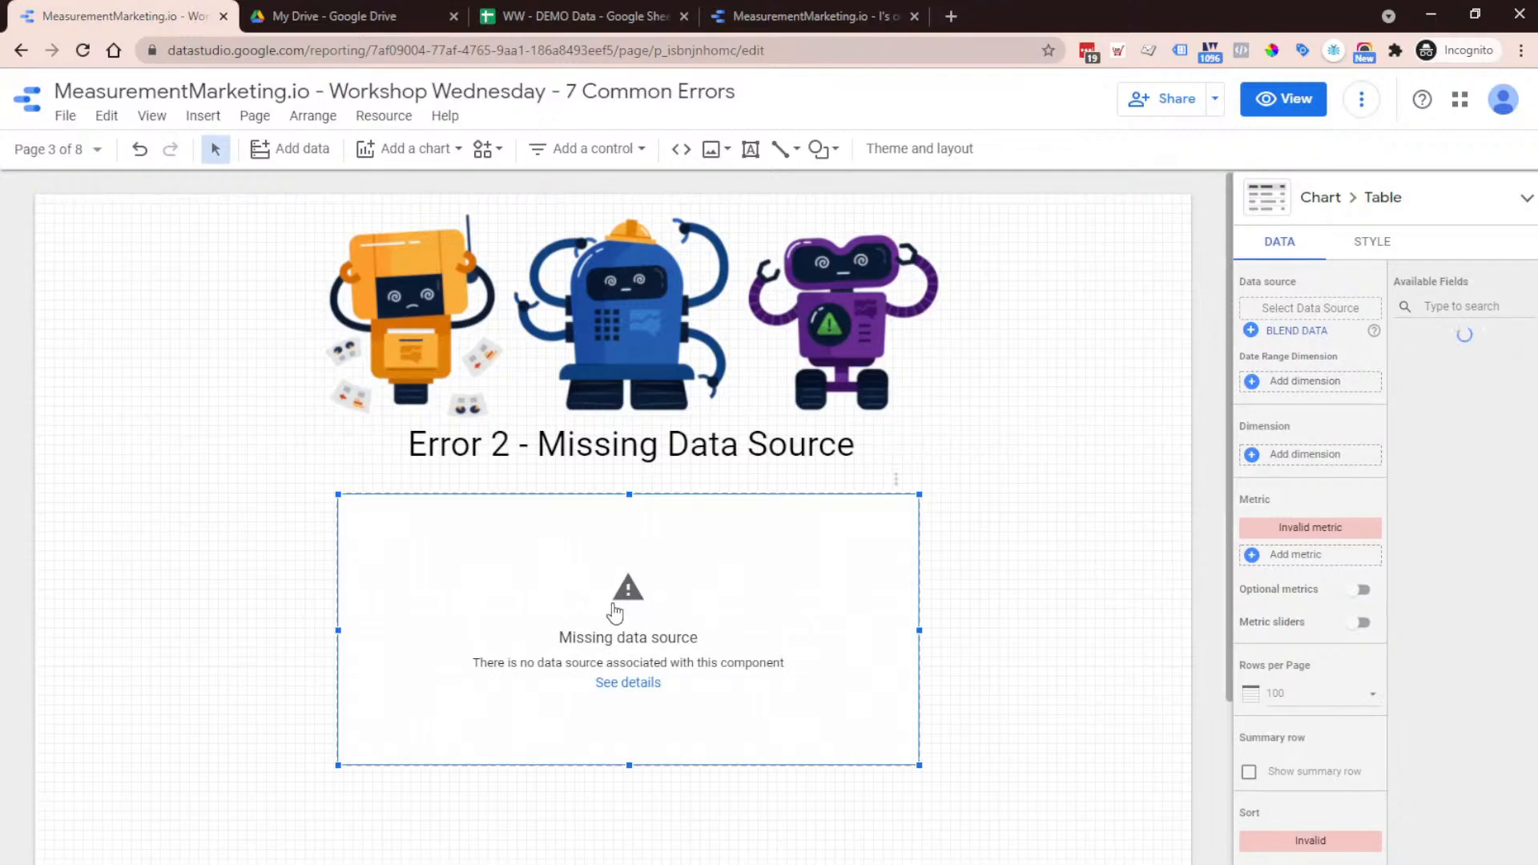
# Assign the Member + Marketing (NO PARAMS) data source to the Error 2 table and return to view mode
pyautogui.click(1326, 320)
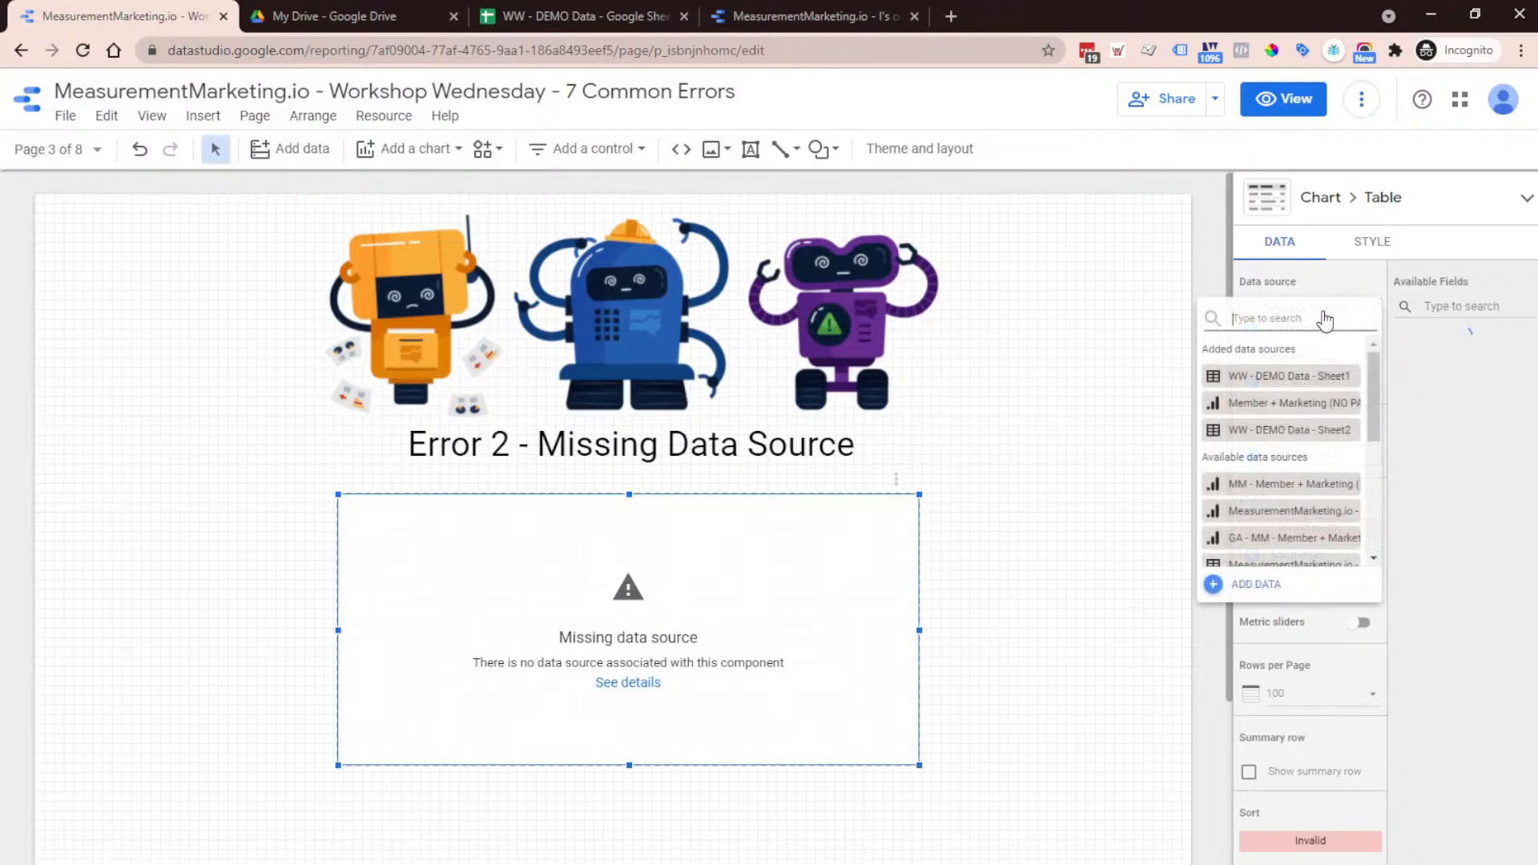
pyautogui.click(1315, 407)
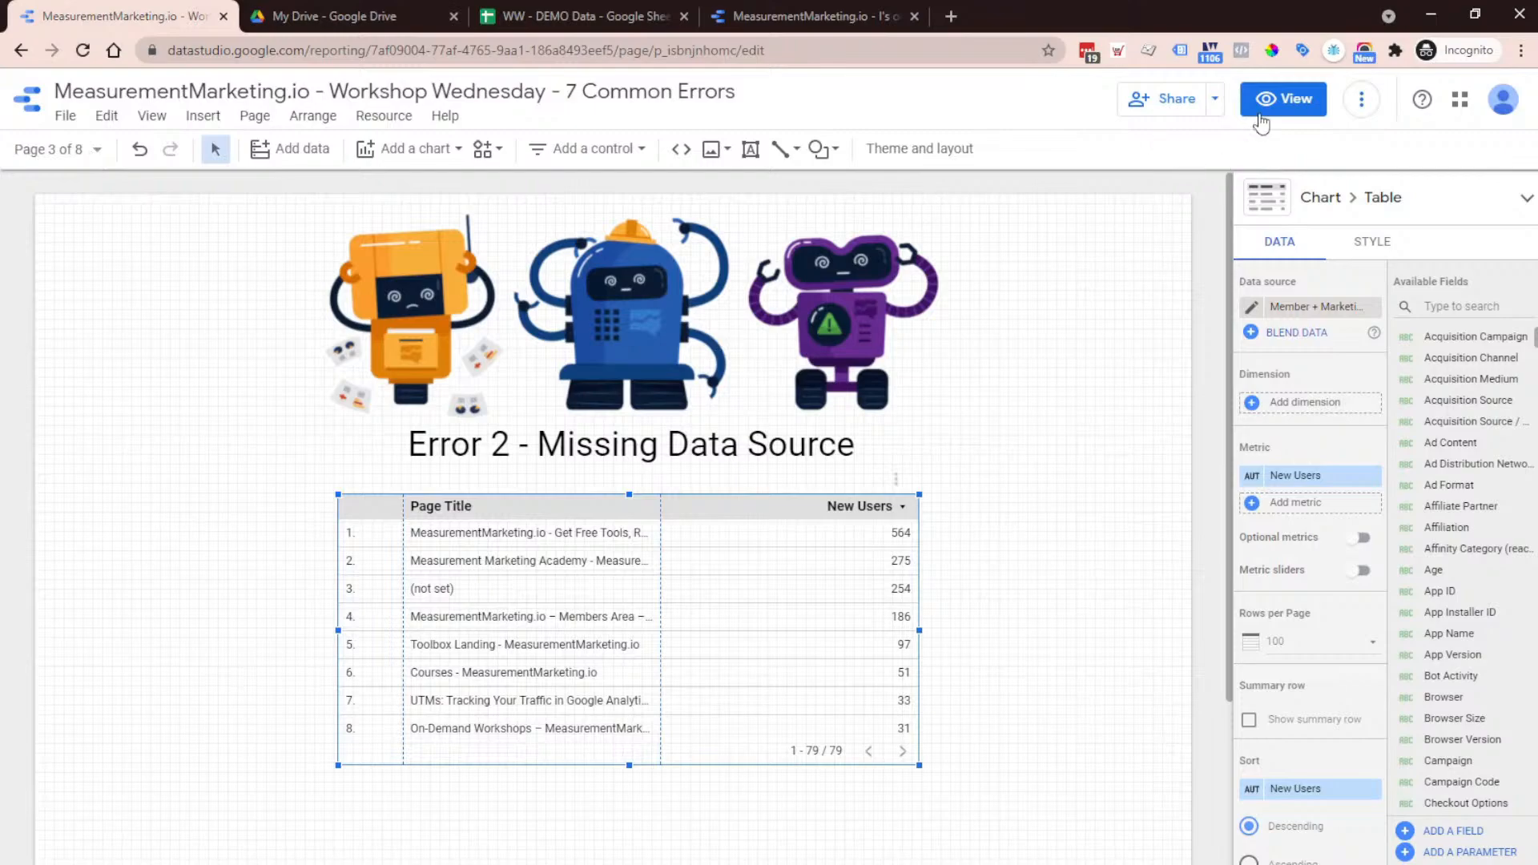
pyautogui.click(1282, 99)
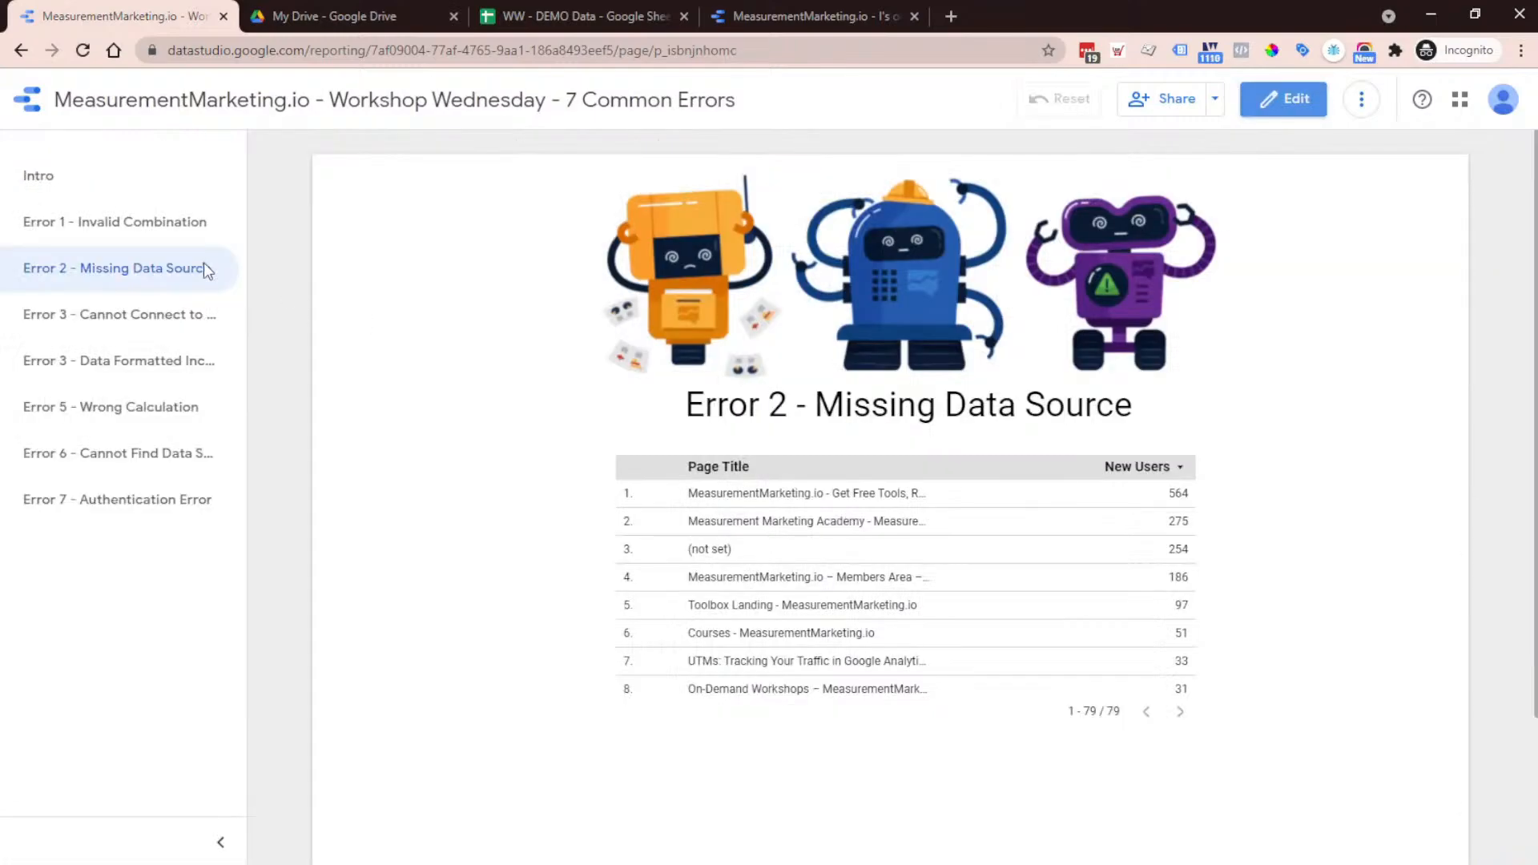
# Read the Data Set Configuration Error message and its details on the Error 3 - Cannot Connect to Data Set page
pyautogui.click(141, 316)
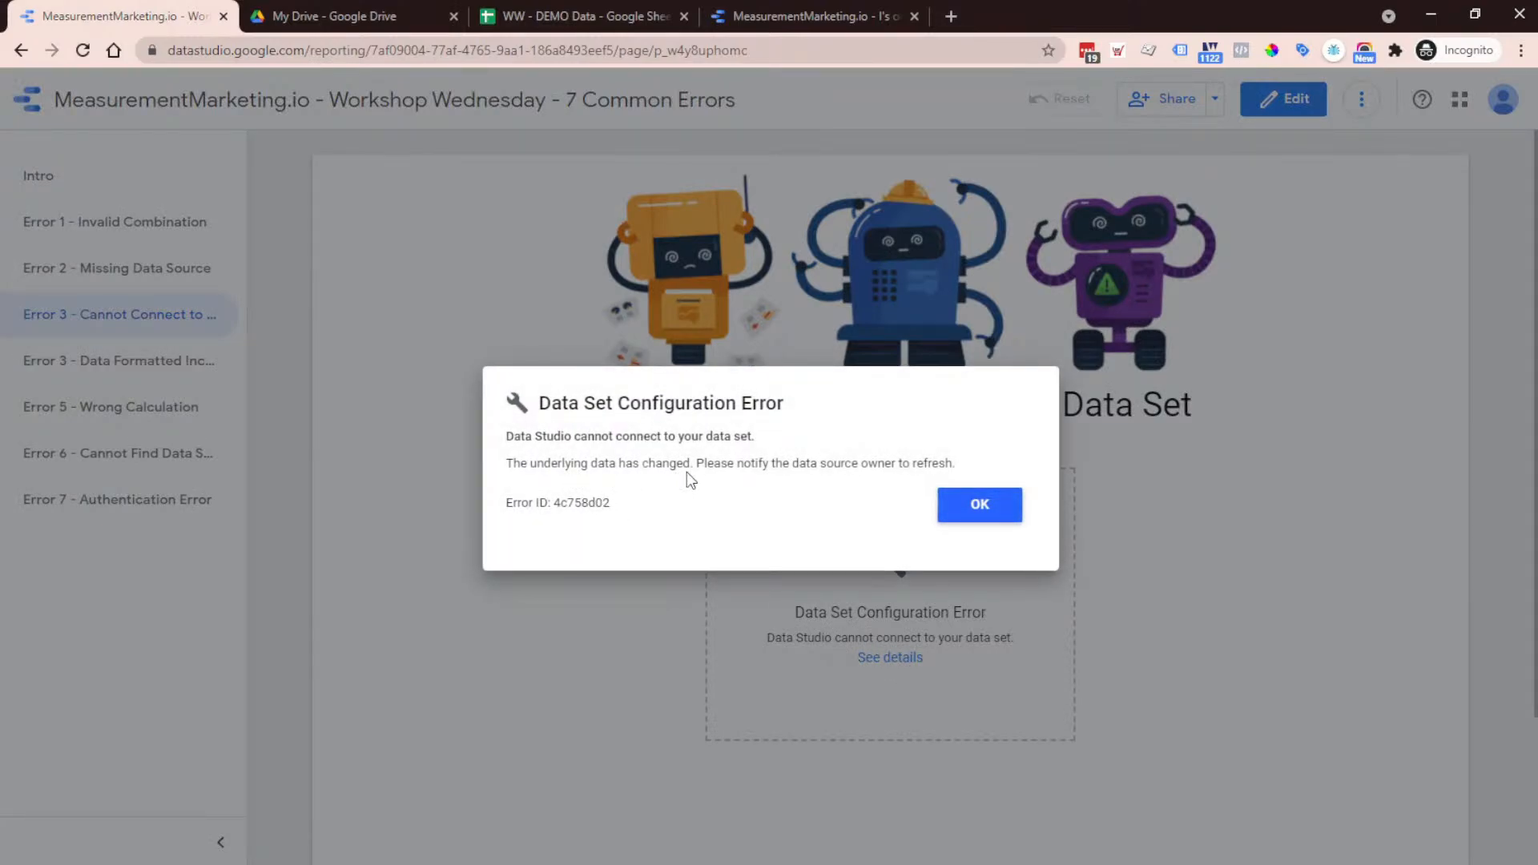
pyautogui.click(961, 512)
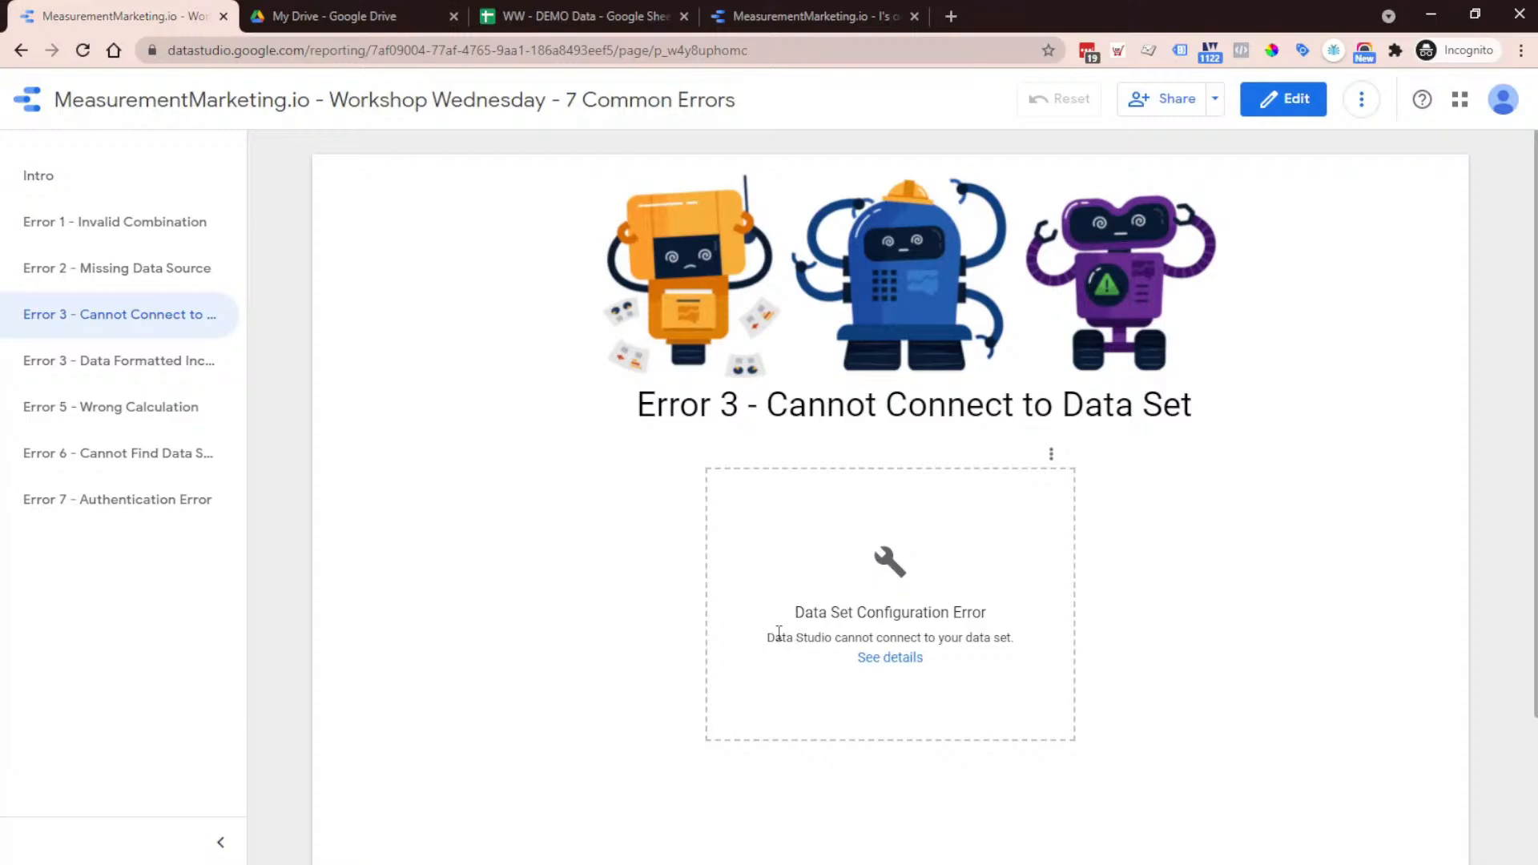
pyautogui.moveTo(779, 633); pyautogui.dragTo(1043, 645)
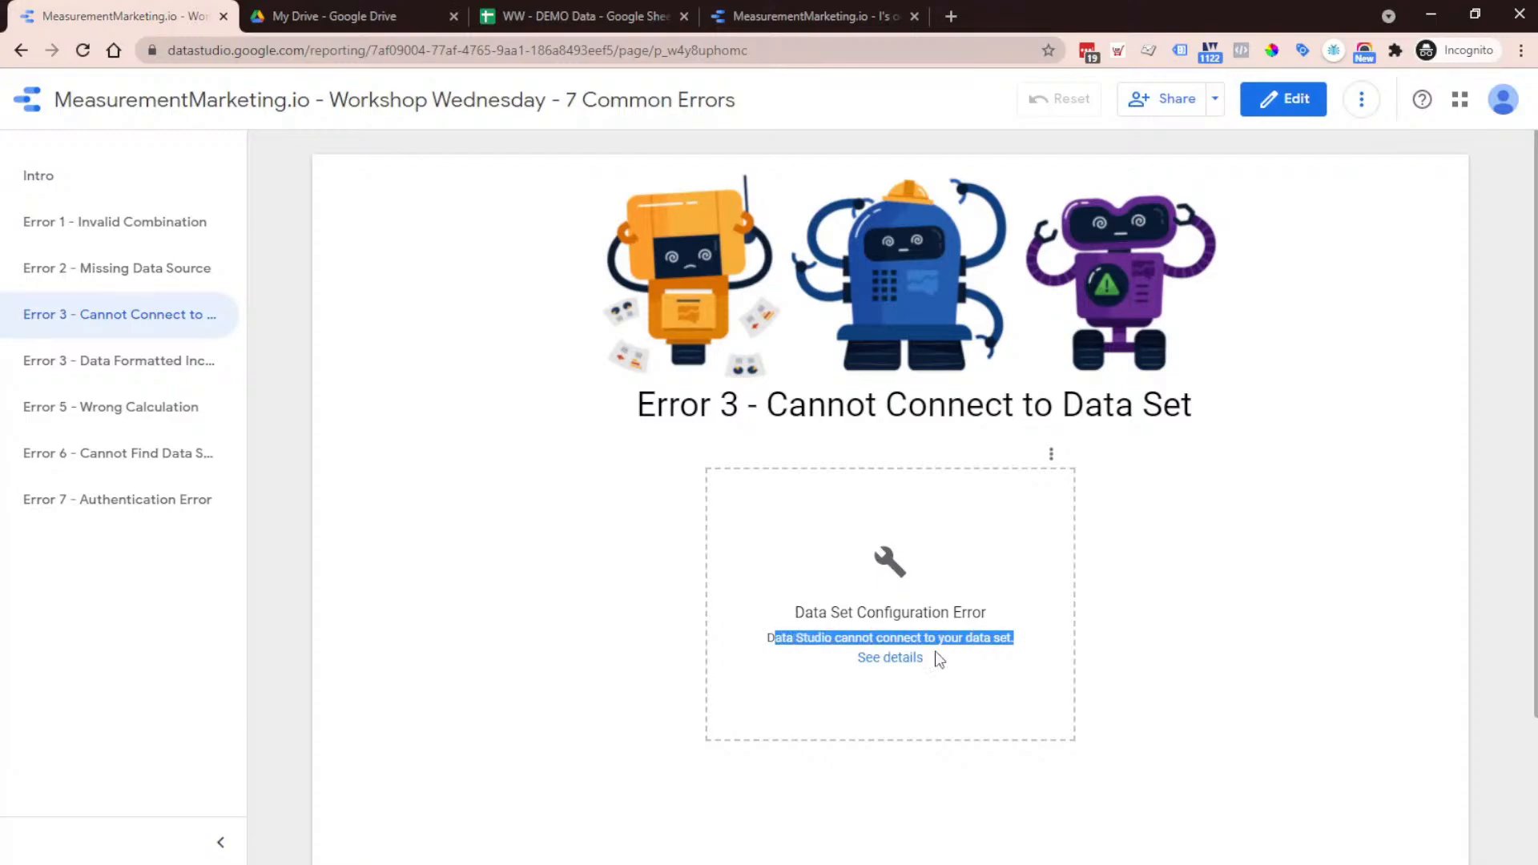
pyautogui.click(891, 659)
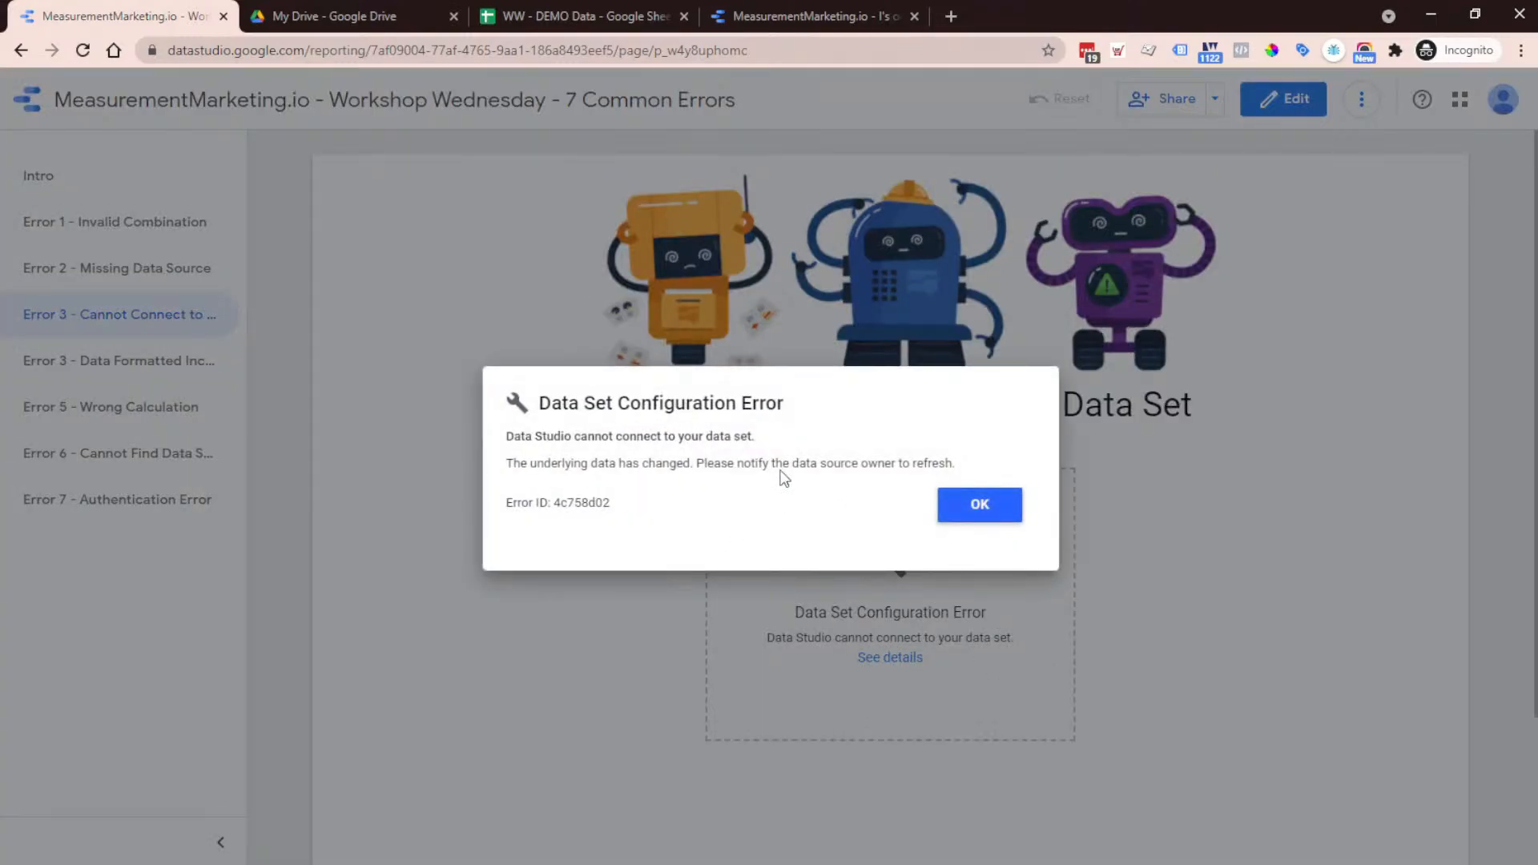
pyautogui.click(979, 513)
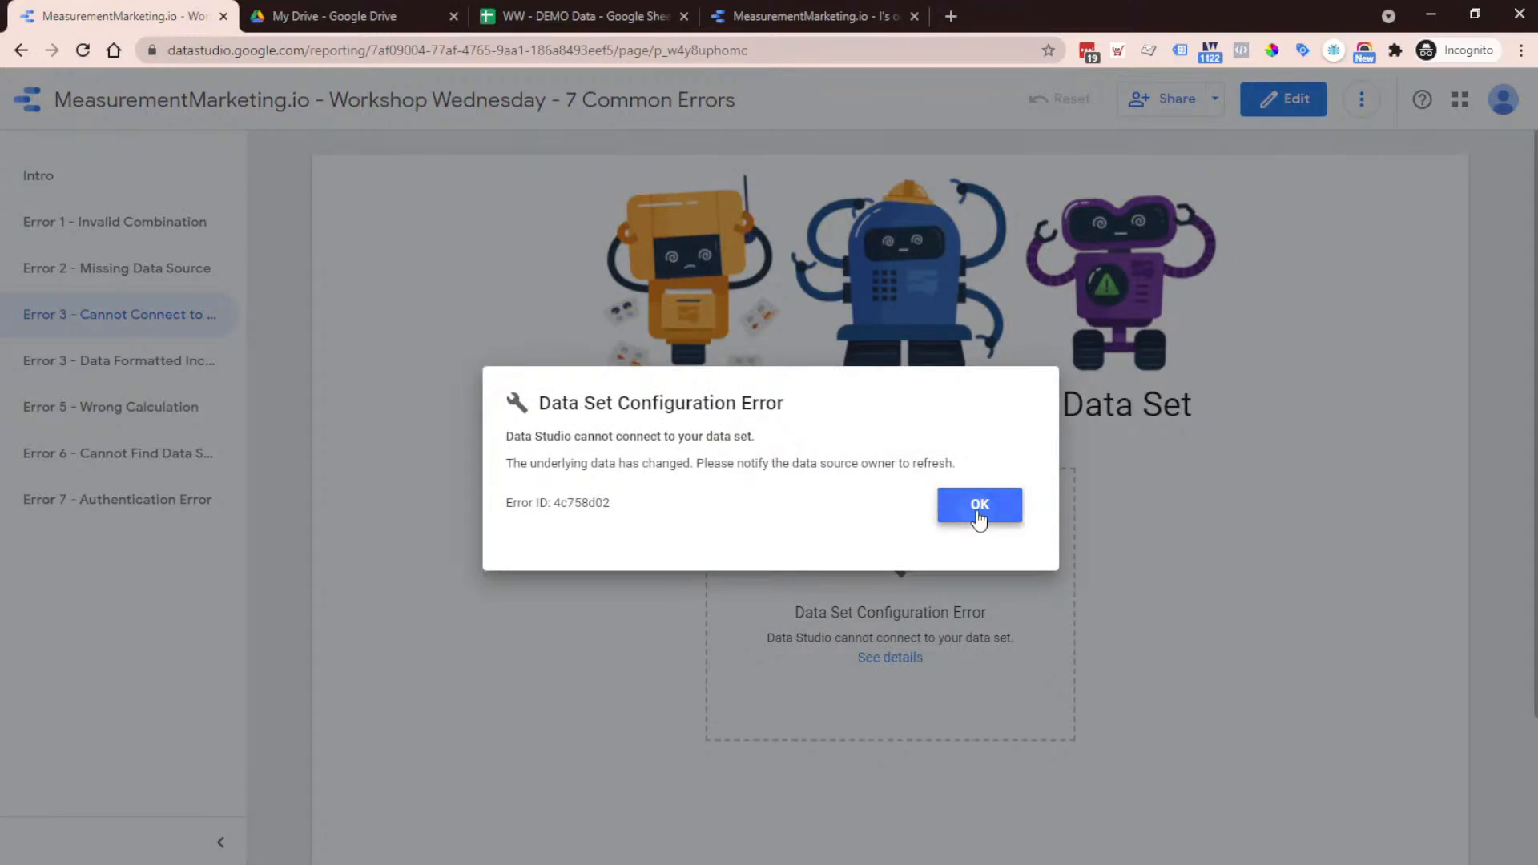
# Switch to the WW - DEMO Data spreadsheet and inspect the header row on Sheet1, including the Step 1 :) and Step 3 headers
pyautogui.click(601, 11)
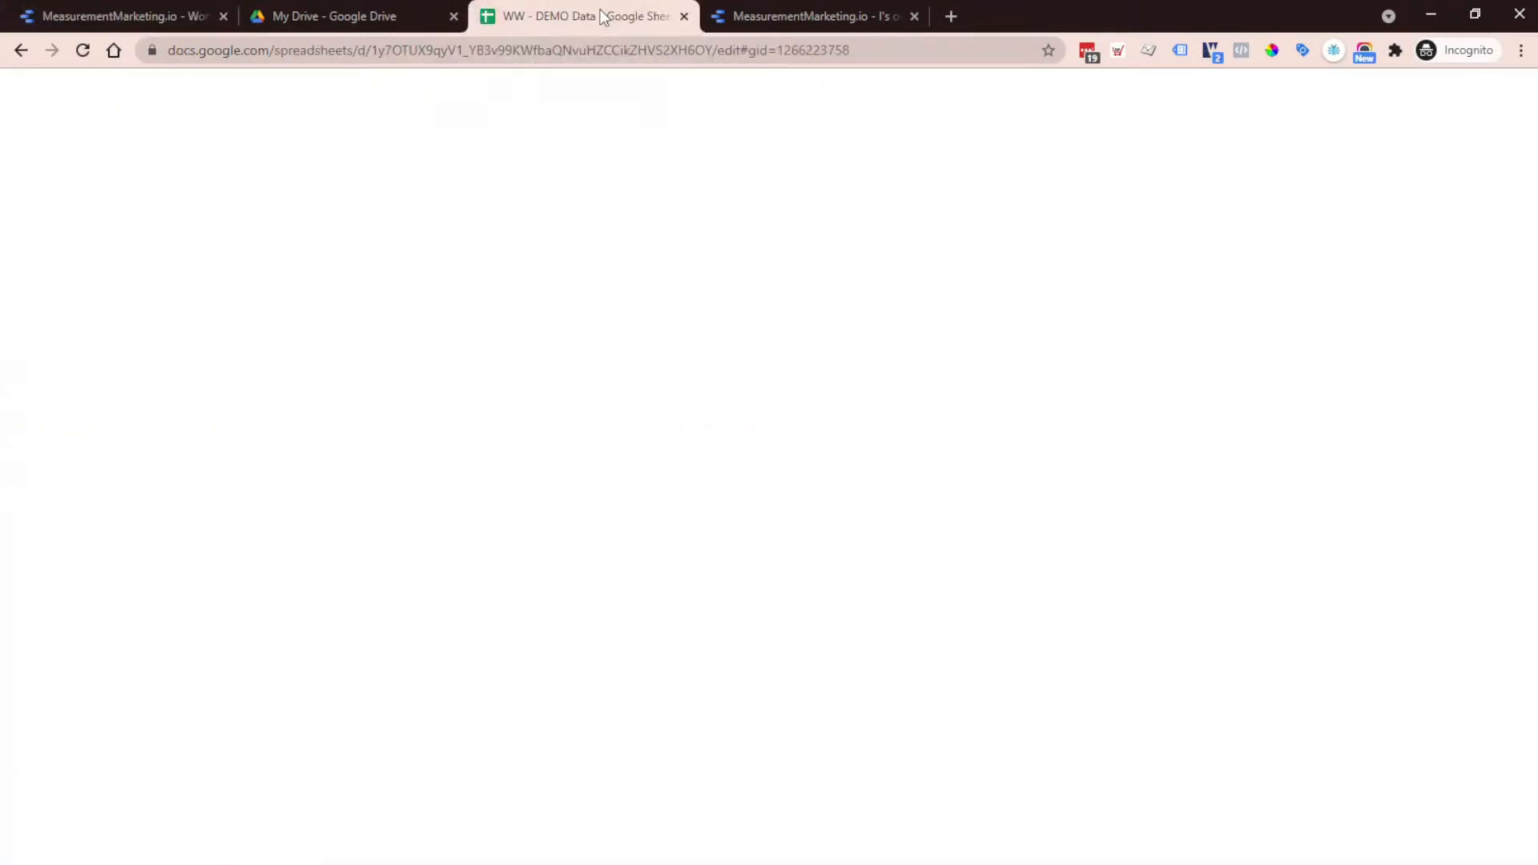
pyautogui.click(156, 849)
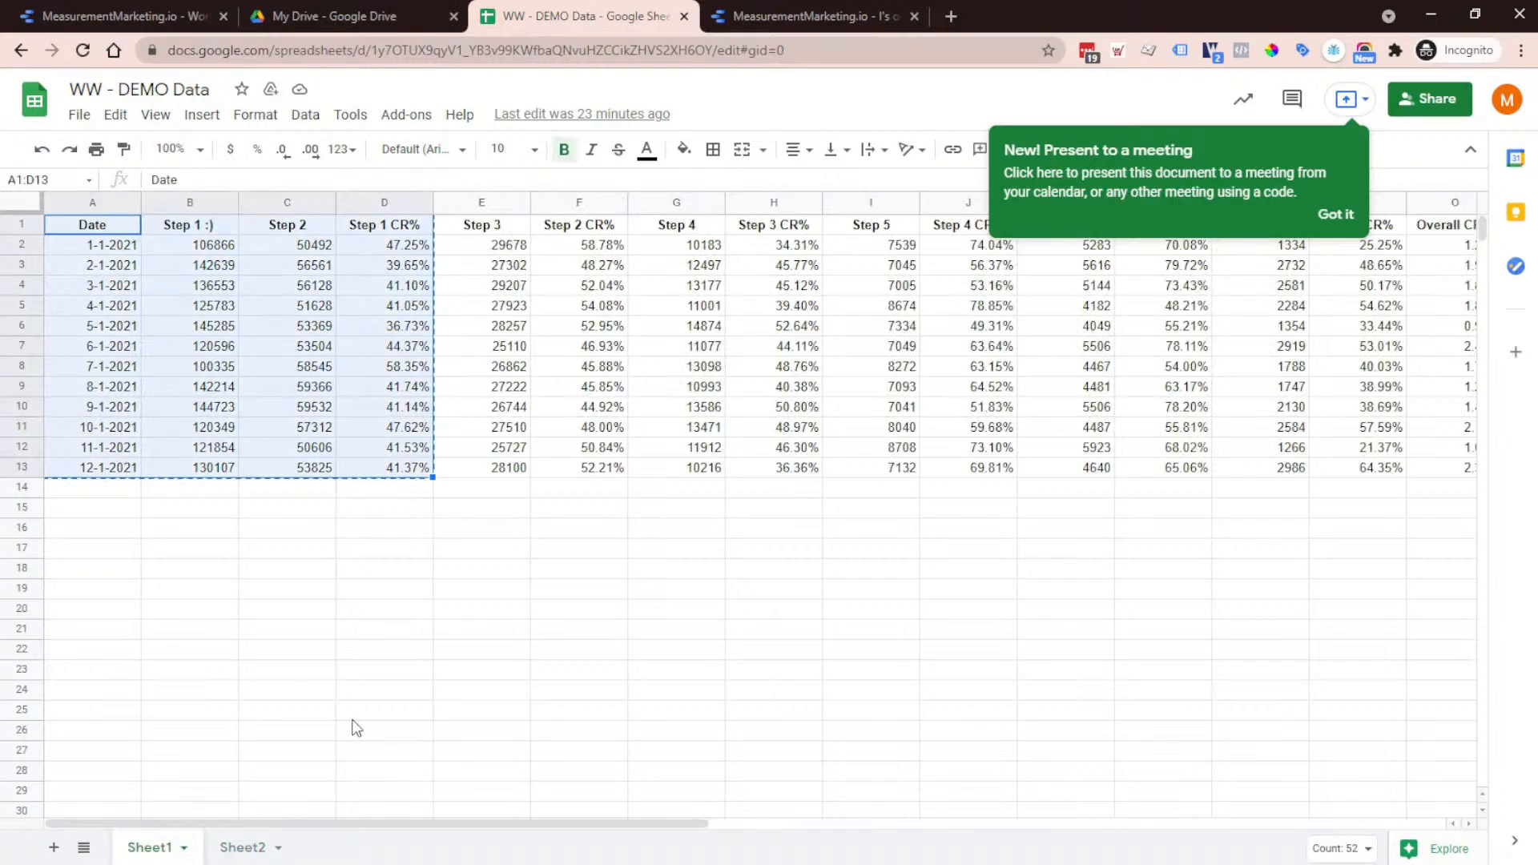
pyautogui.click(361, 712)
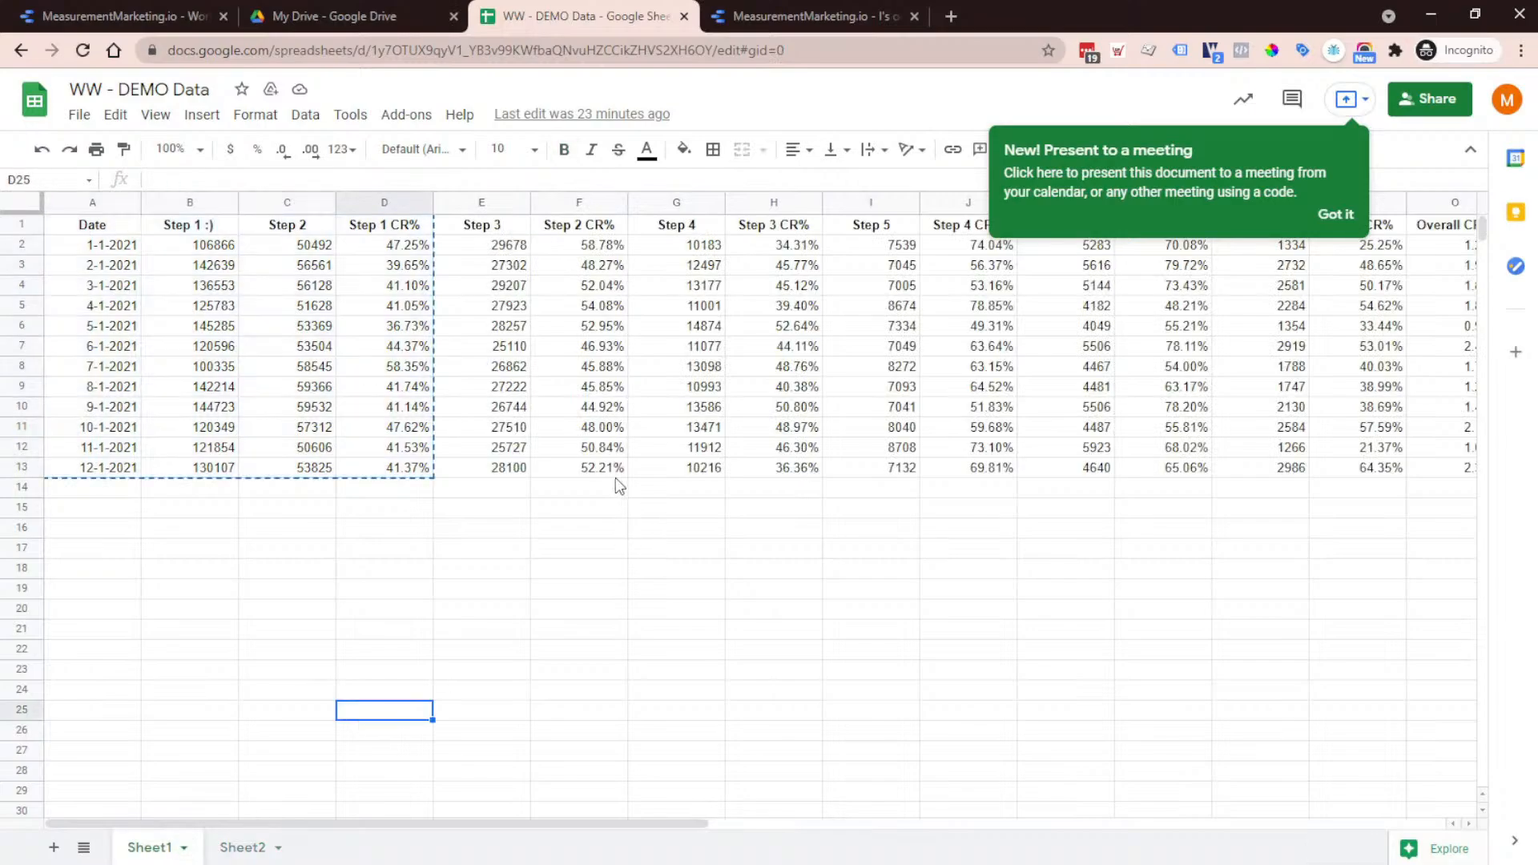
pyautogui.click(192, 230)
pyautogui.moveTo(217, 178); pyautogui.dragTo(188, 179)
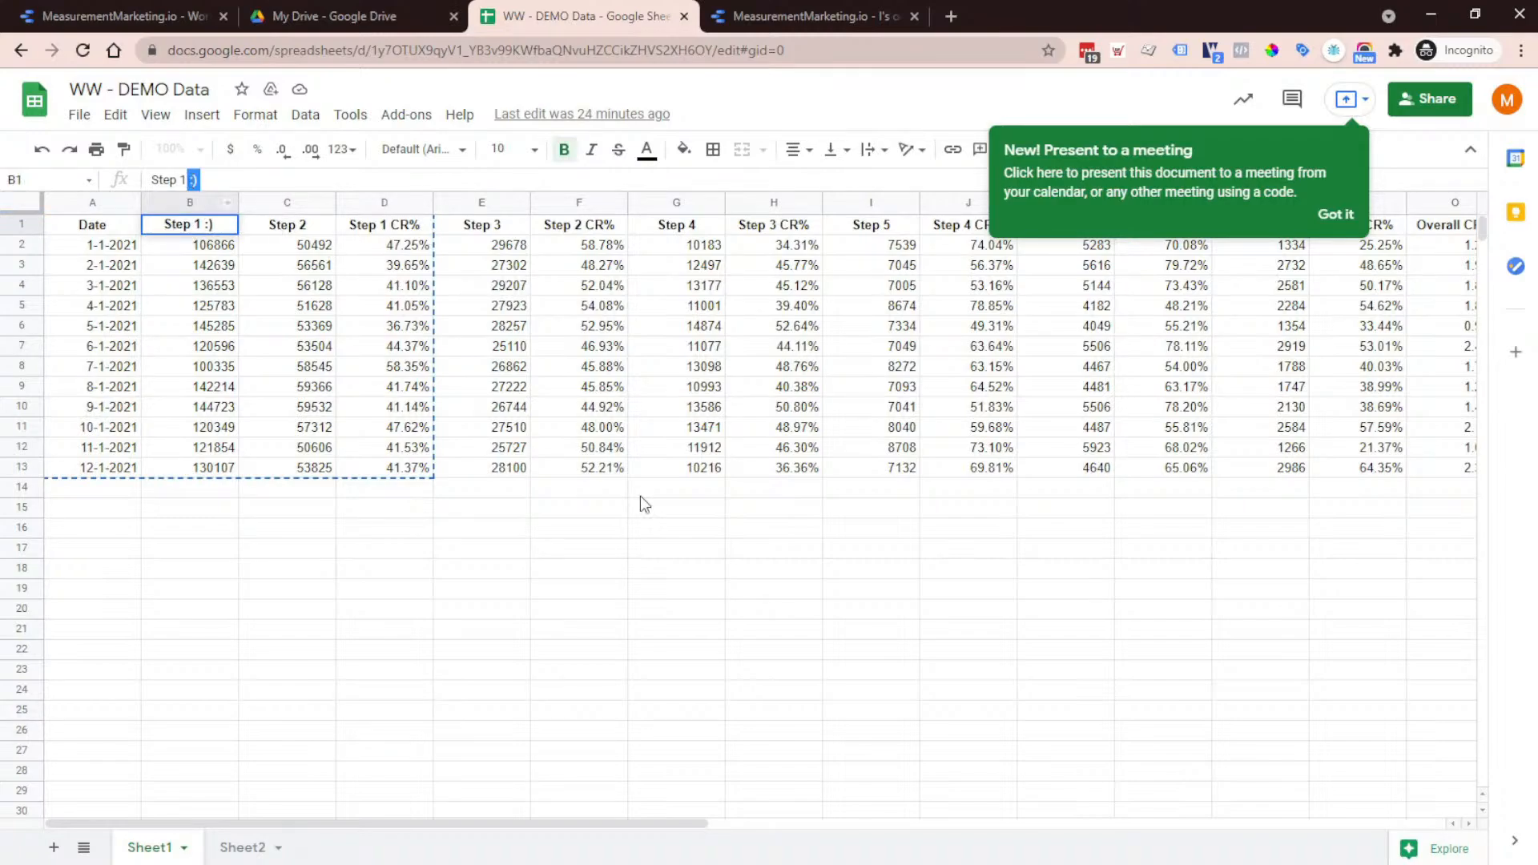
pyautogui.click(723, 607)
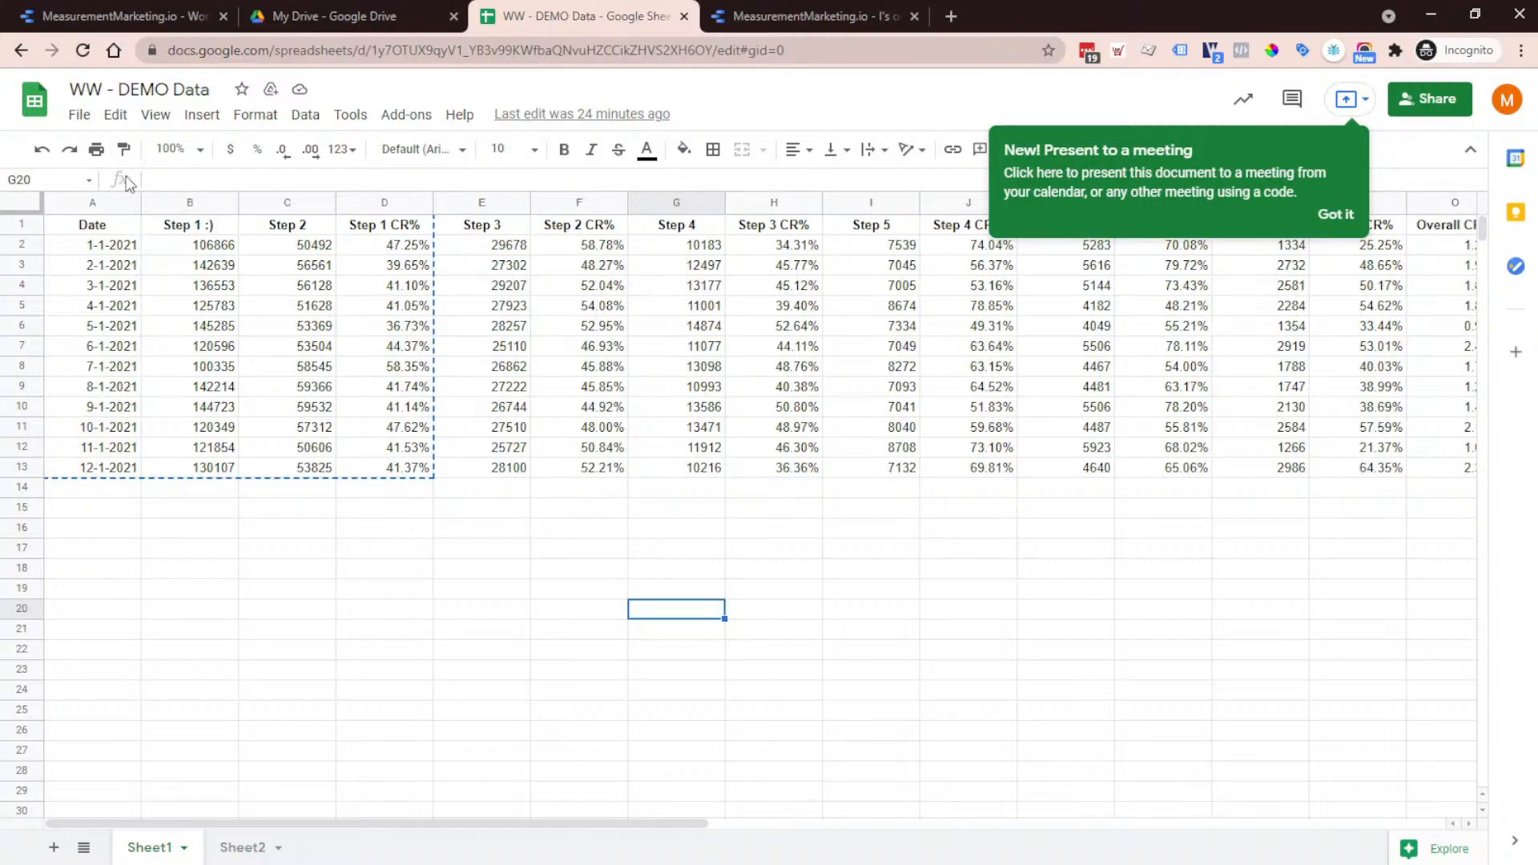
pyautogui.click(11, 225)
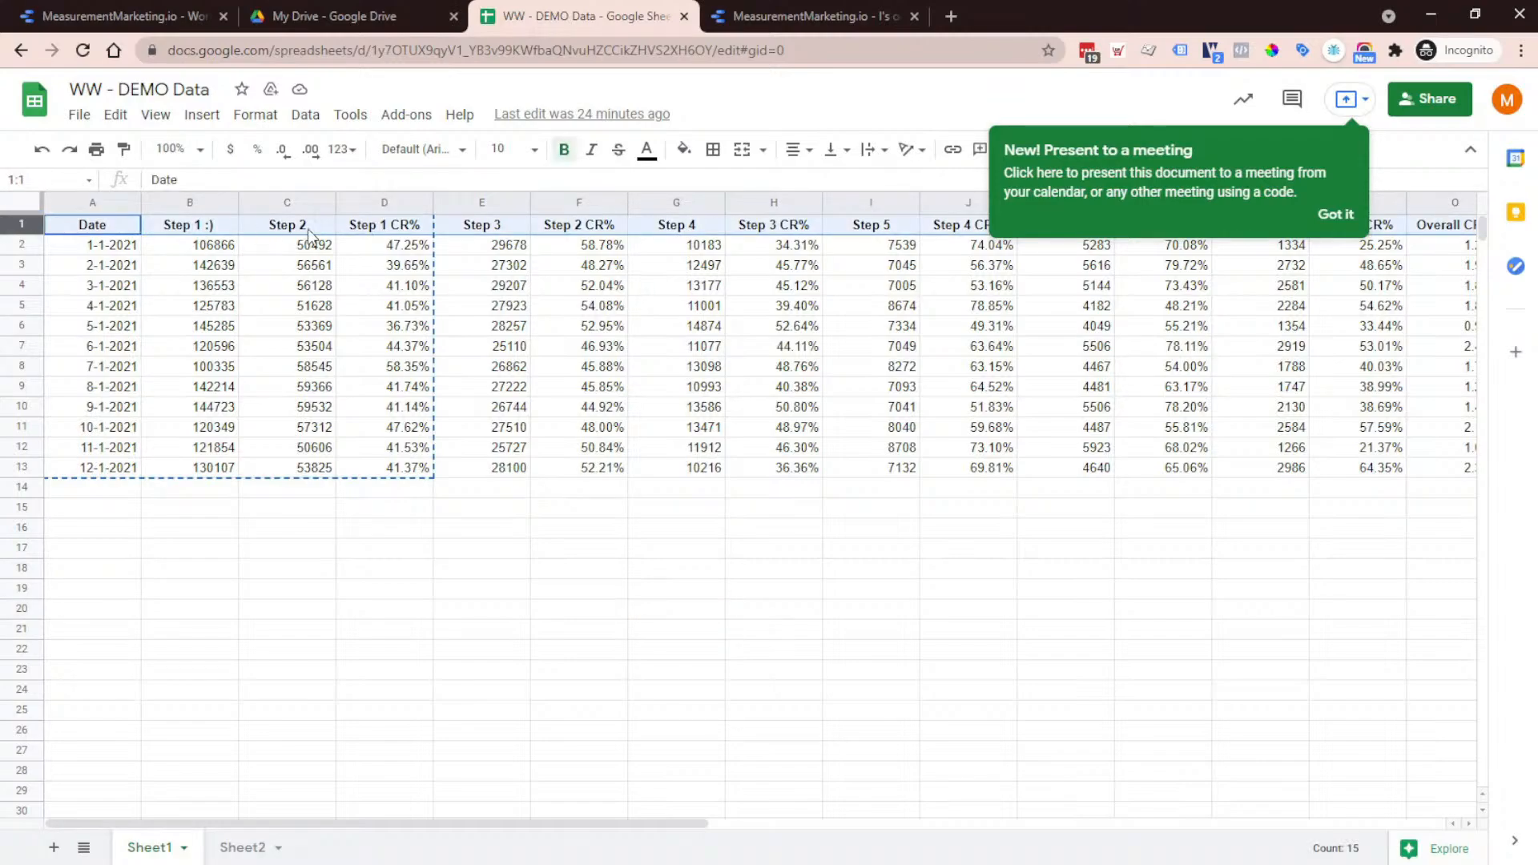
pyautogui.click(488, 227)
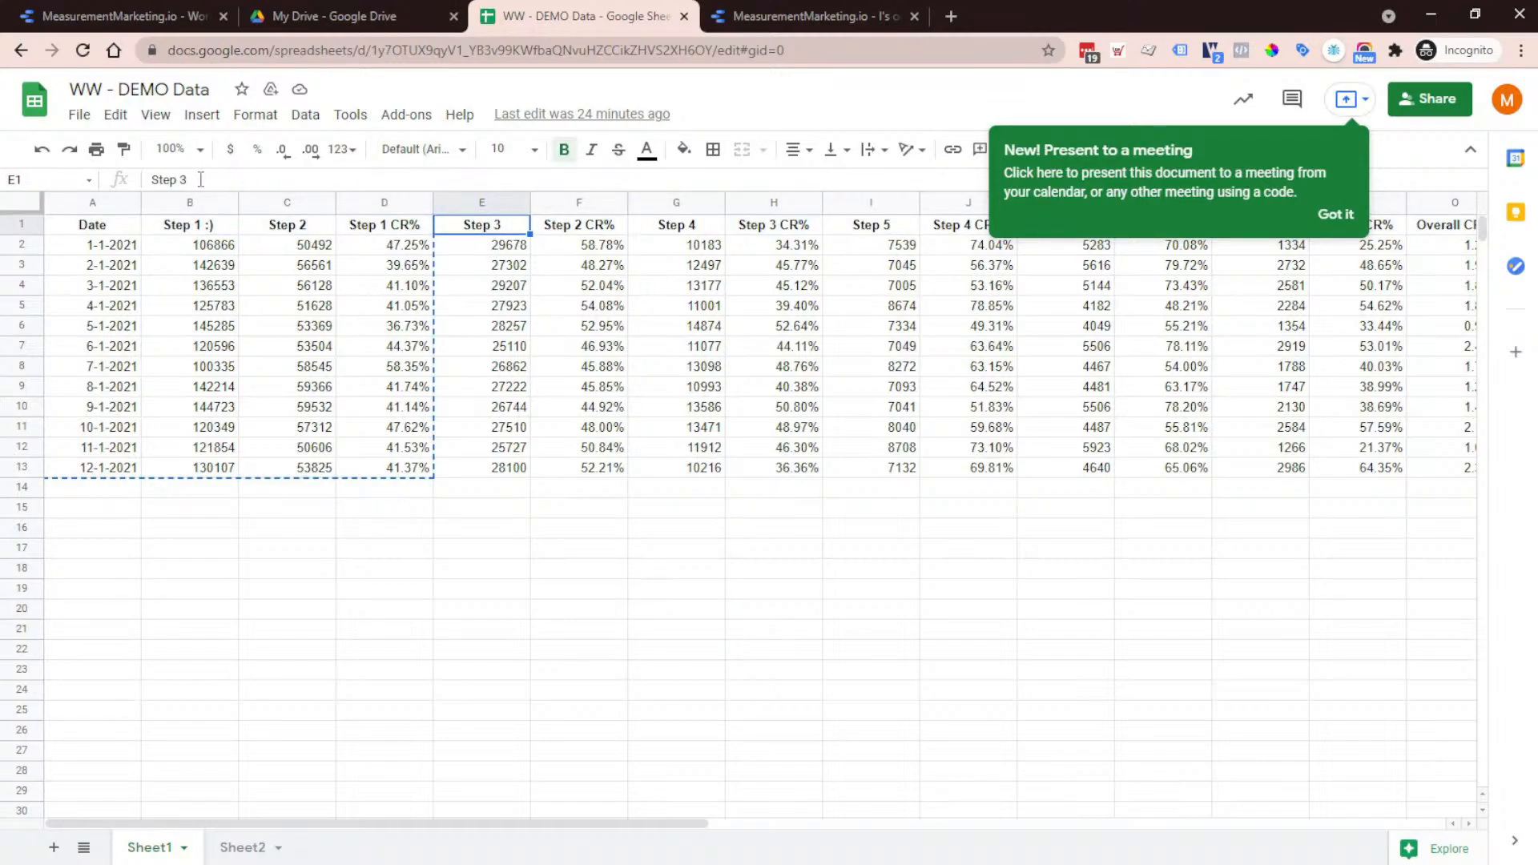
# Check the contents of header cells E1 and B1 for the Step 3 and Step 1 :) columns
pyautogui.click(186, 179)
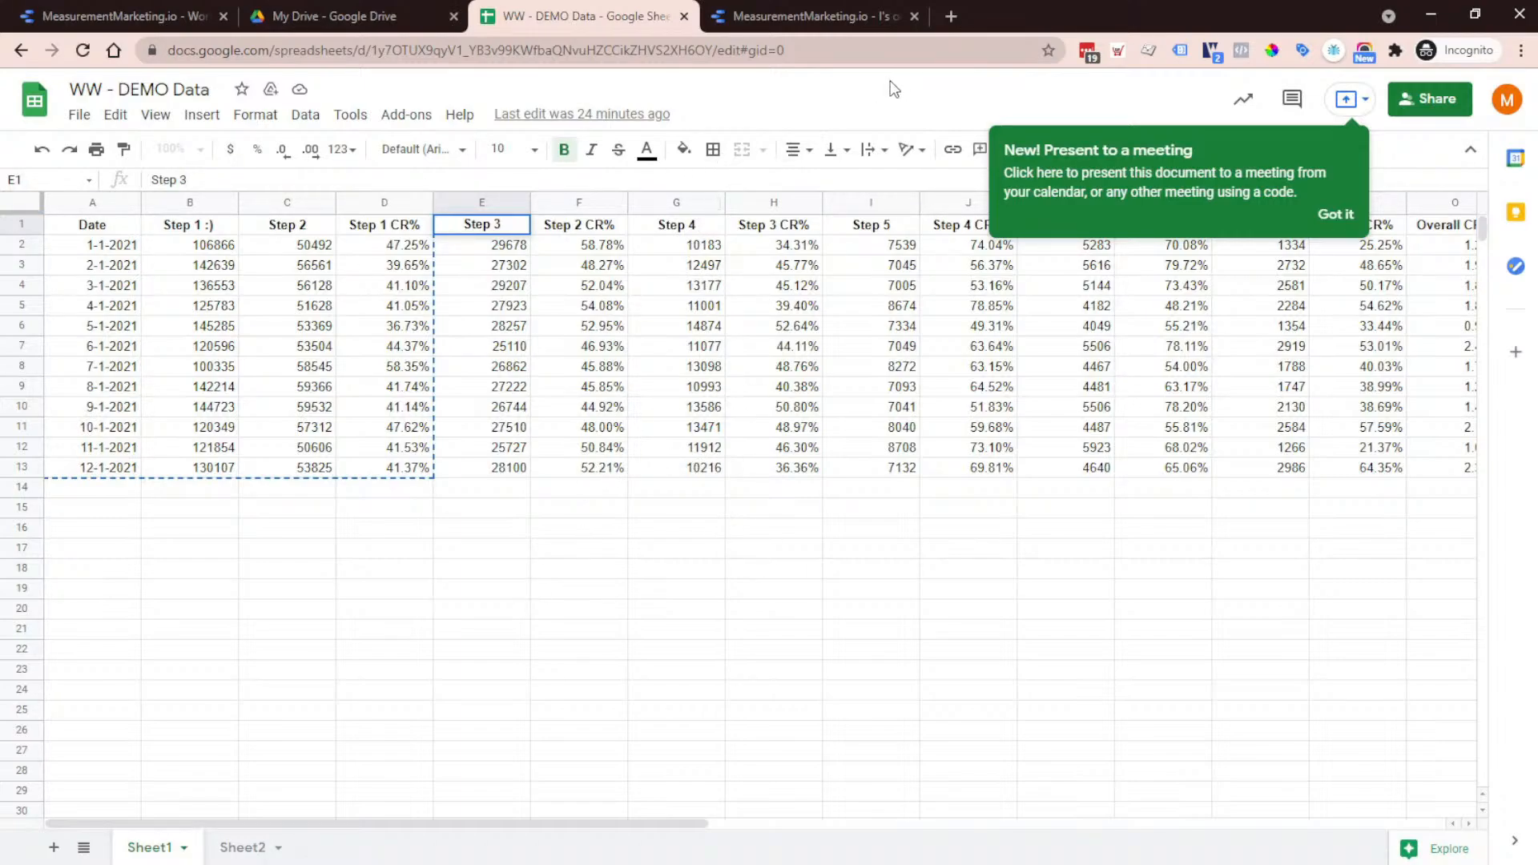
pyautogui.click(359, 388)
pyautogui.click(215, 229)
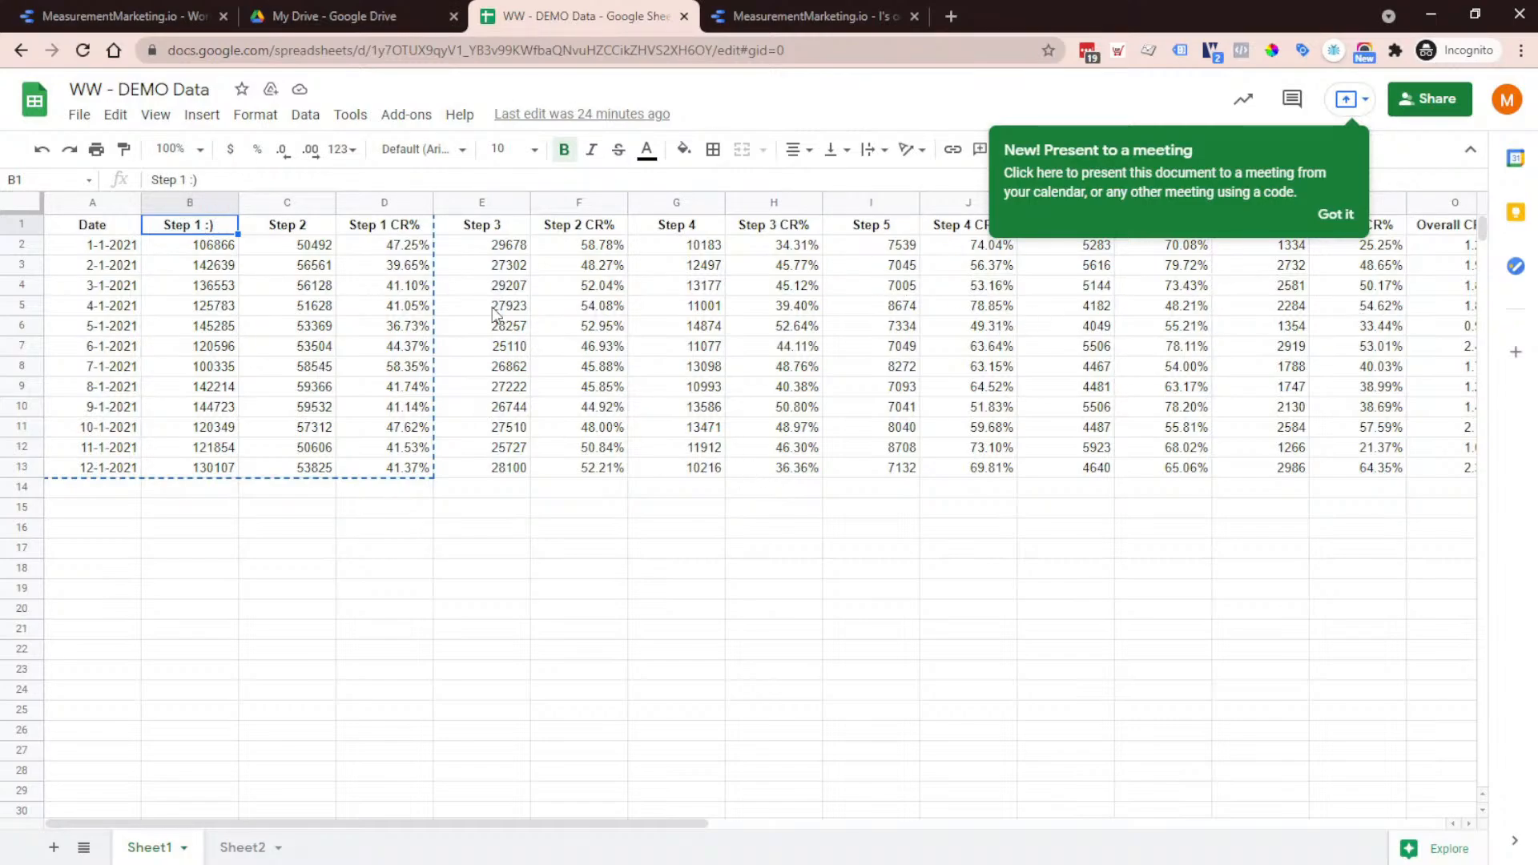
# Switch back to the Data Studio report, open the Error 3 page for editing and read the table's error details
pyautogui.click(117, 18)
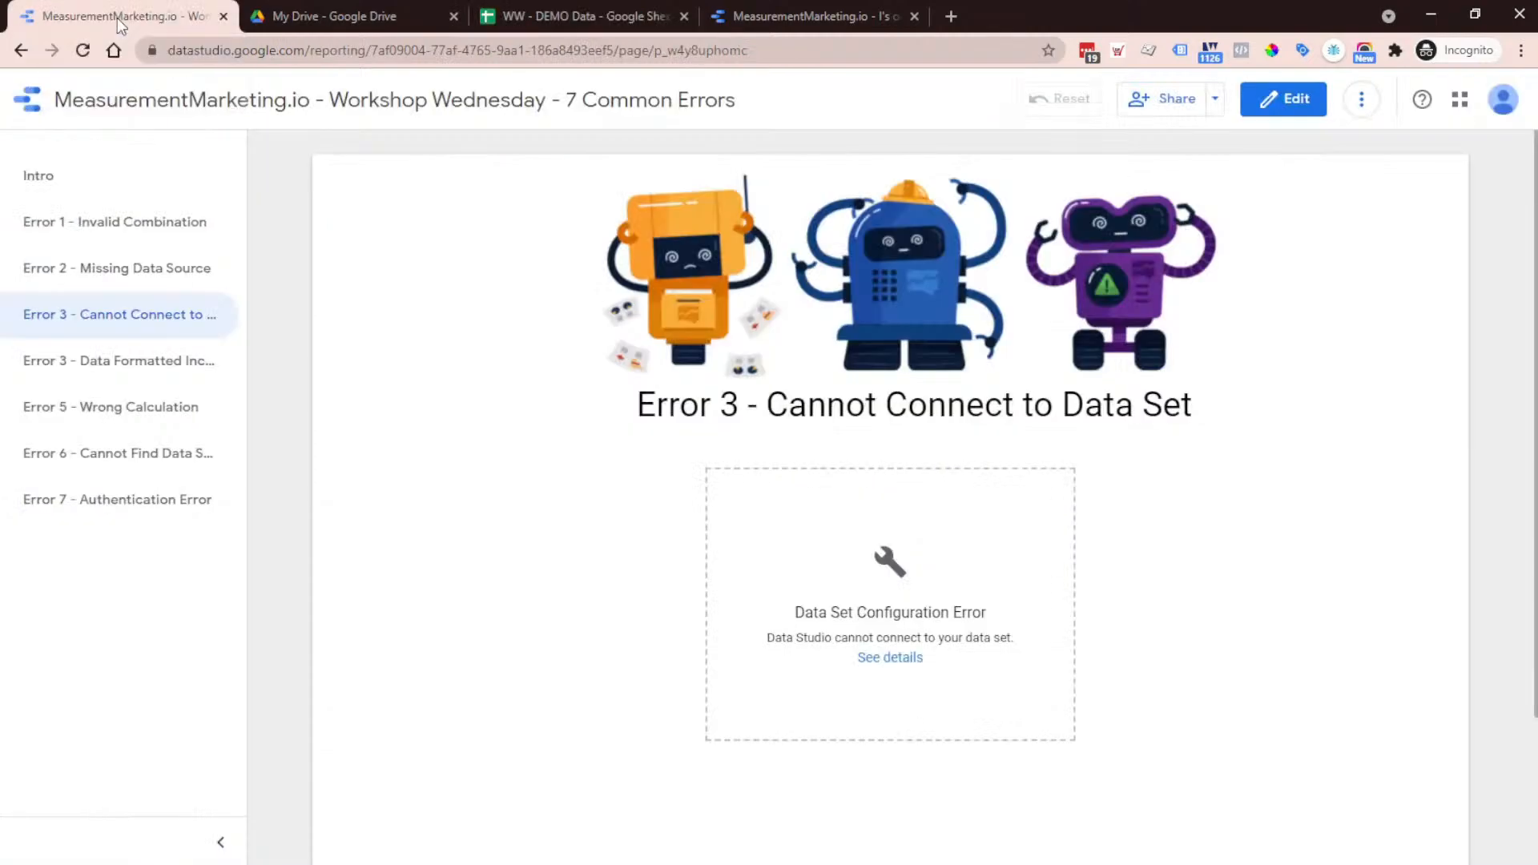
pyautogui.click(1290, 100)
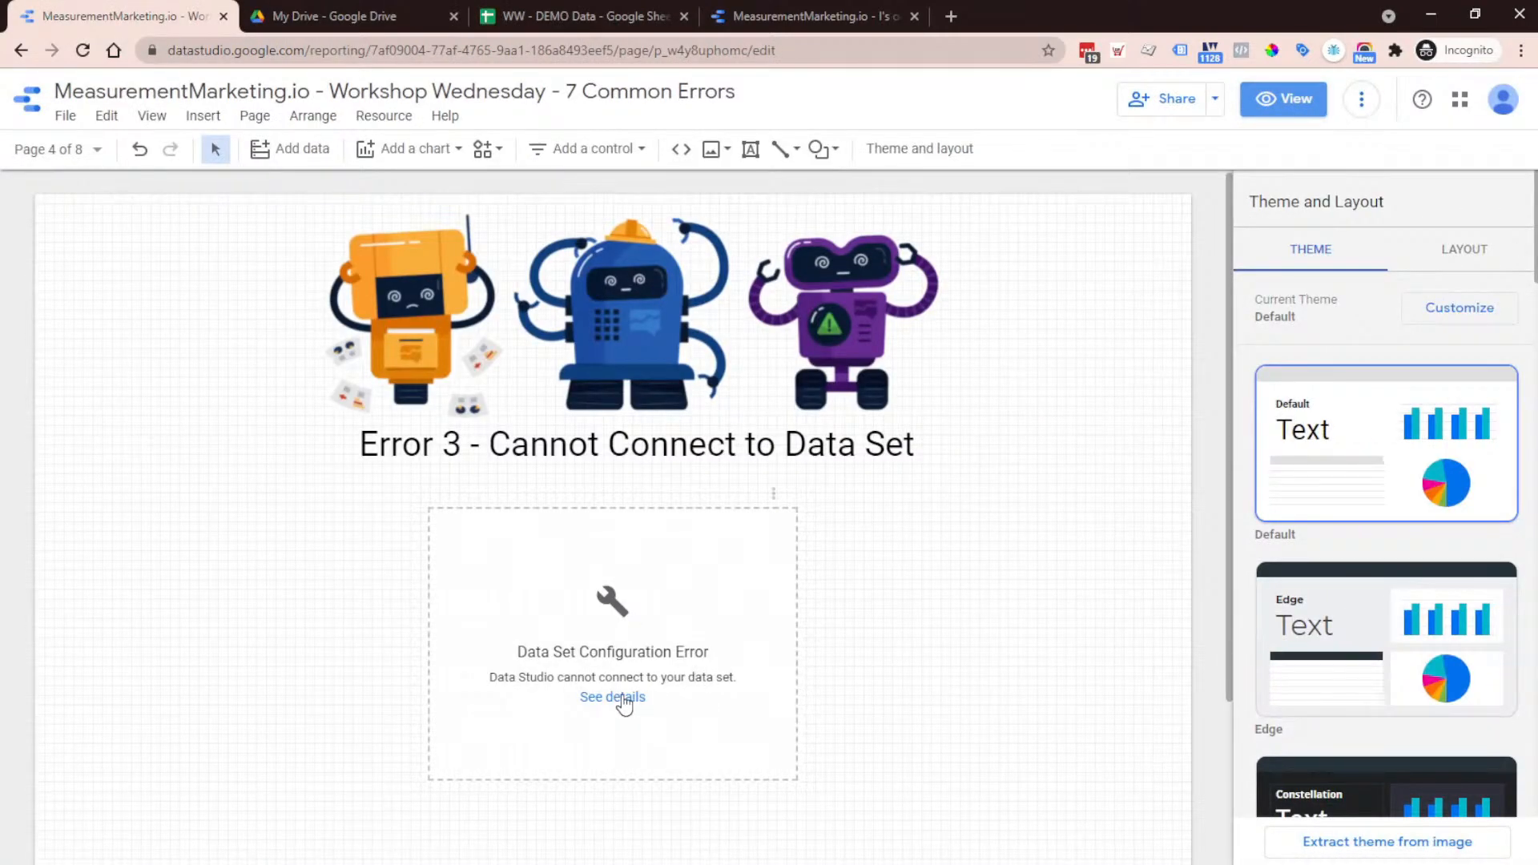
pyautogui.click(635, 699)
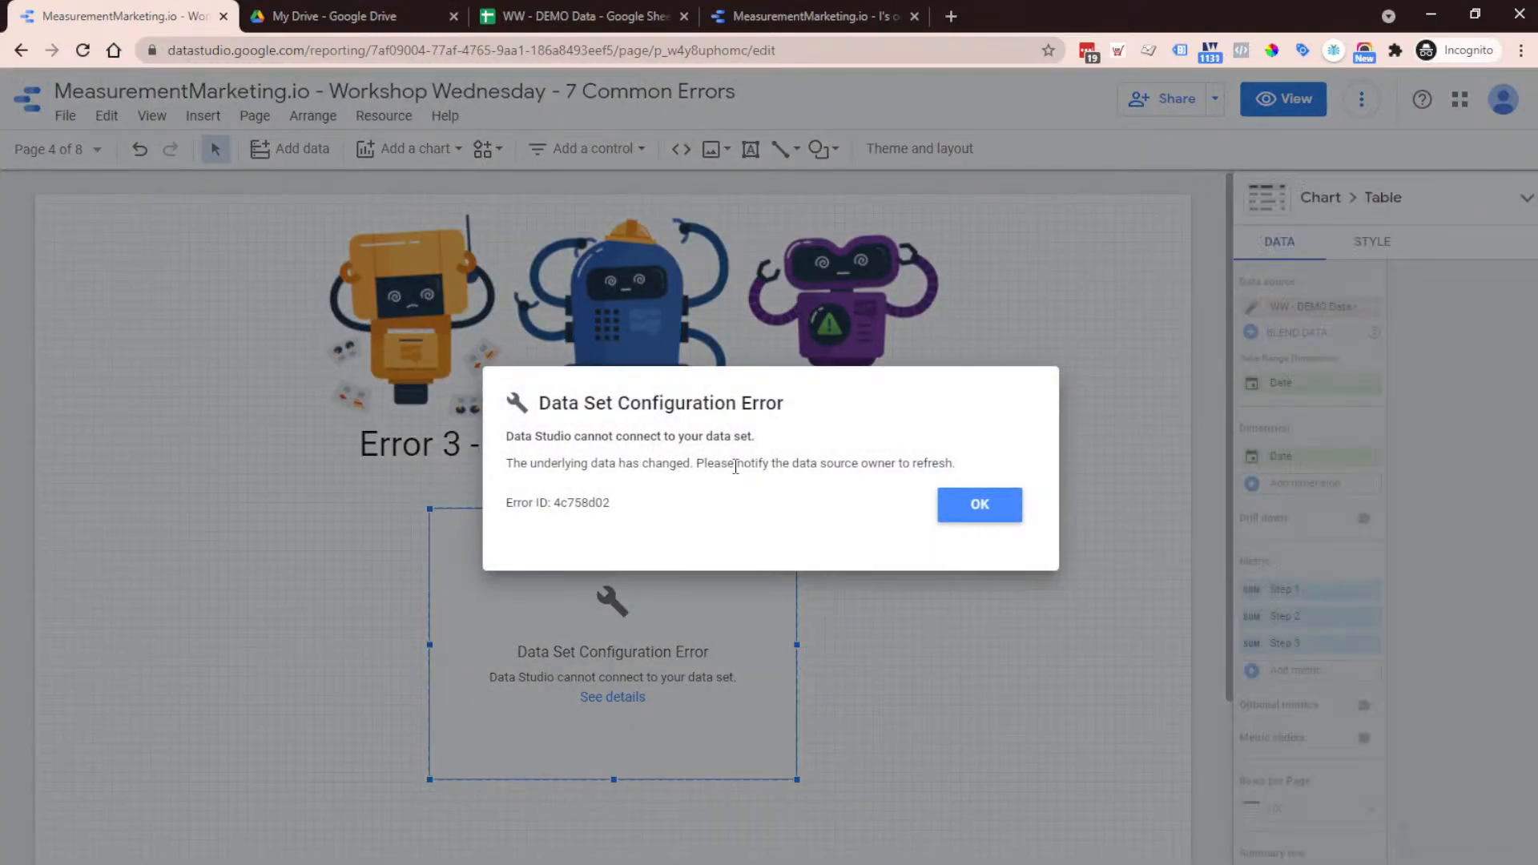
pyautogui.moveTo(957, 463); pyautogui.dragTo(778, 458)
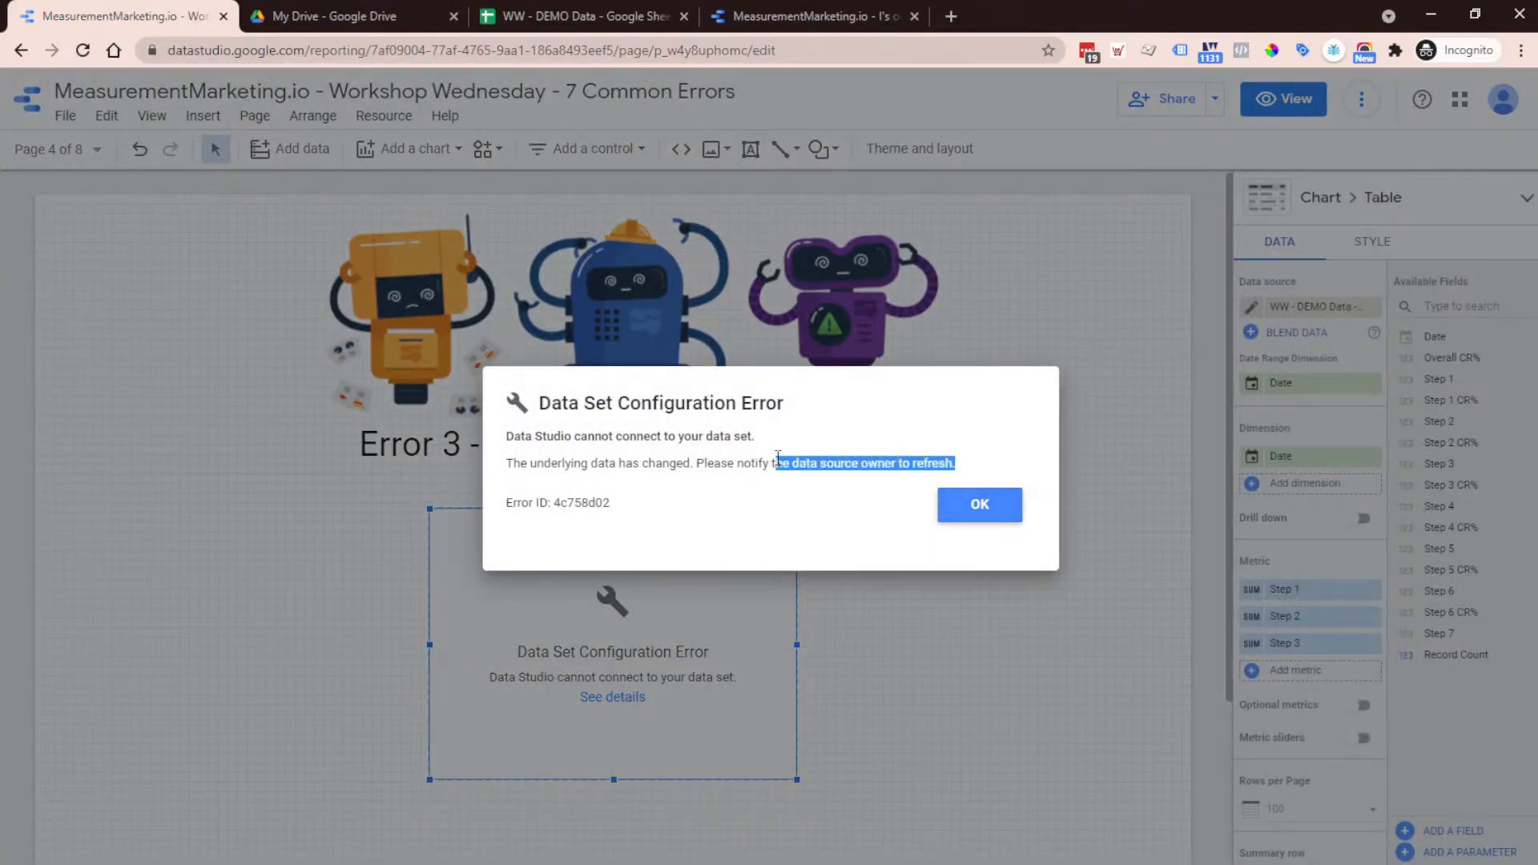
pyautogui.click(834, 466)
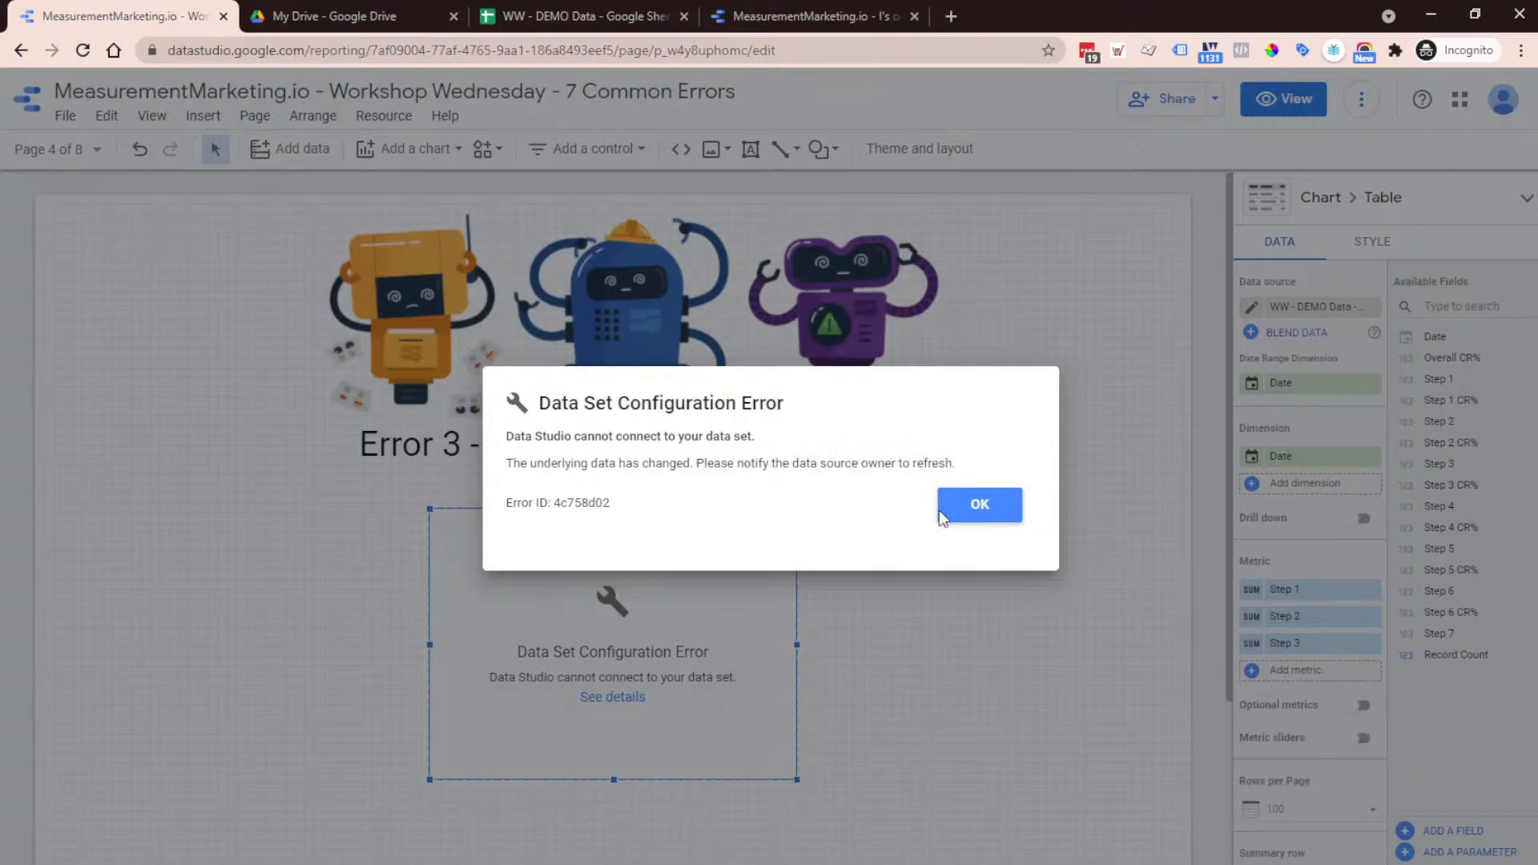
pyautogui.click(1001, 520)
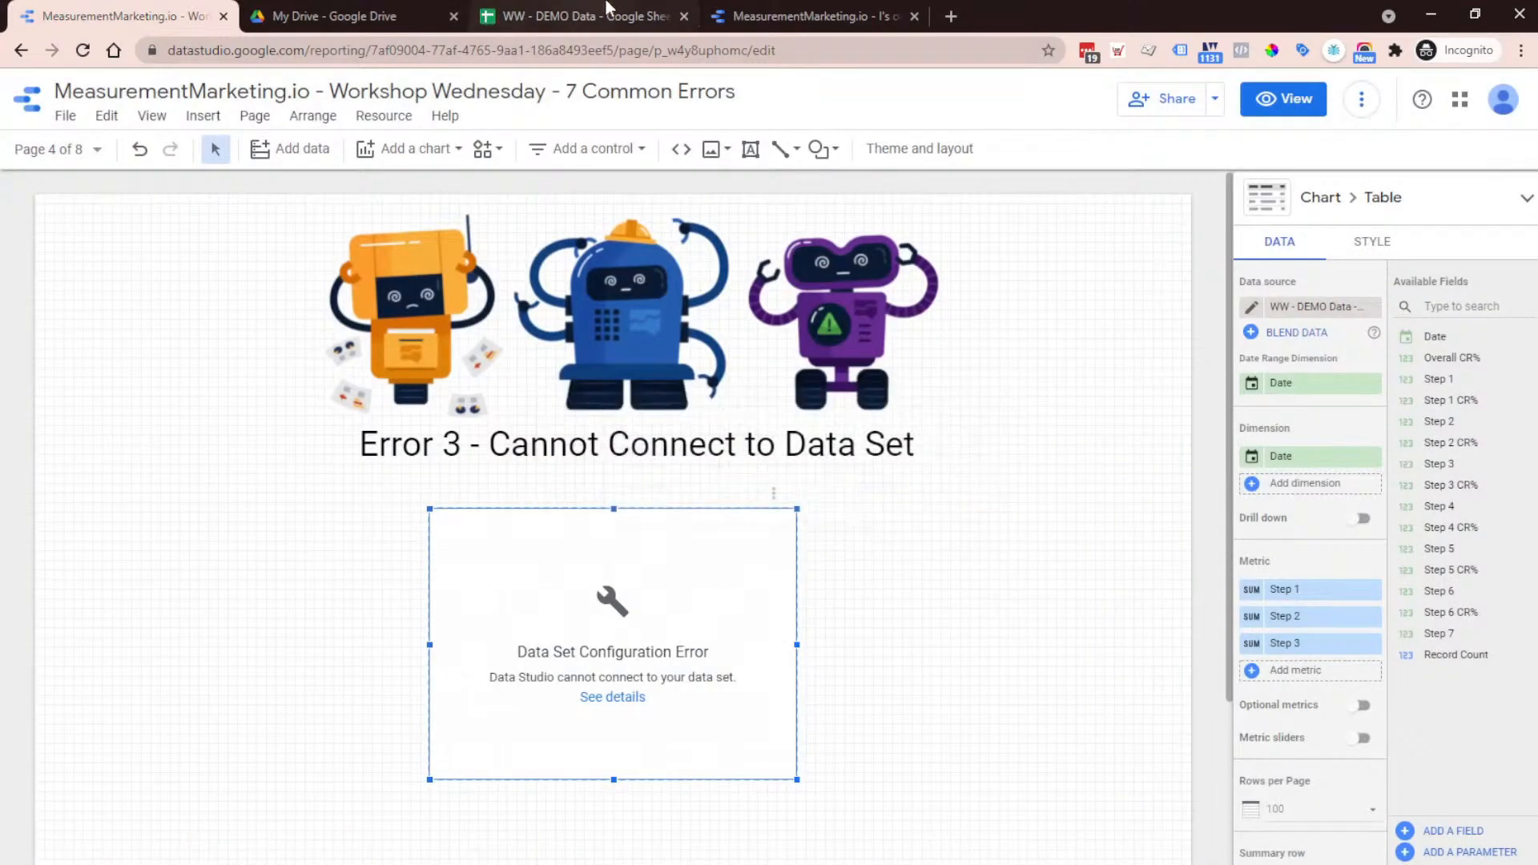
# Compare the WW - DEMO Data spreadsheet headers with the fields listed in the table's data source
pyautogui.click(513, 18)
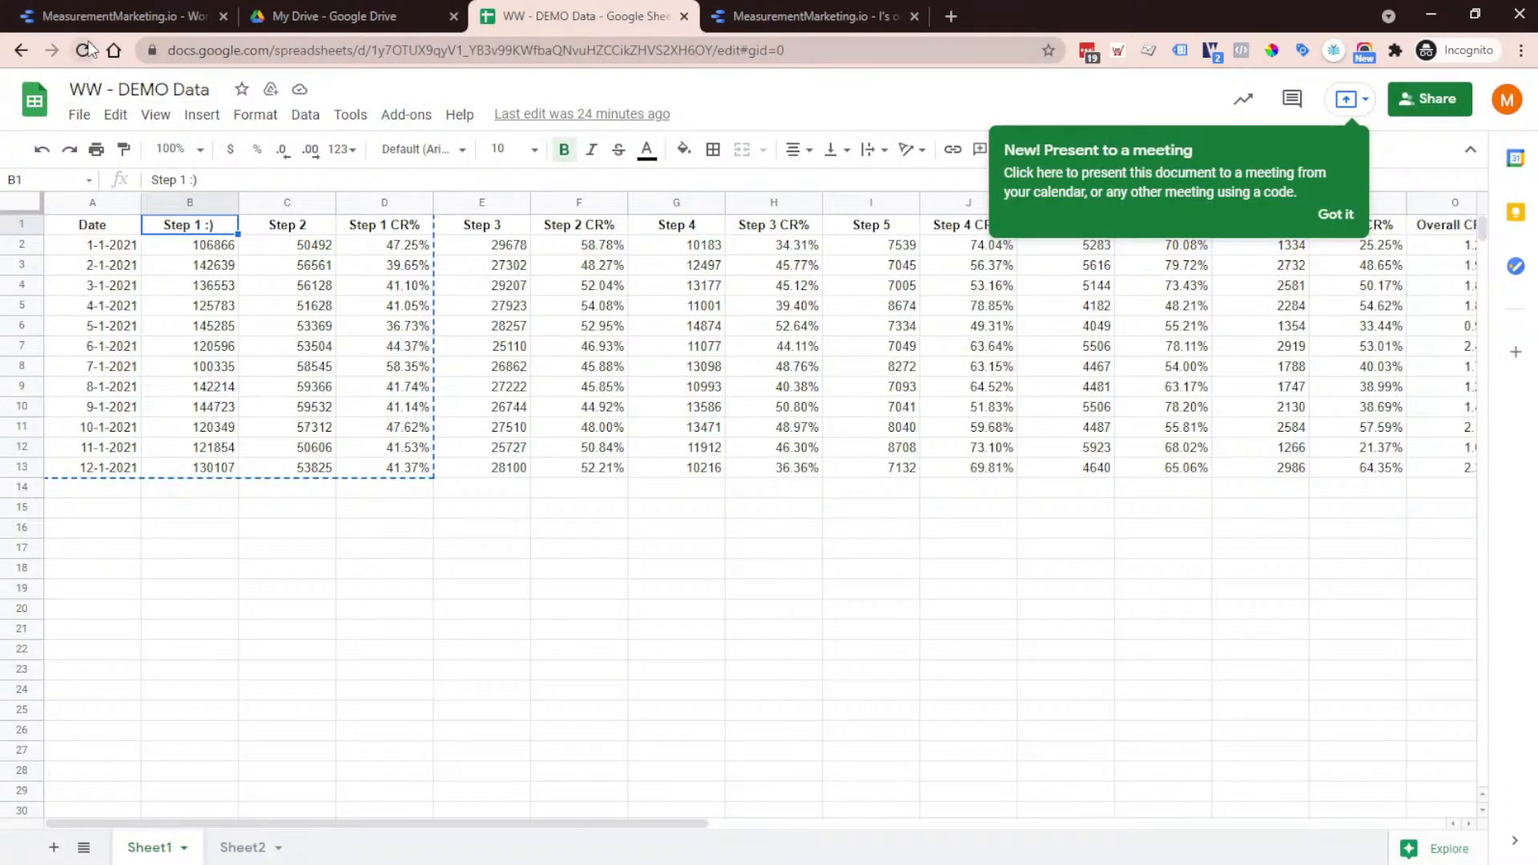
pyautogui.click(101, 18)
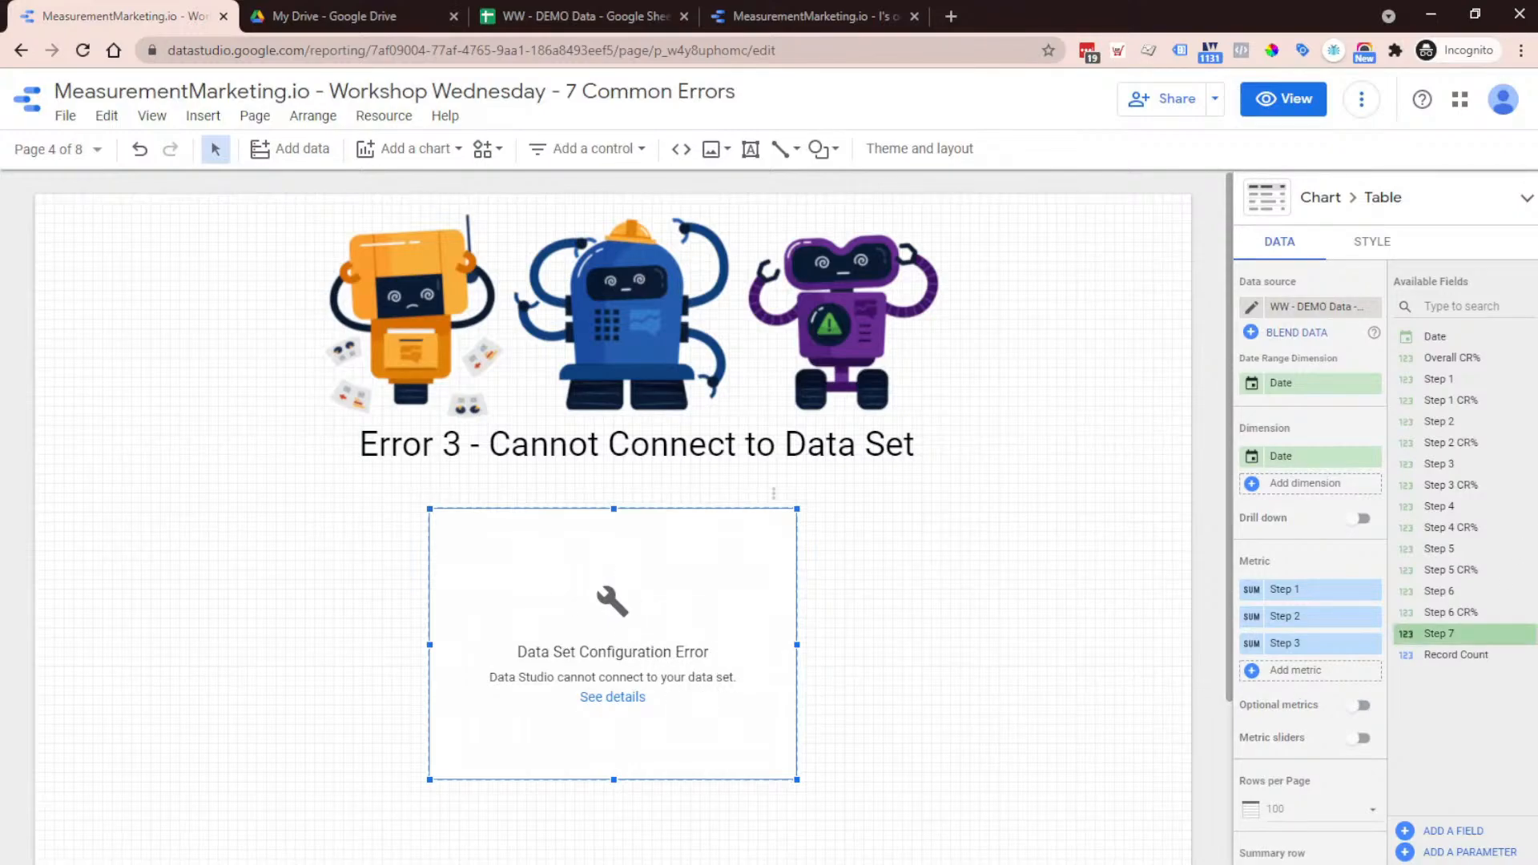
pyautogui.click(1251, 309)
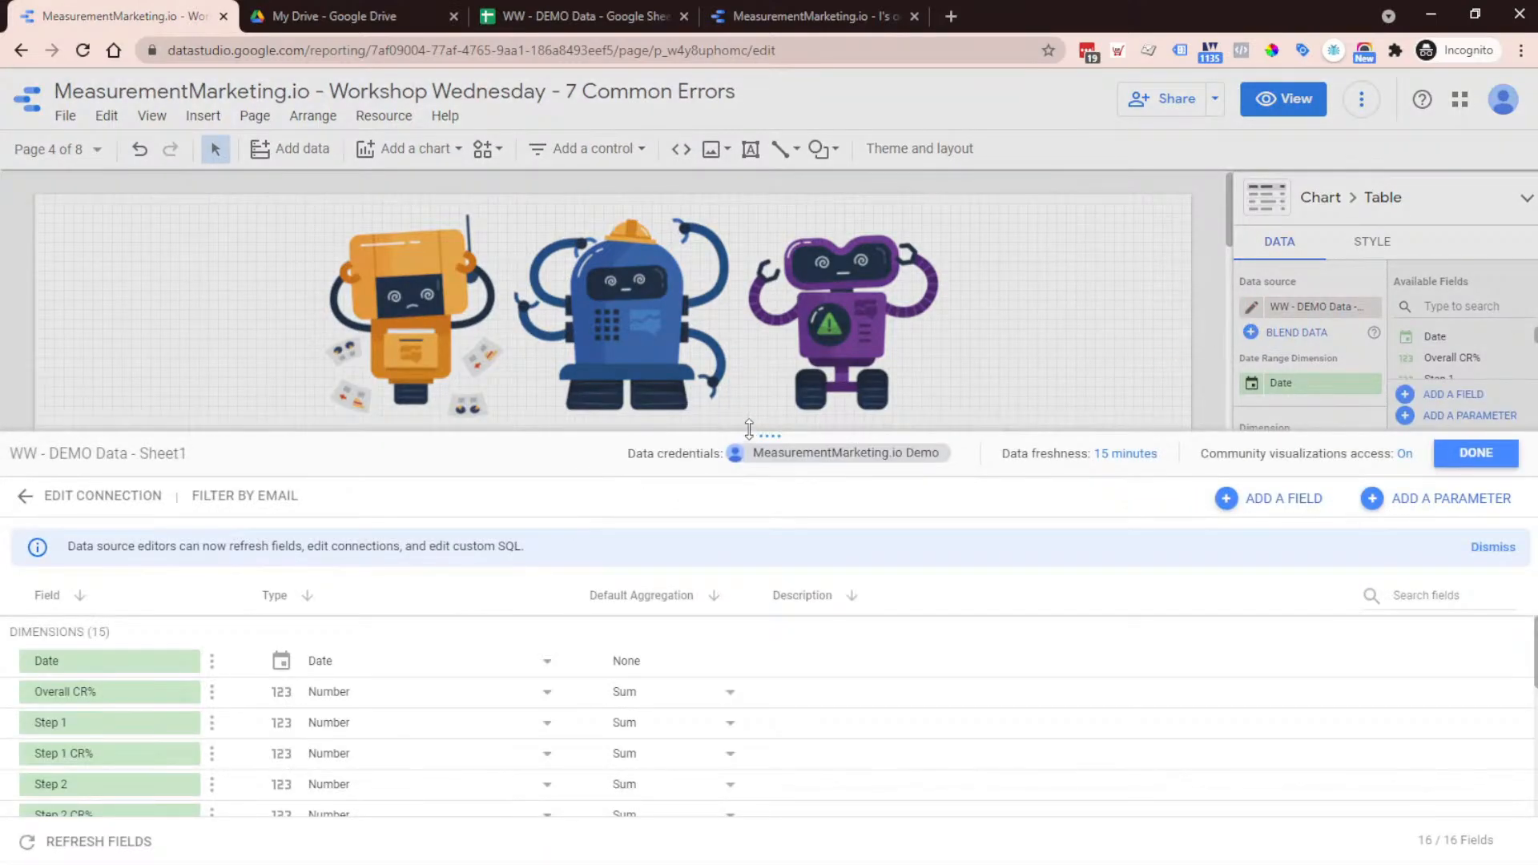
pyautogui.moveTo(749, 429); pyautogui.dragTo(748, 312)
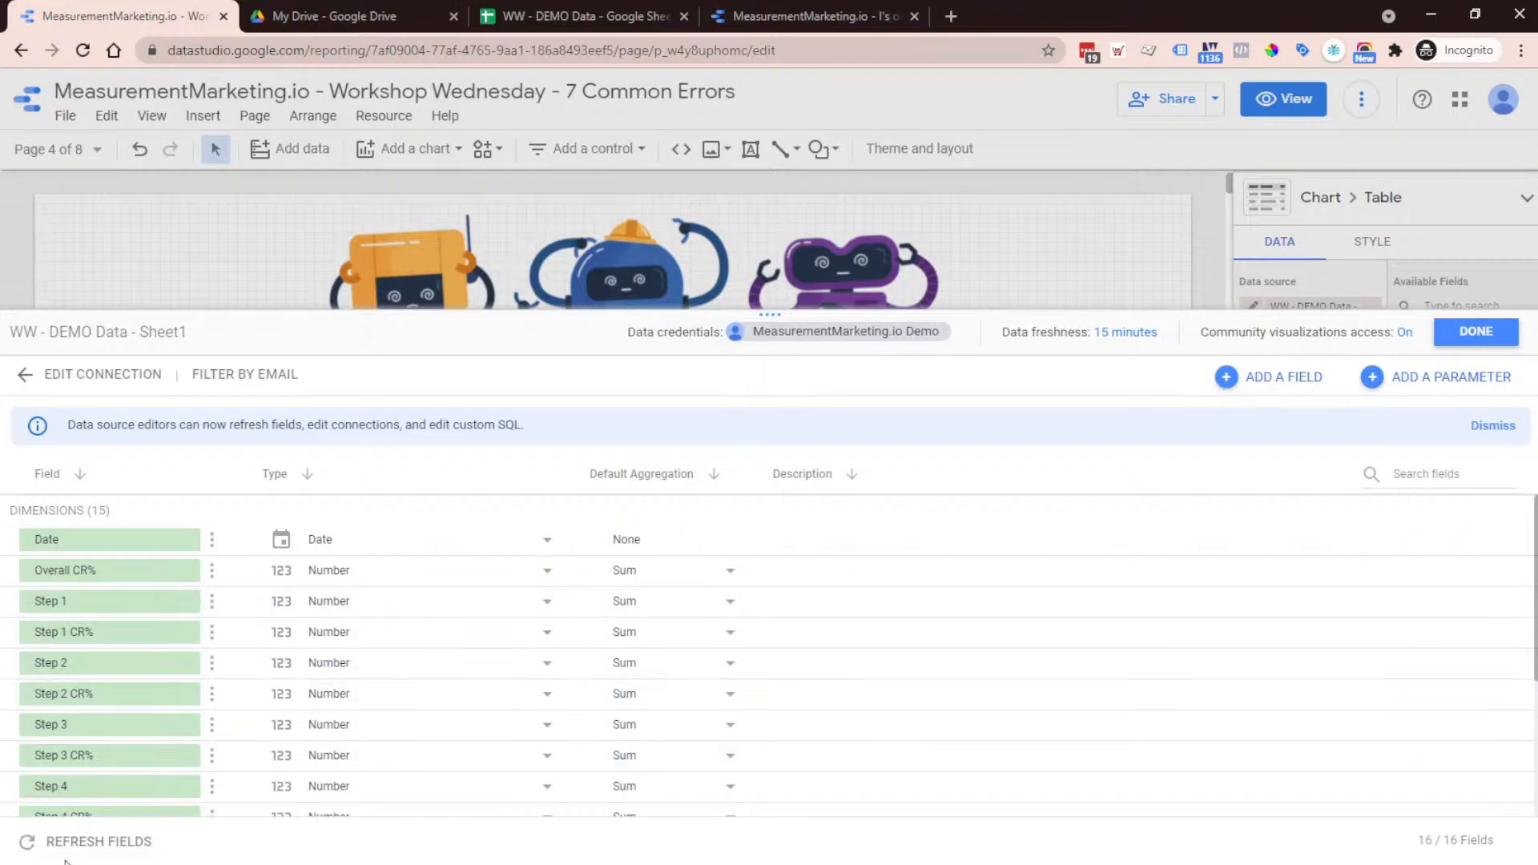
pyautogui.scroll(-3, 417, 713)
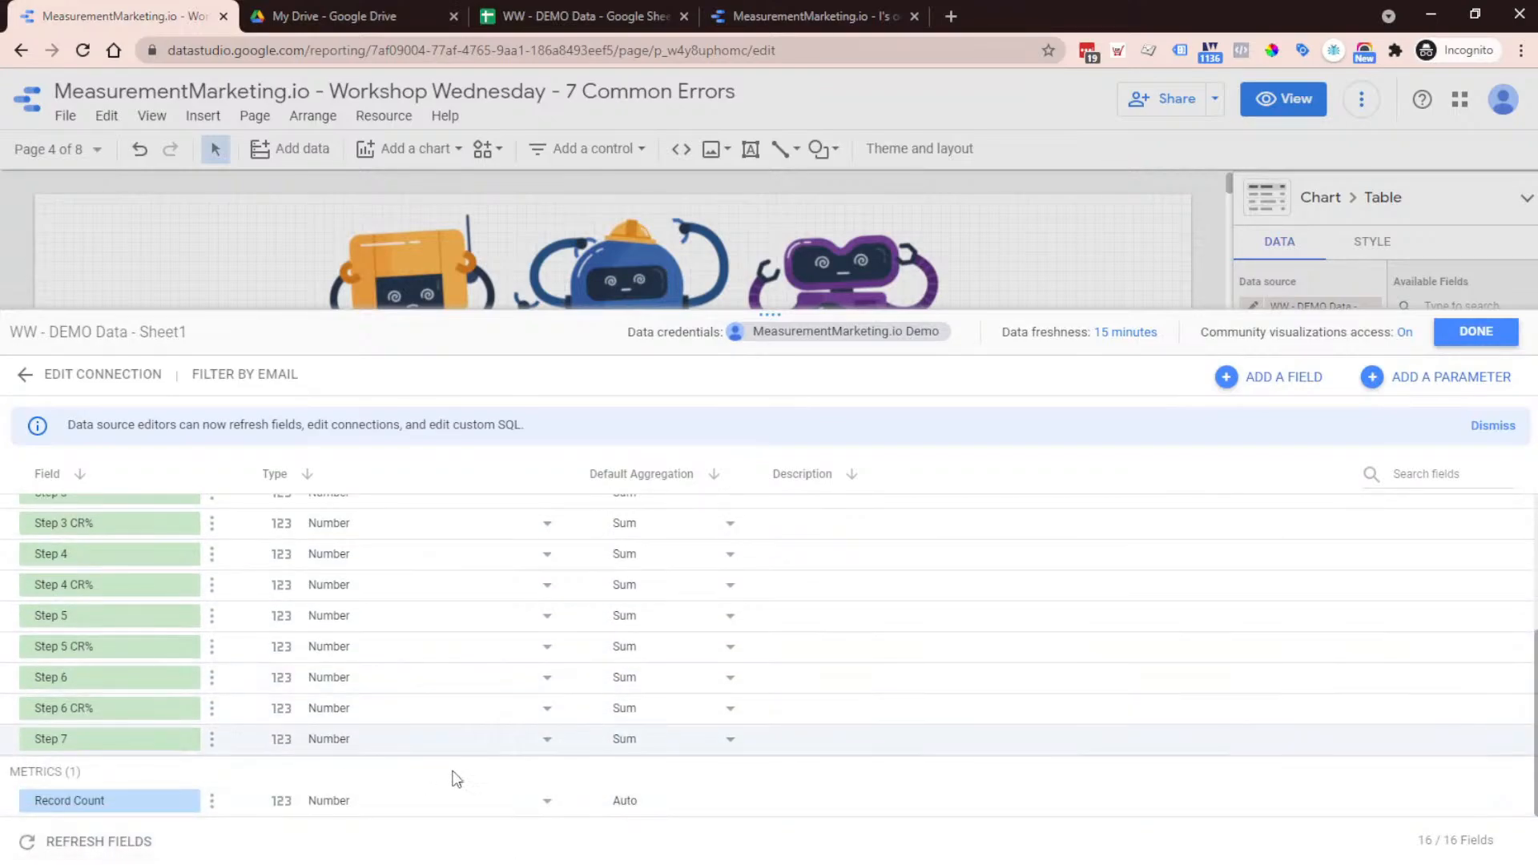
pyautogui.click(1450, 335)
# Reread the Data Set Configuration Error details, focusing on the instruction about refreshing the data source
pyautogui.click(612, 697)
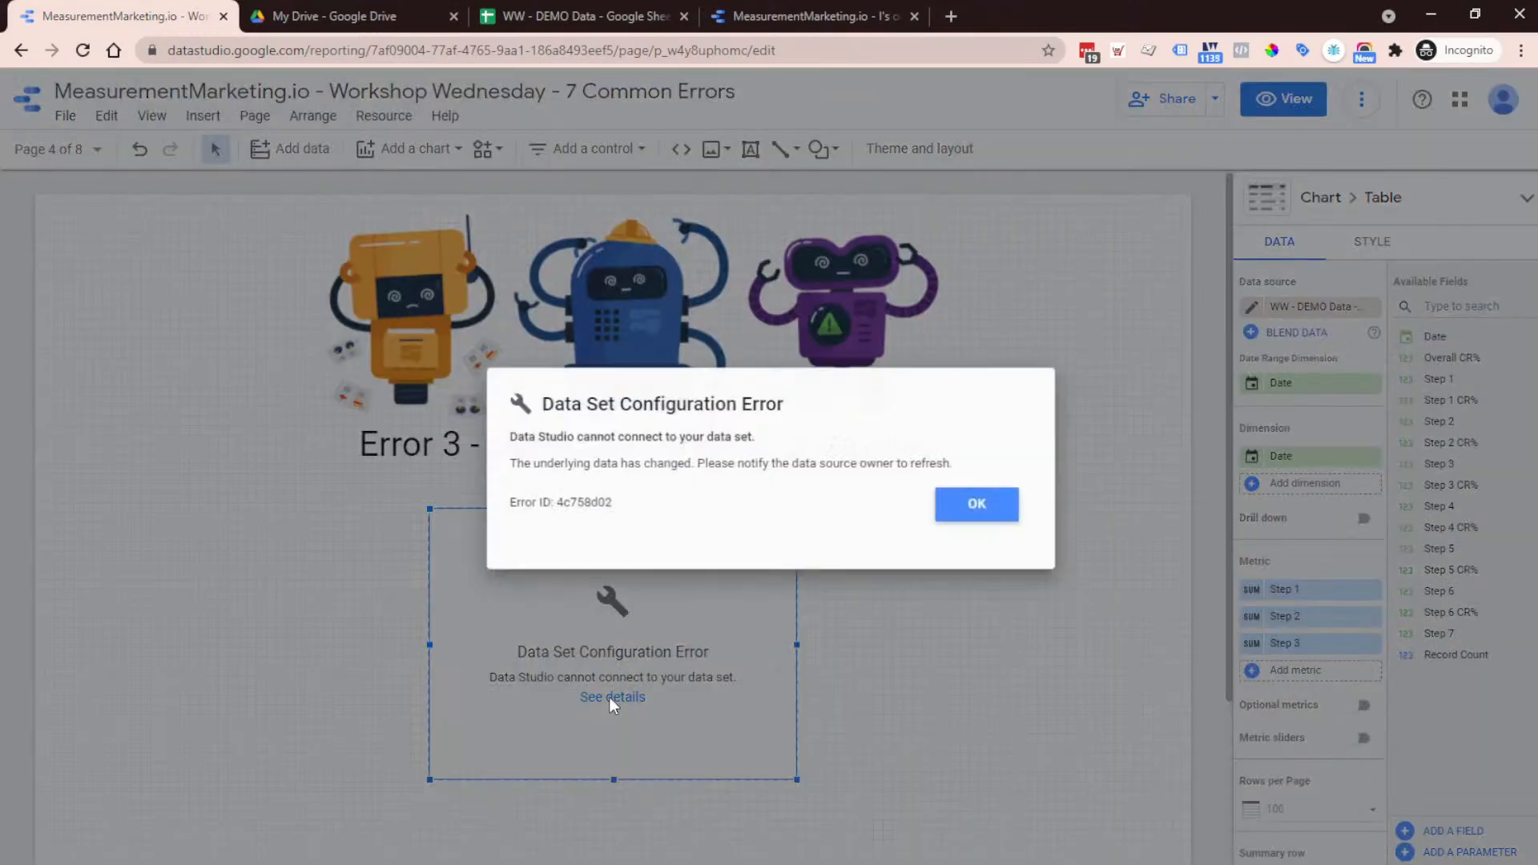
pyautogui.moveTo(703, 463); pyautogui.dragTo(954, 462)
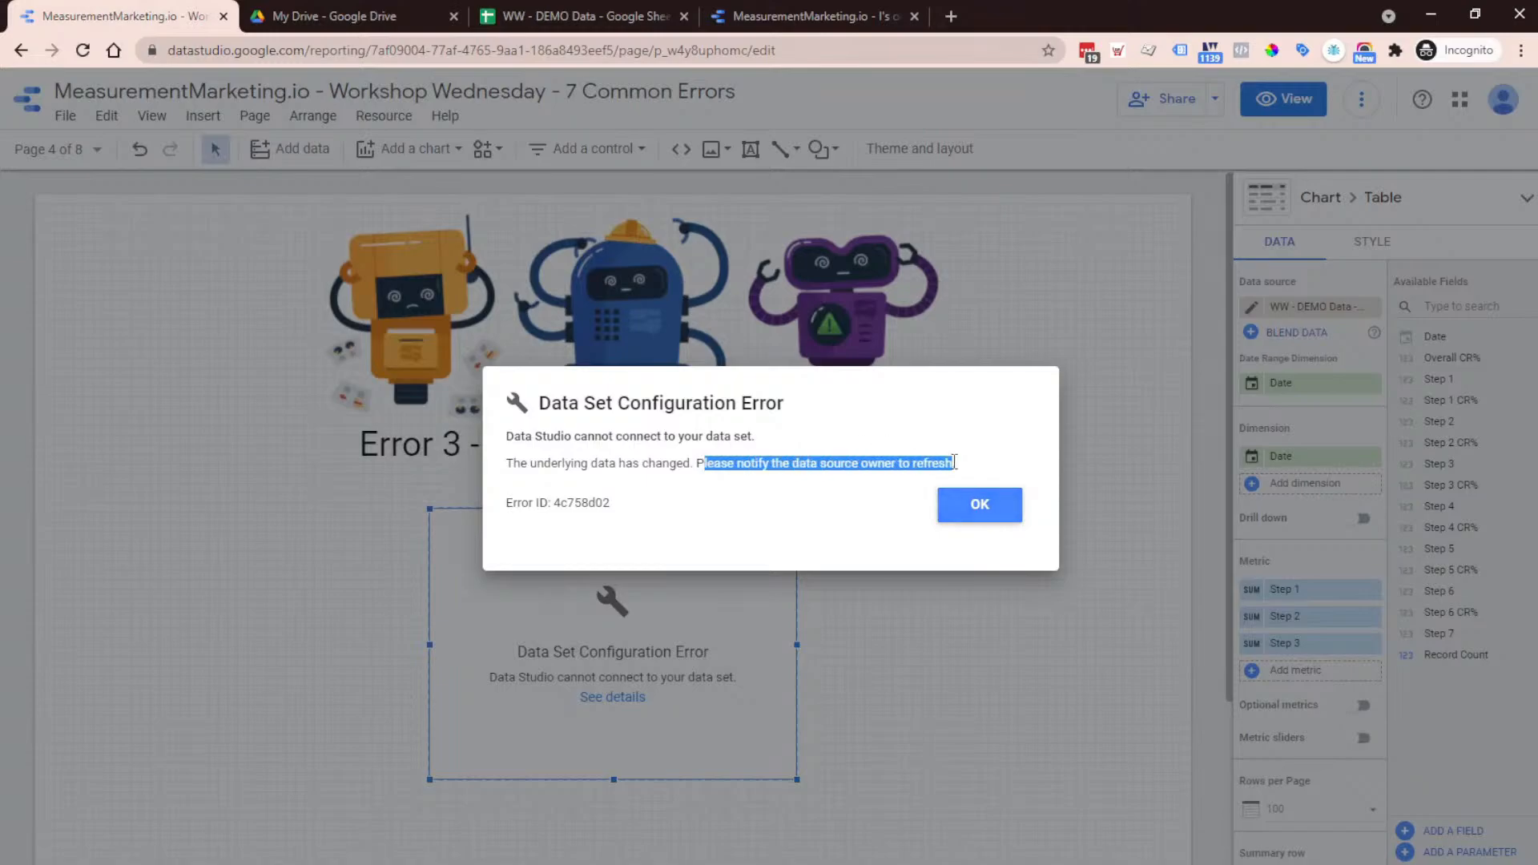
pyautogui.click(960, 517)
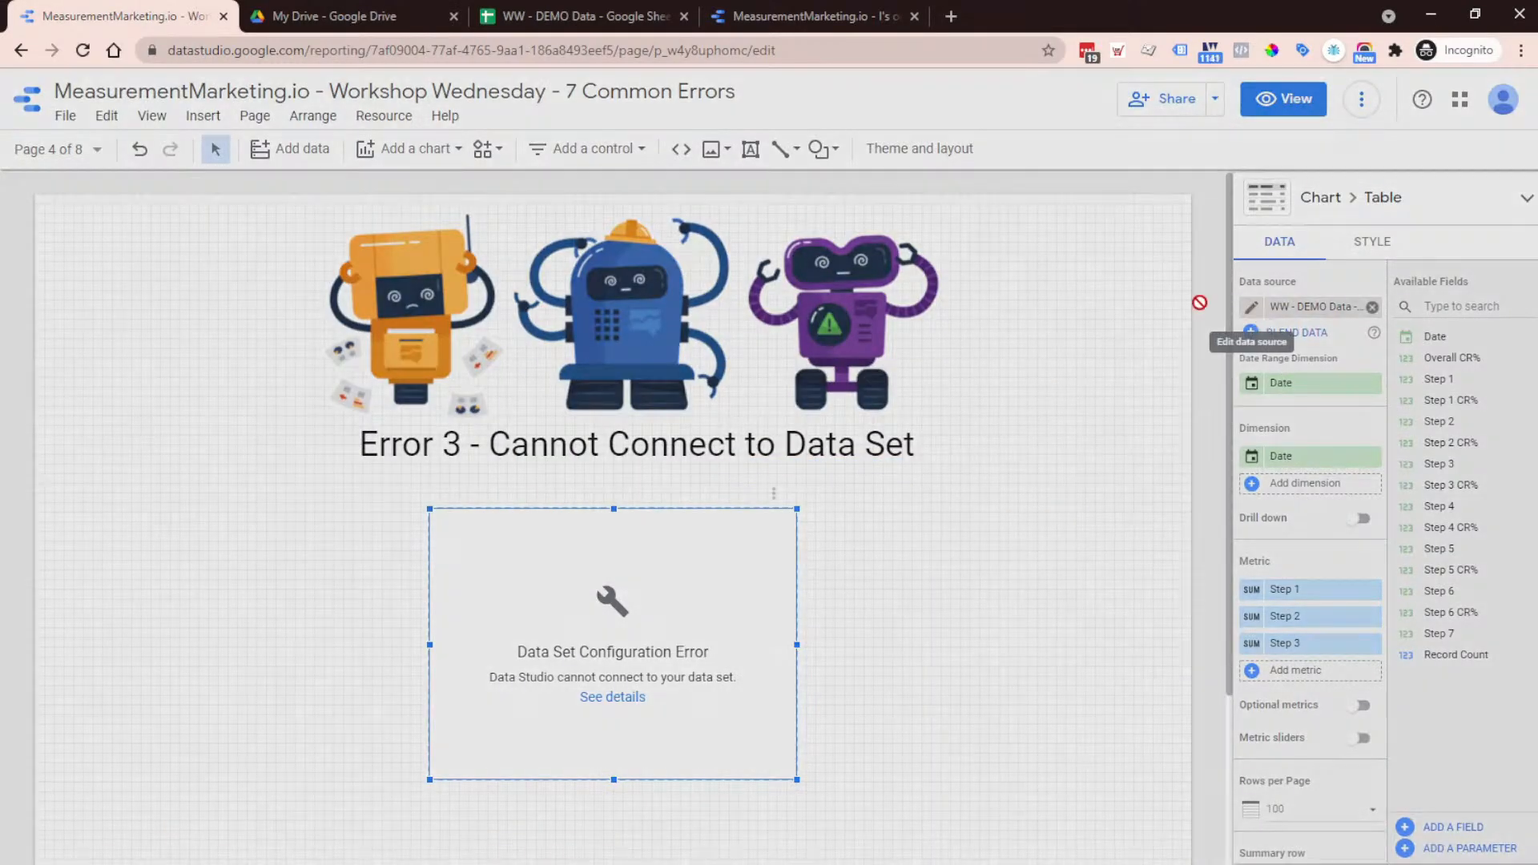
# Refresh the fields of the WW - DEMO Data - Sheet1 data source, review the new and missing fields, and apply the connection changes
pyautogui.click(1251, 307)
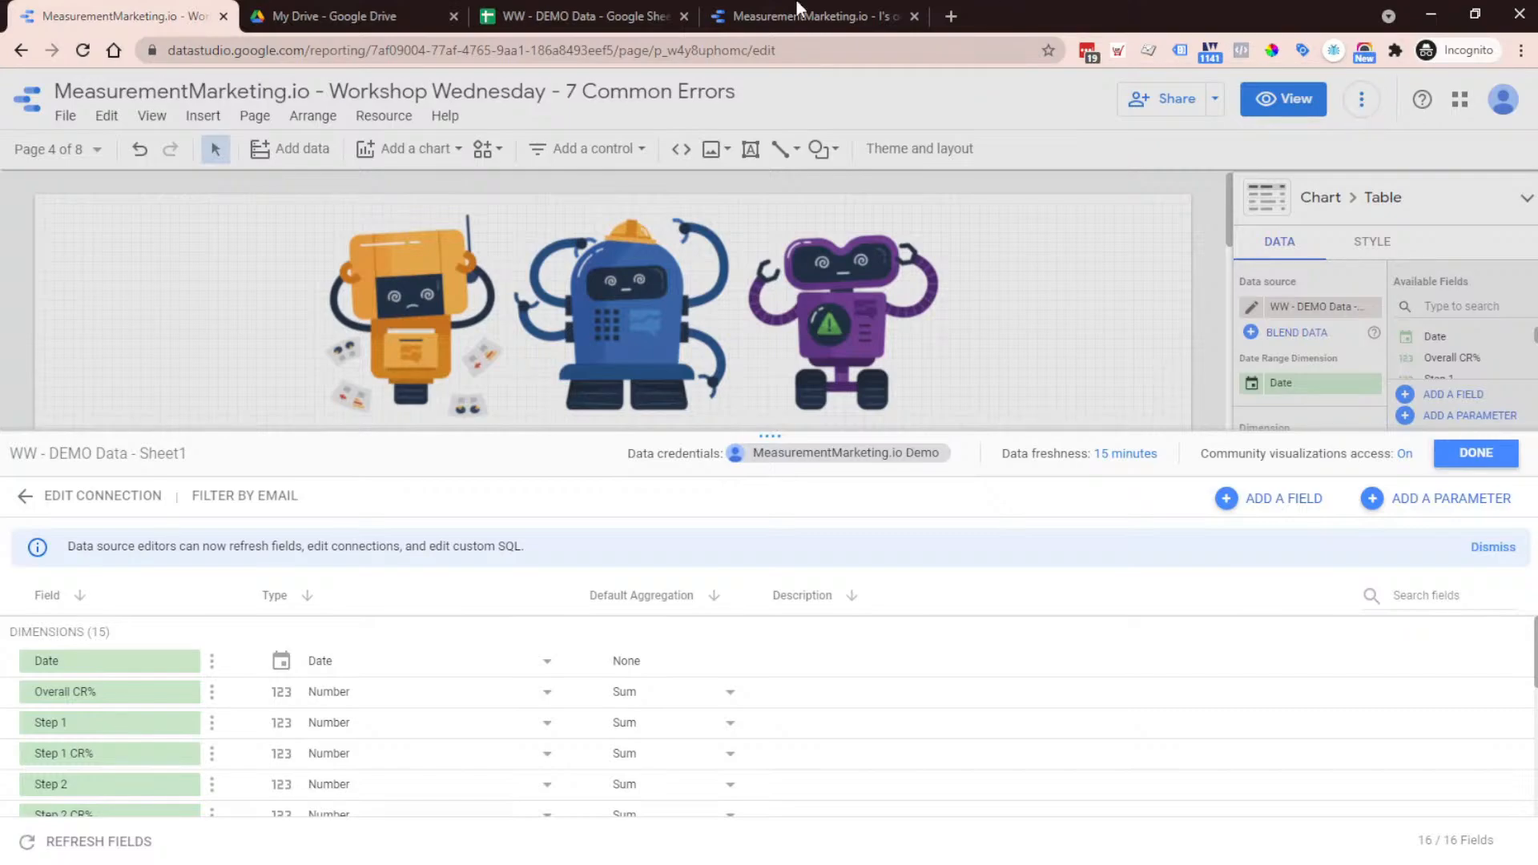
pyautogui.click(638, 10)
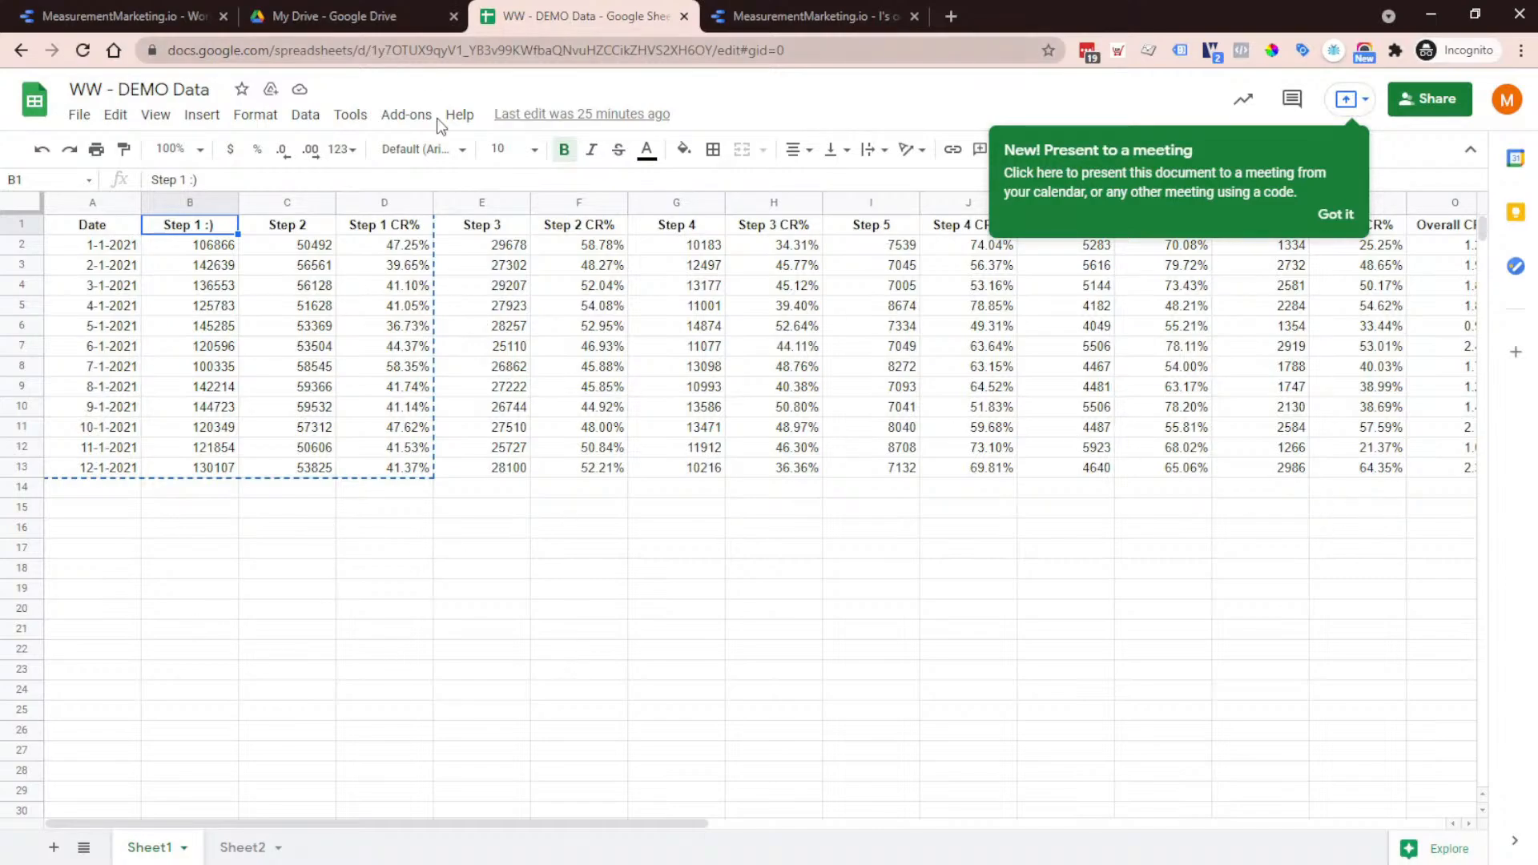
pyautogui.click(120, 16)
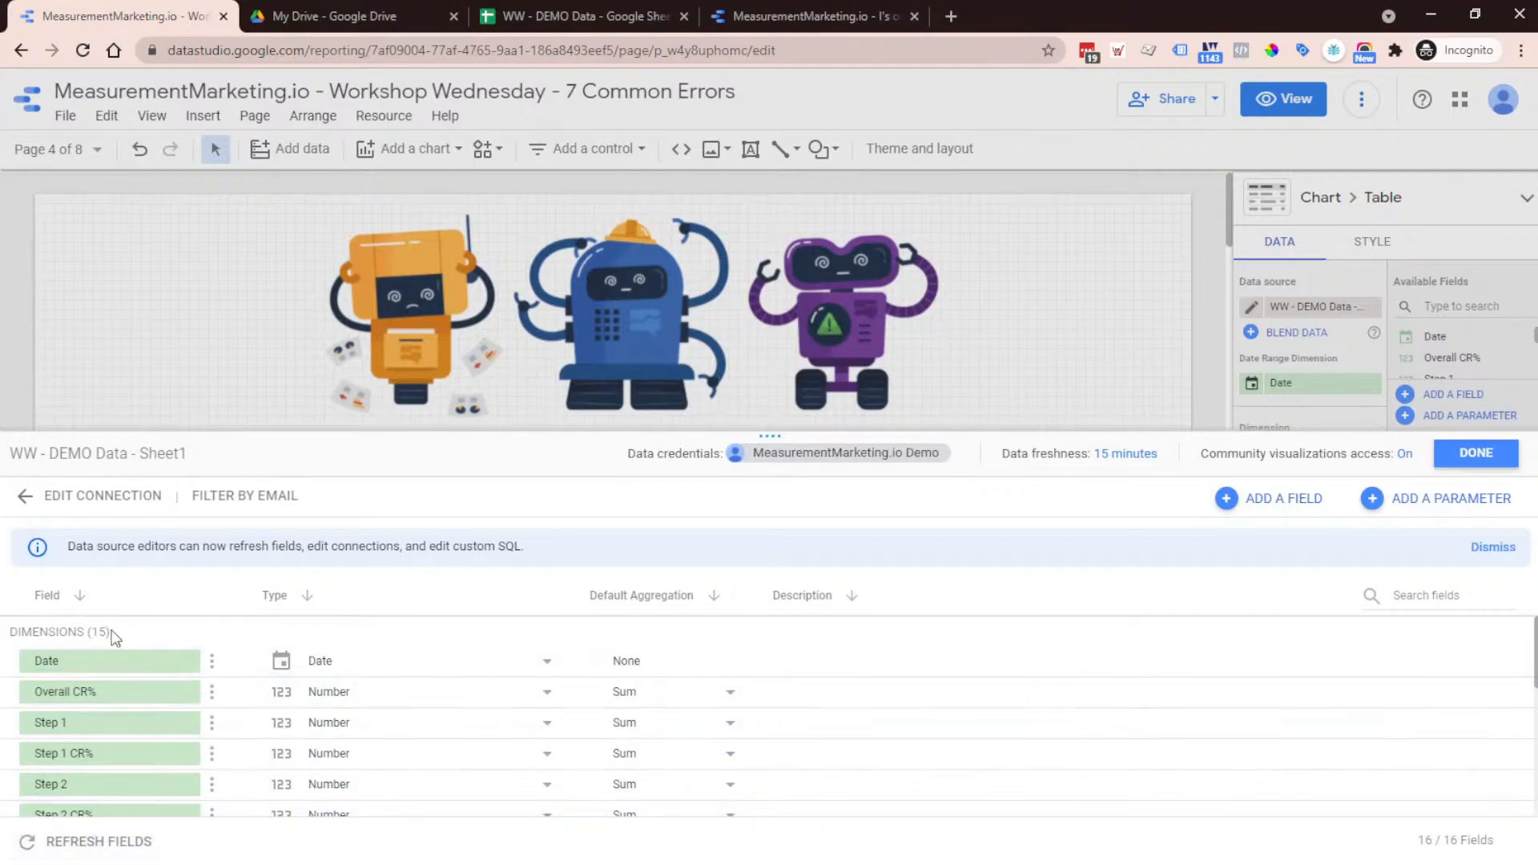
pyautogui.click(111, 854)
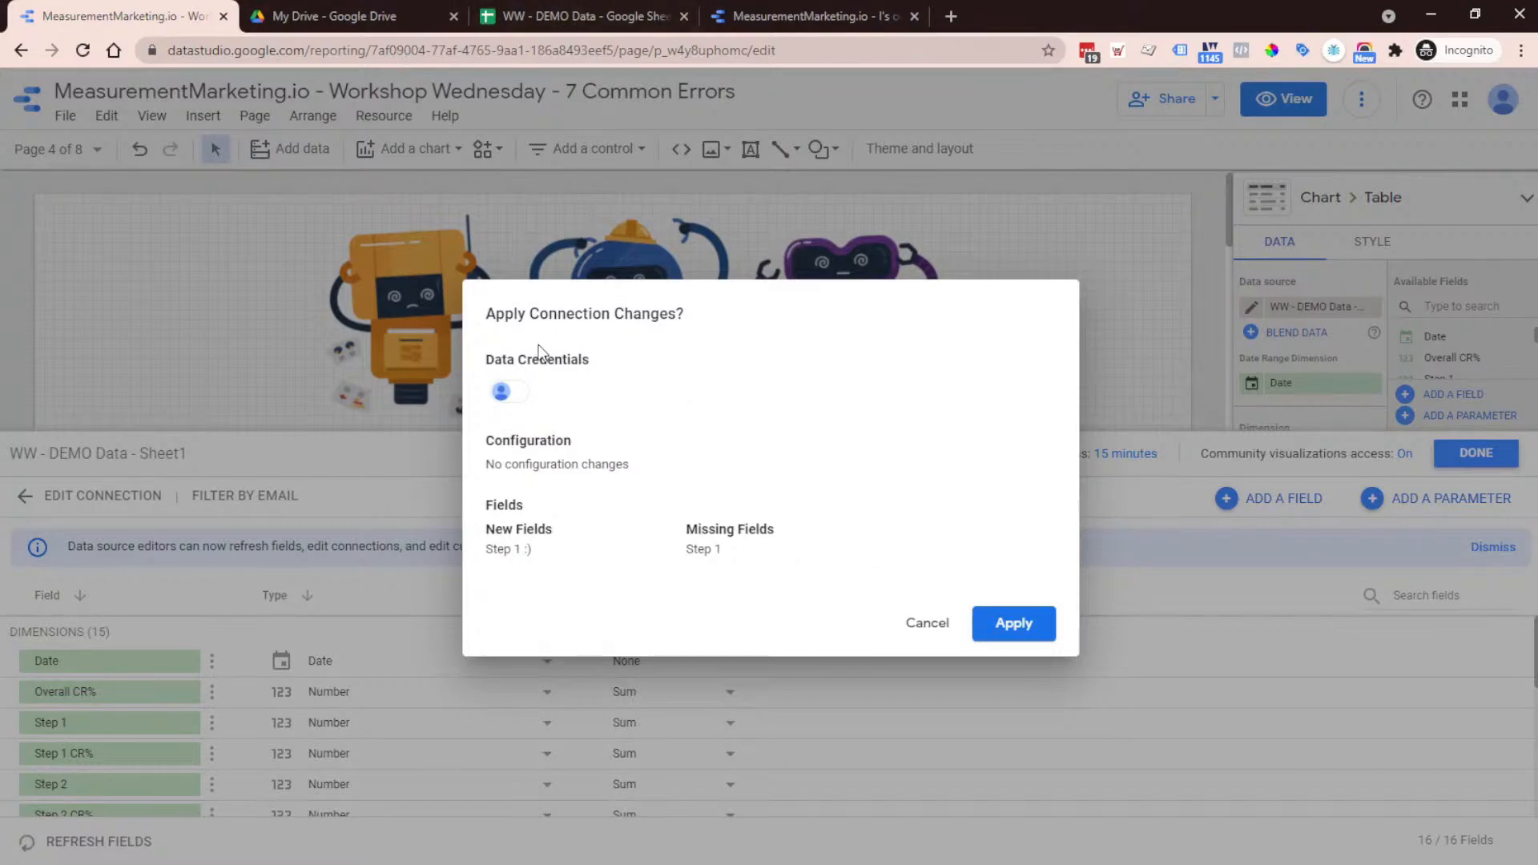
pyautogui.moveTo(491, 530); pyautogui.dragTo(601, 542)
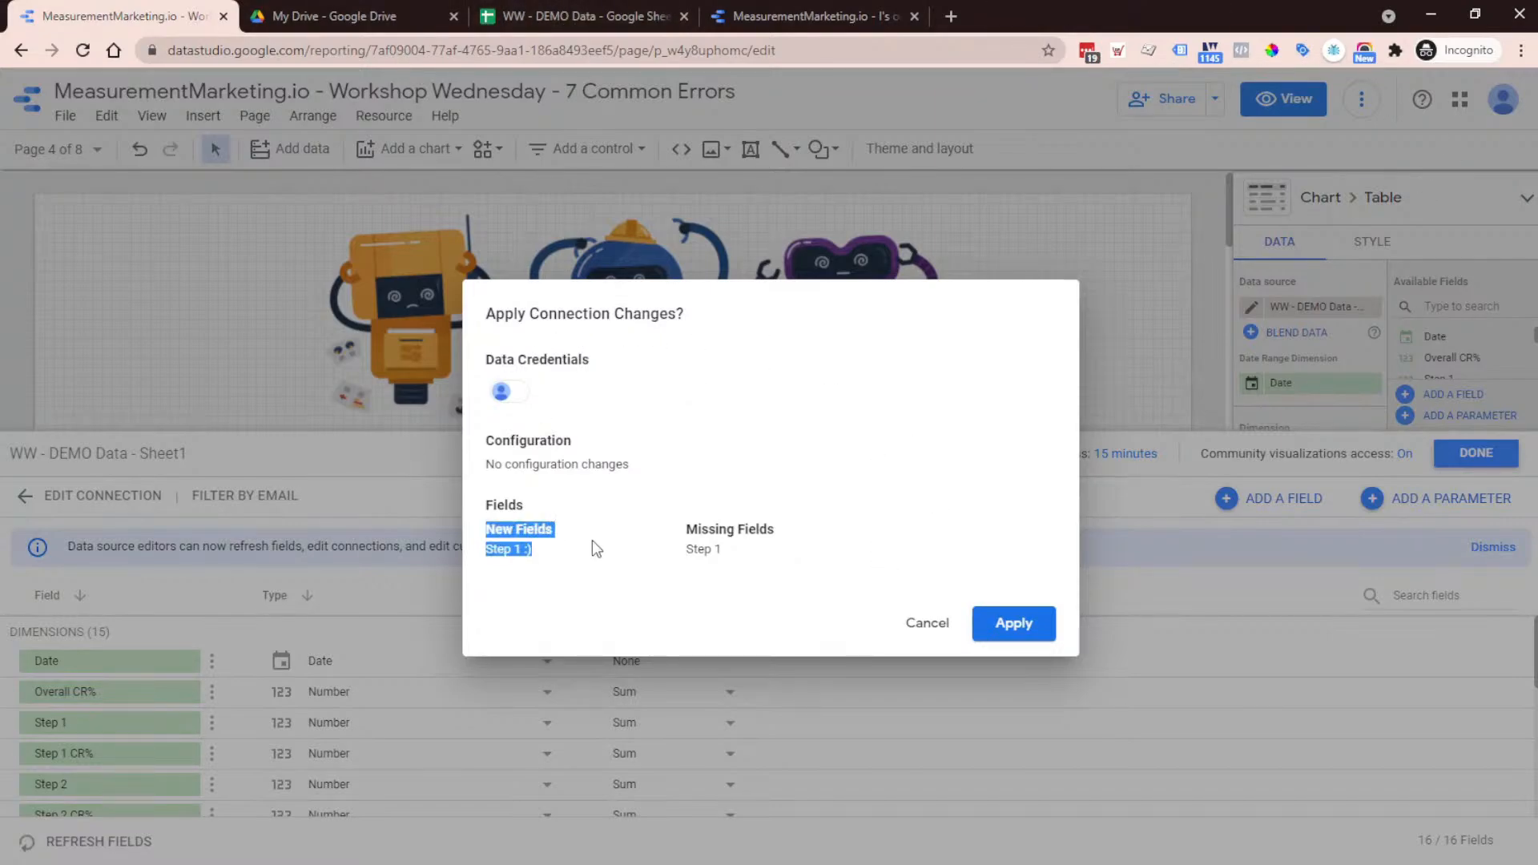
pyautogui.click(731, 535)
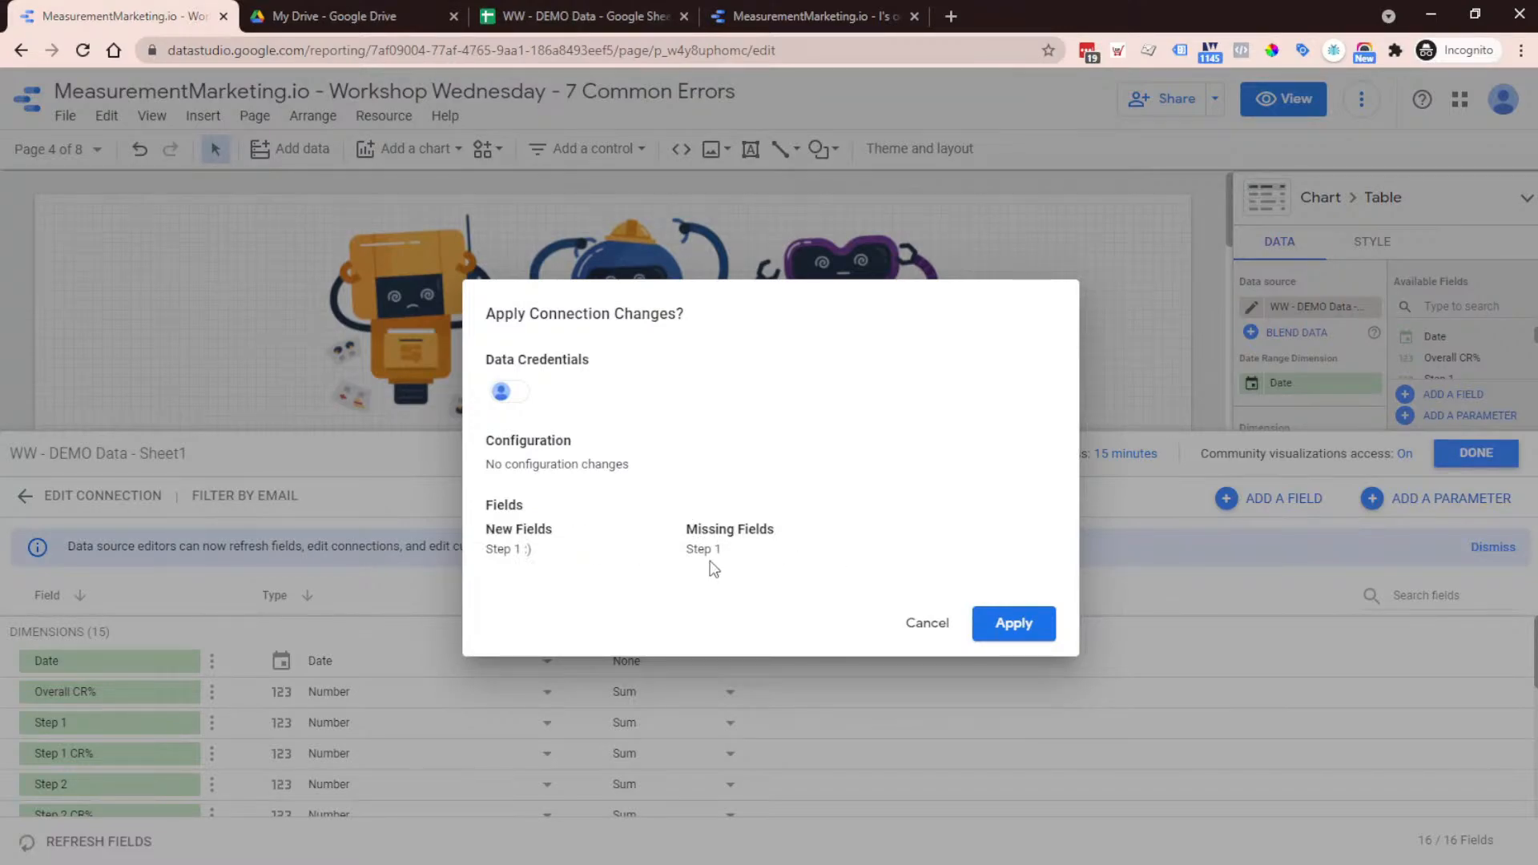
pyautogui.moveTo(820, 543); pyautogui.dragTo(532, 527)
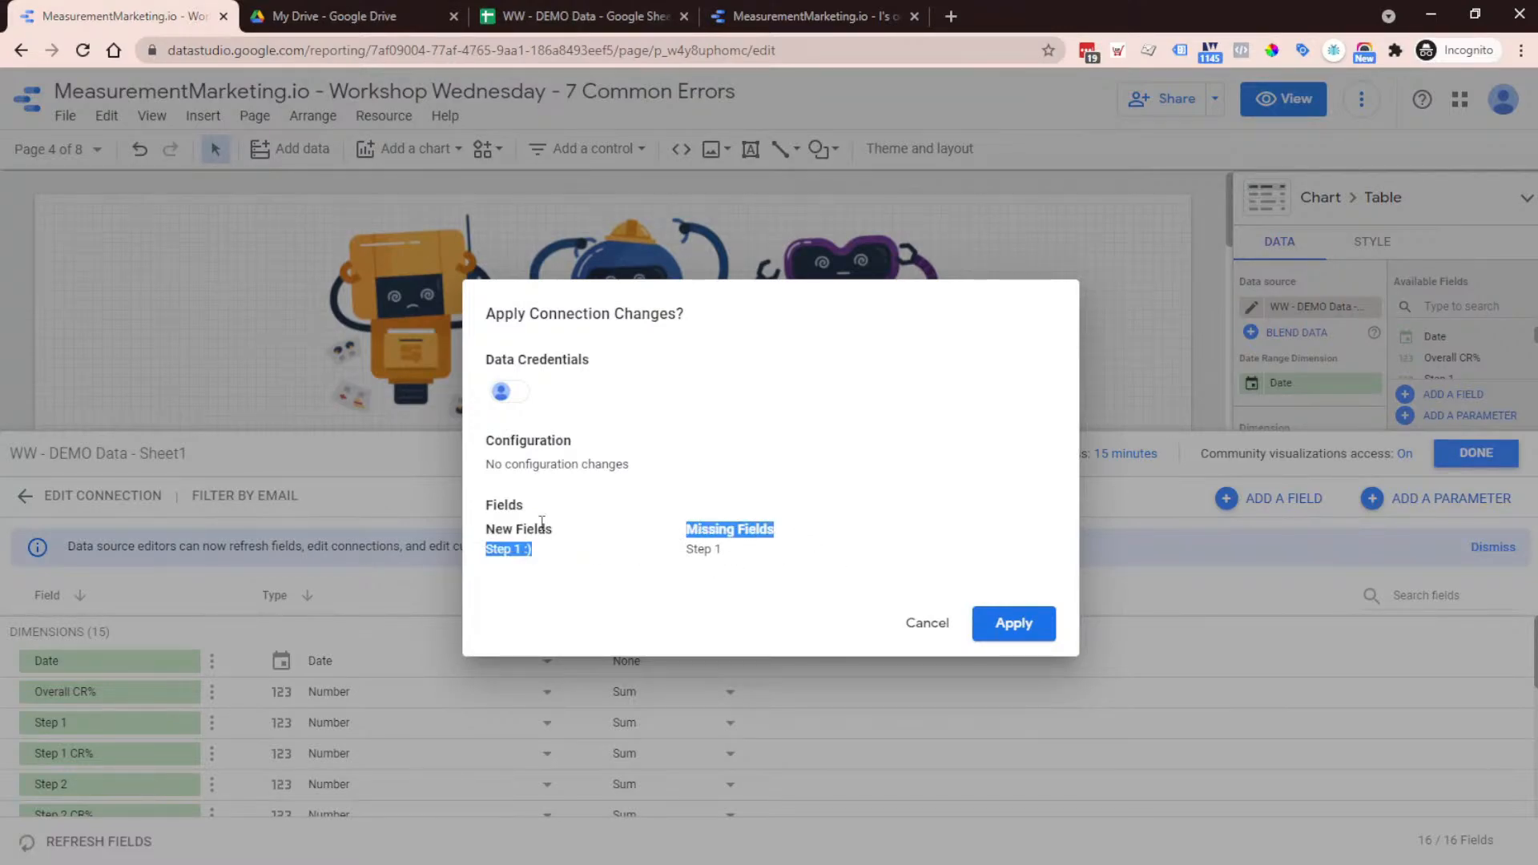
pyautogui.click(633, 551)
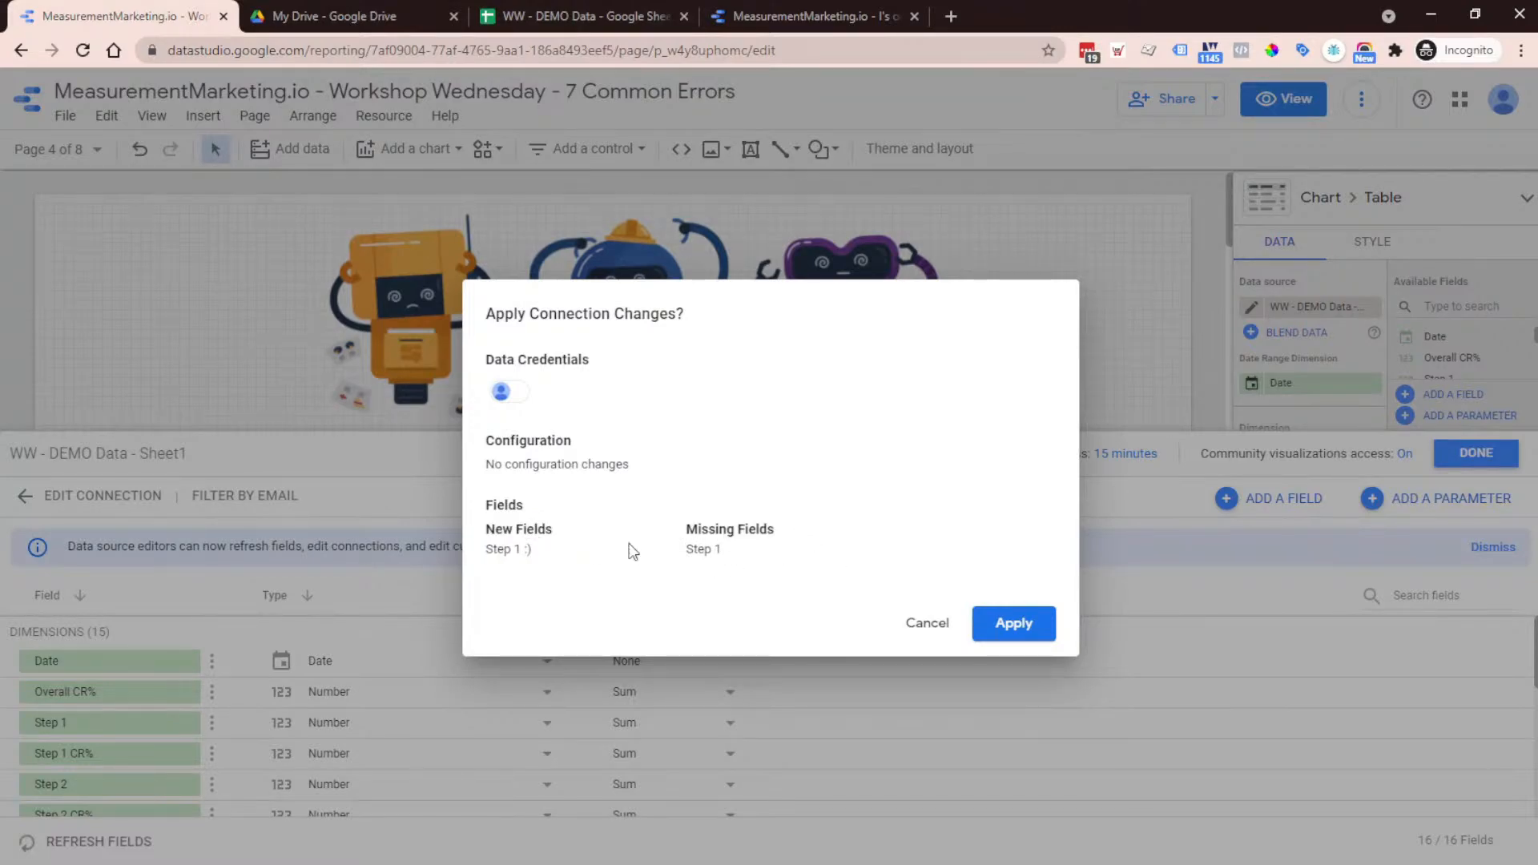
pyautogui.click(1020, 629)
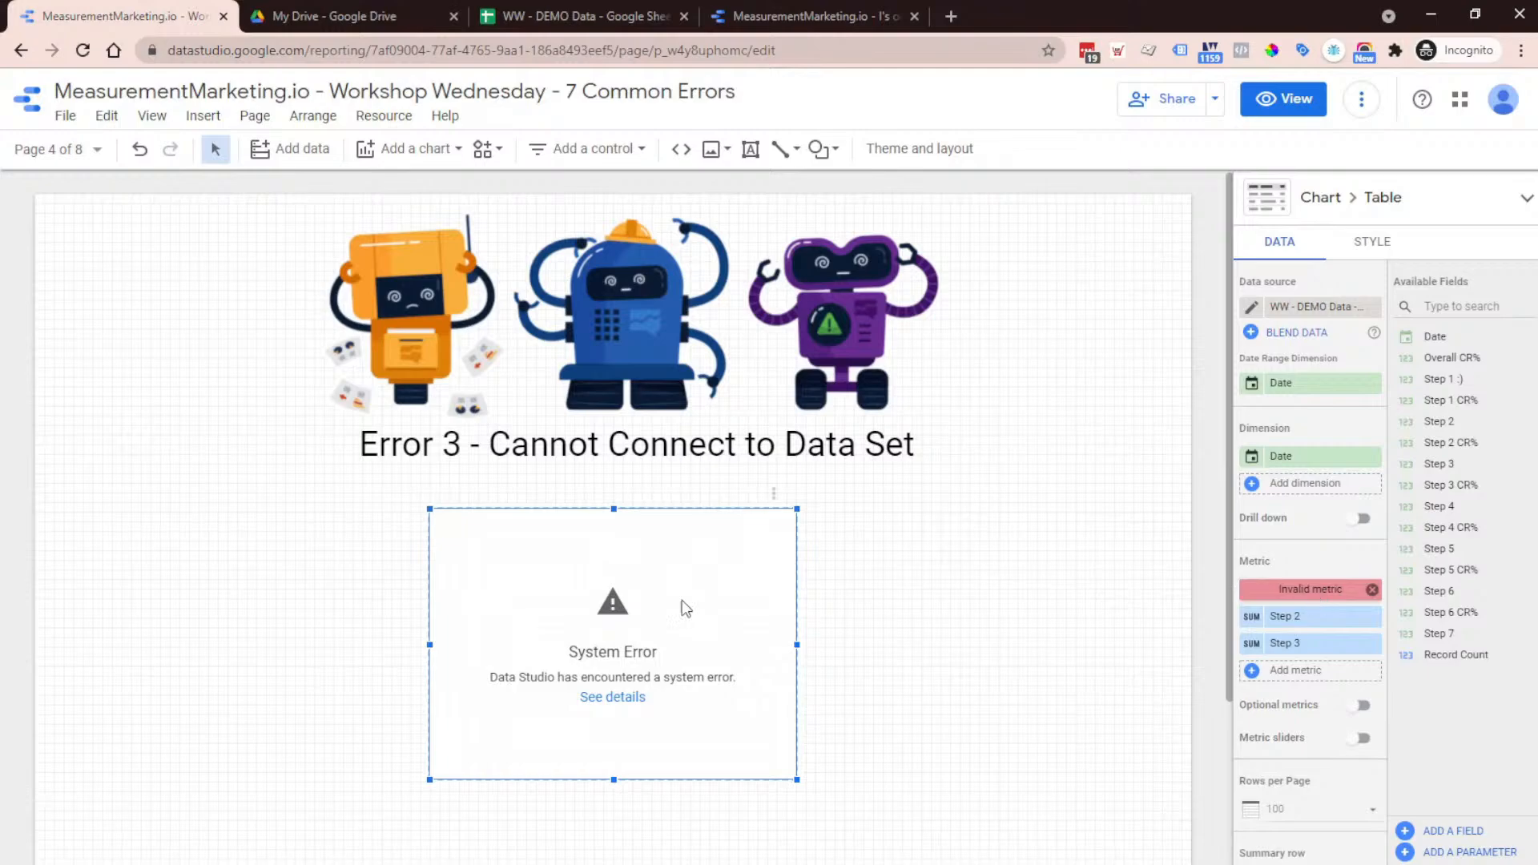
# Read the table's System Error details and replace its invalid metric with Step 1 :)
pyautogui.click(627, 704)
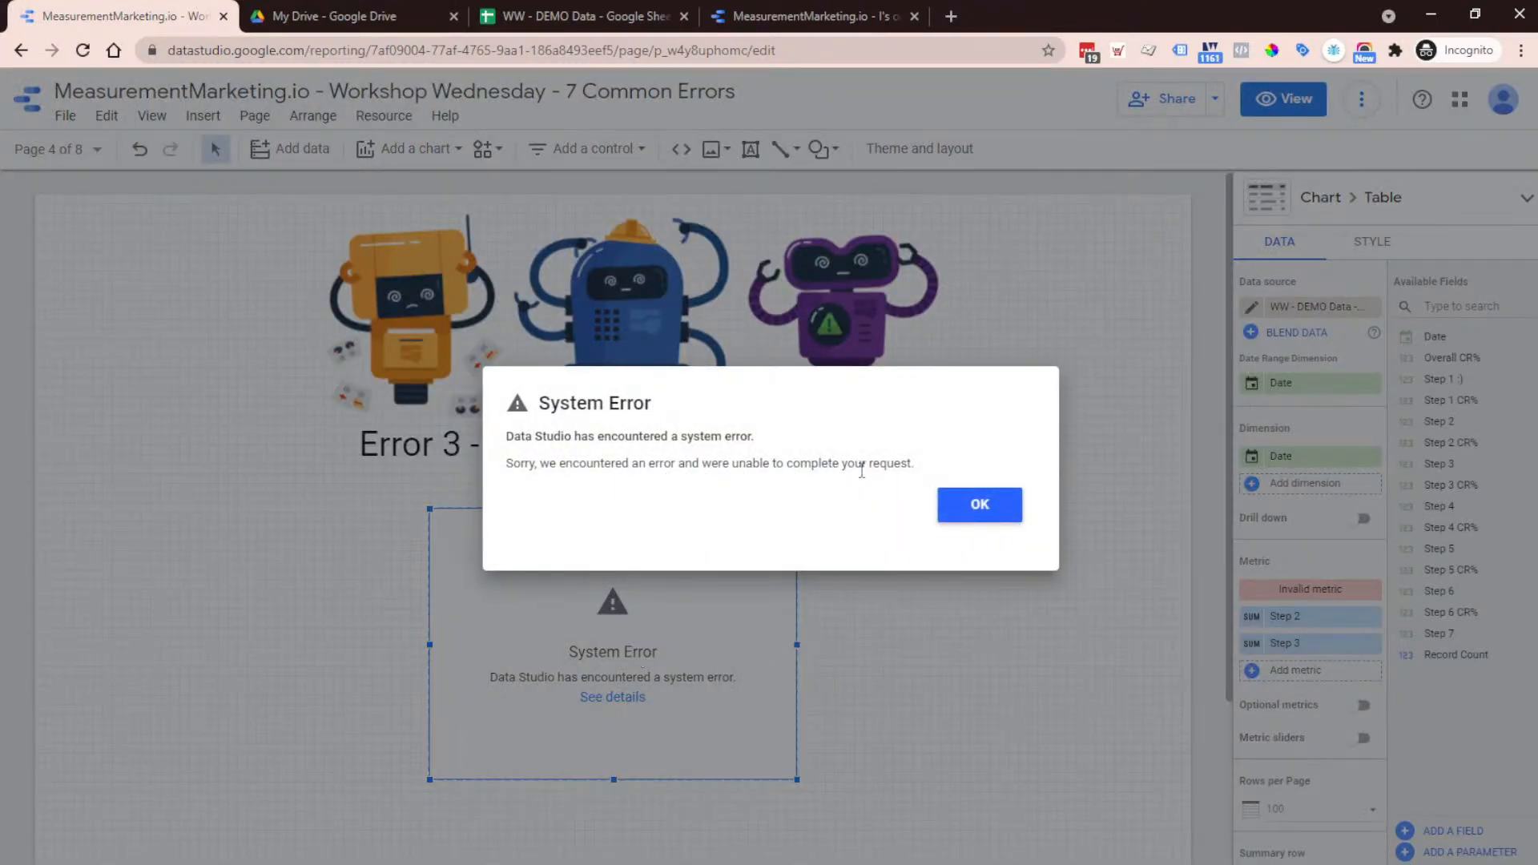
pyautogui.click(980, 506)
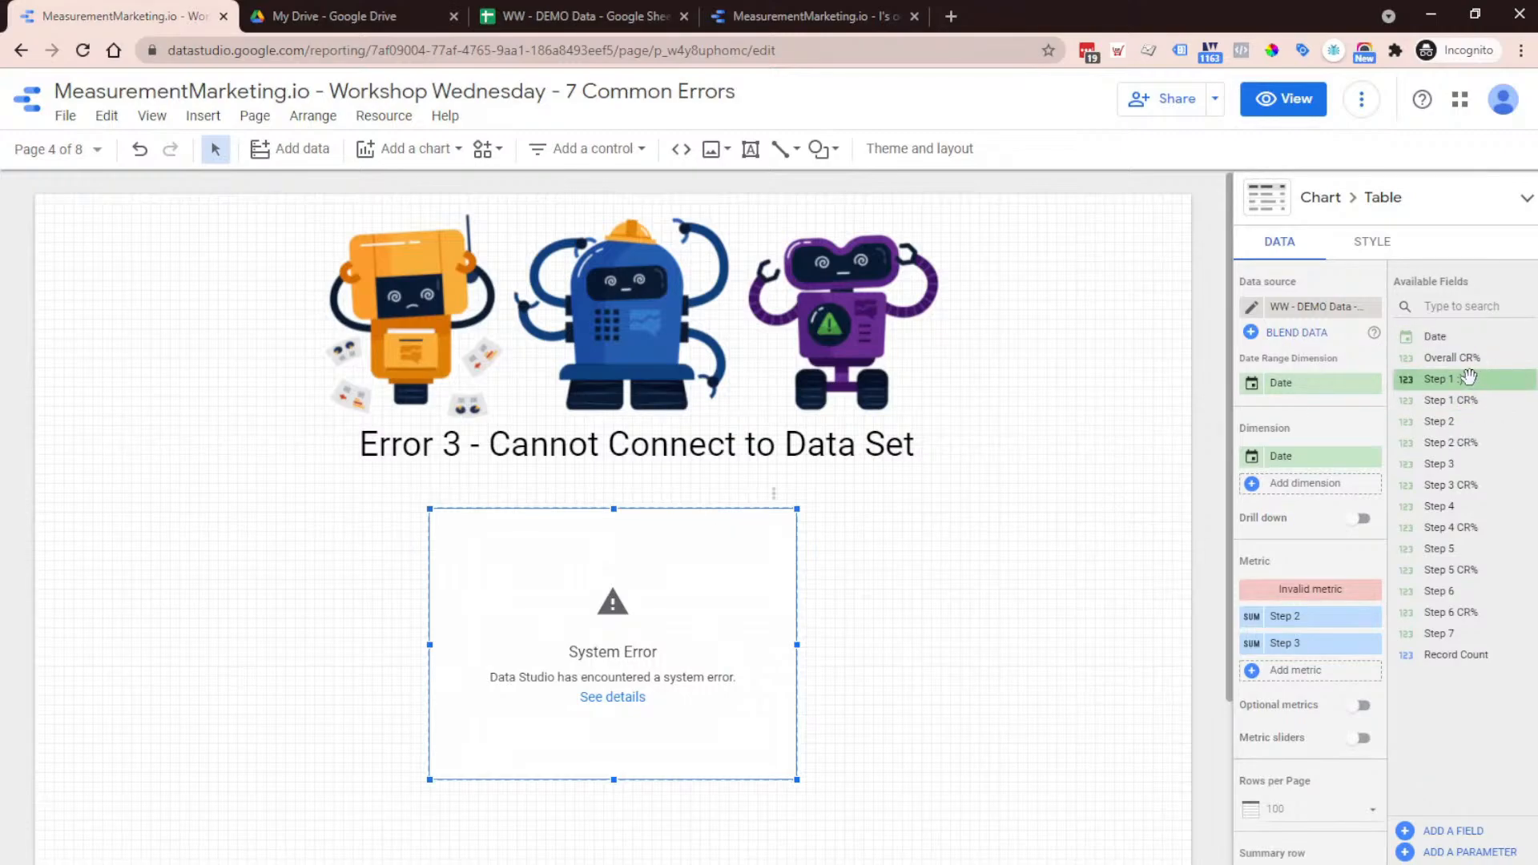
pyautogui.moveTo(1468, 377); pyautogui.dragTo(1346, 610)
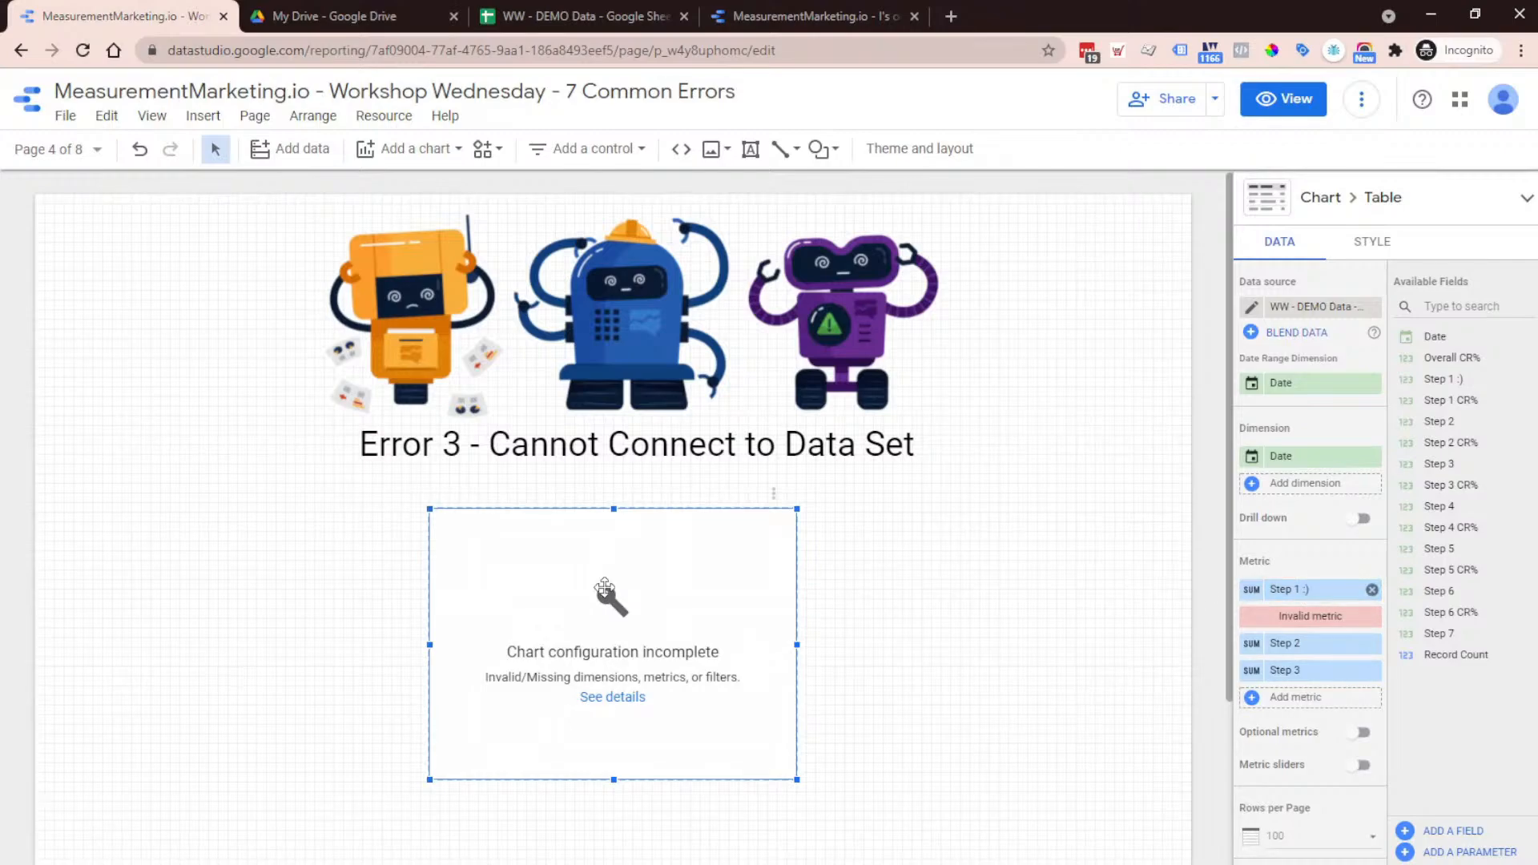
pyautogui.click(1372, 617)
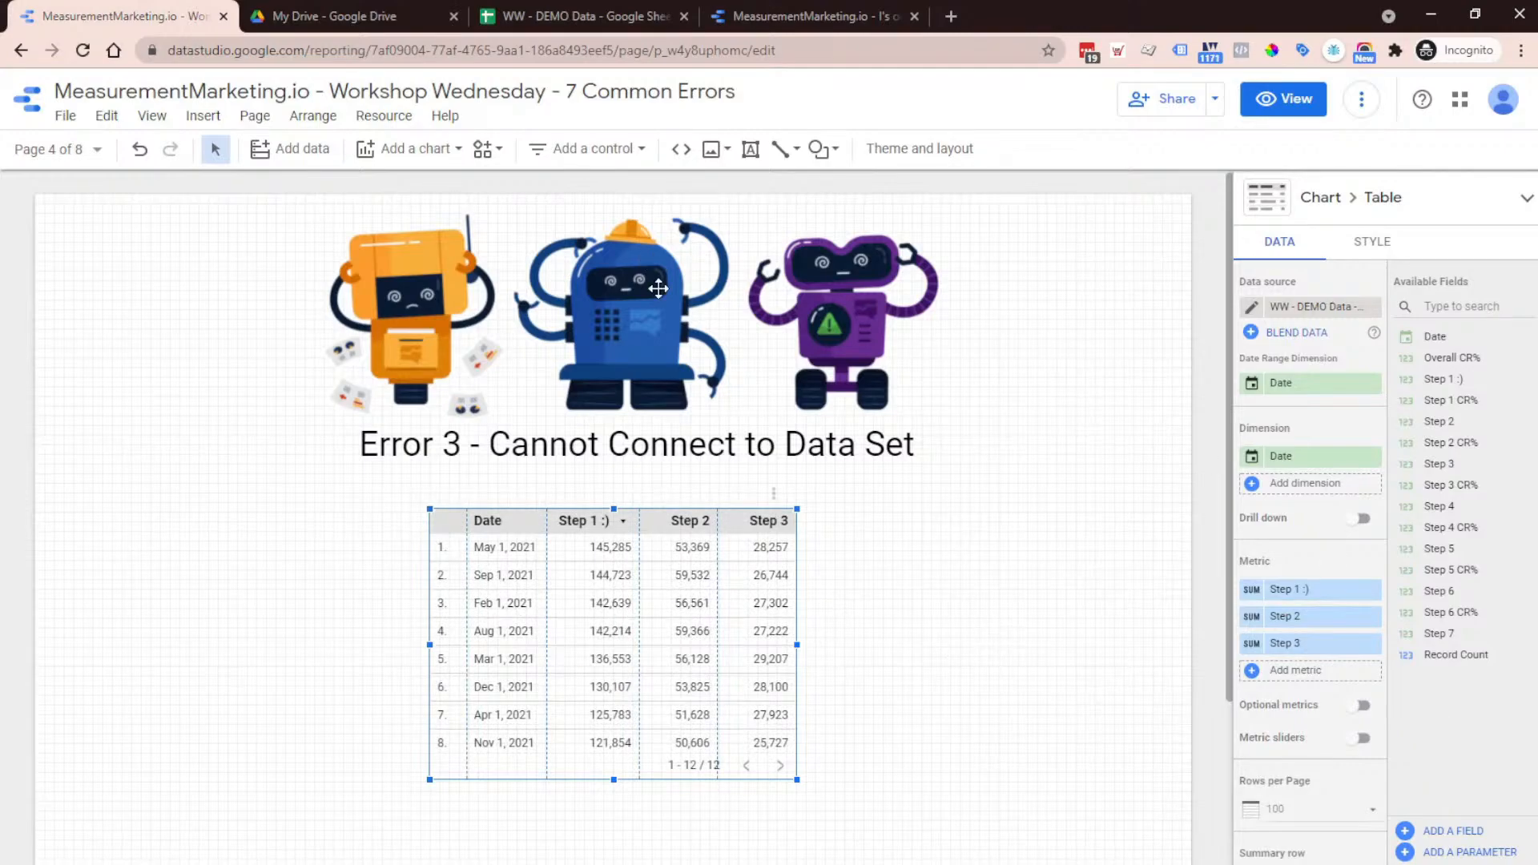
# Switch to the WW - DEMO Data spreadsheet and rename the header in cell B1 to Step 1
pyautogui.click(533, 14)
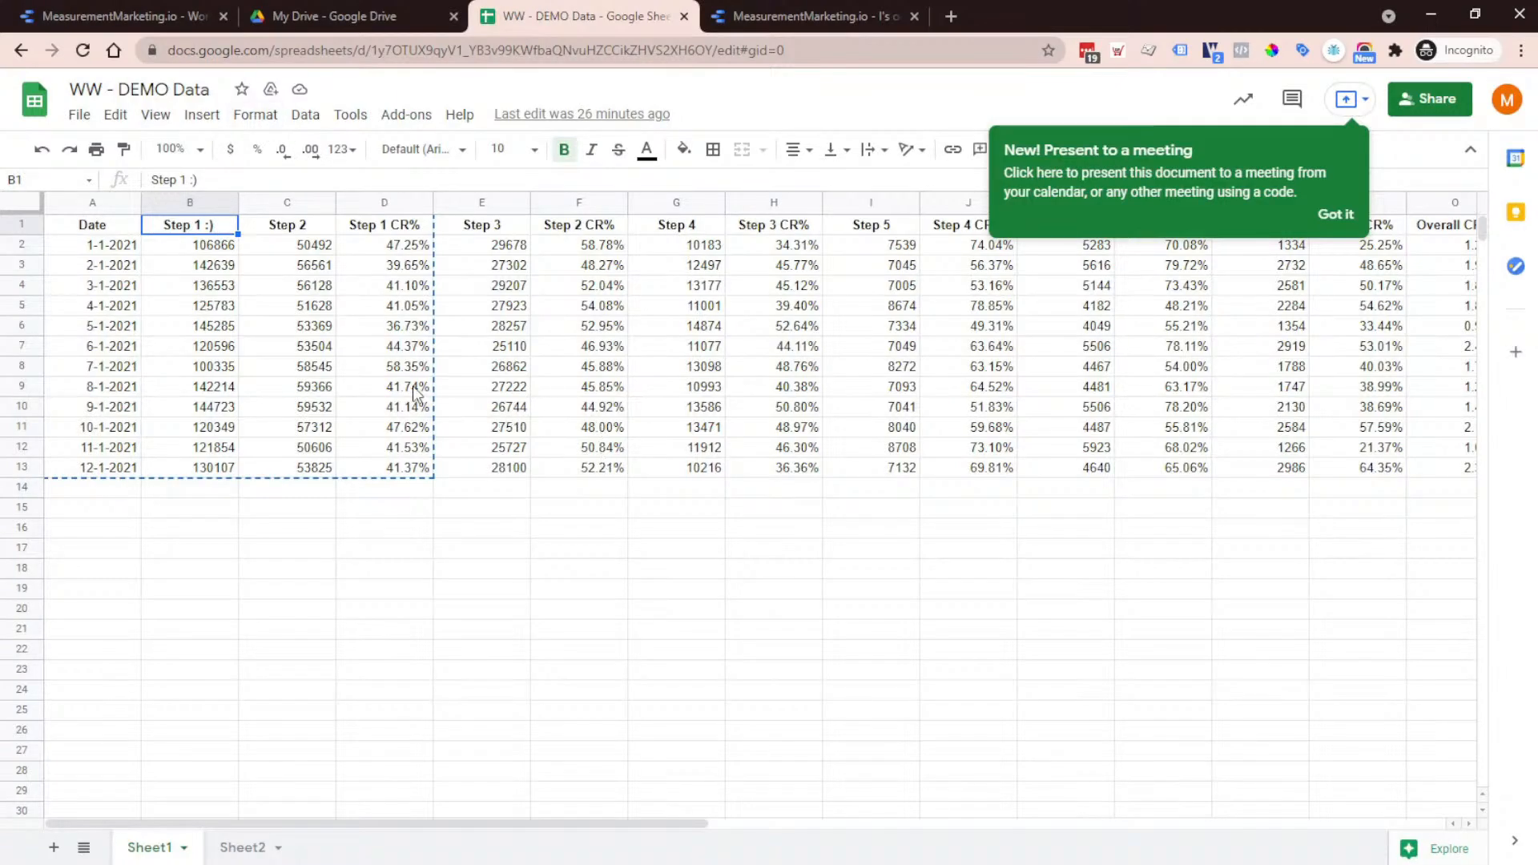
pyautogui.click(247, 176)
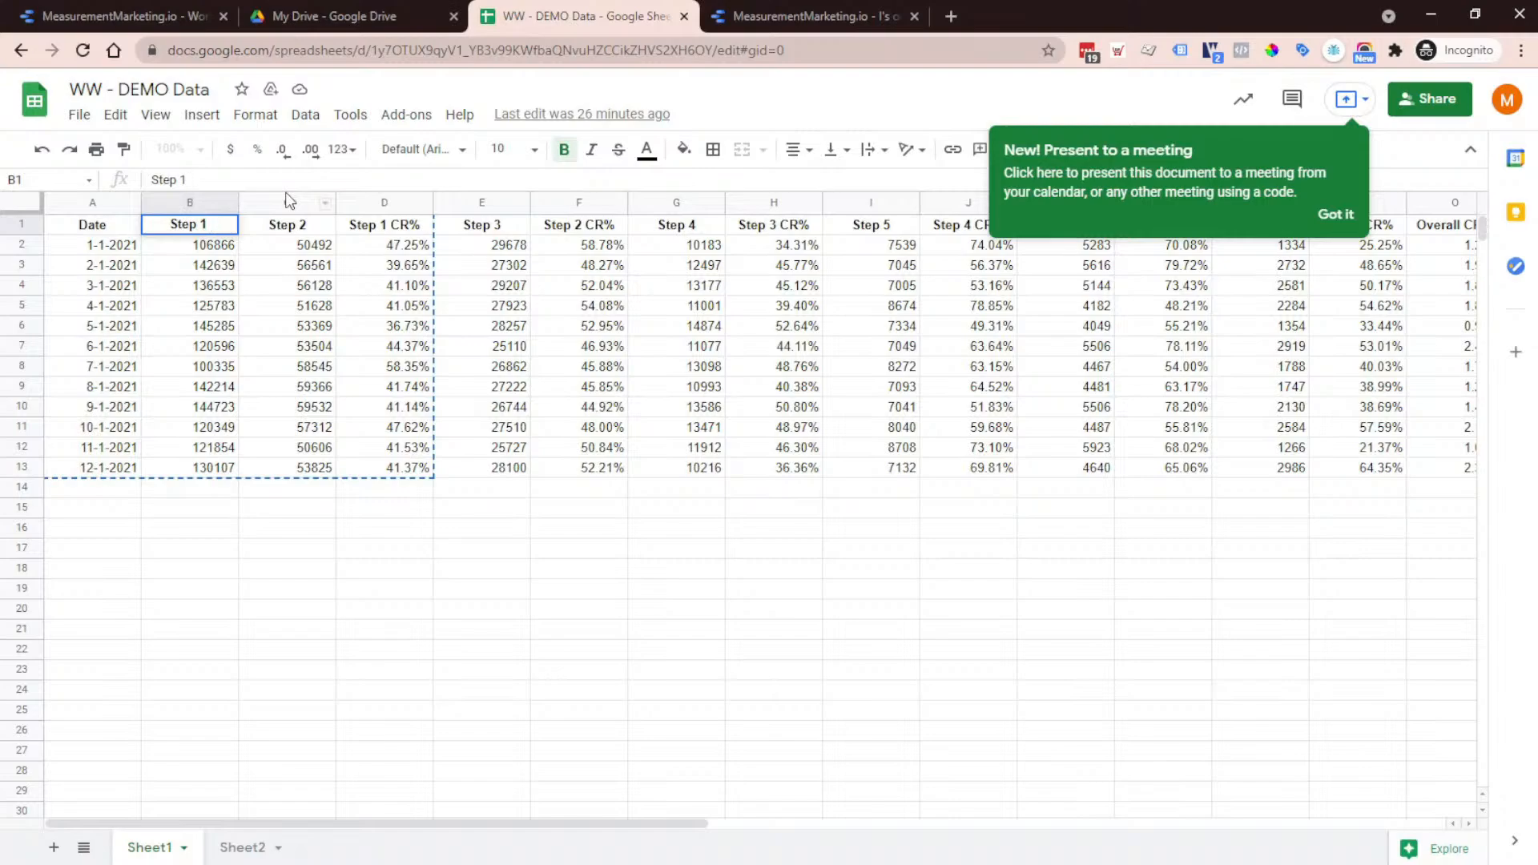
pyautogui.press('Return')
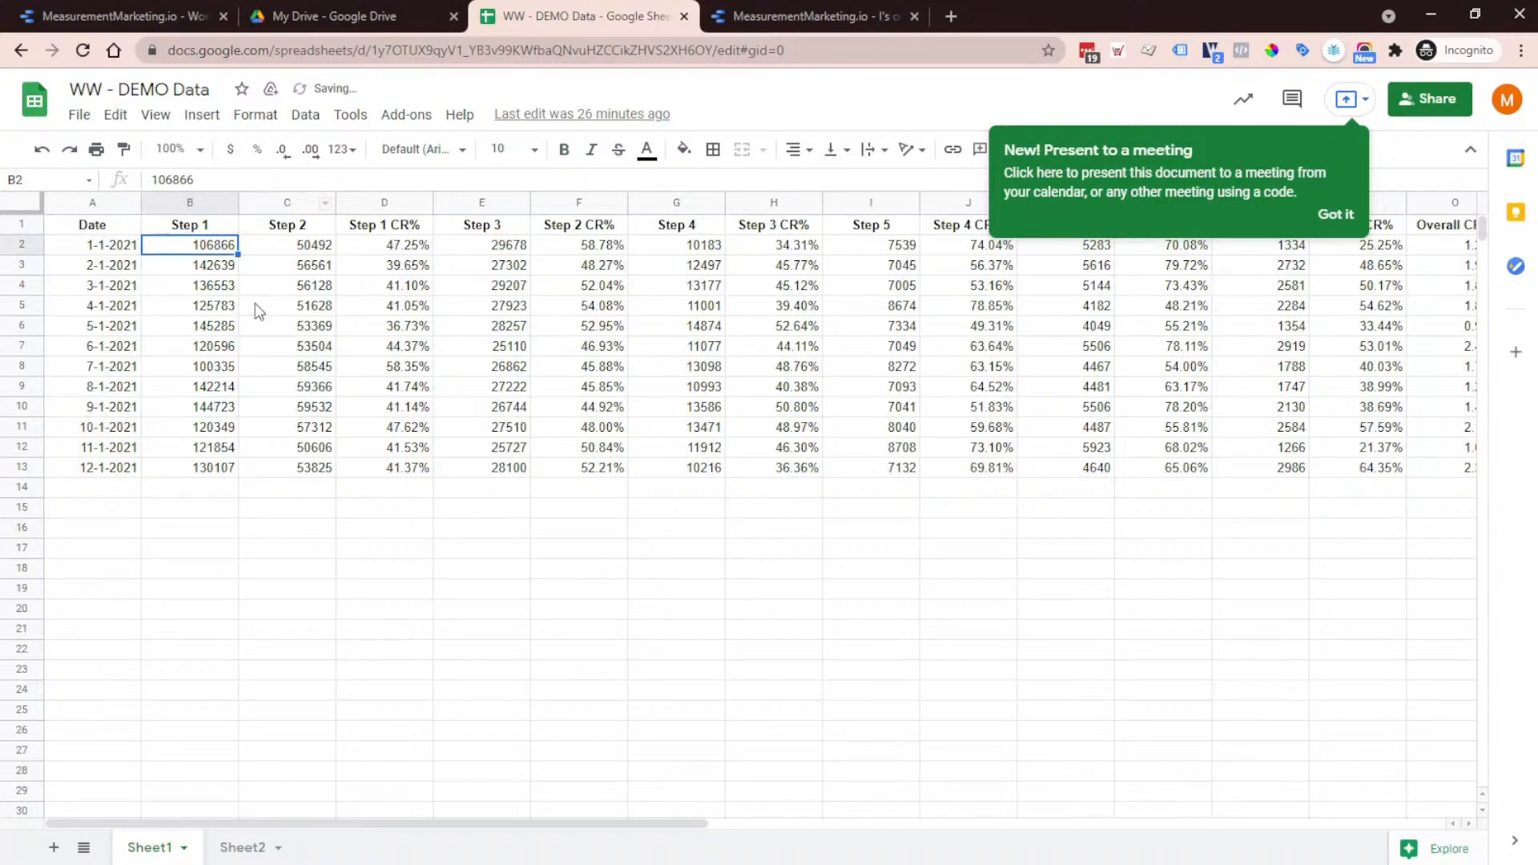
# Switch back to the Data Studio report, reload it and refresh its data, and read the table's Data Set Configuration Error details
pyautogui.click(170, 10)
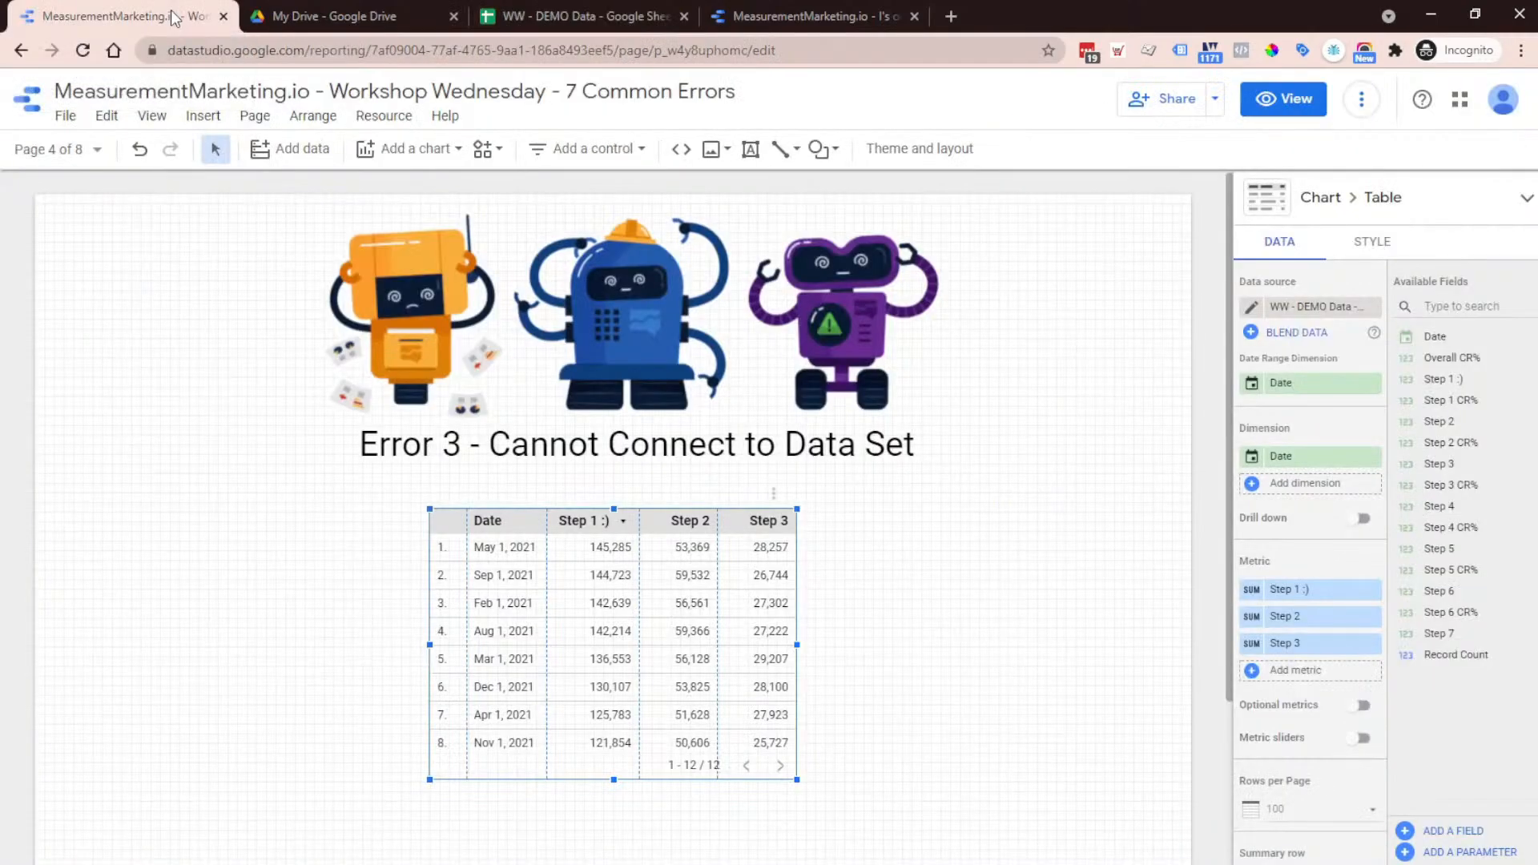
pyautogui.click(84, 51)
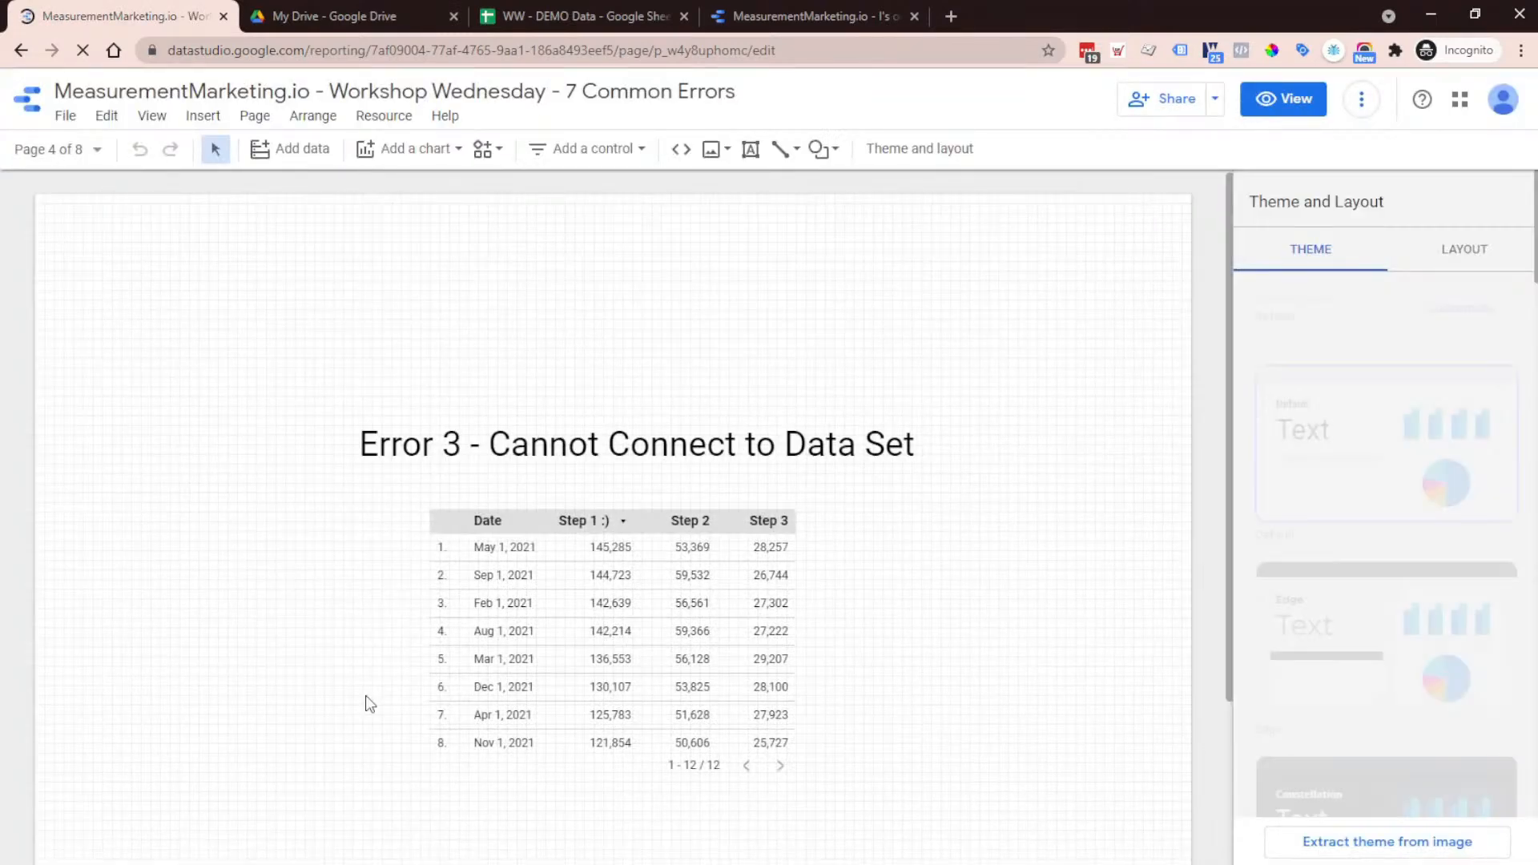
pyautogui.click(1361, 112)
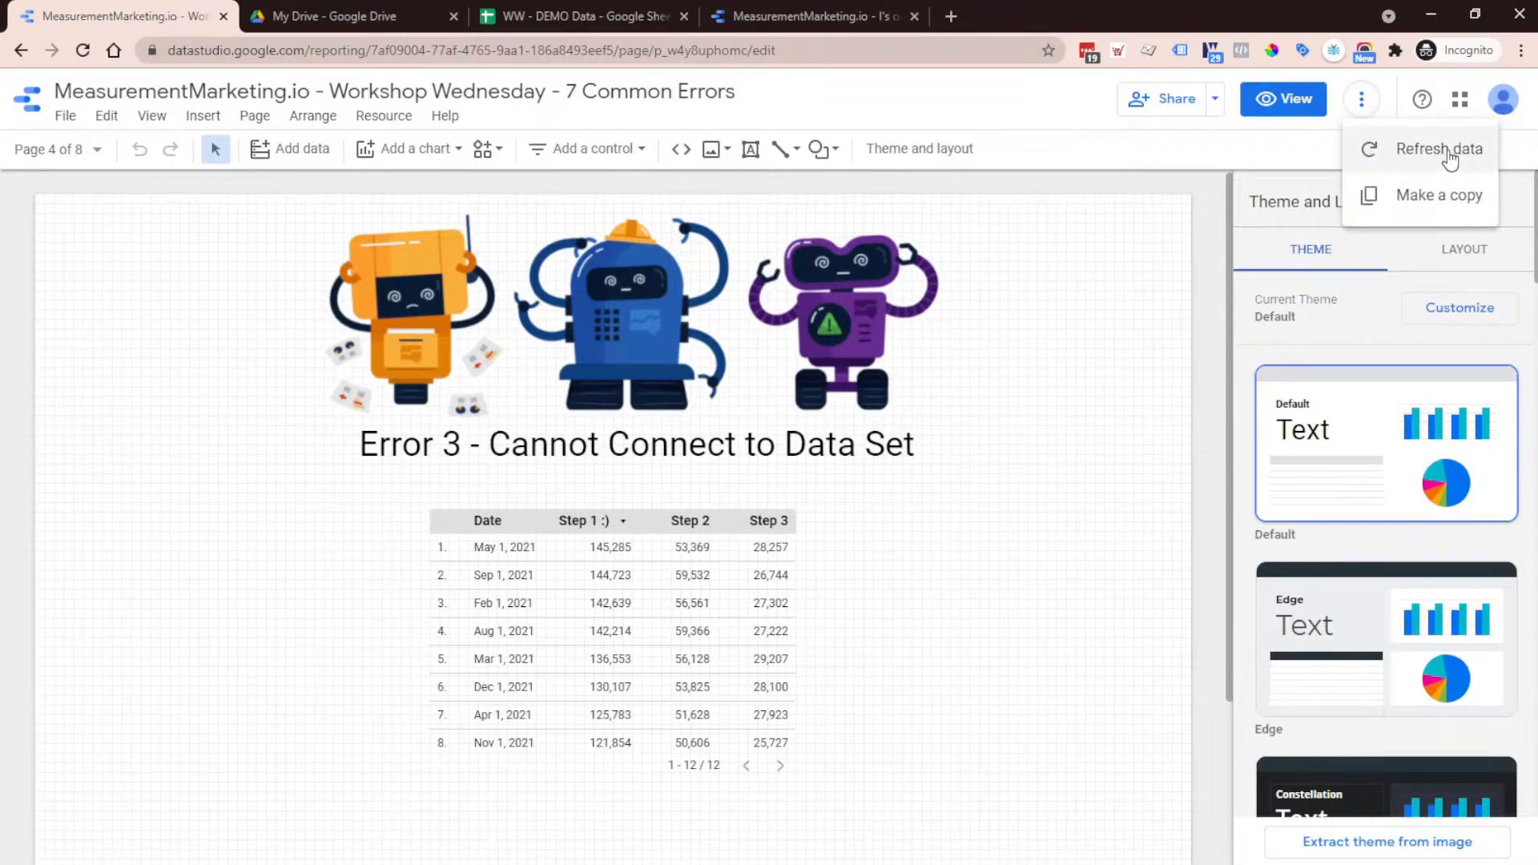
pyautogui.click(562, 25)
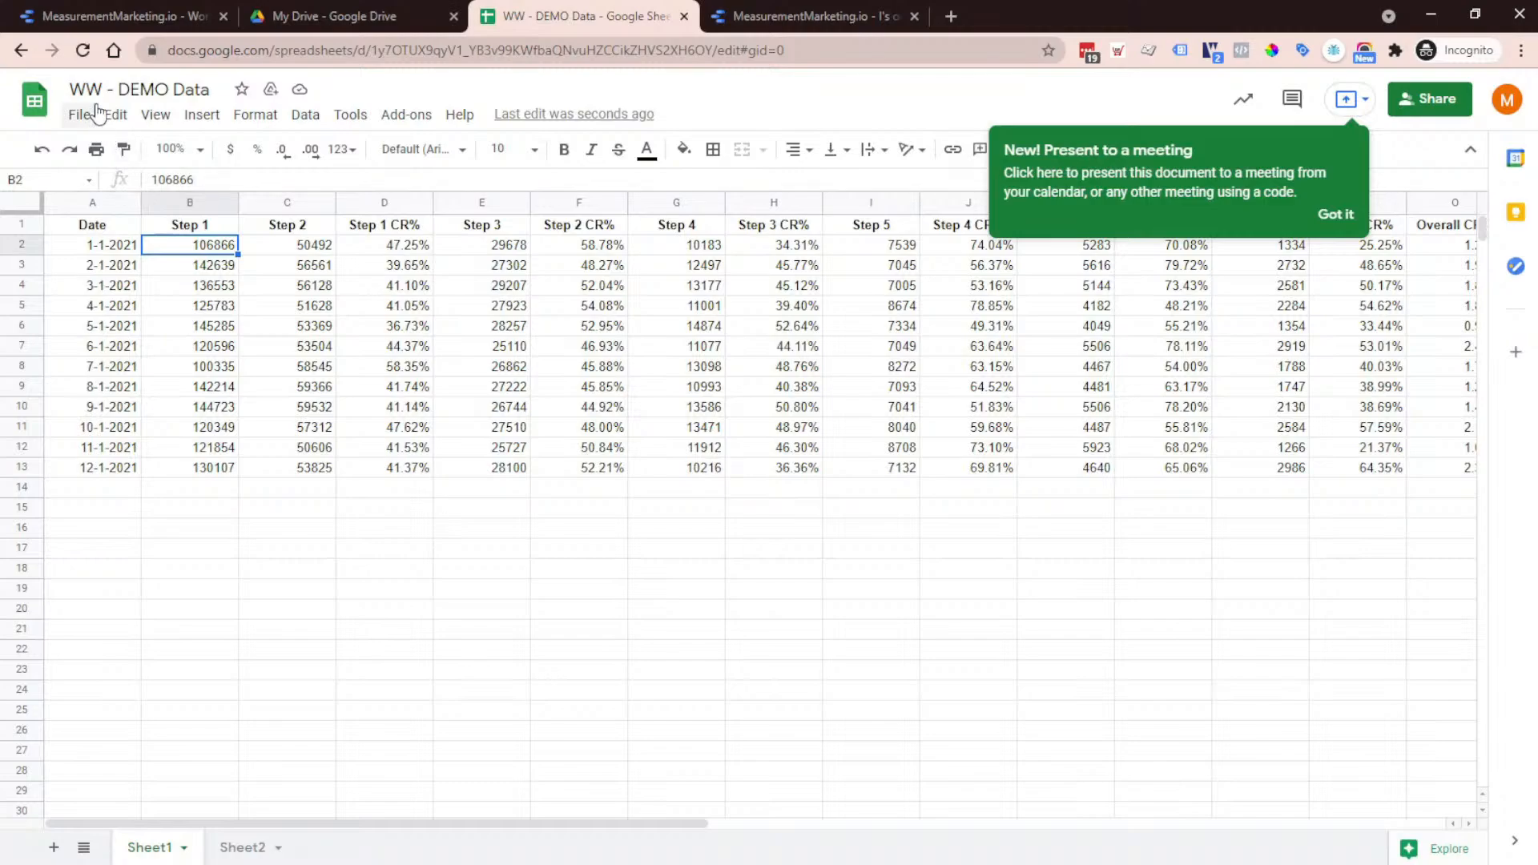
pyautogui.click(123, 24)
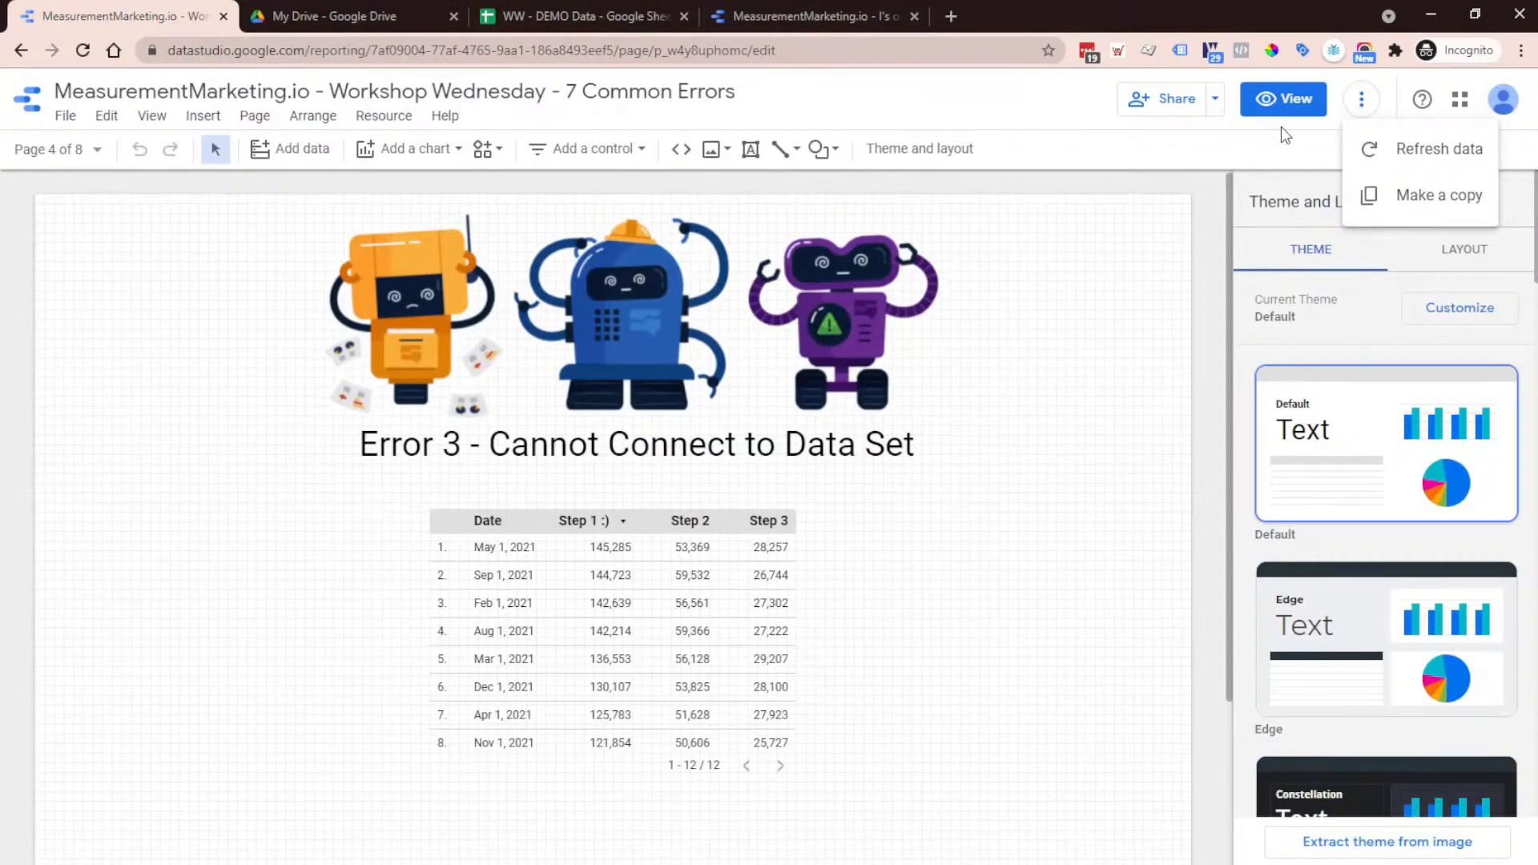
pyautogui.click(1368, 149)
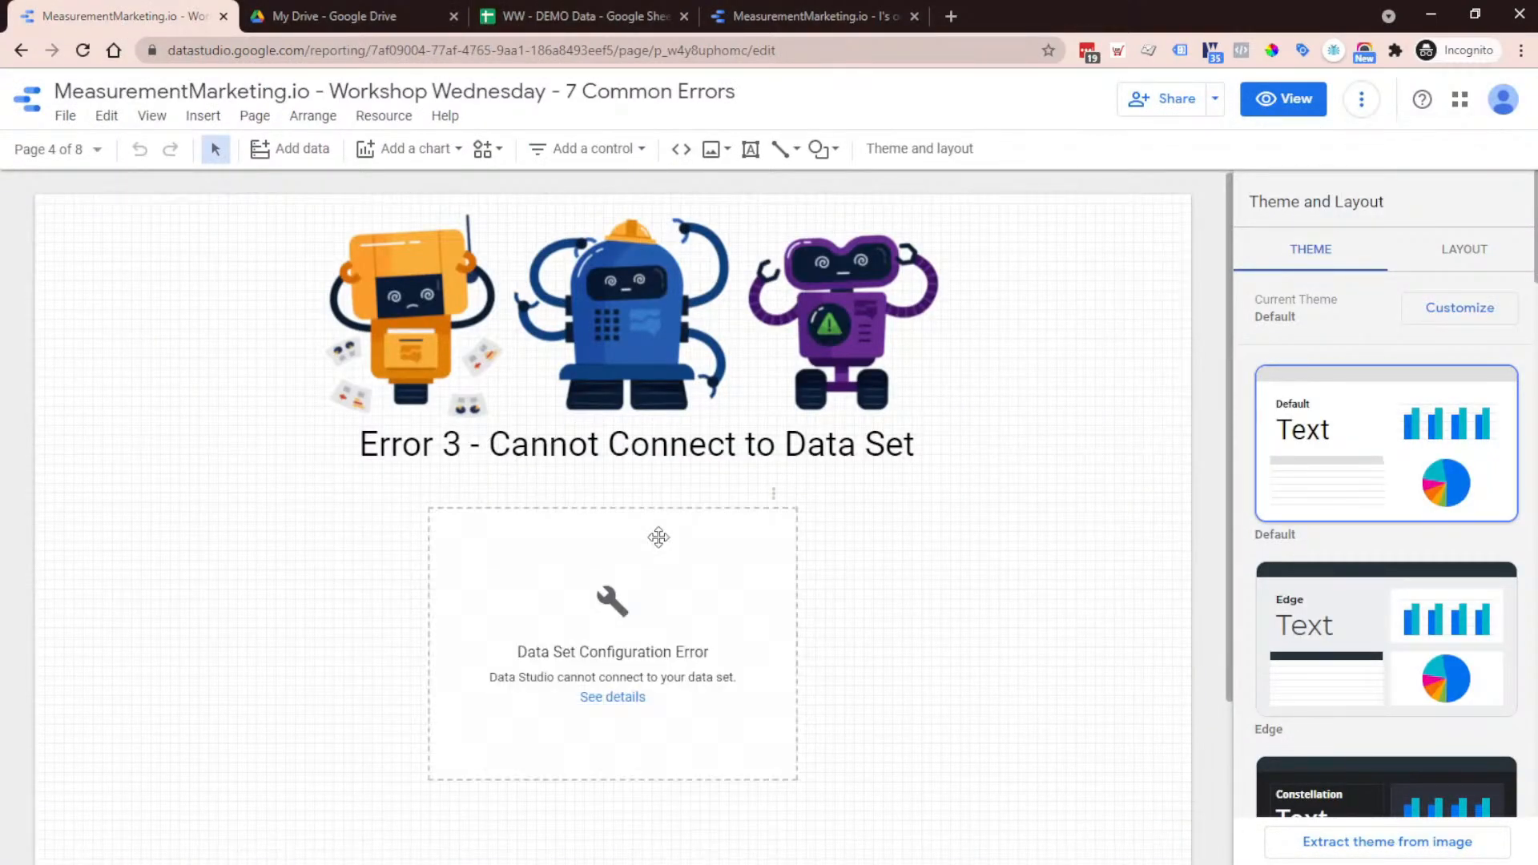
pyautogui.click(631, 704)
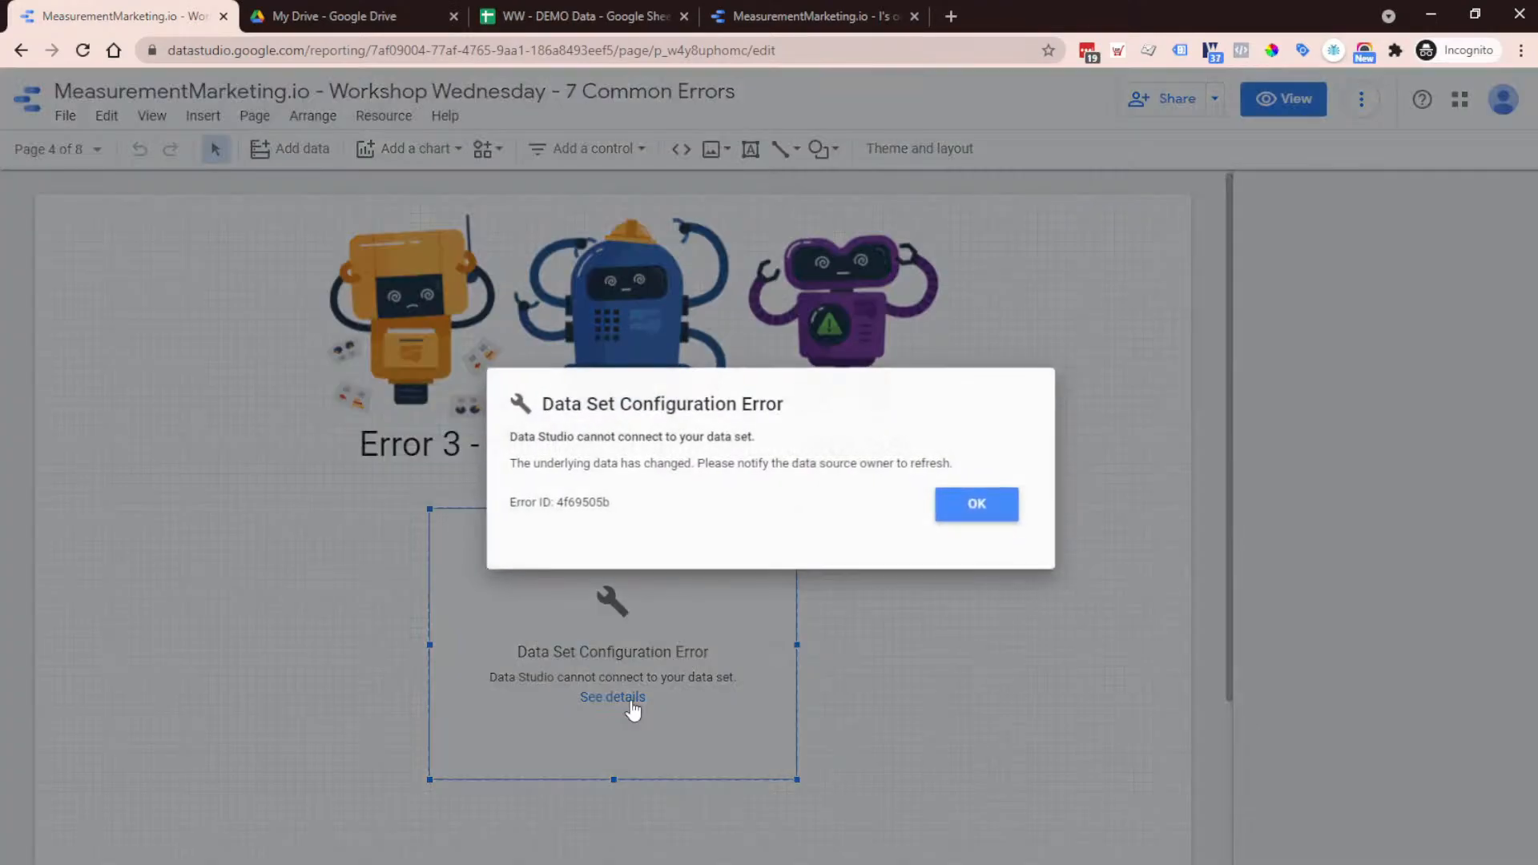
pyautogui.click(981, 505)
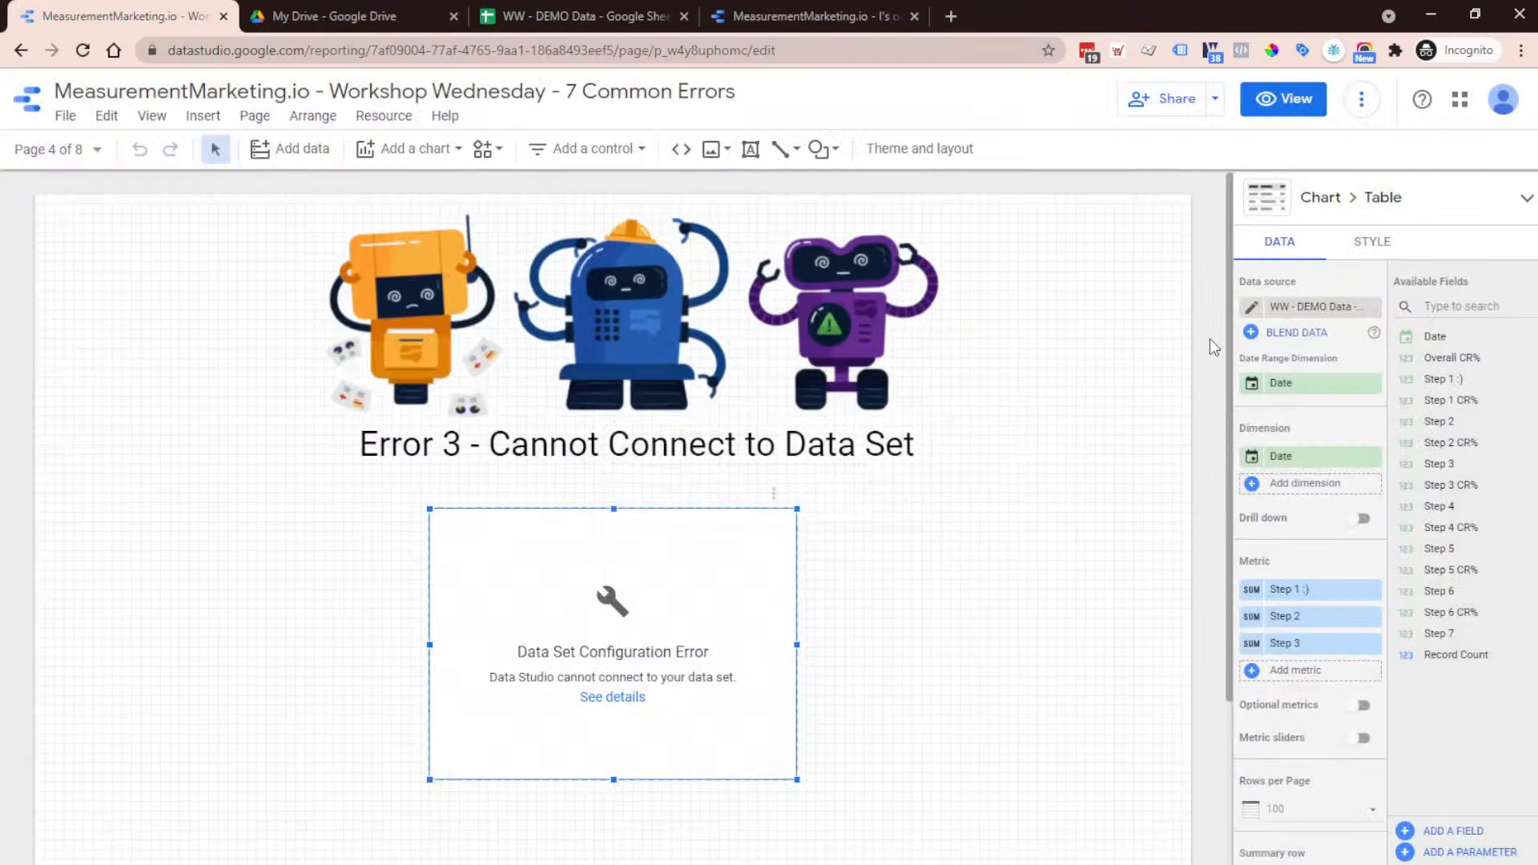
# Refresh the fields of the WW - DEMO Data - Sheet1 data source, applying the connection changes, and replace the table's invalid metric with Step 1
pyautogui.click(1255, 310)
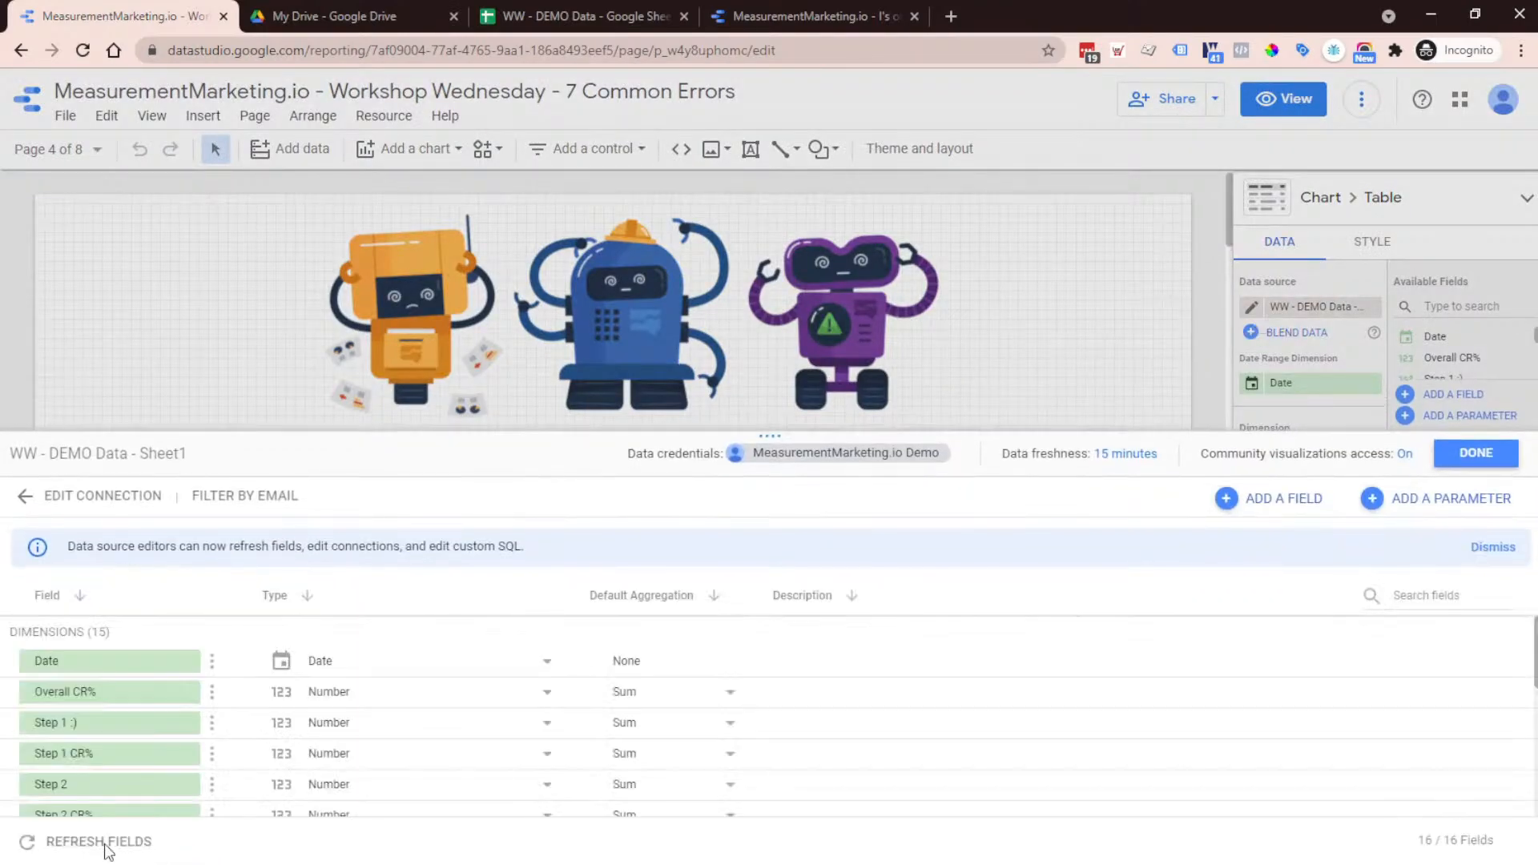
pyautogui.click(100, 842)
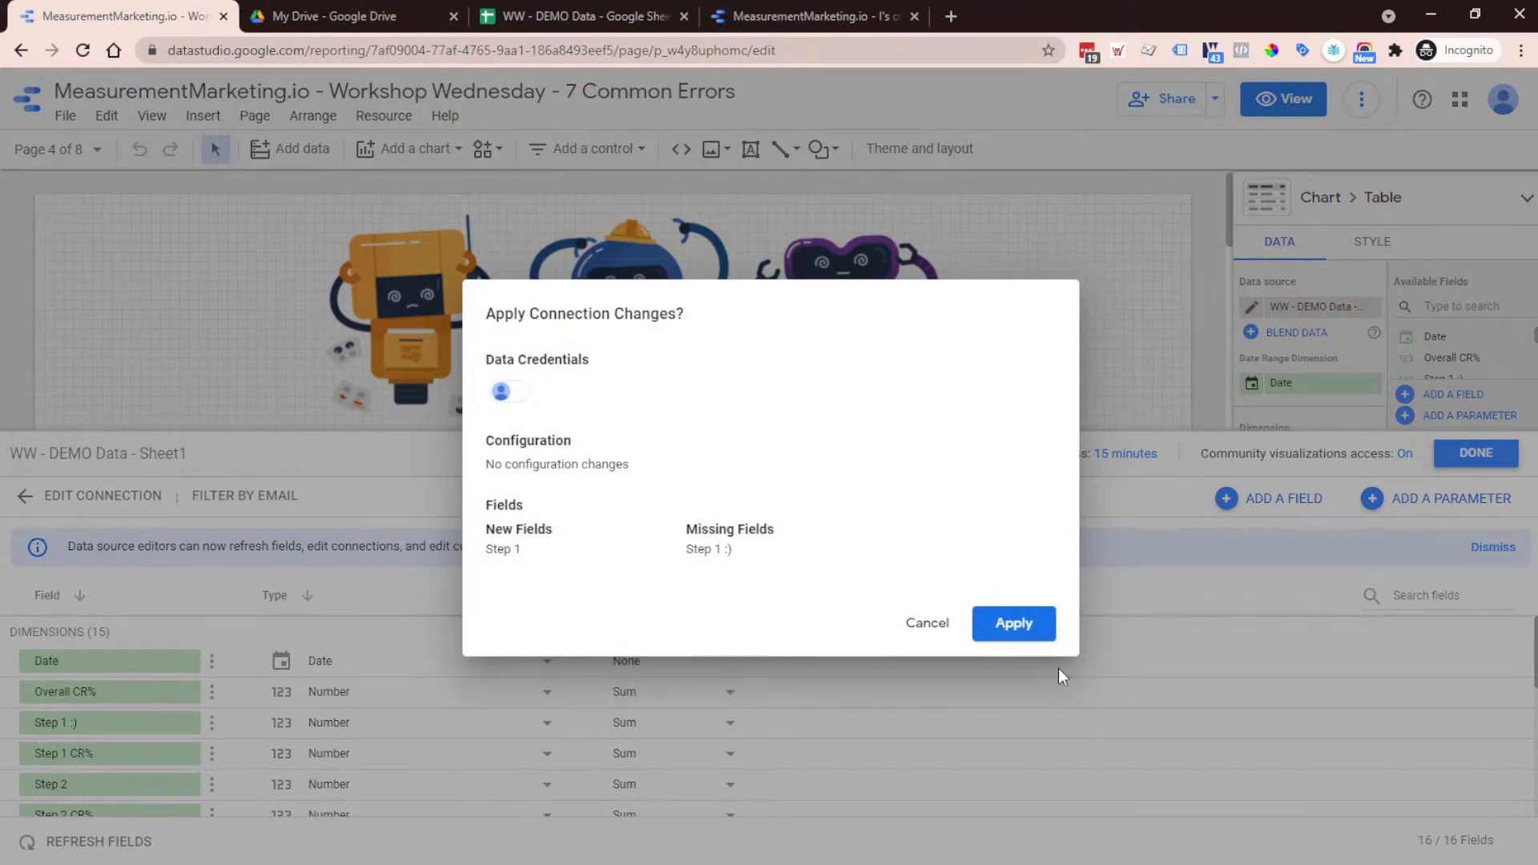
pyautogui.click(1030, 622)
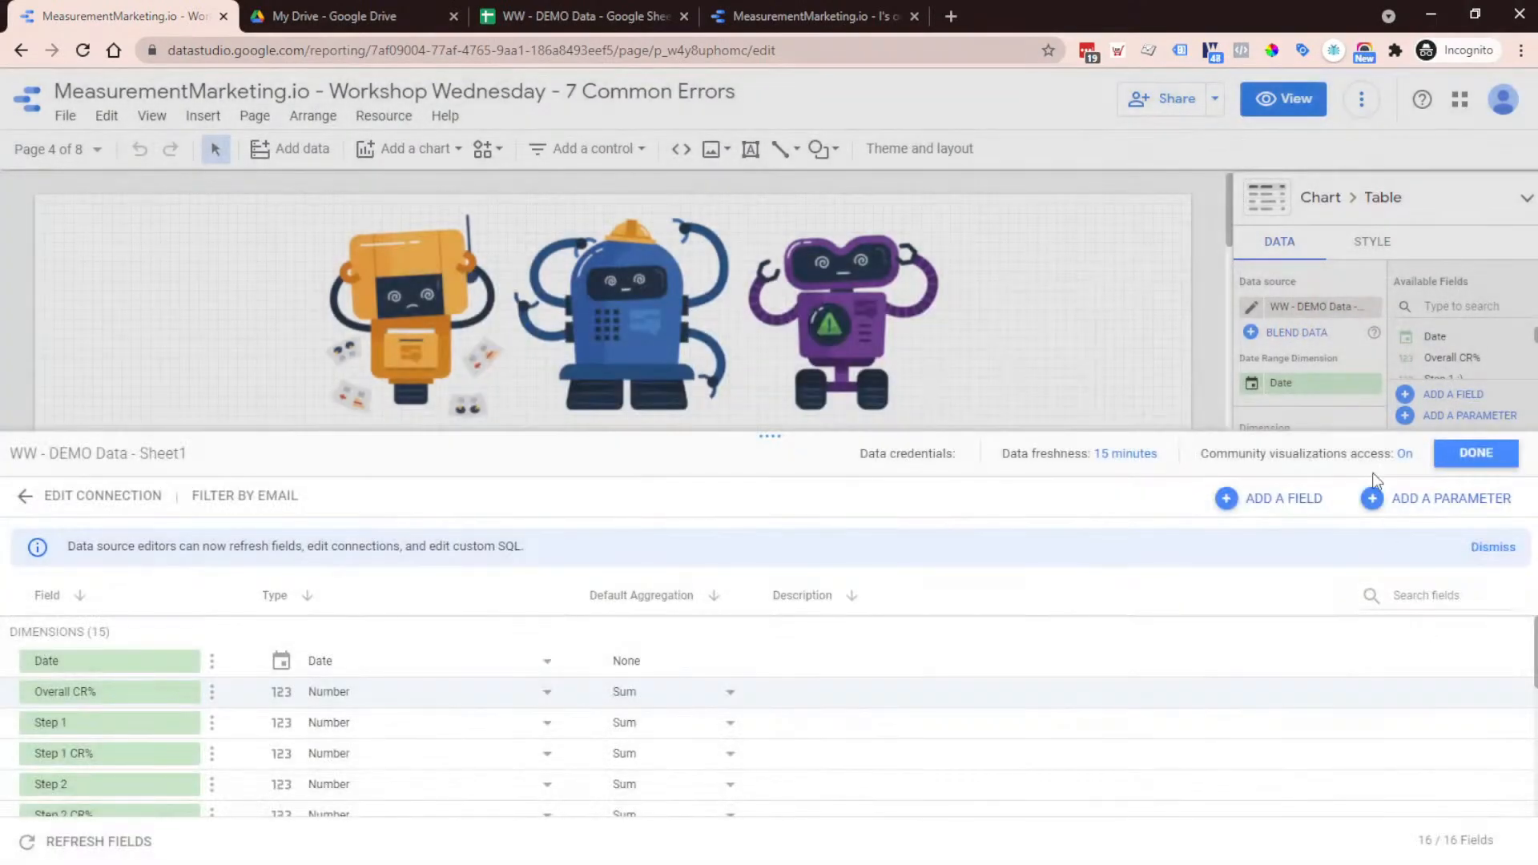
pyautogui.click(1474, 453)
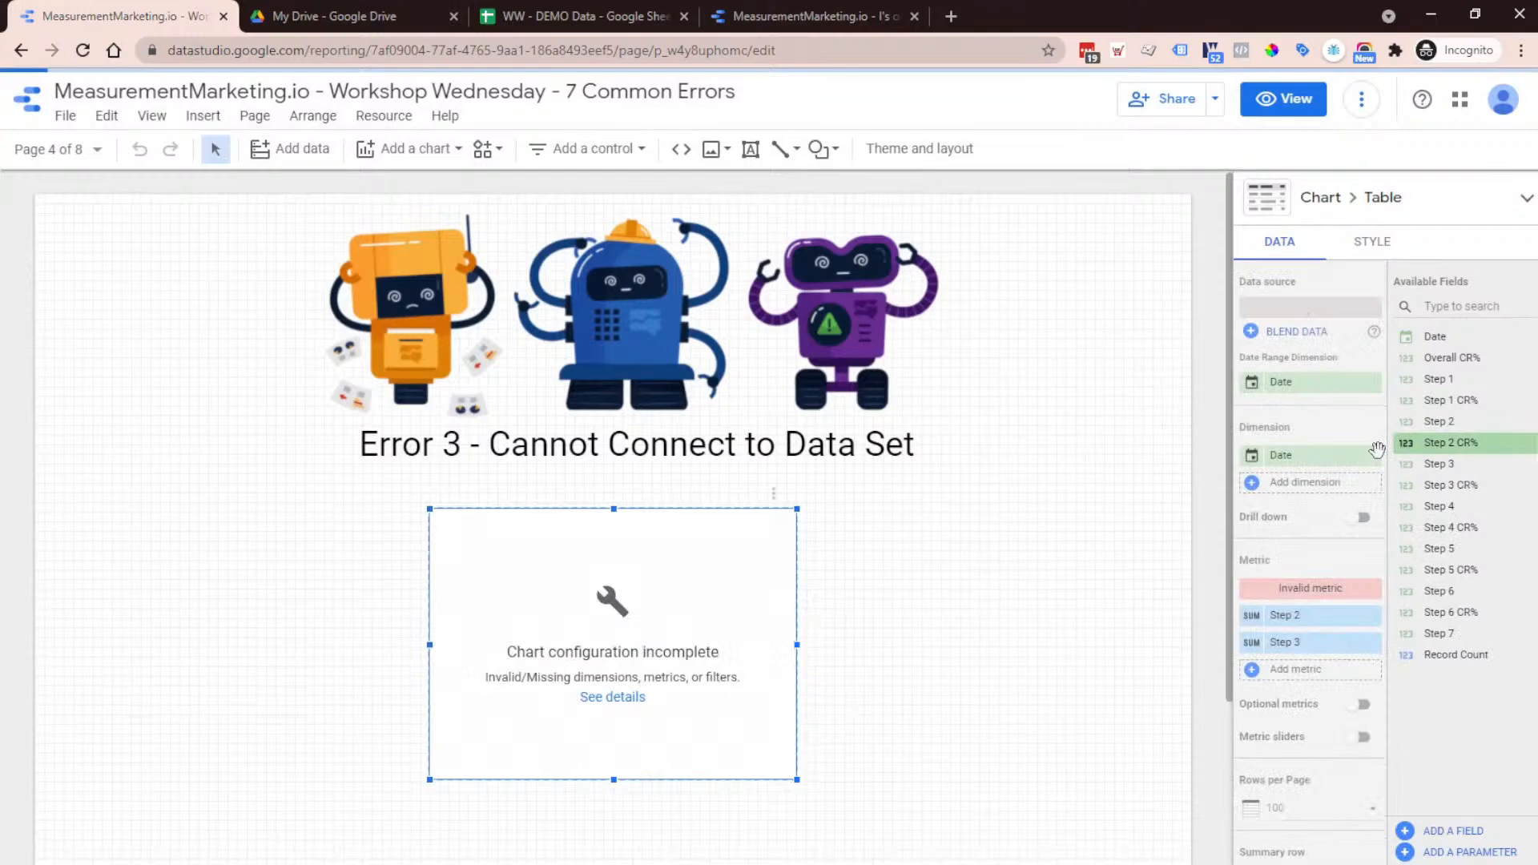
pyautogui.click(1372, 590)
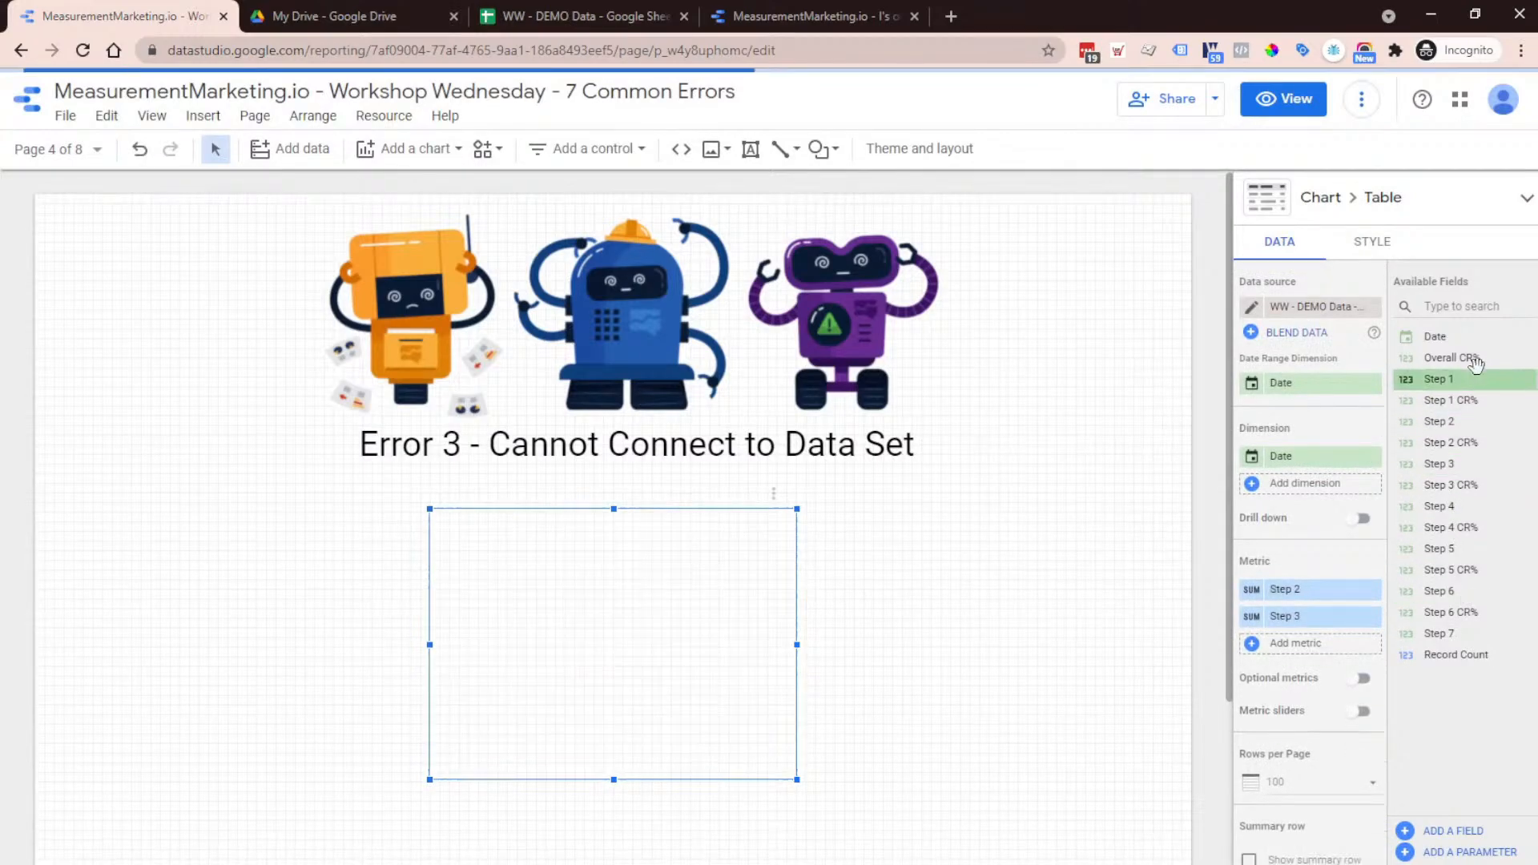
pyautogui.moveTo(1478, 378); pyautogui.dragTo(1277, 589)
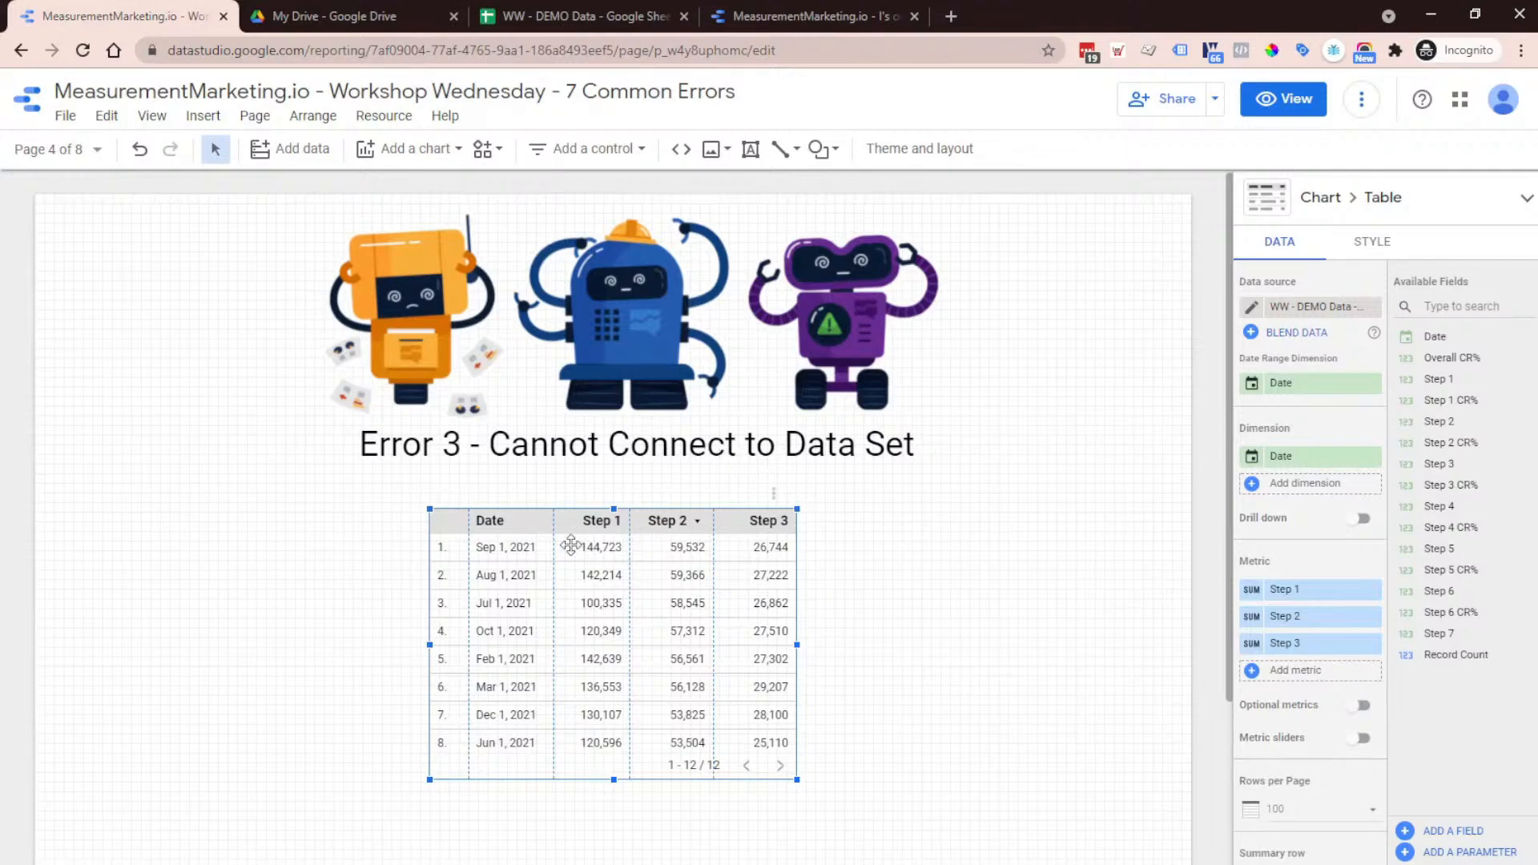
# Examine the header row of Sheet1 in the WW - DEMO Data spreadsheet and return to the Data Studio report
pyautogui.click(542, 10)
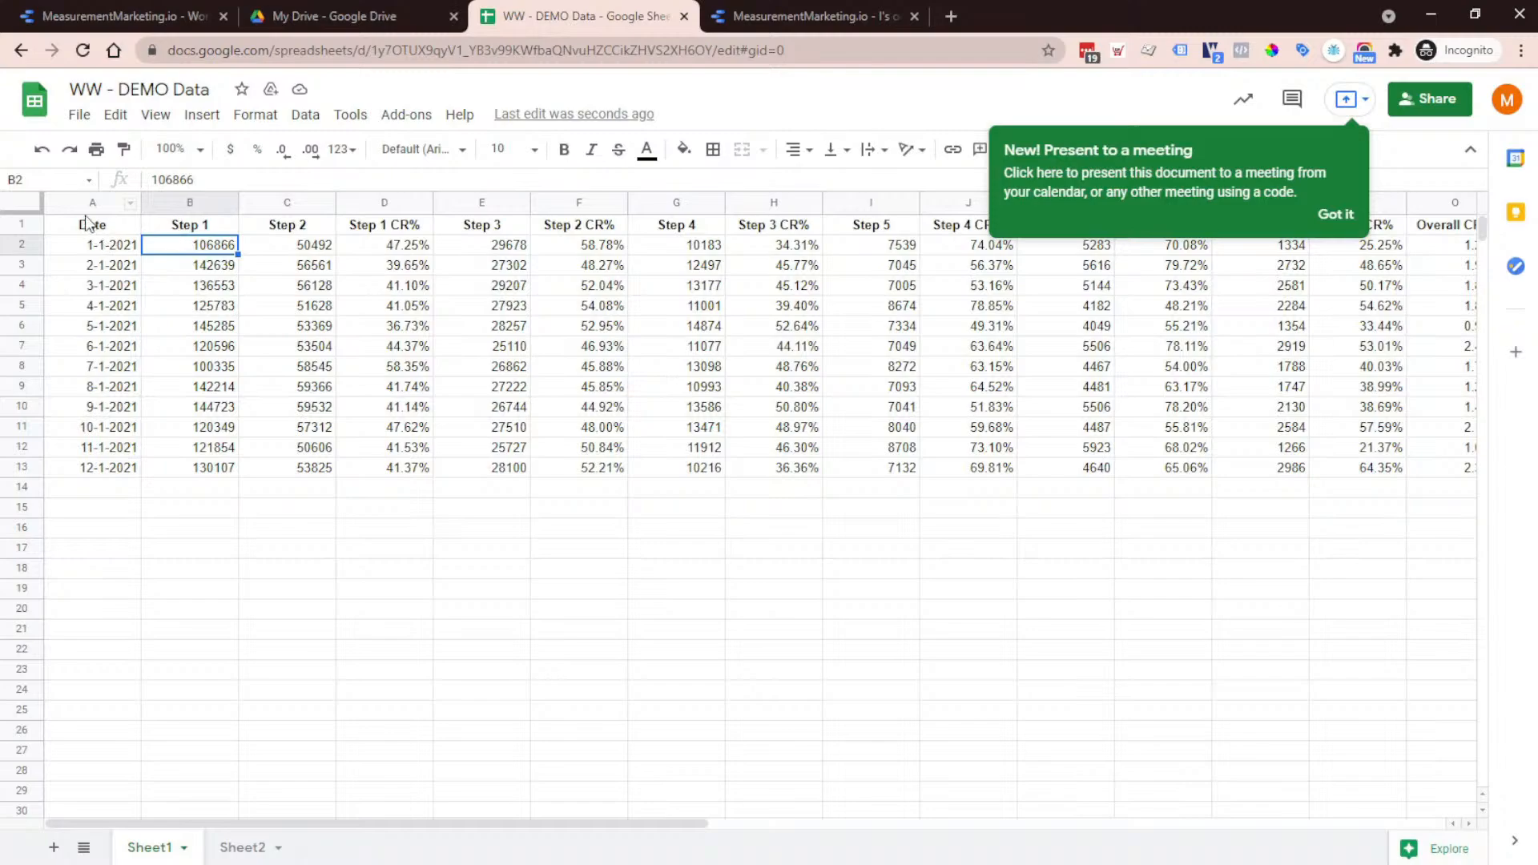
pyautogui.click(19, 221)
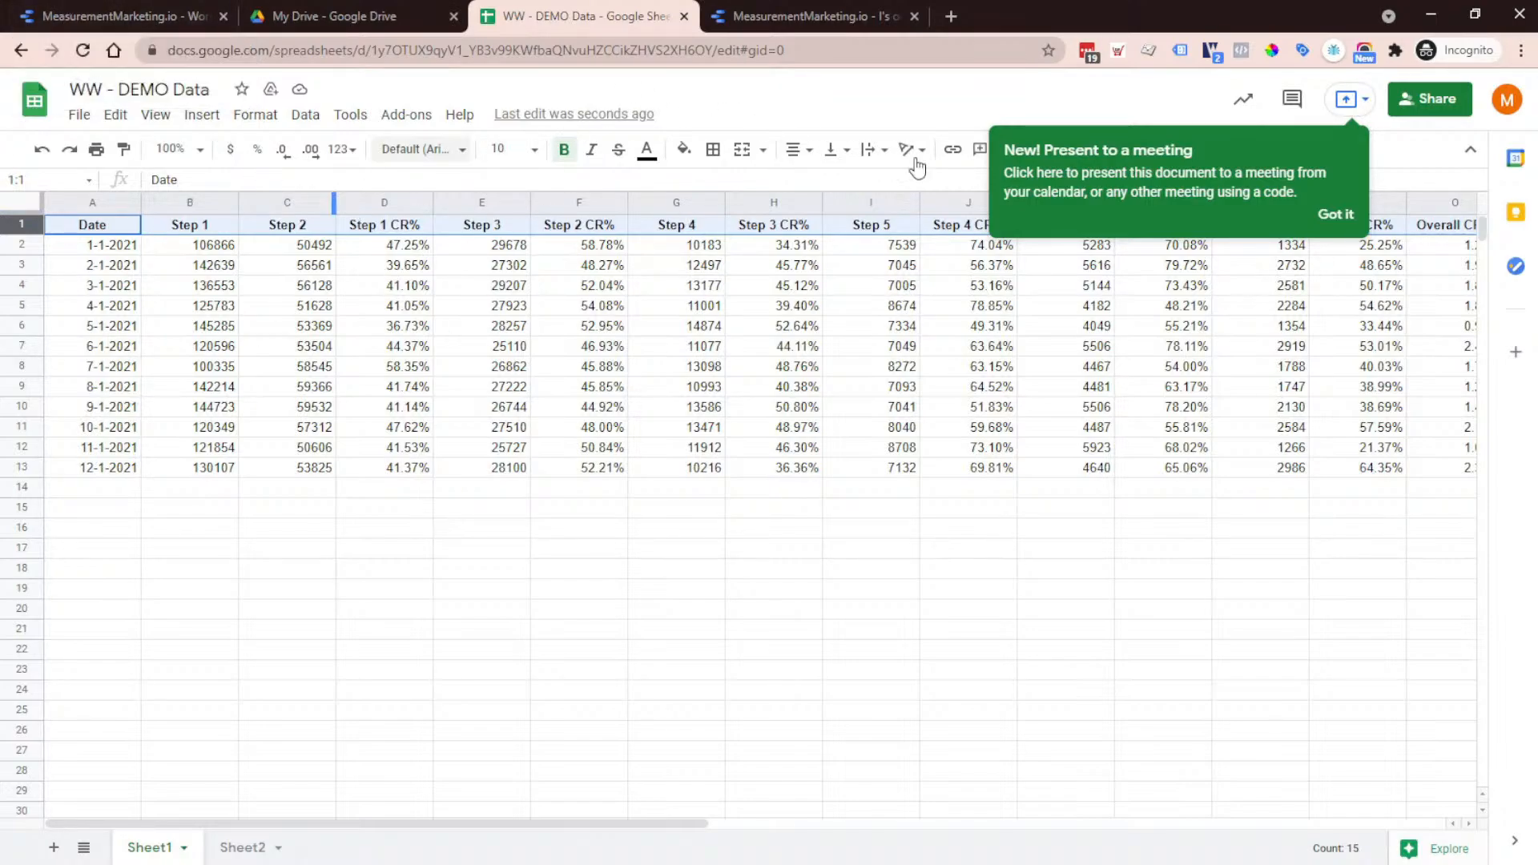
pyautogui.click(36, 10)
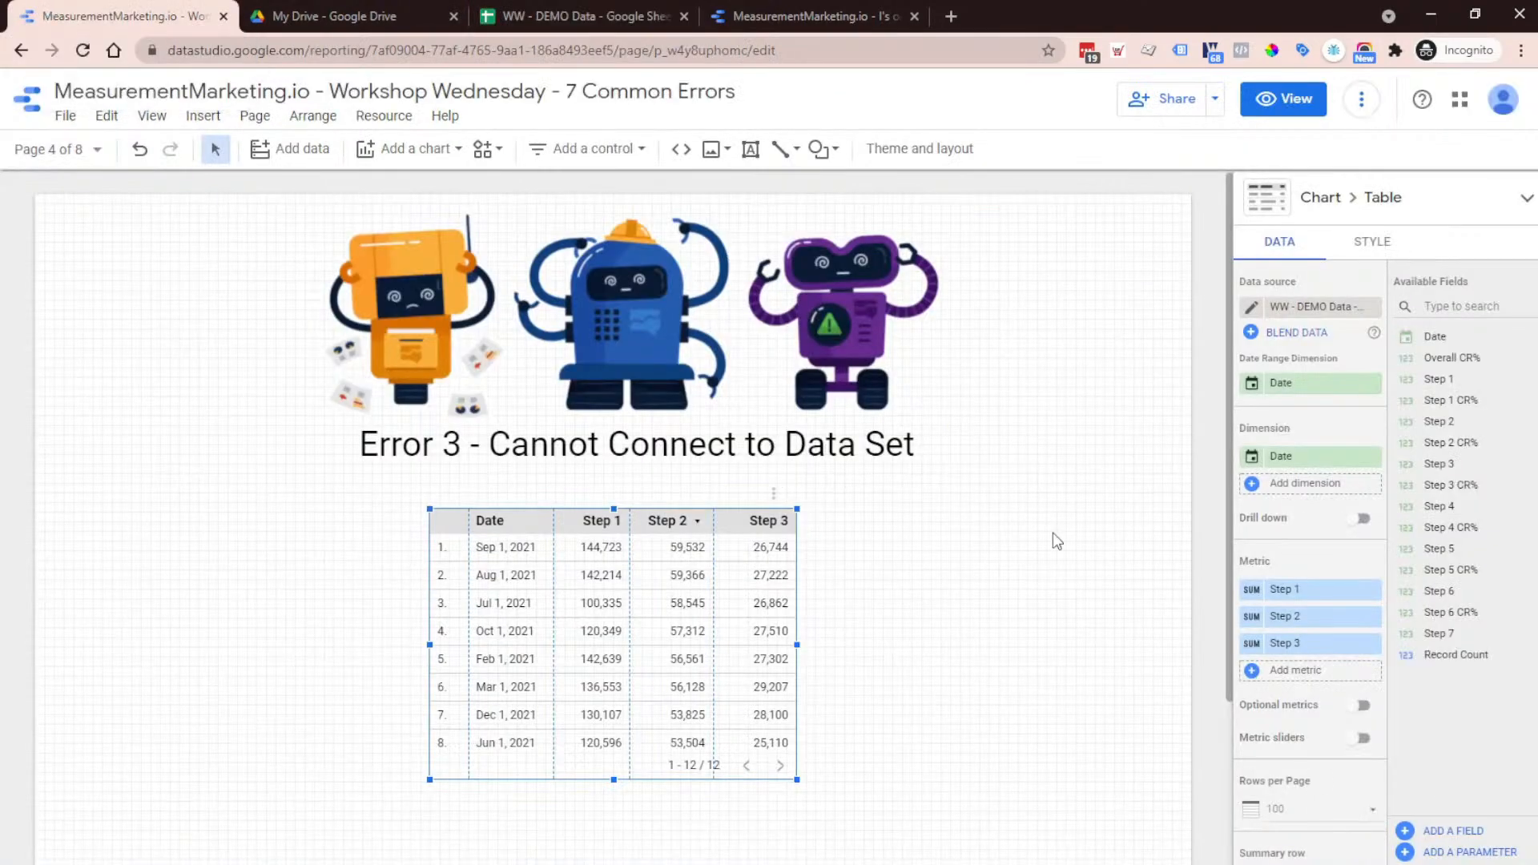
# Go to the report's Data Formatted Incorrectly page in edit mode and select its table
pyautogui.click(1276, 90)
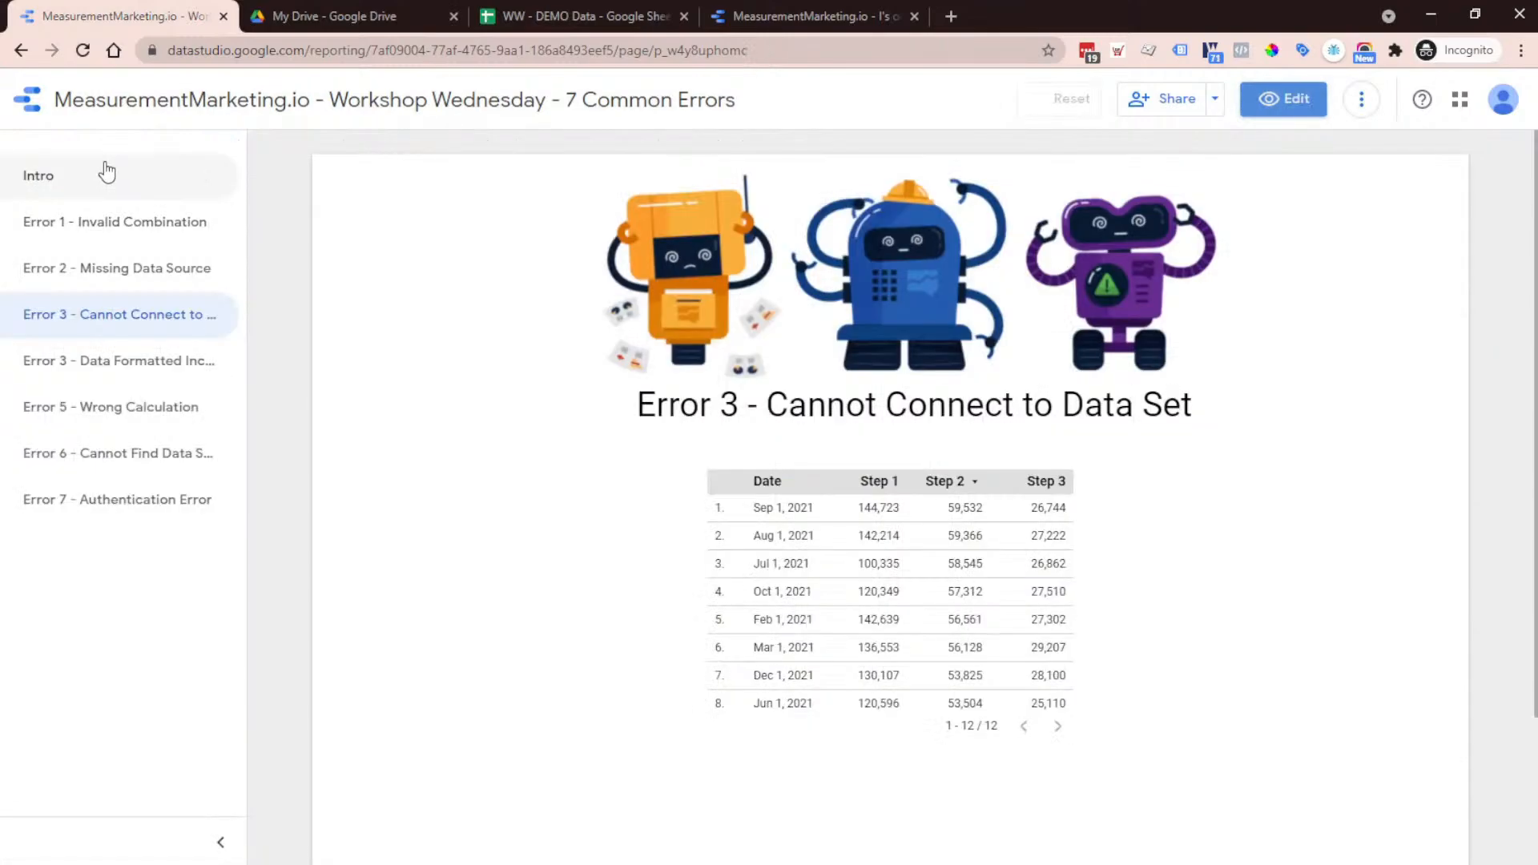
pyautogui.click(158, 363)
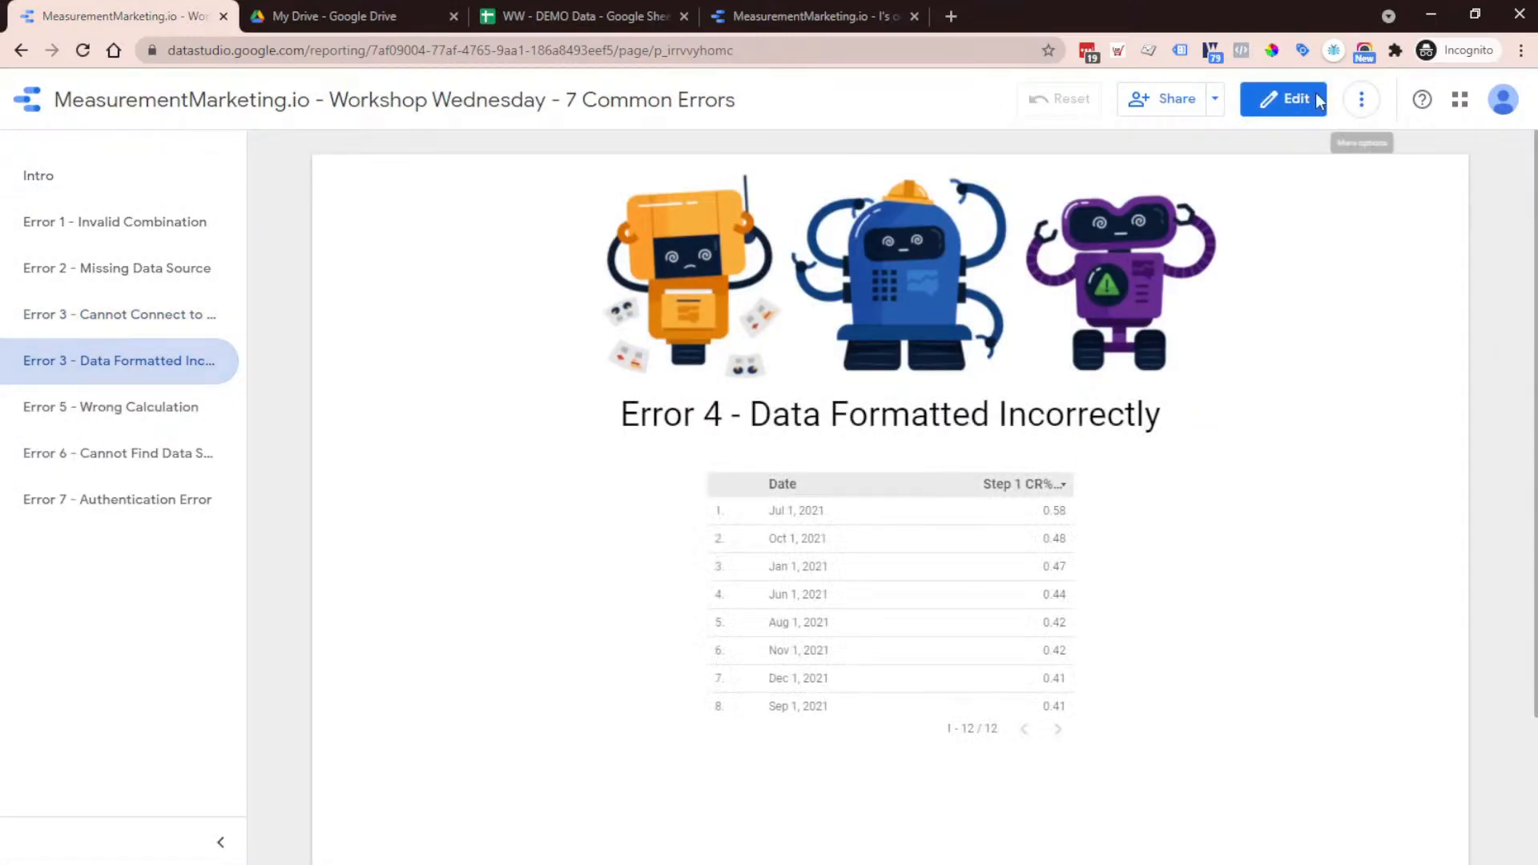
pyautogui.click(1292, 103)
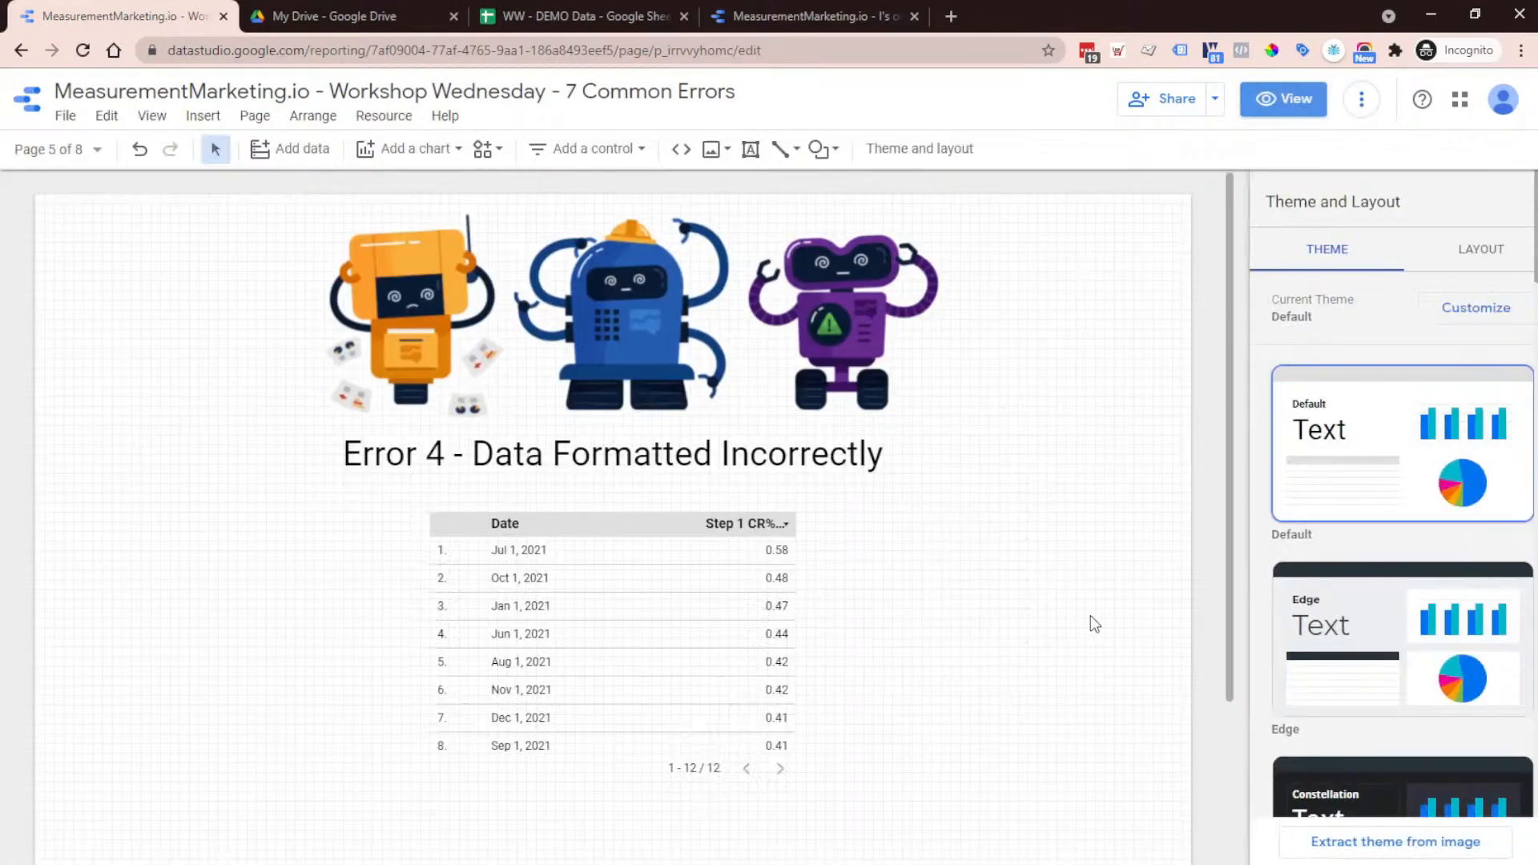
pyautogui.click(670, 612)
# Check the formatting of the Step 1 CR% values in Sheet2 of the WW - DEMO Data spreadsheet, and return to the report
pyautogui.click(544, 6)
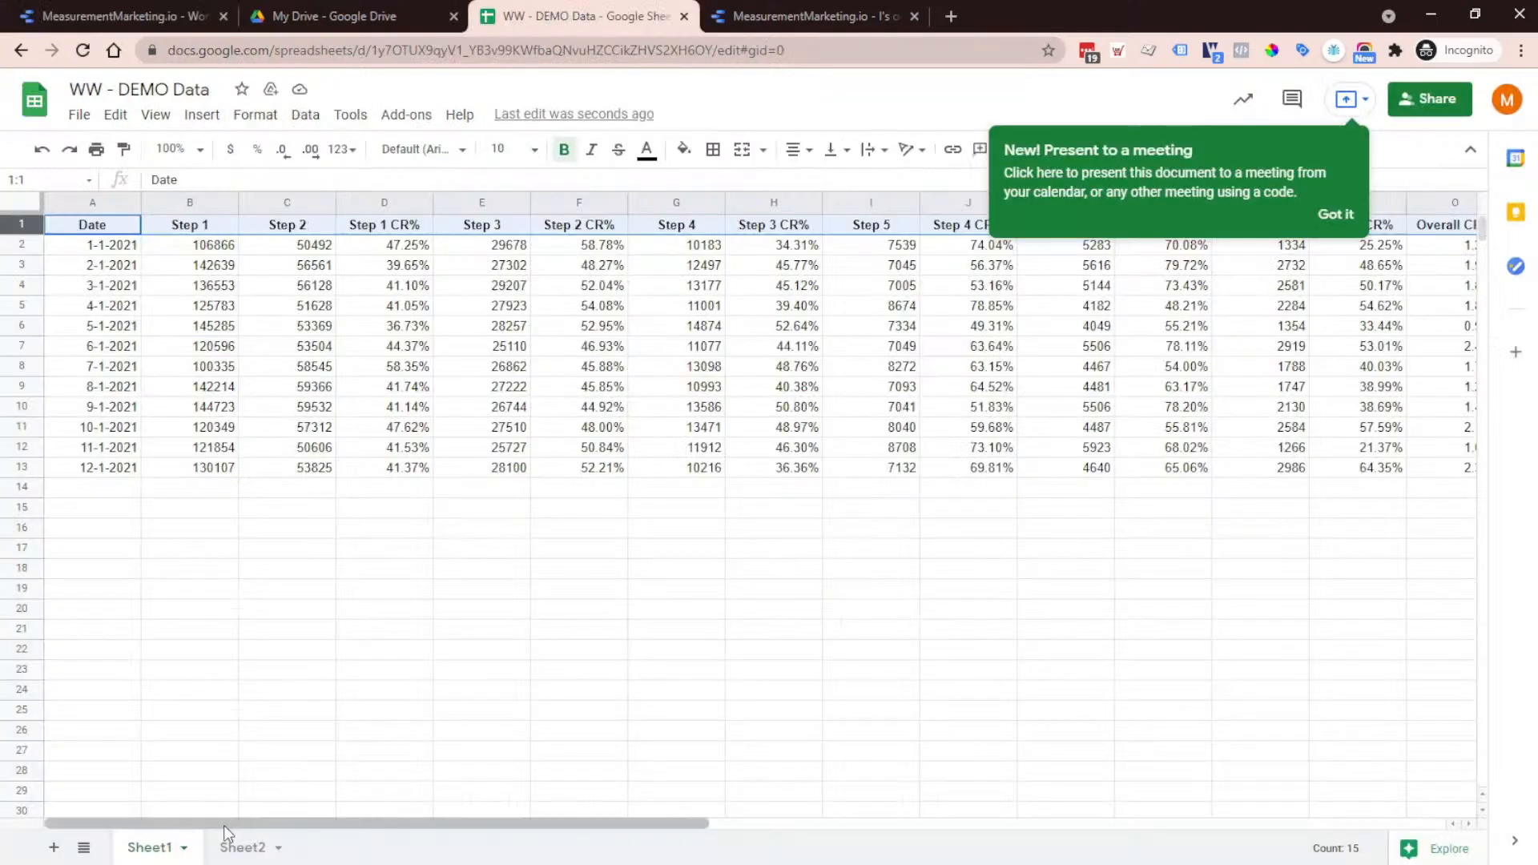
pyautogui.click(236, 850)
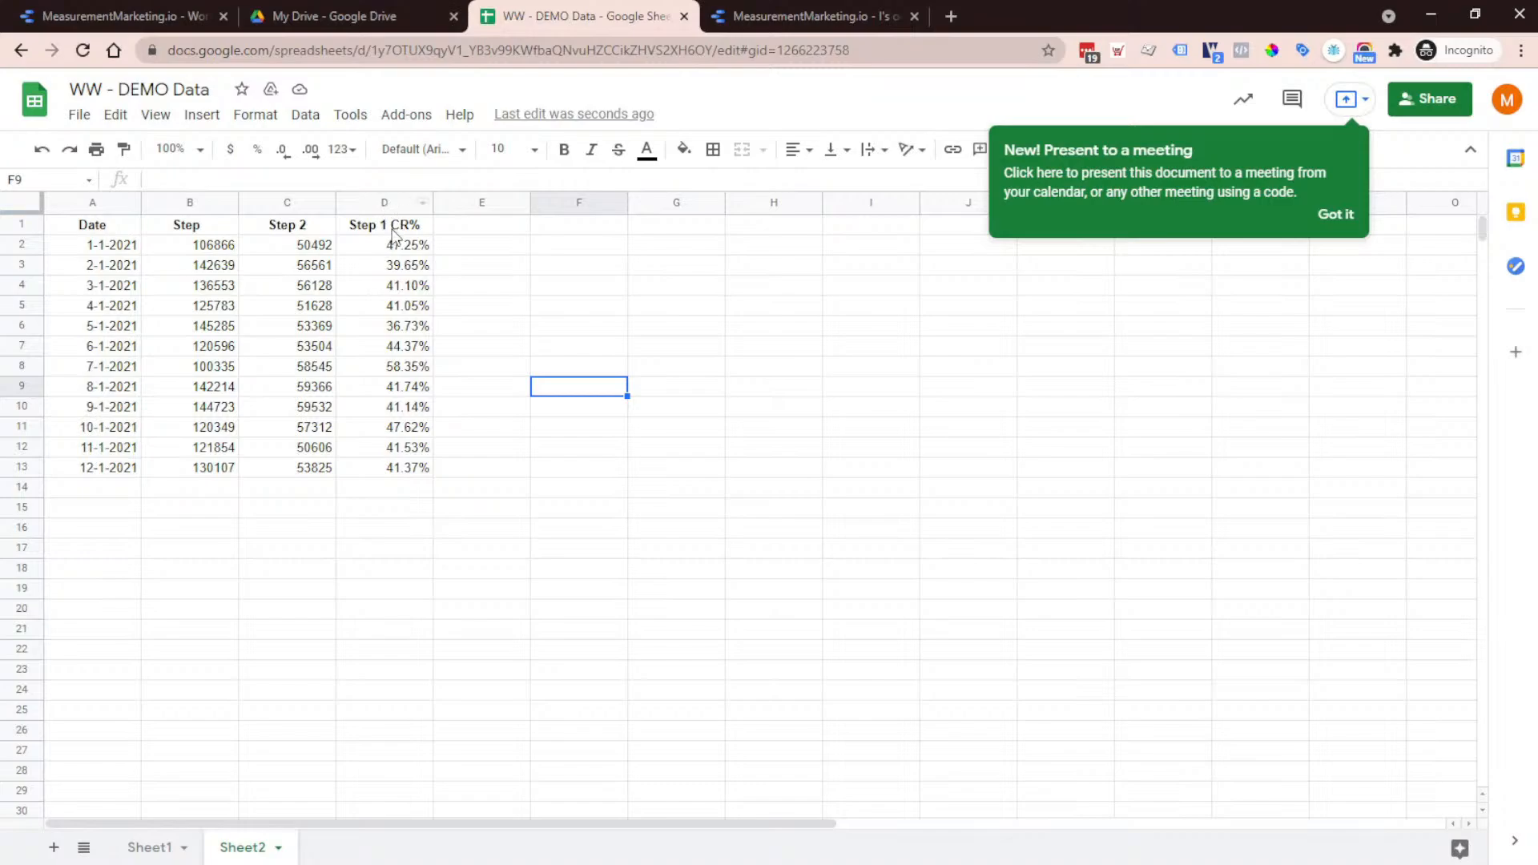
pyautogui.moveTo(392, 254); pyautogui.dragTo(415, 471)
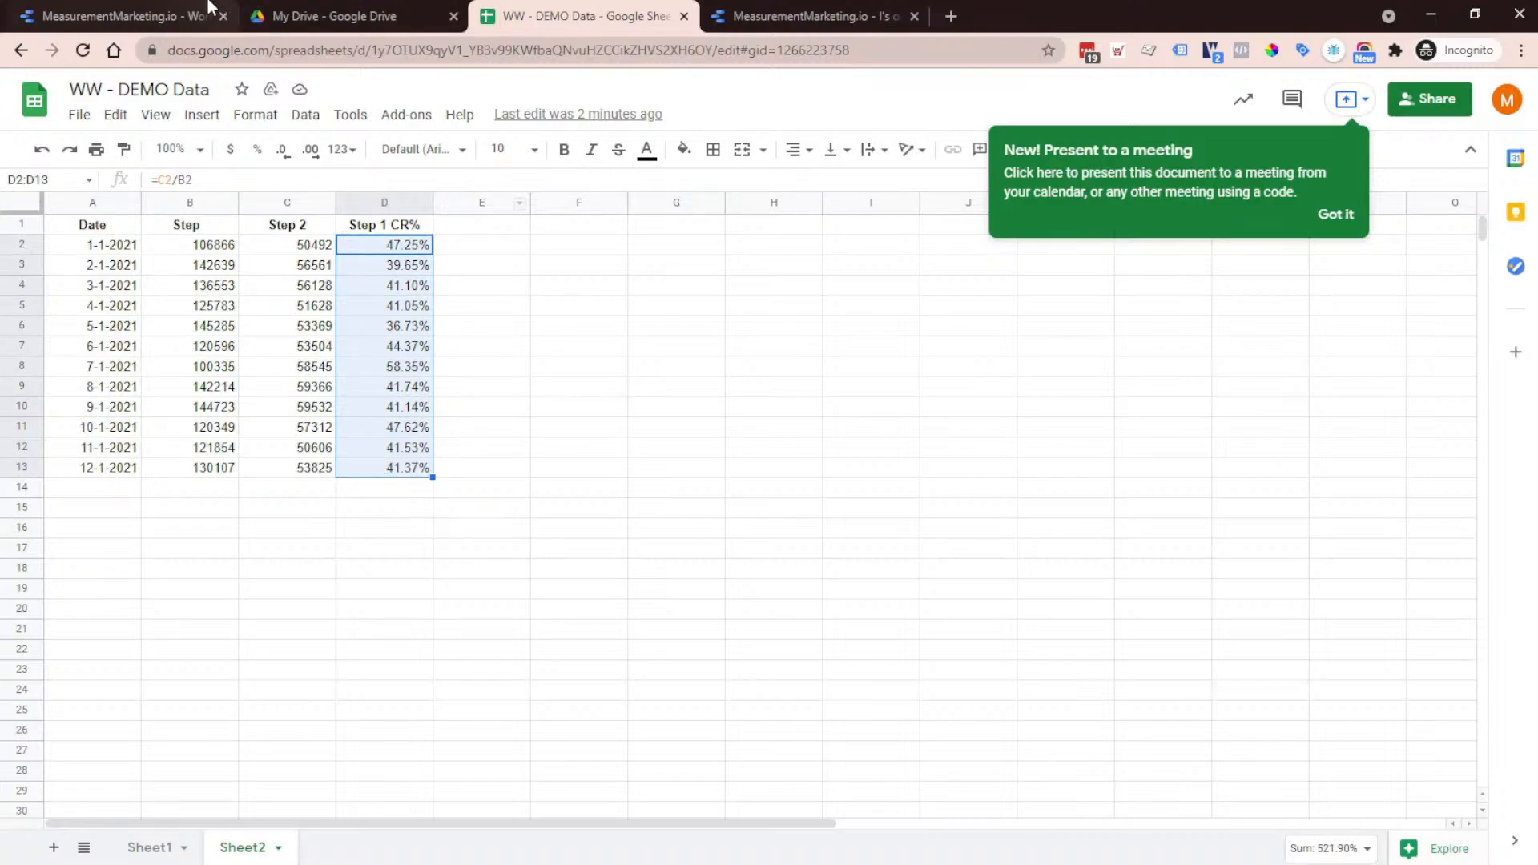
pyautogui.click(125, 11)
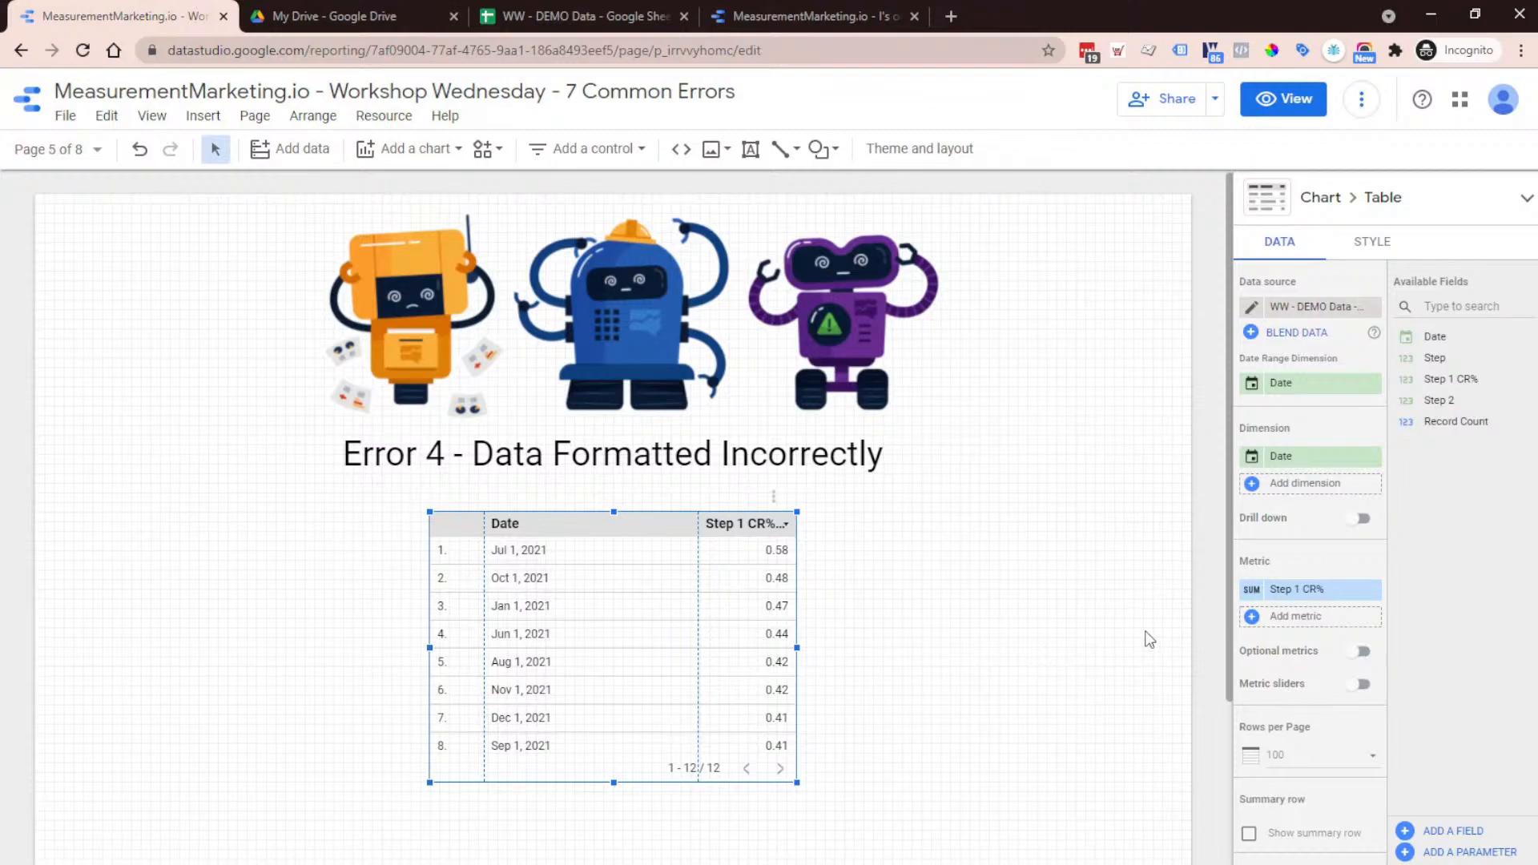
# Review the numeric type options offered for the table's Step 1 CR% metric, leaving its settings unedited
pyautogui.click(1255, 593)
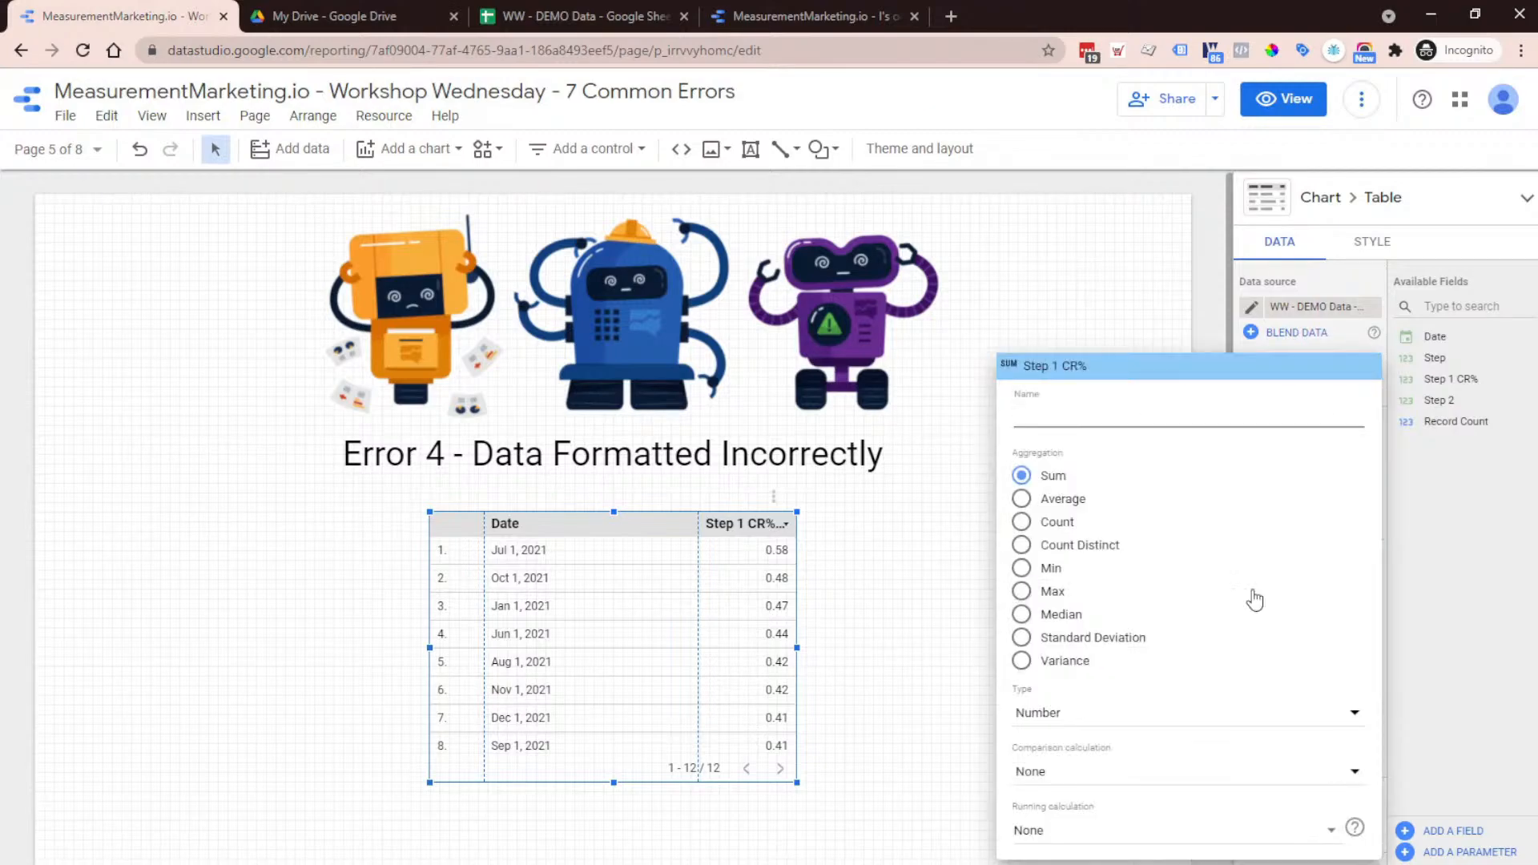
pyautogui.click(1226, 712)
pyautogui.moveTo(1138, 736)
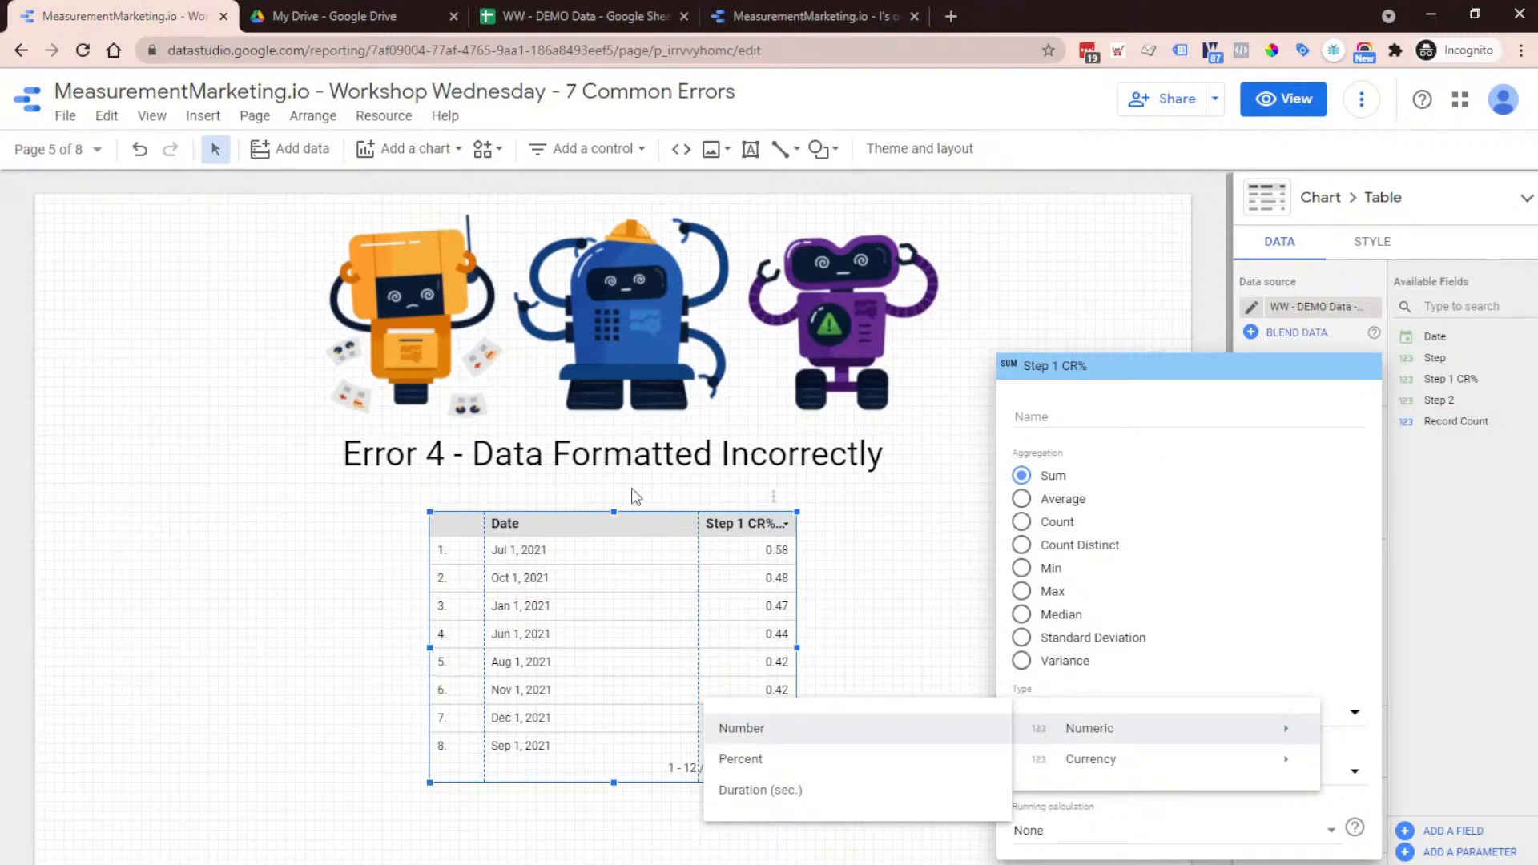
pyautogui.click(949, 500)
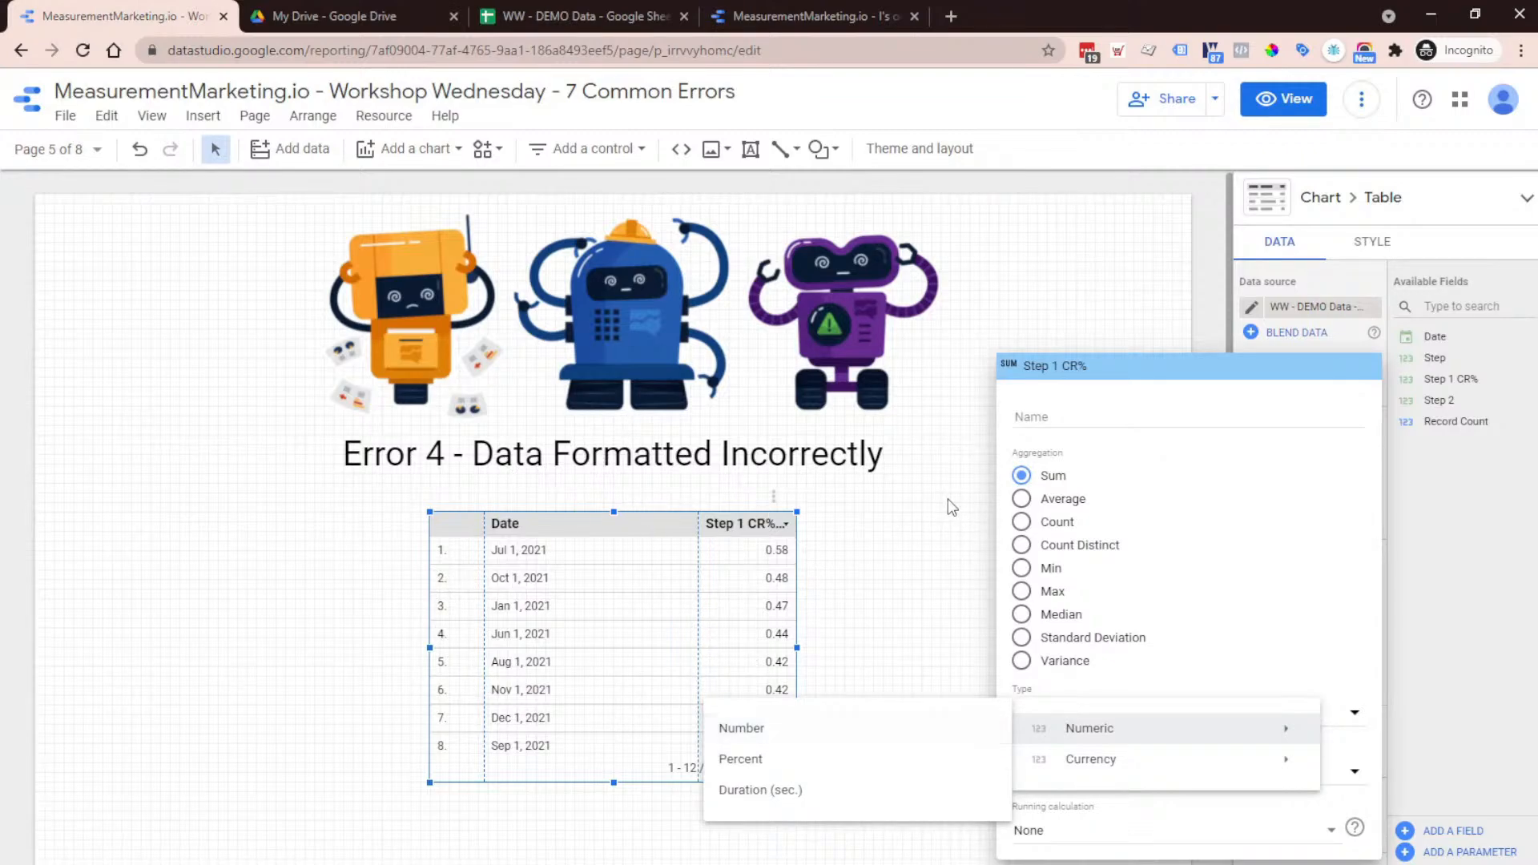
pyautogui.click(949, 506)
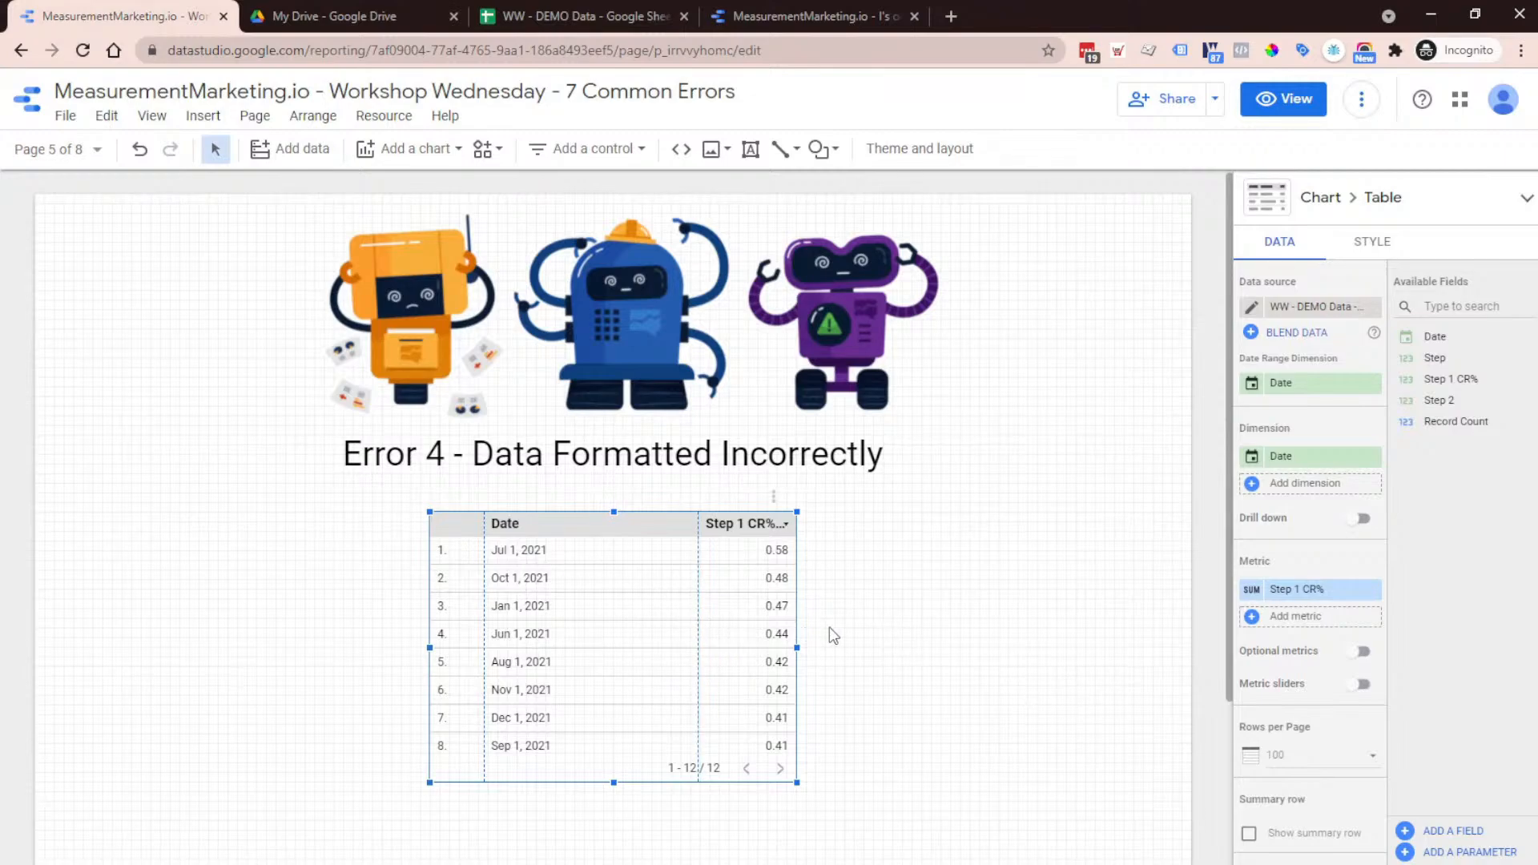
# Set the type of the Step 1 CR% field to Percent in the WW - DEMO Data - Sheet2 data source and finish editing it
pyautogui.click(1252, 308)
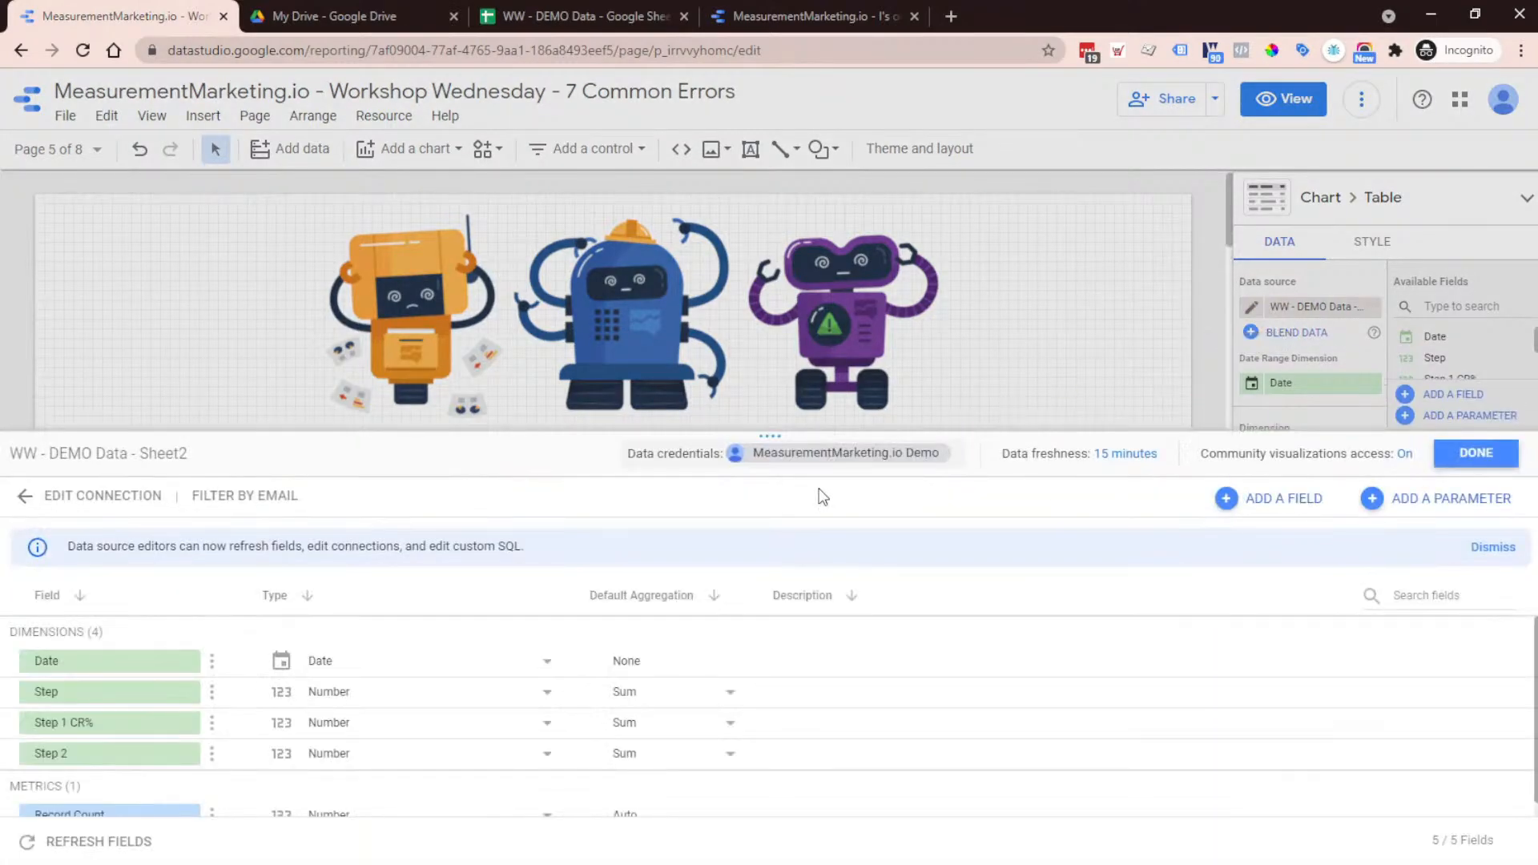
pyautogui.moveTo(783, 433); pyautogui.dragTo(773, 225)
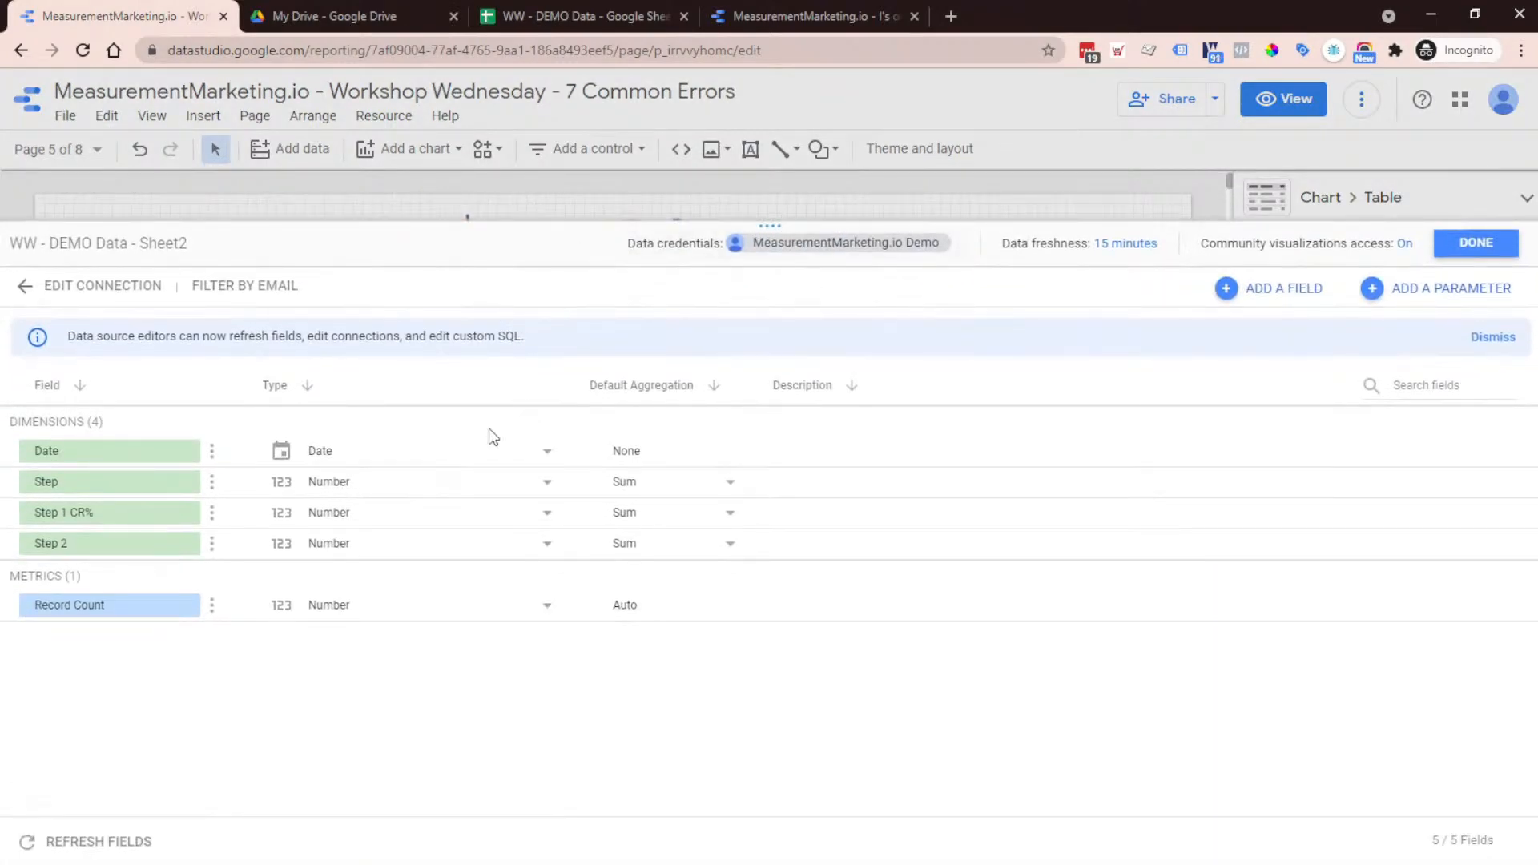
pyautogui.click(44, 517)
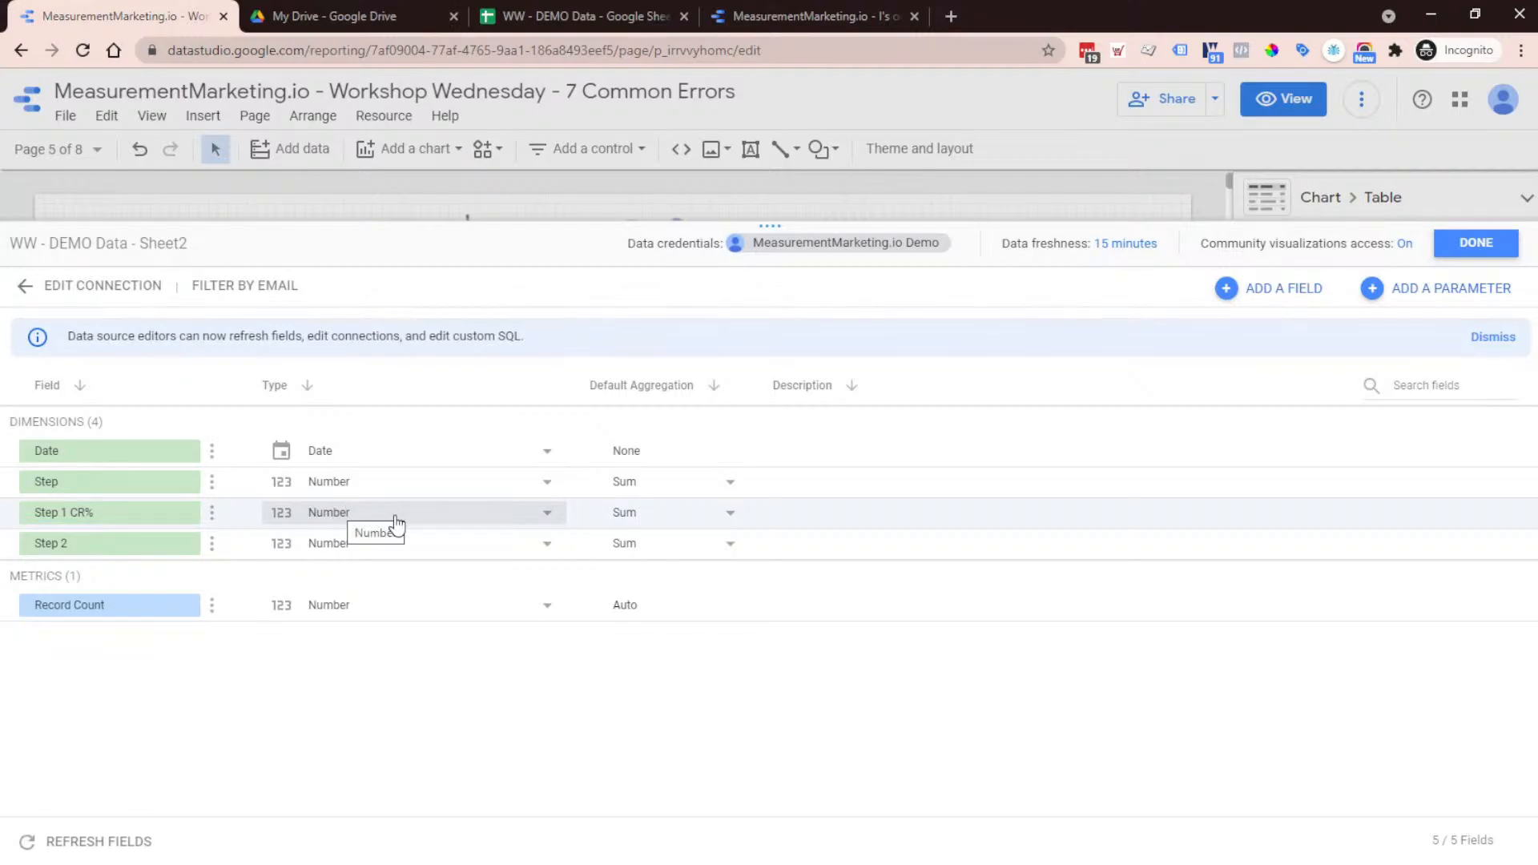
pyautogui.click(456, 521)
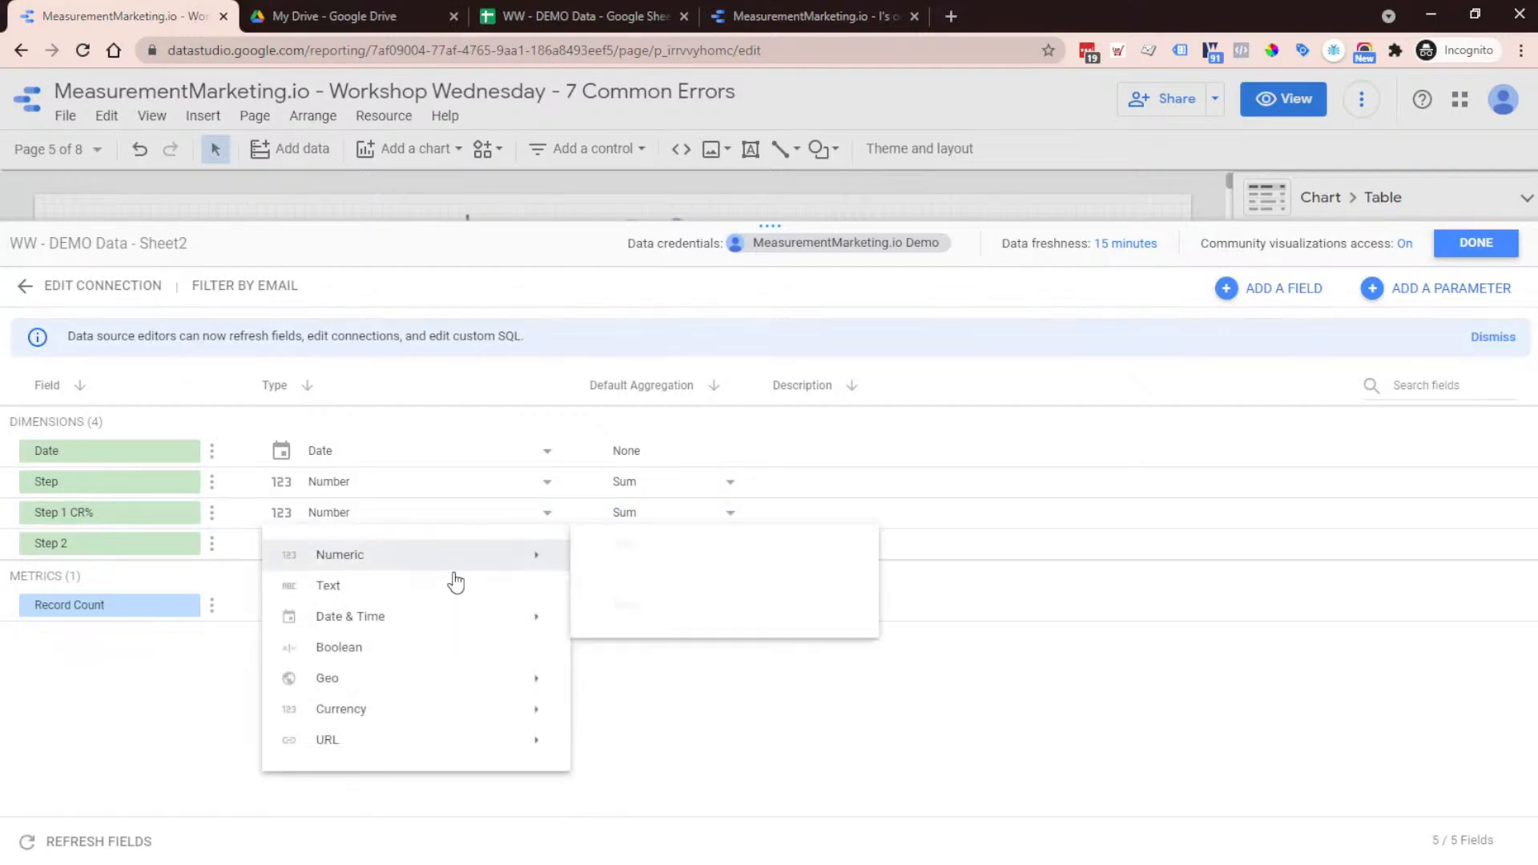
pyautogui.click(641, 589)
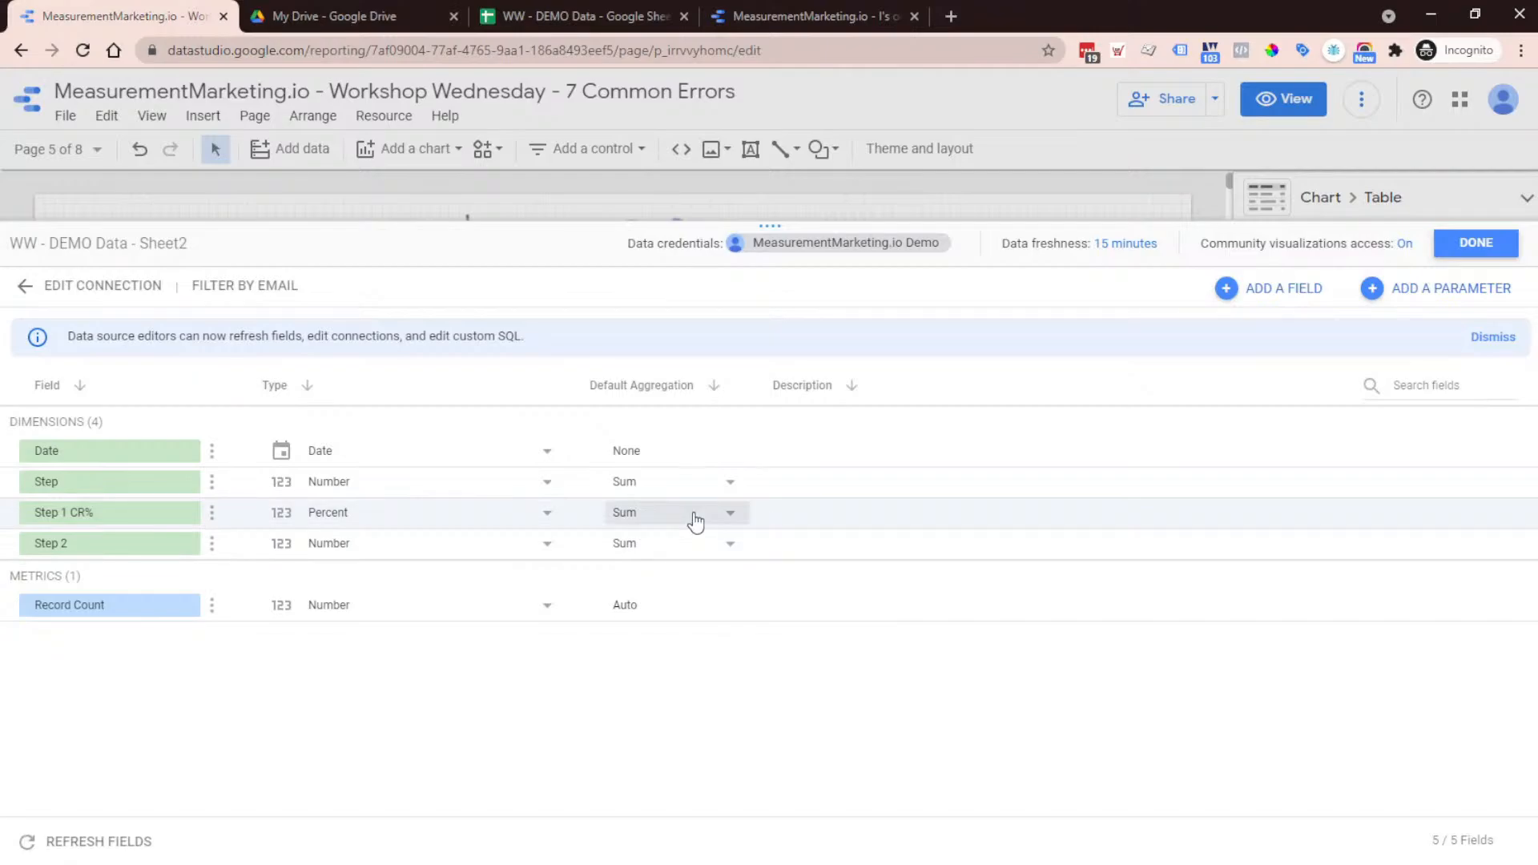
pyautogui.click(1470, 244)
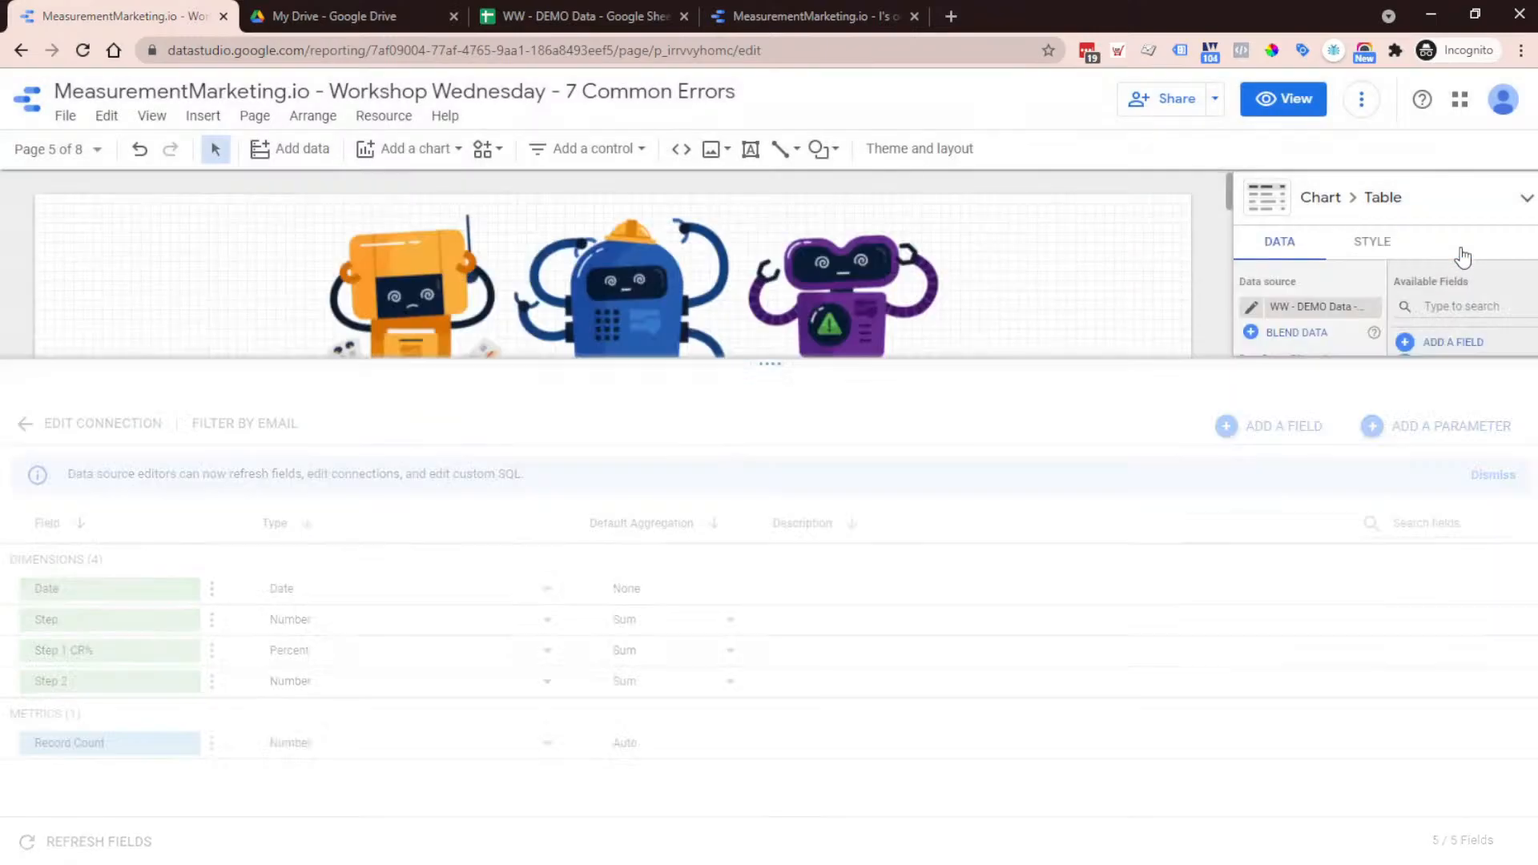
pyautogui.scroll(-3, 1316, 703)
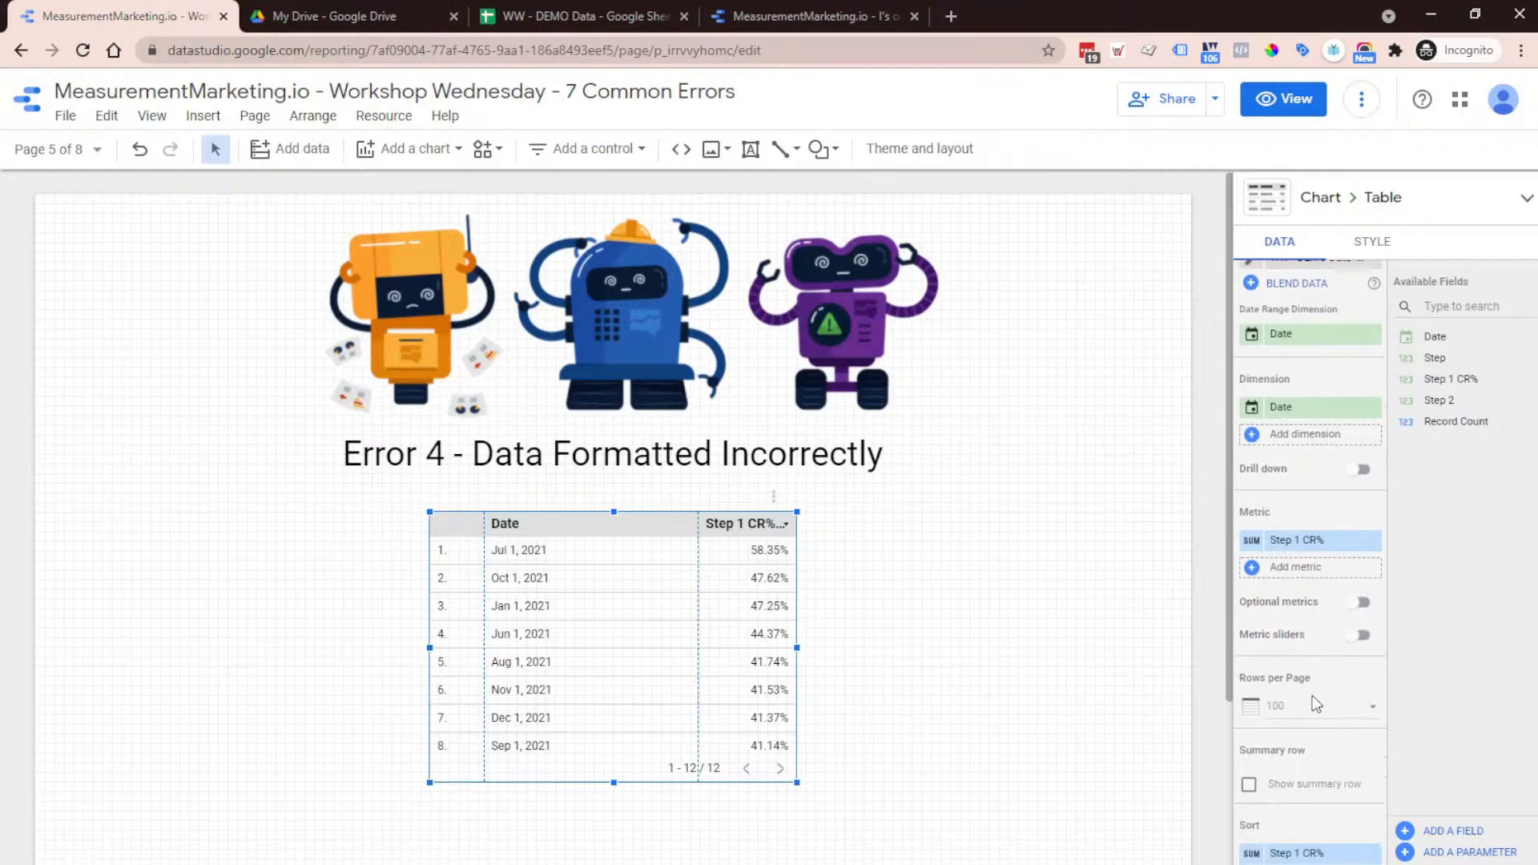
# Show the summary row in the Error 4 table and widen the table so its Step 1 CR% header fits
pyautogui.click(1280, 679)
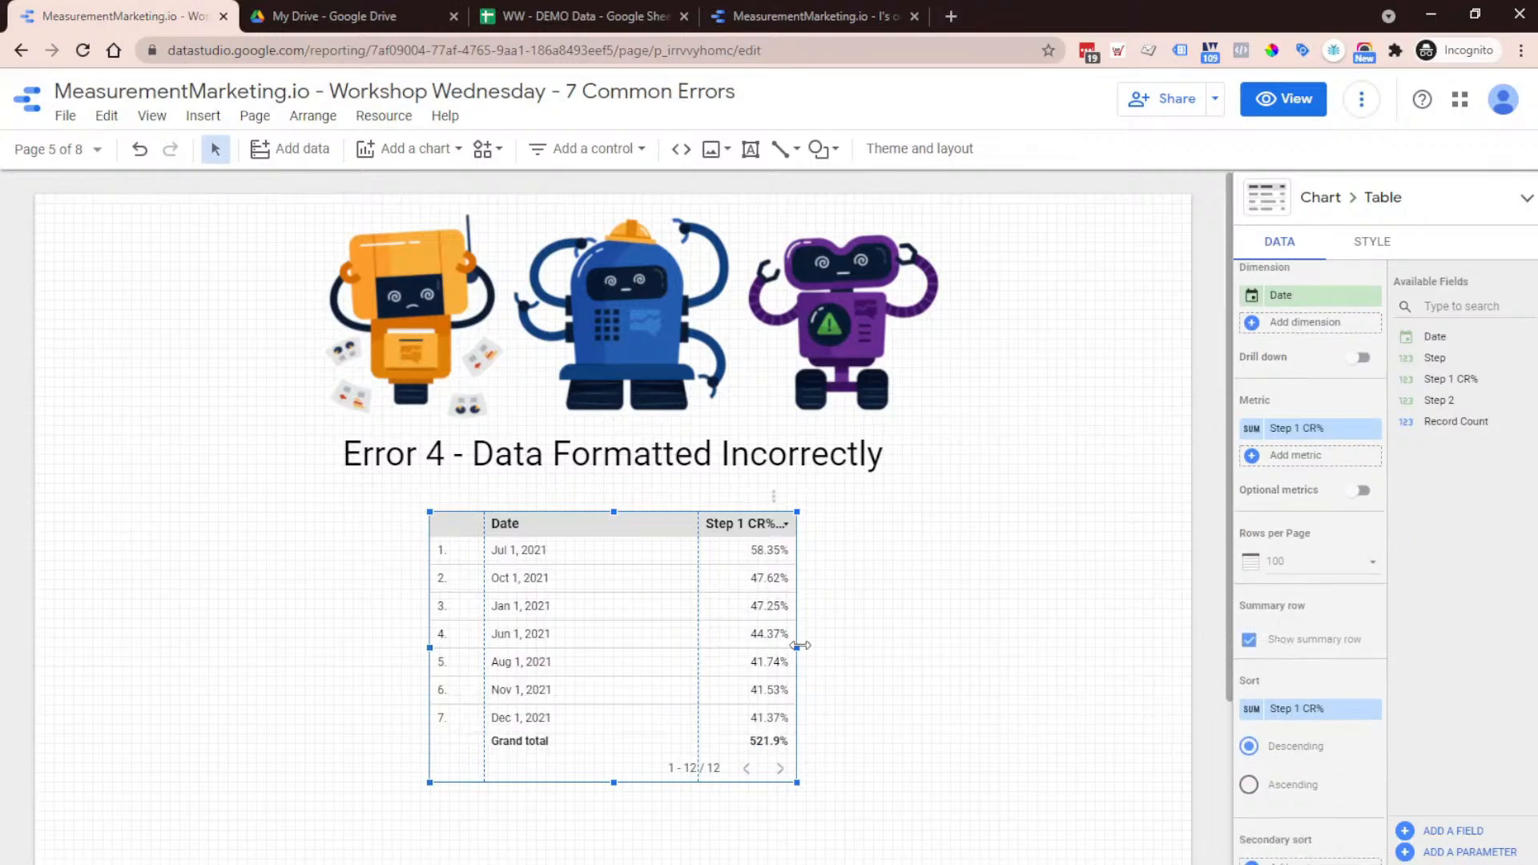
pyautogui.moveTo(797, 648); pyautogui.dragTo(1018, 647)
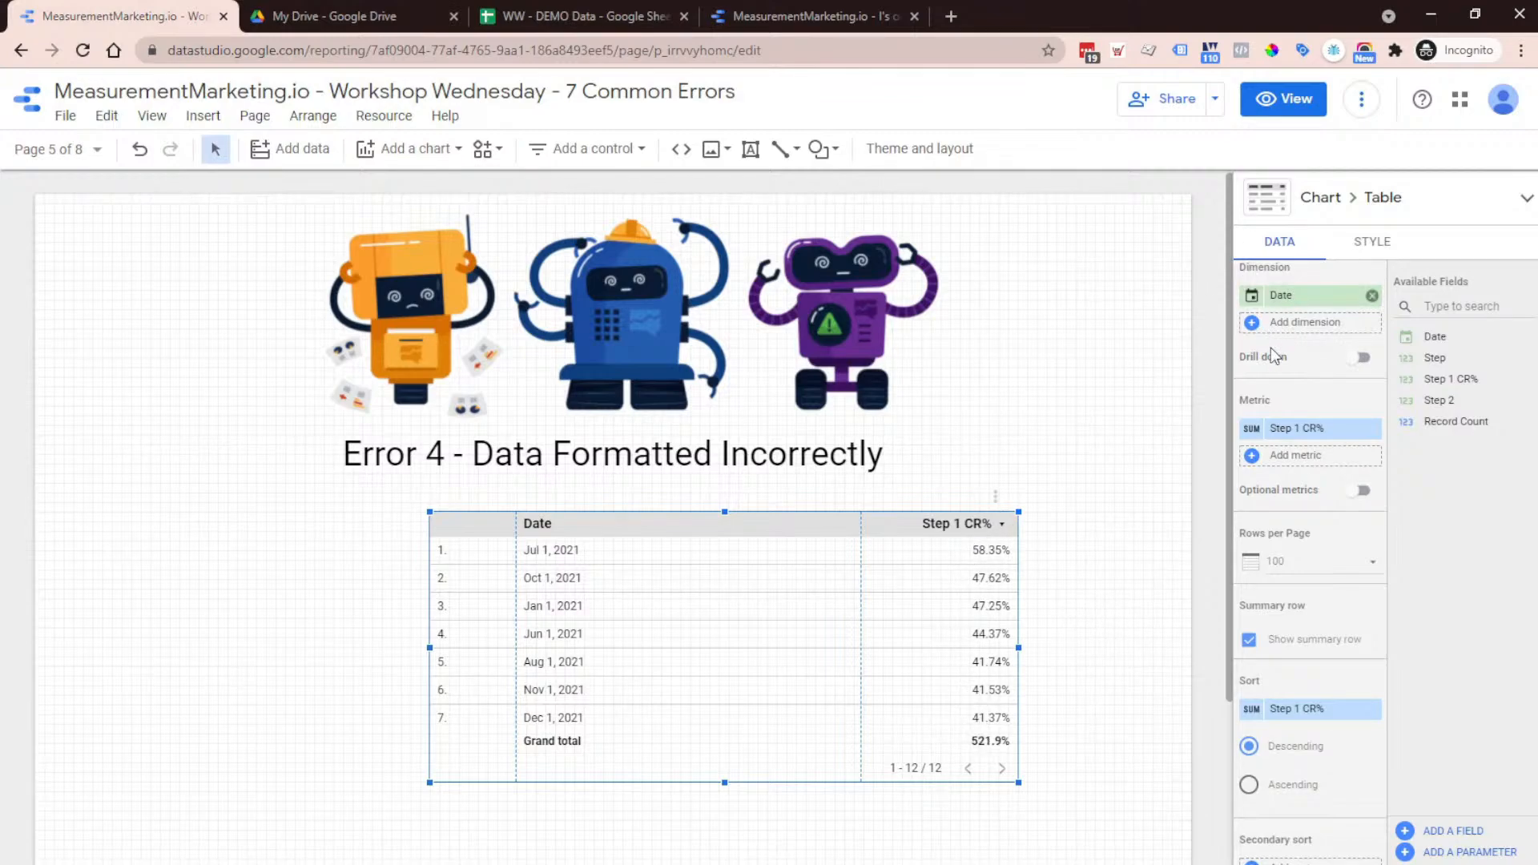
# Set the default aggregation of Step 1 CR% to Average in the WW - DEMO Data - Sheet2 data source and finish editing it
pyautogui.scroll(3, 1260, 292)
pyautogui.click(1252, 307)
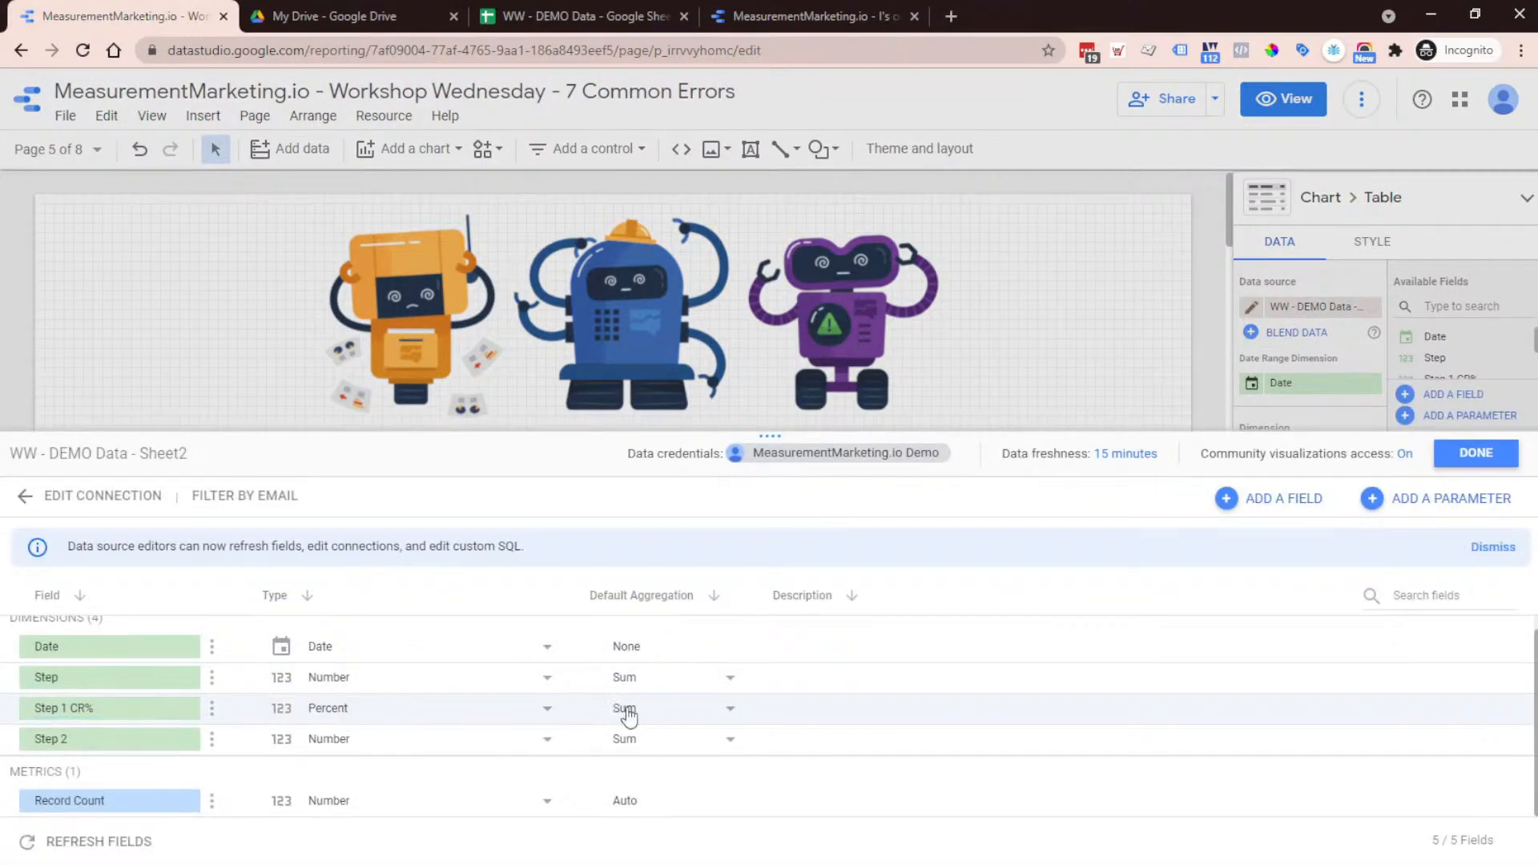
pyautogui.click(709, 710)
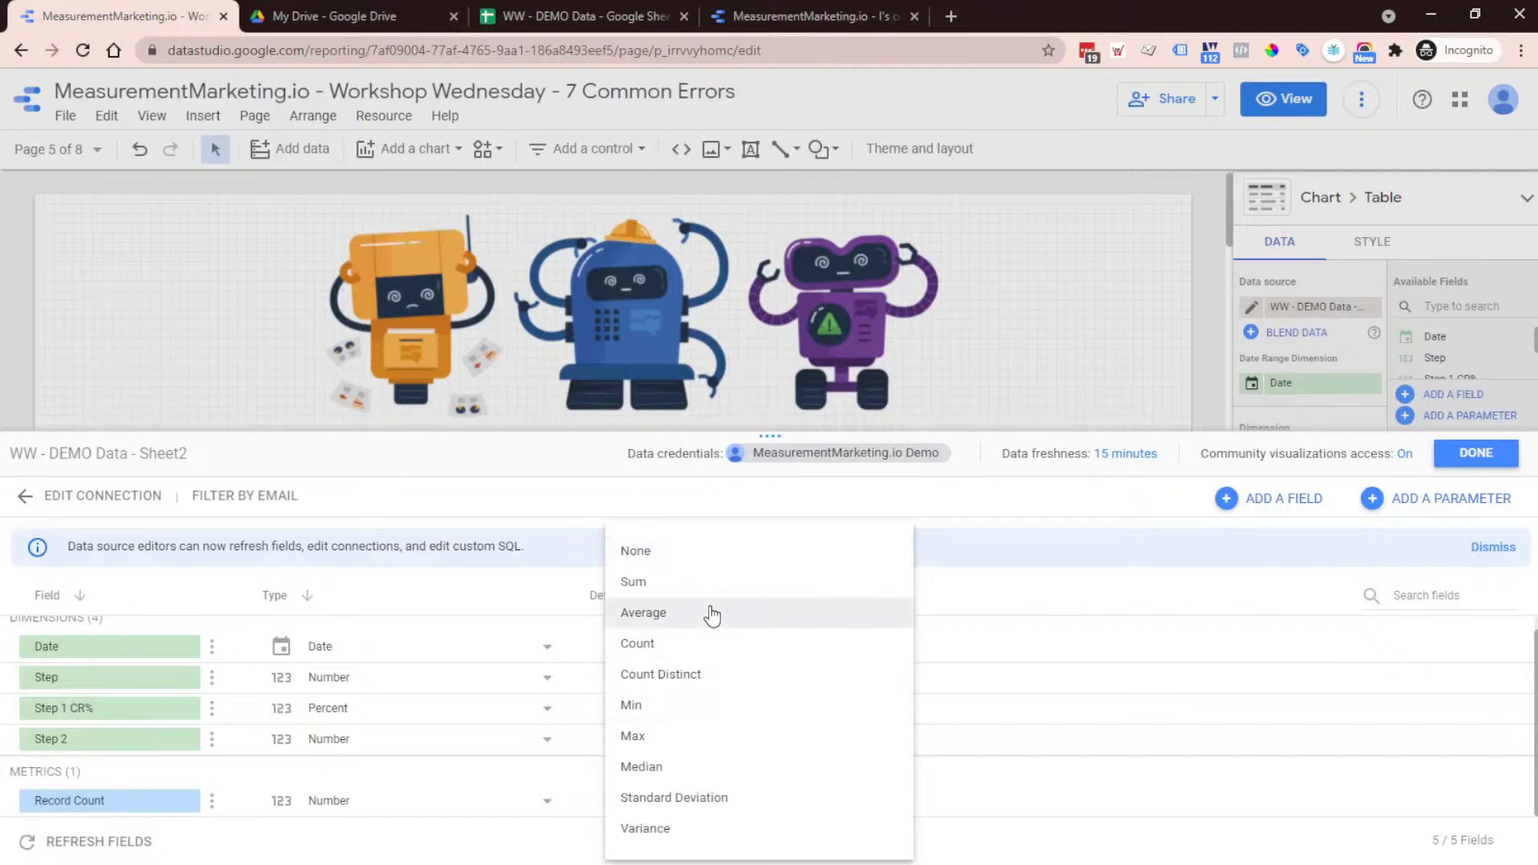
pyautogui.click(712, 614)
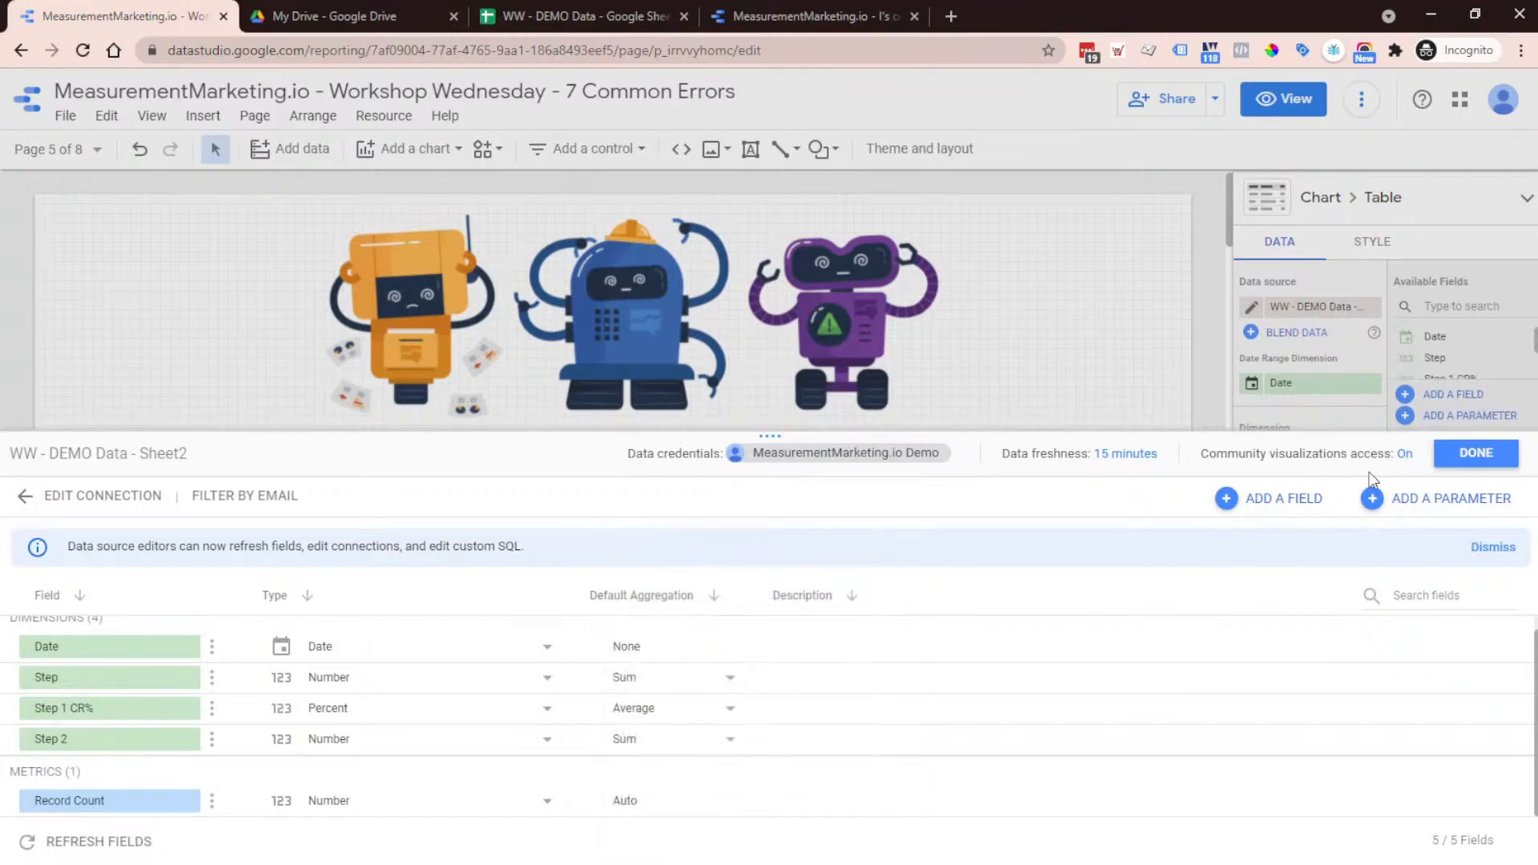
pyautogui.click(1476, 455)
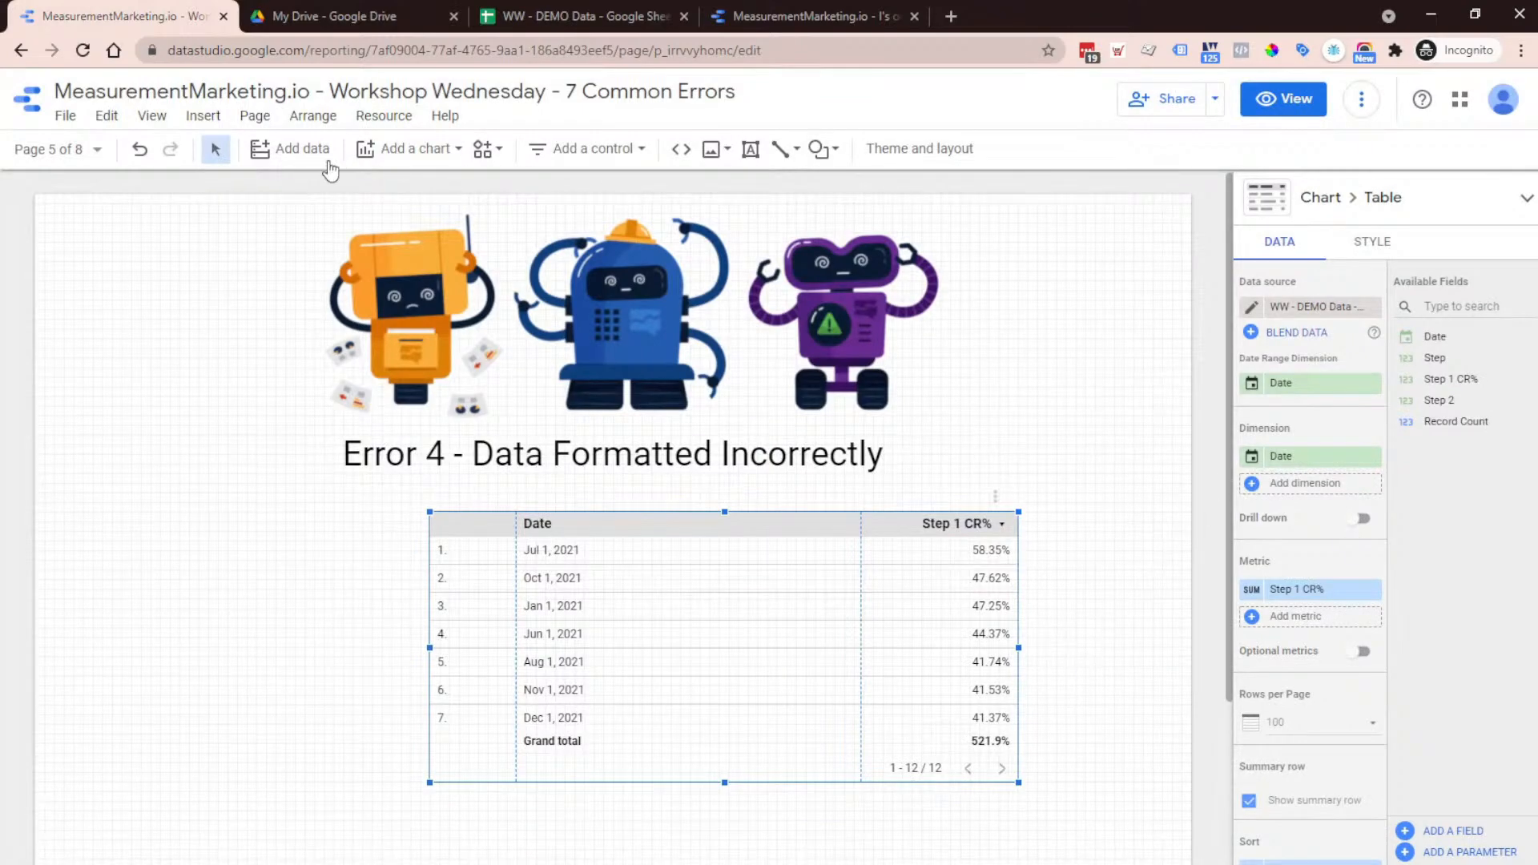
# Reload the report and check which aggregation the table's Step 1 CR% metric uses
pyautogui.click(82, 52)
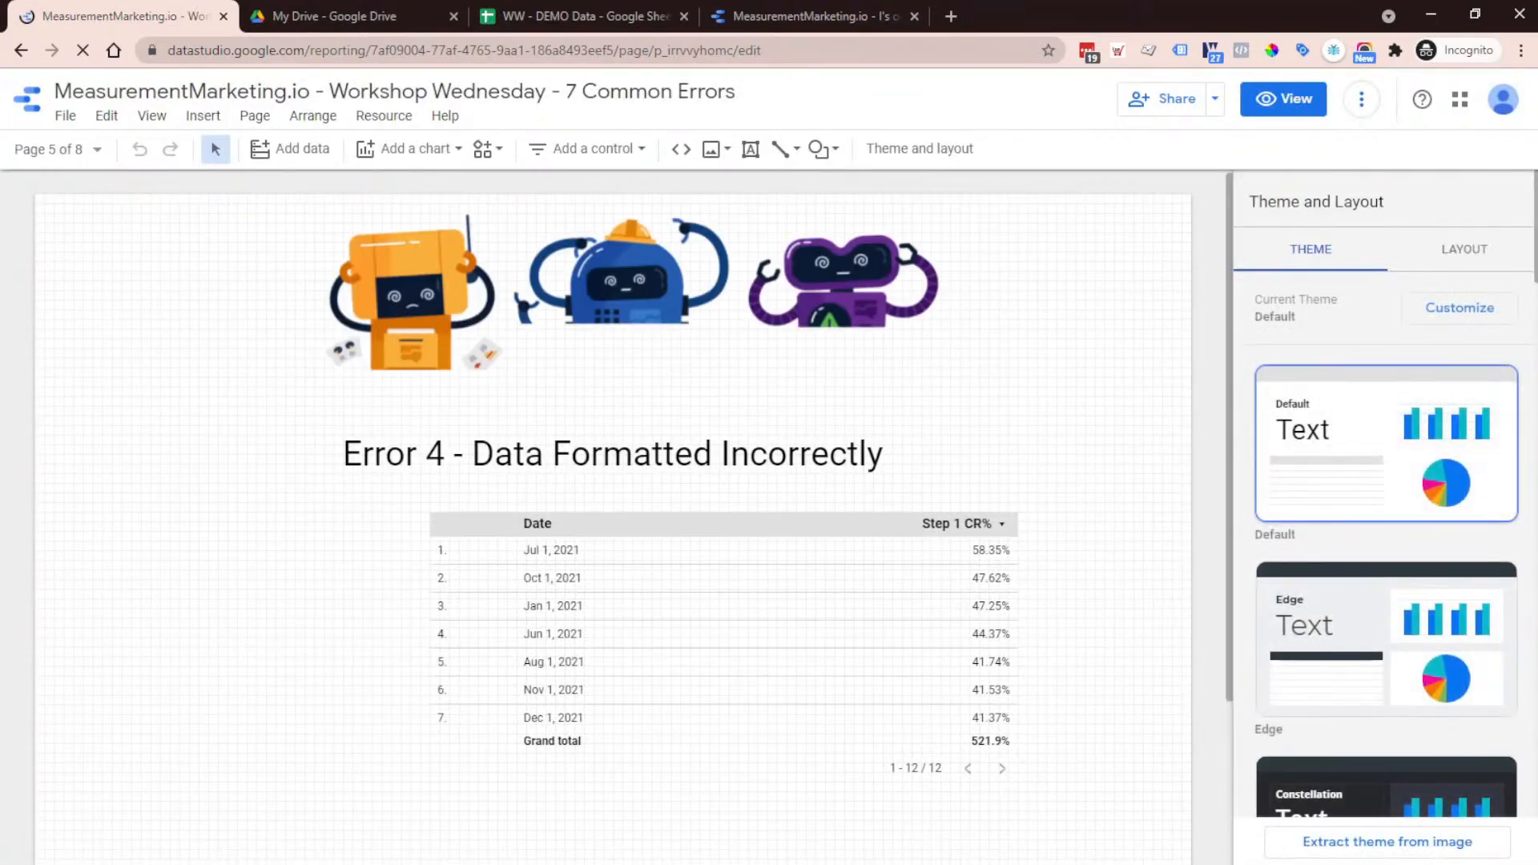
pyautogui.click(657, 625)
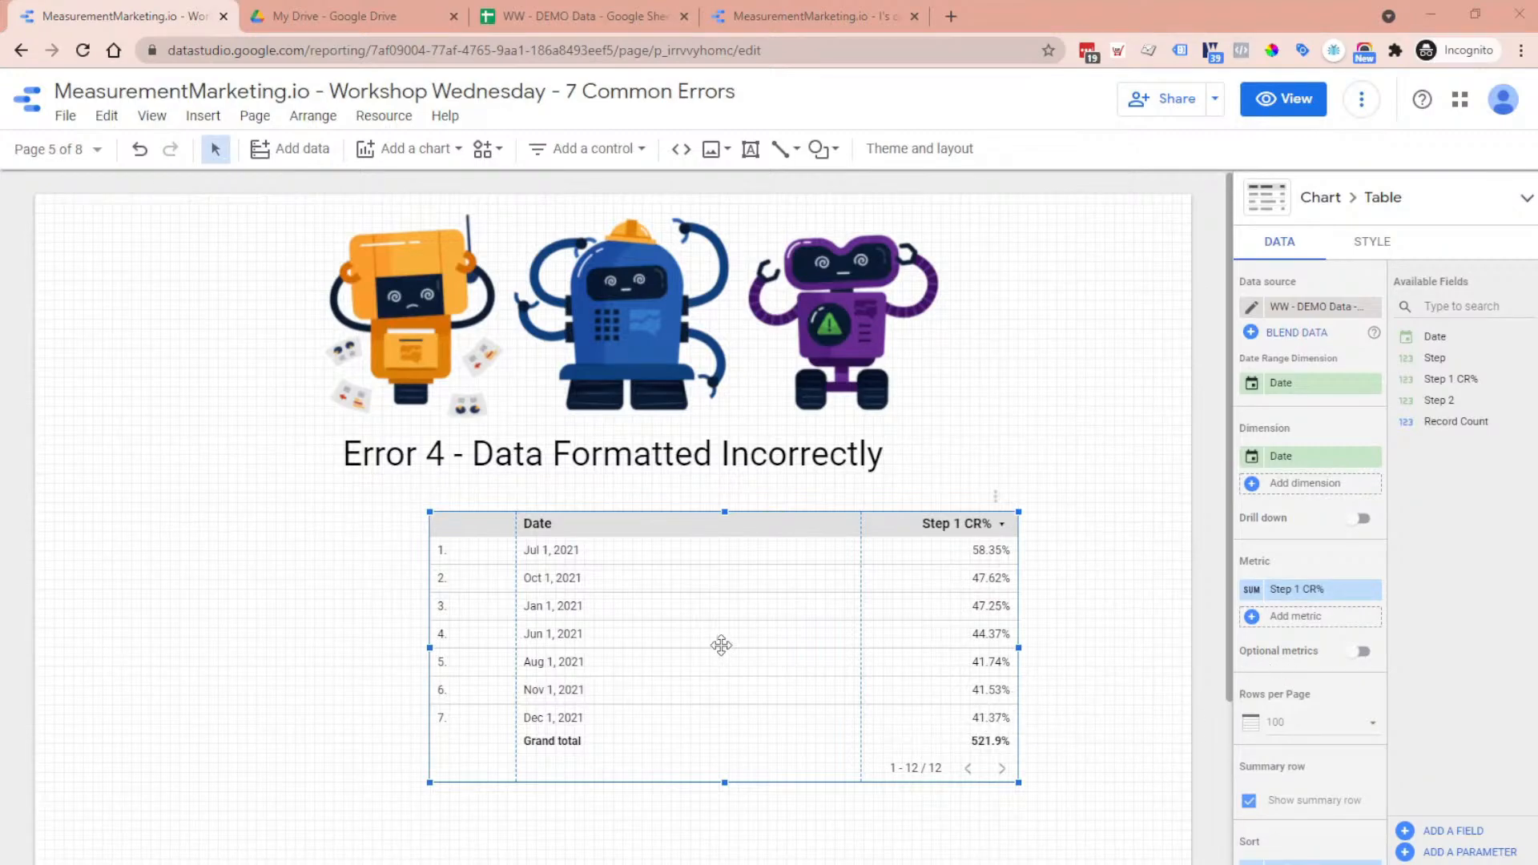
pyautogui.click(1252, 592)
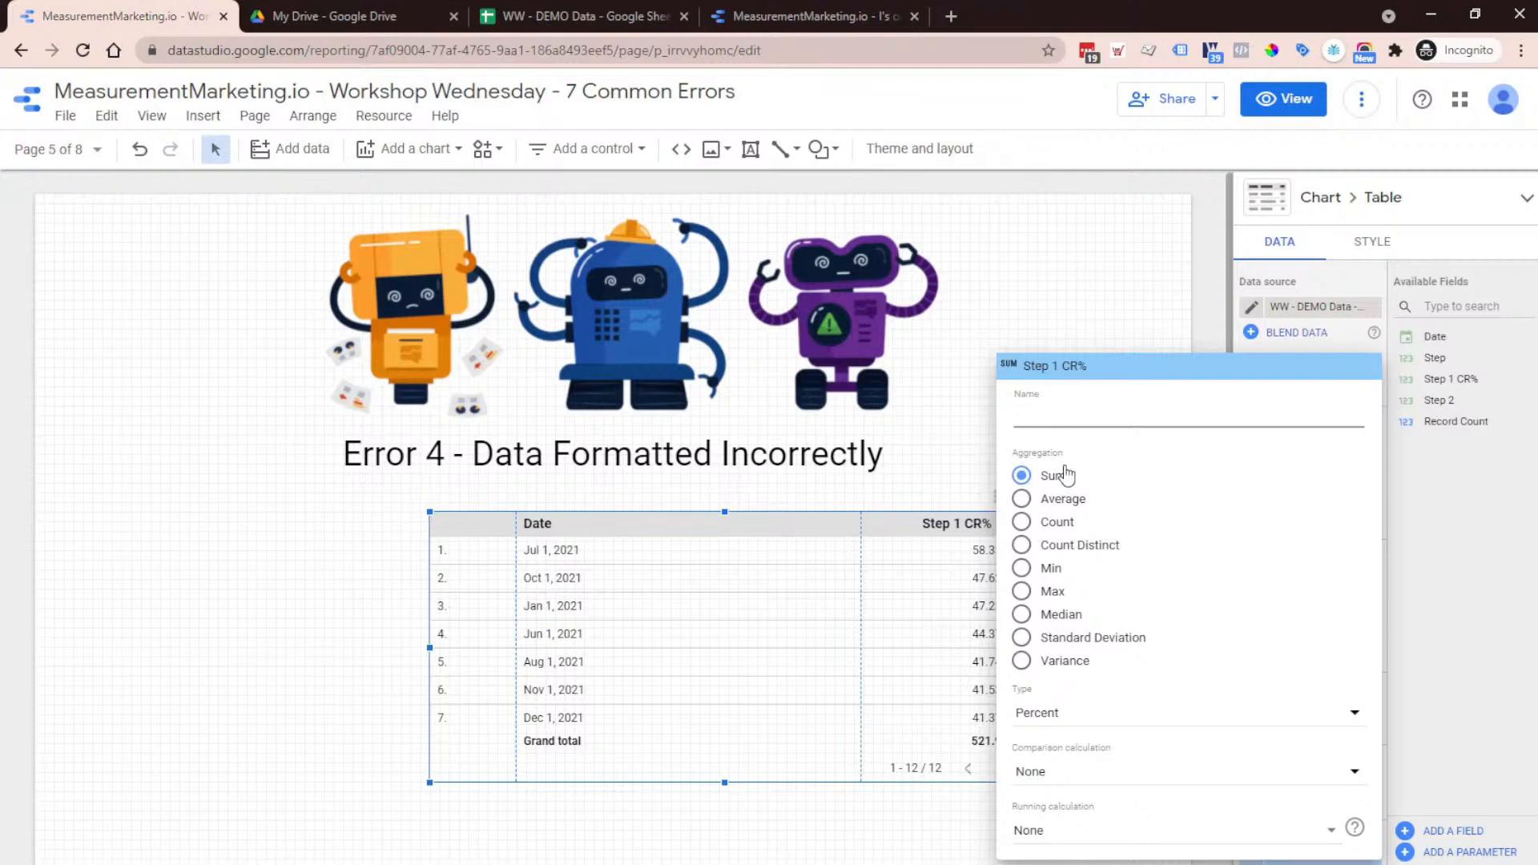
pyautogui.click(1170, 314)
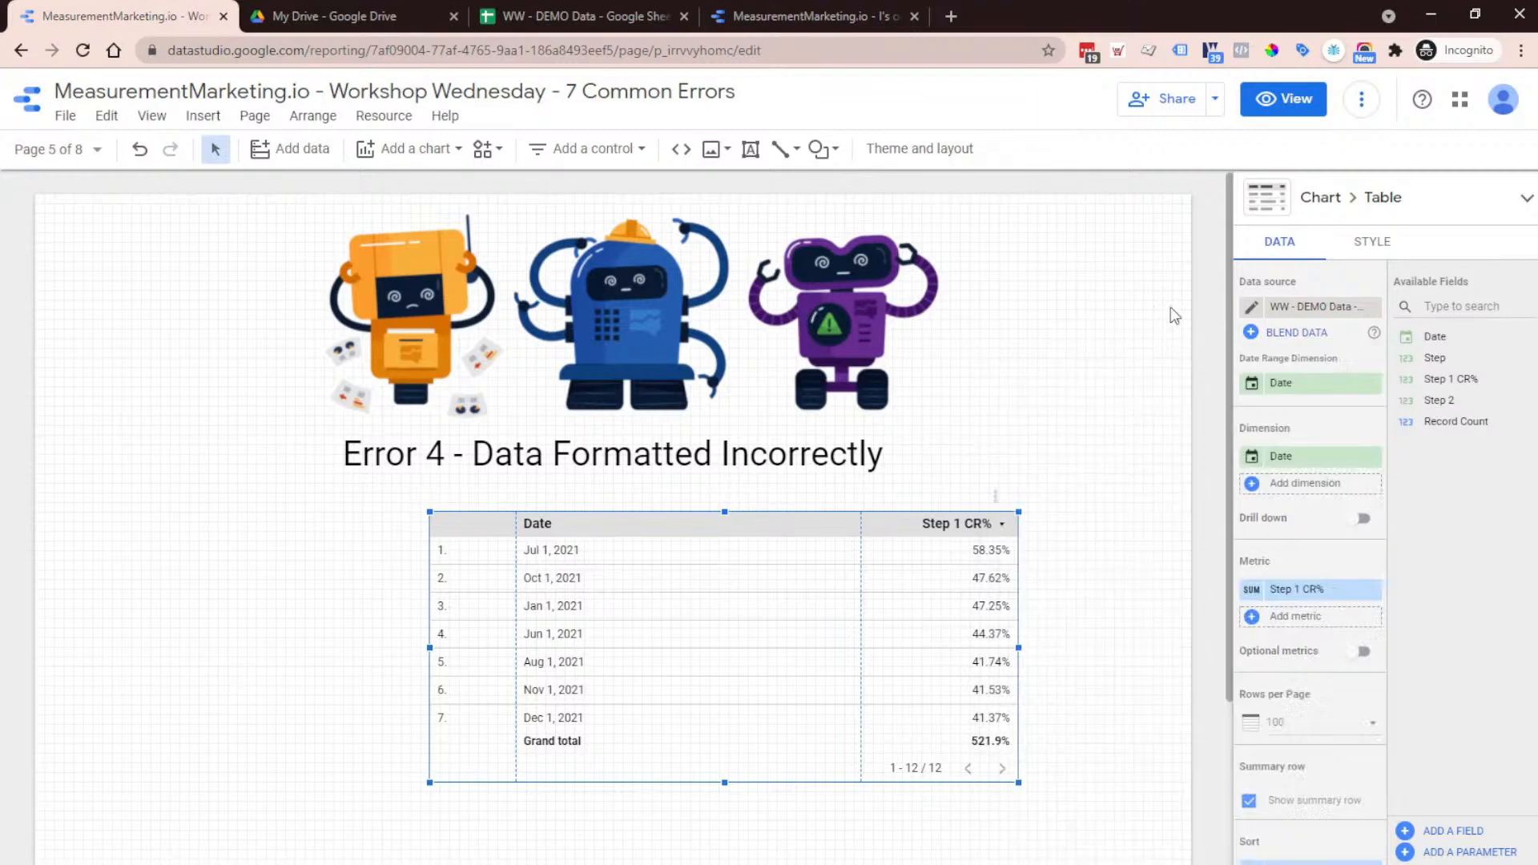
# Replace the table's summed Step 1 CR% metric with a fresh copy of the field from the data source, and center the table under the heading
pyautogui.moveTo(1468, 385); pyautogui.dragTo(1313, 621)
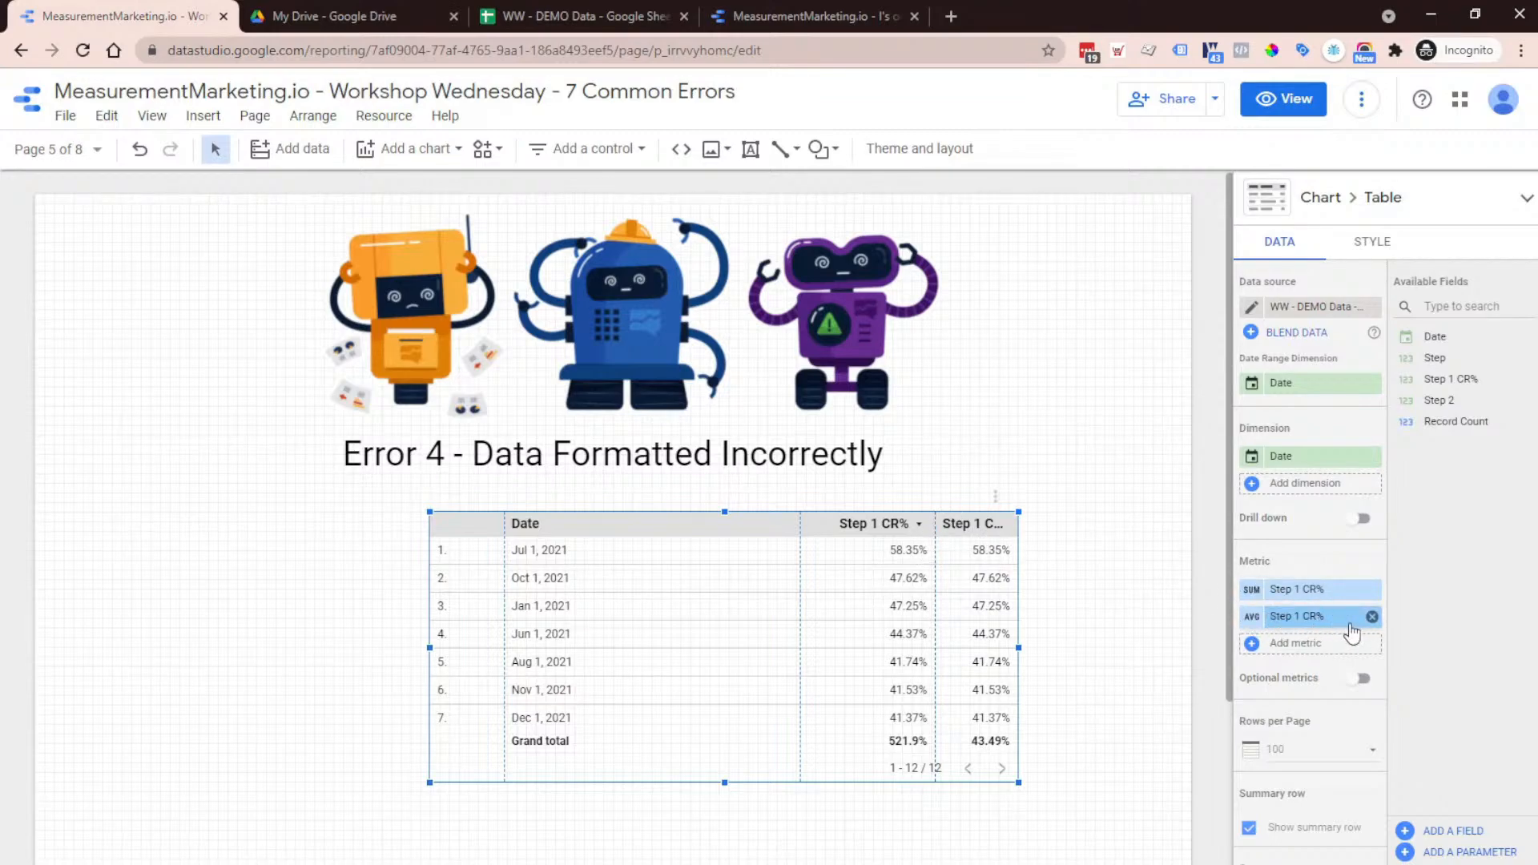
pyautogui.click(1372, 589)
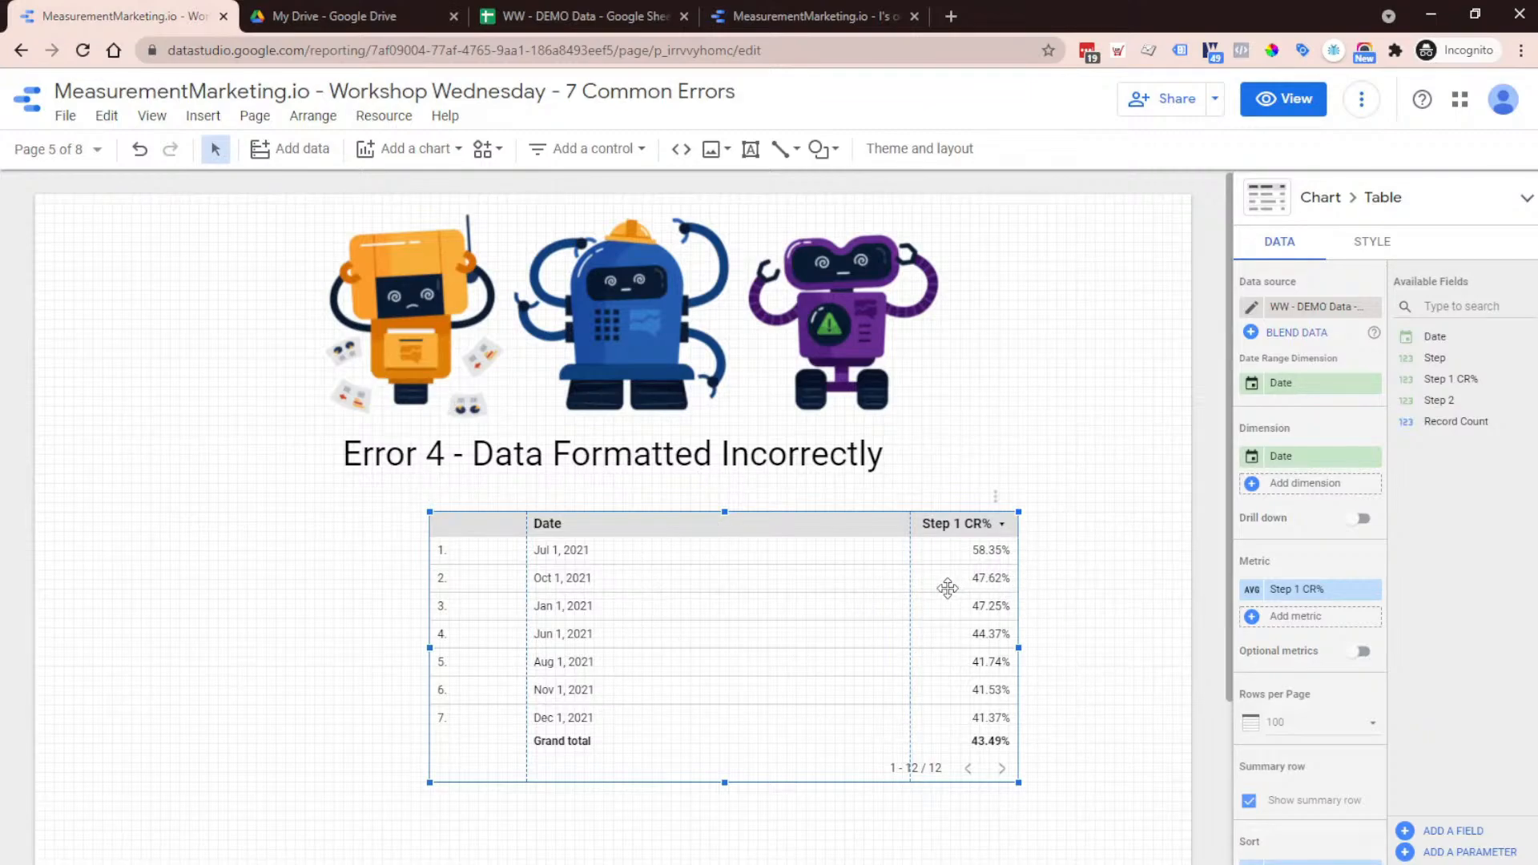
pyautogui.moveTo(943, 590); pyautogui.dragTo(845, 589)
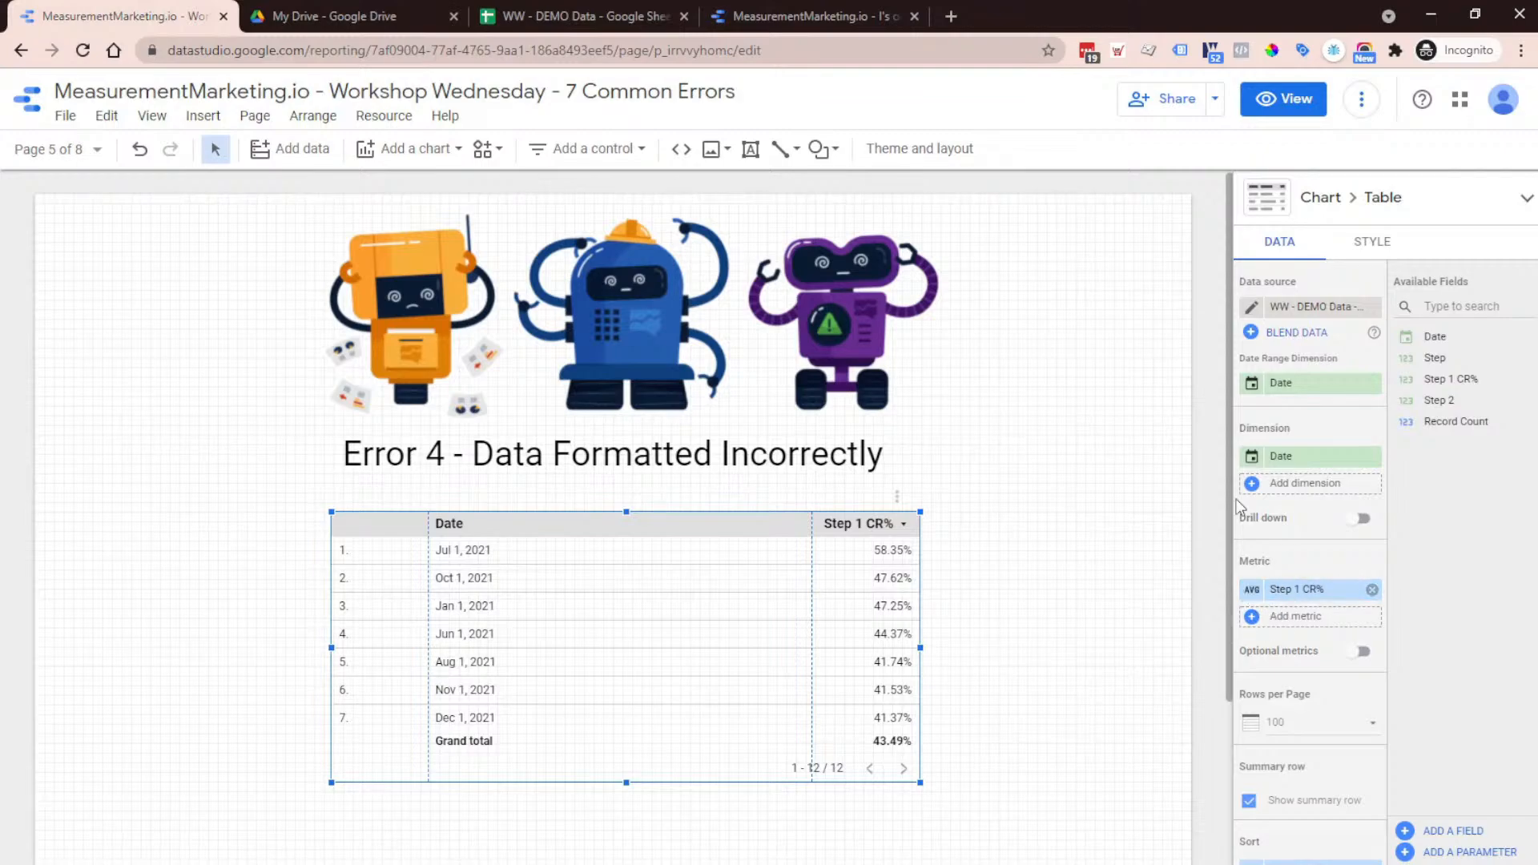
# Review the field types and default aggregations in the table's WW - DEMO Data - Sheet2 data source, closing it unedited
pyautogui.click(1252, 309)
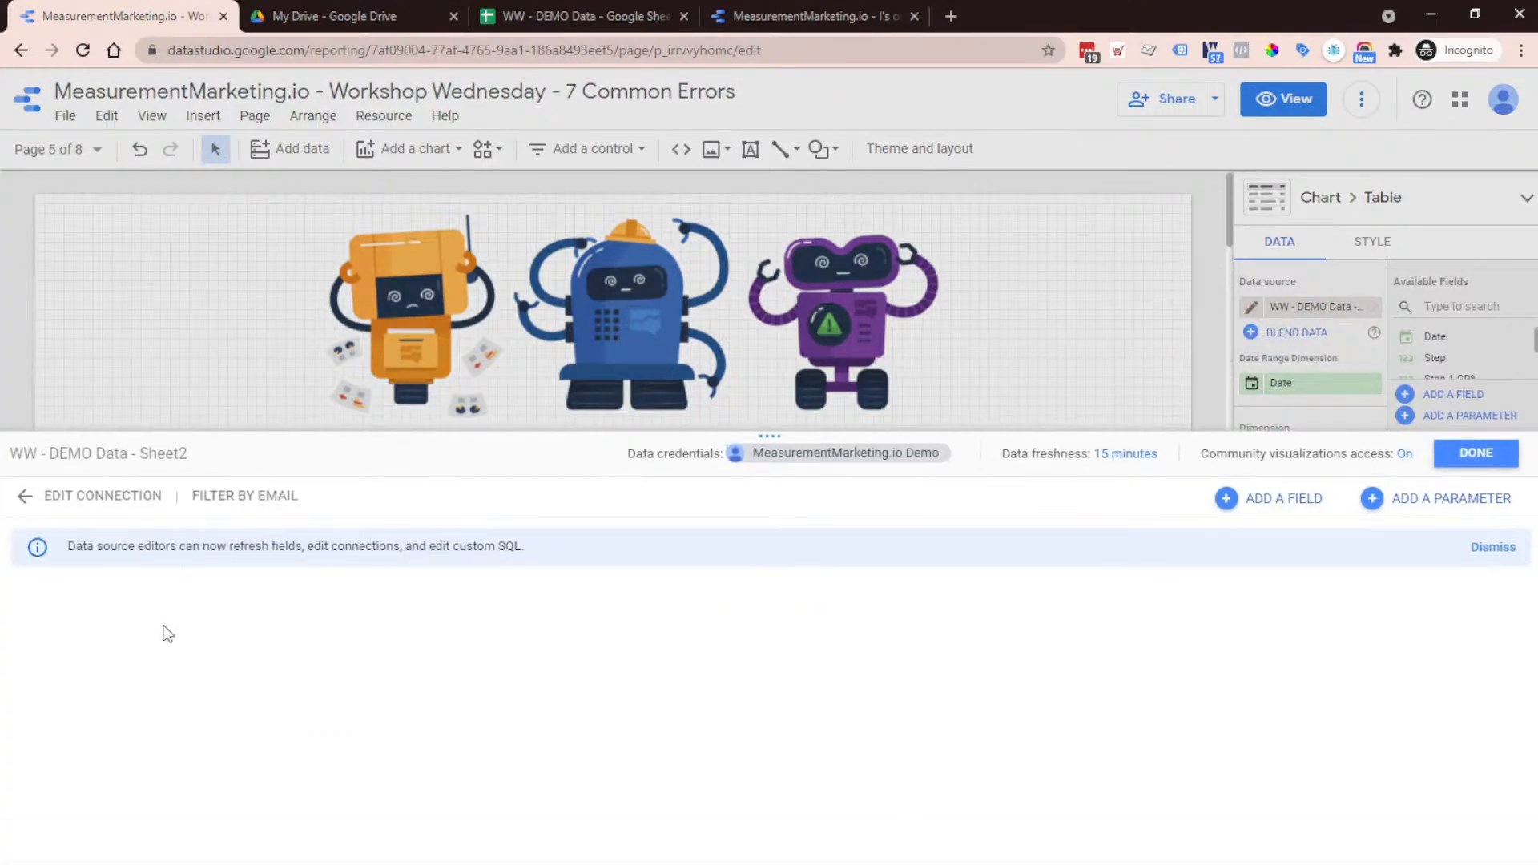
pyautogui.scroll(-1, 625, 729)
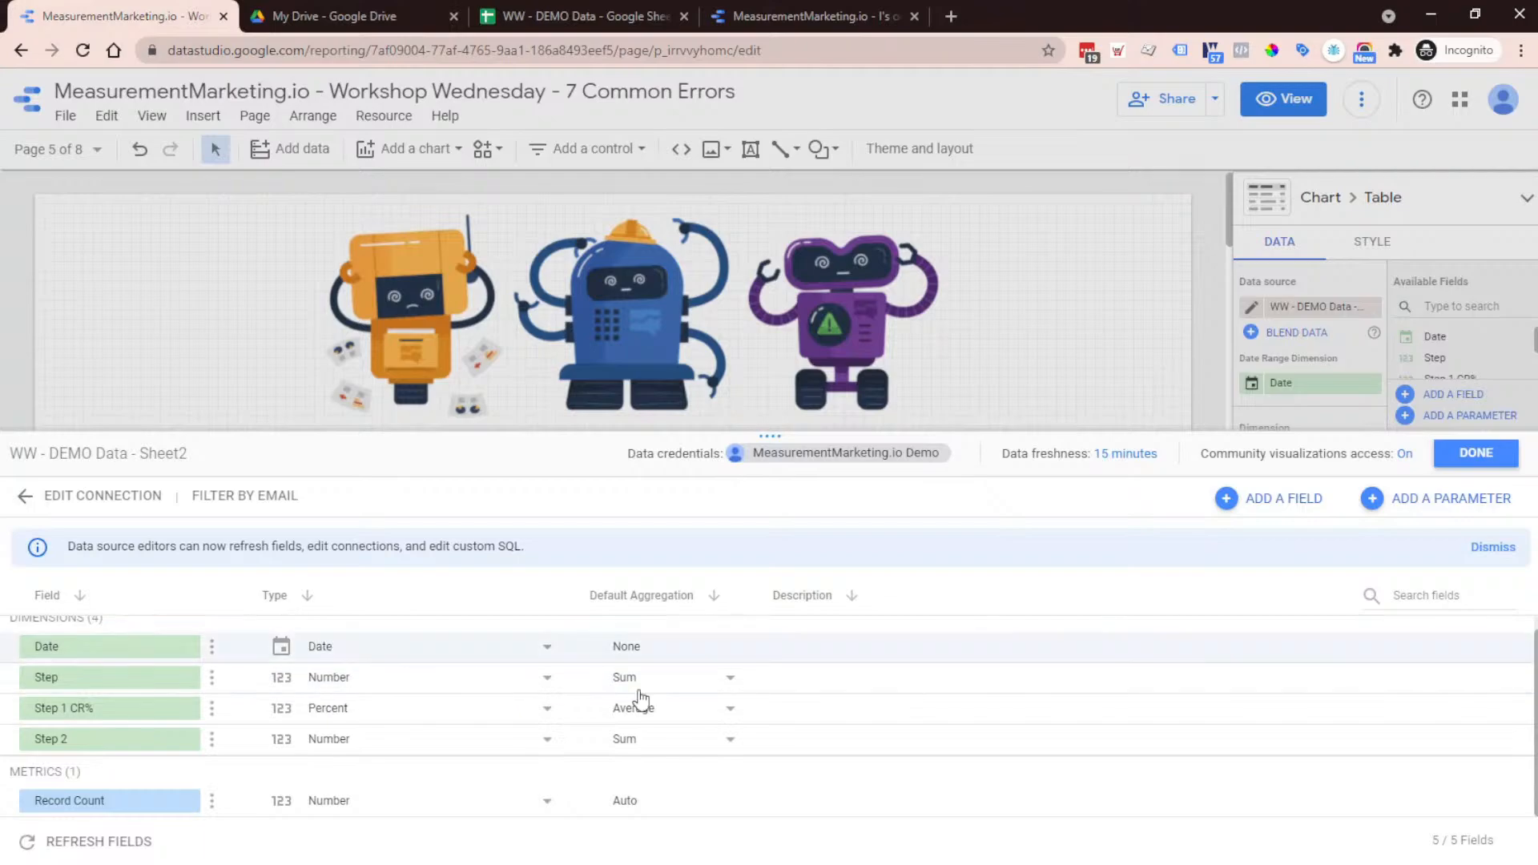
pyautogui.click(1476, 453)
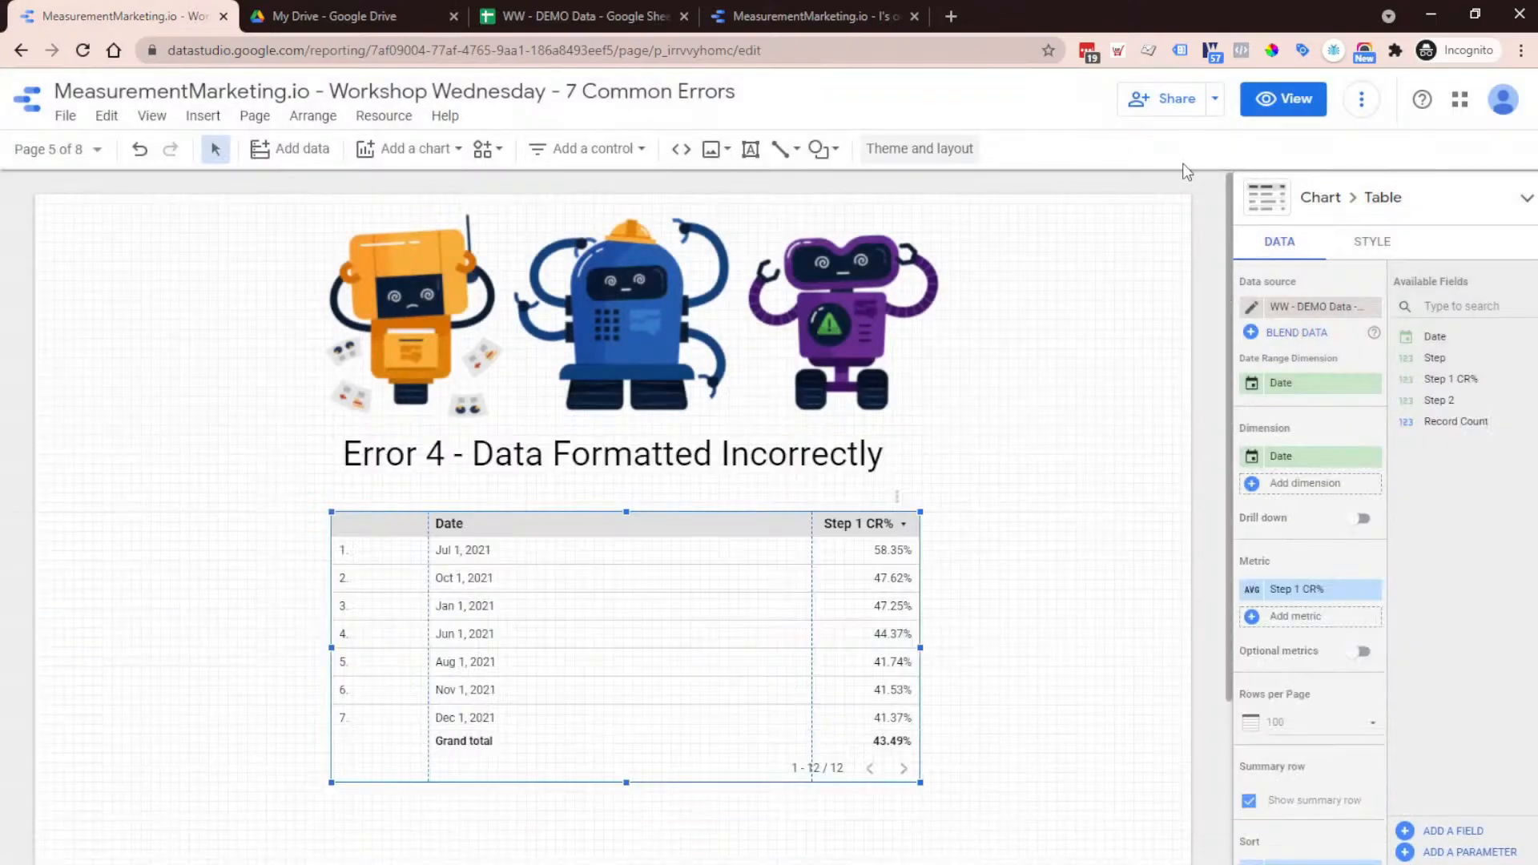
# View the report's Error 5 - Wrong Calculation page and compare the Step 2 and Step 3 scorecard values
pyautogui.click(1284, 99)
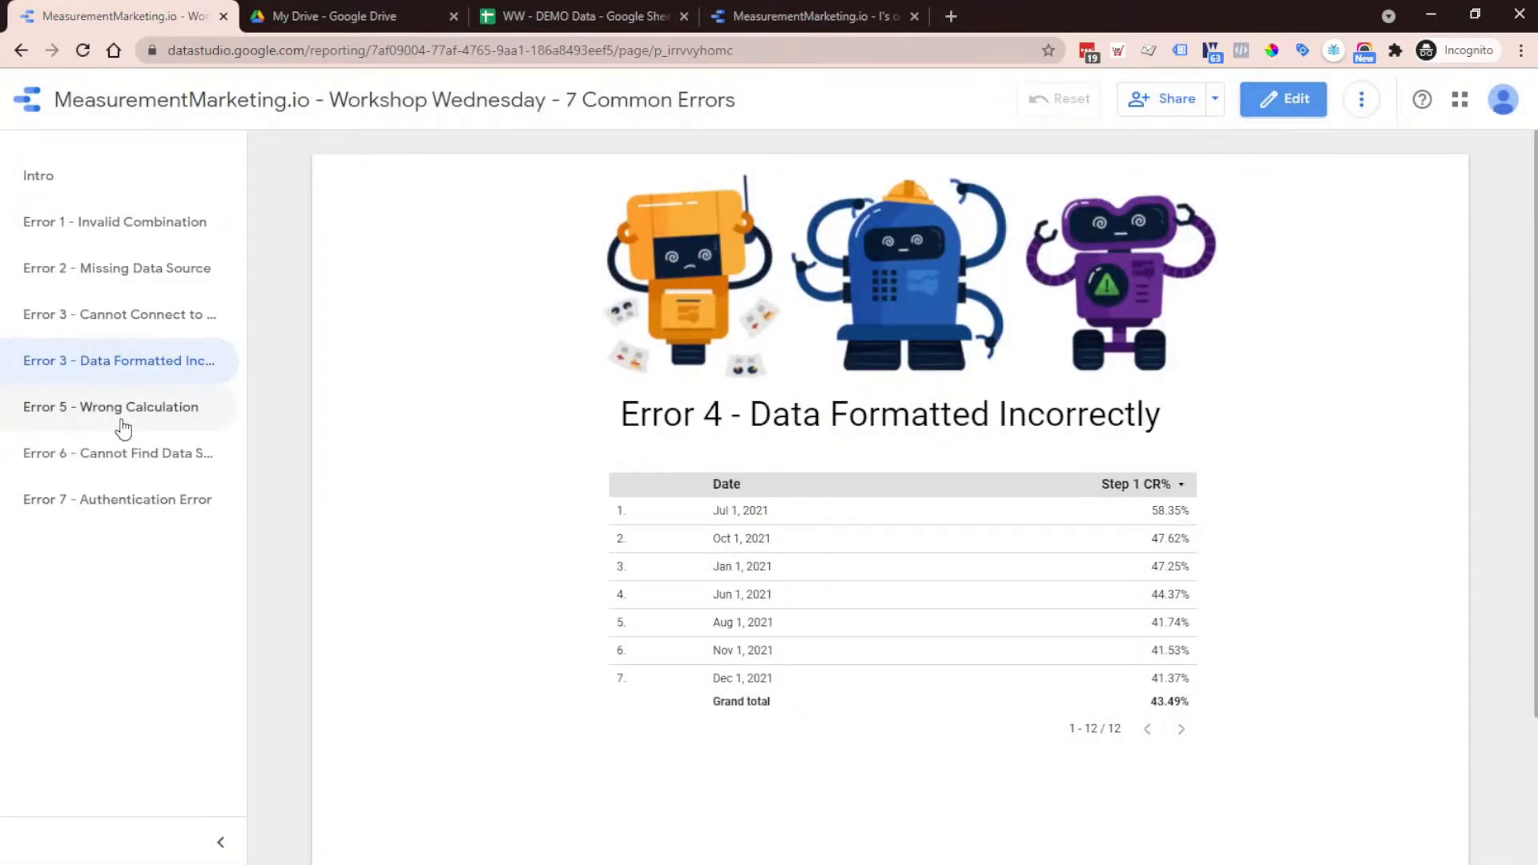
pyautogui.click(123, 410)
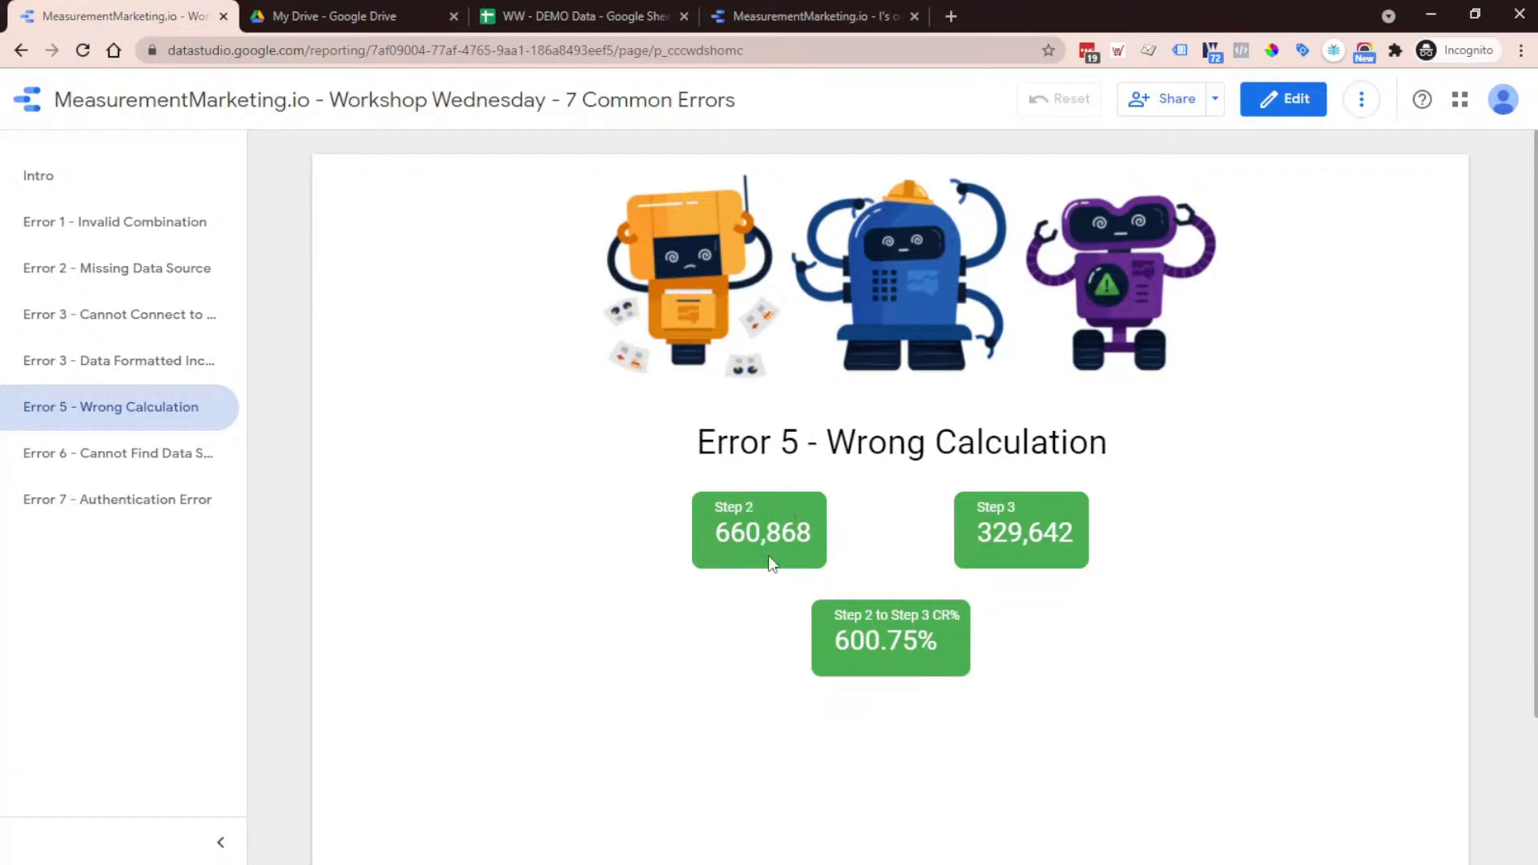
pyautogui.moveTo(1088, 543); pyautogui.dragTo(988, 532)
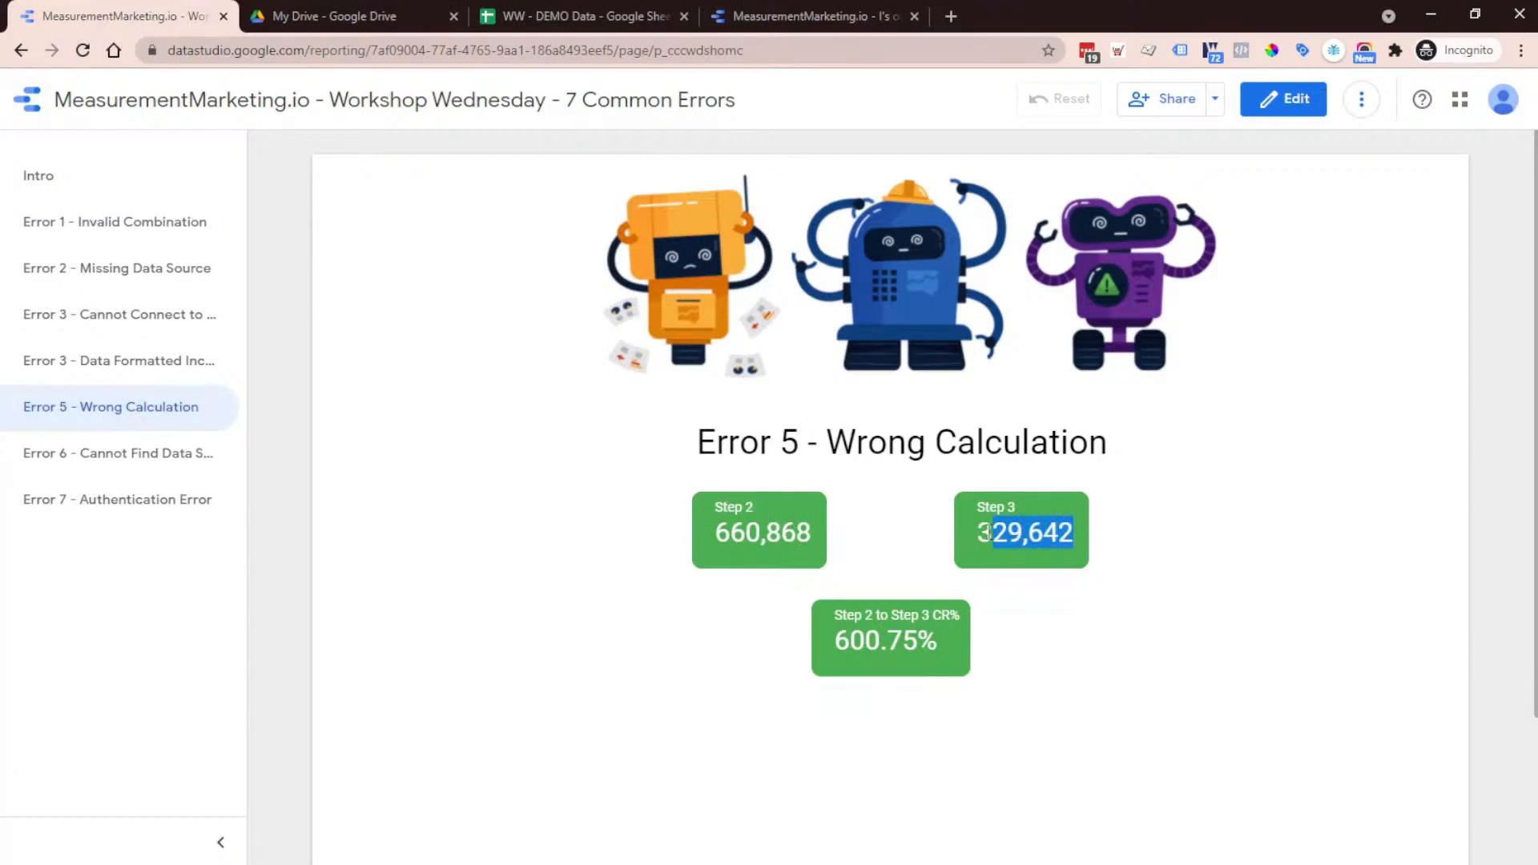
pyautogui.moveTo(833, 545); pyautogui.dragTo(709, 536)
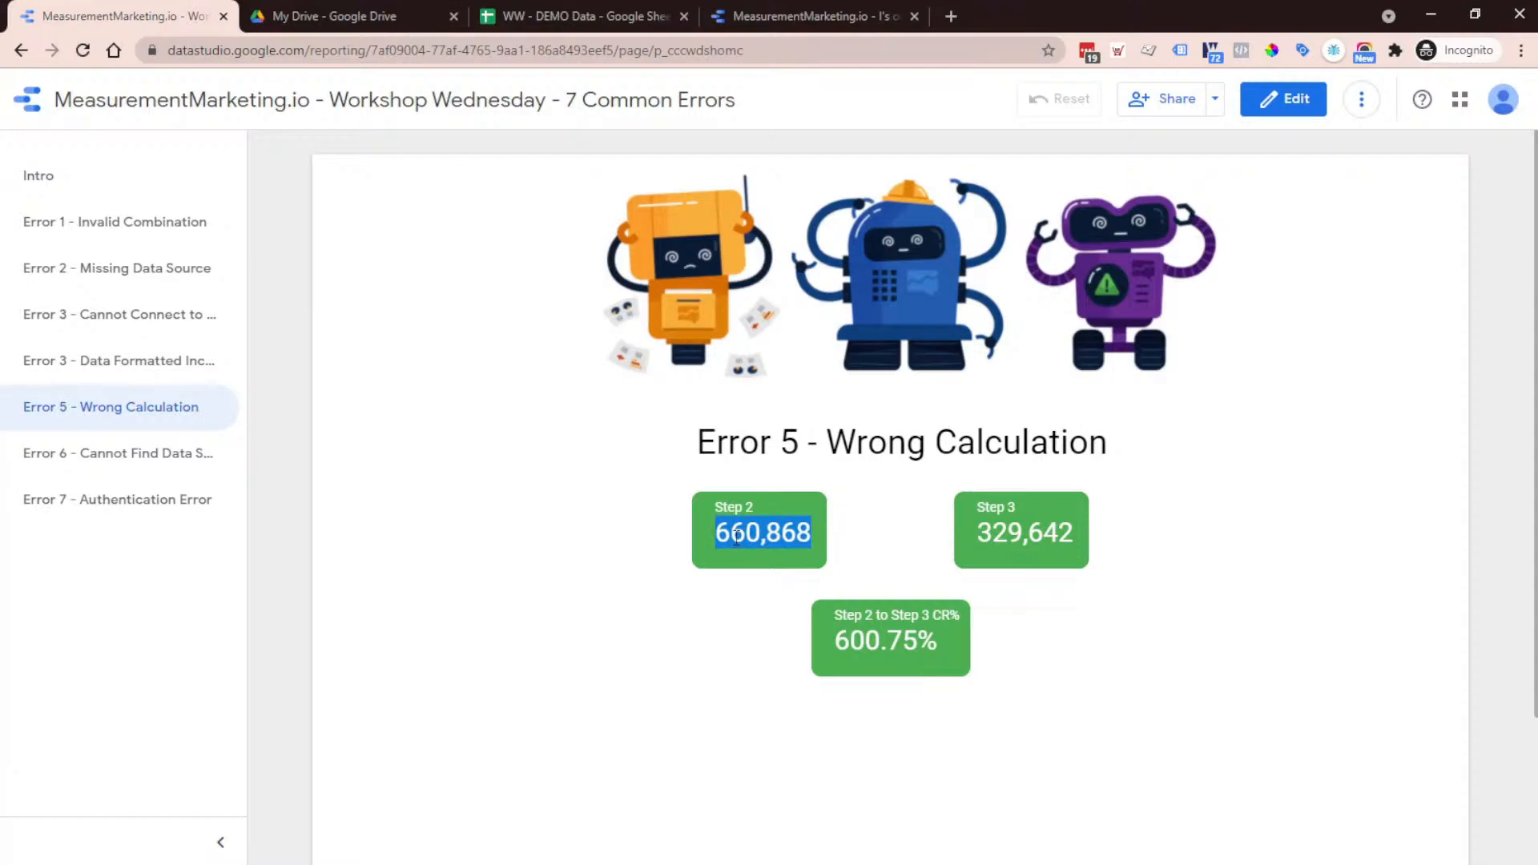
pyautogui.click(1058, 539)
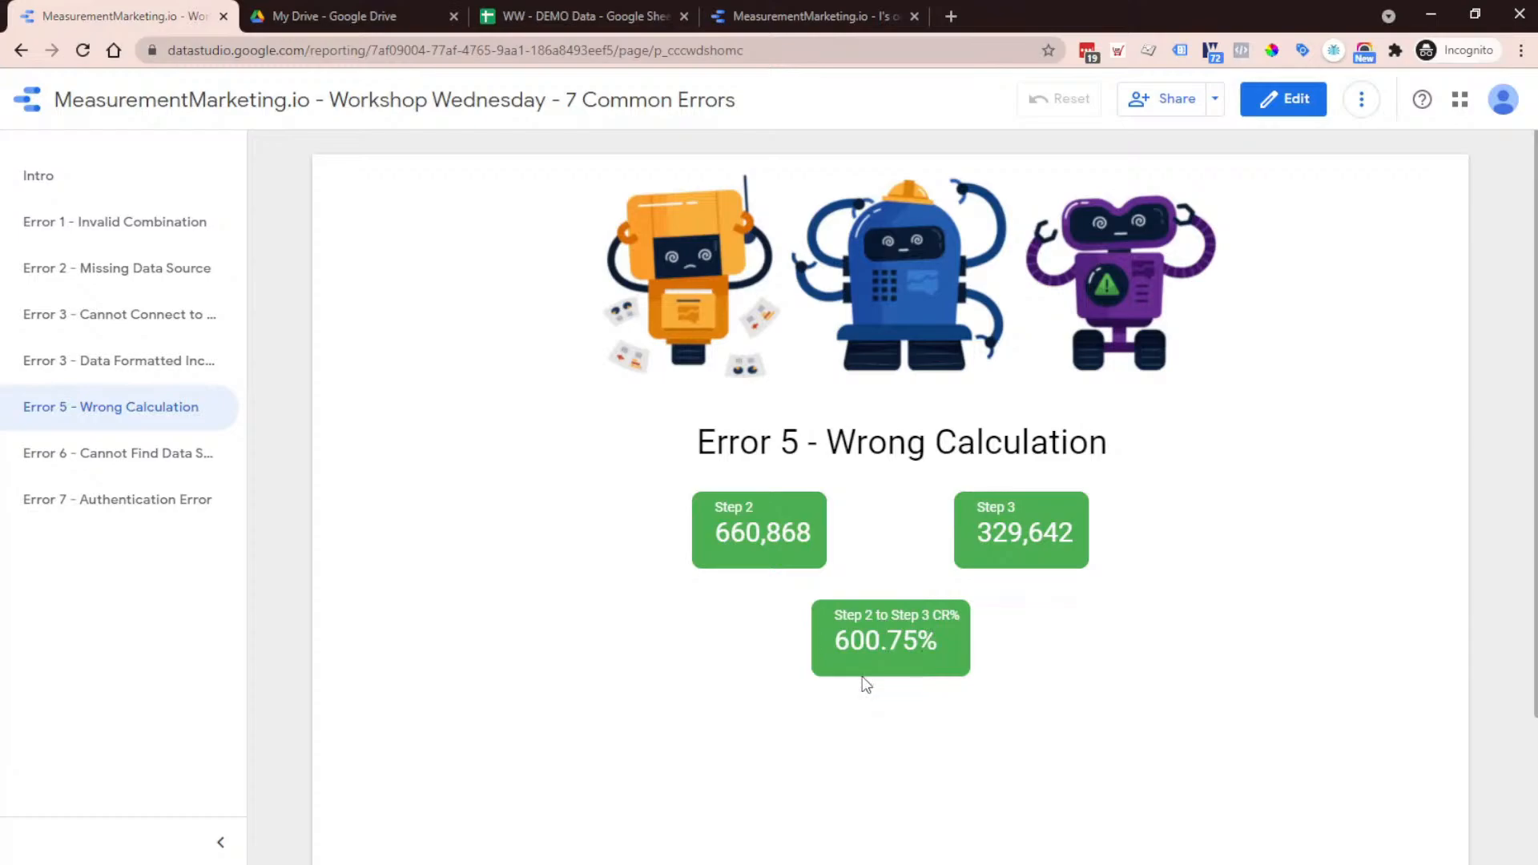
# In edit mode, inspect the formula and aggregation of the Step 2 to Step 3 CR% scorecard's metric, keeping Step 3 / Step 2 as it is
pyautogui.click(1282, 100)
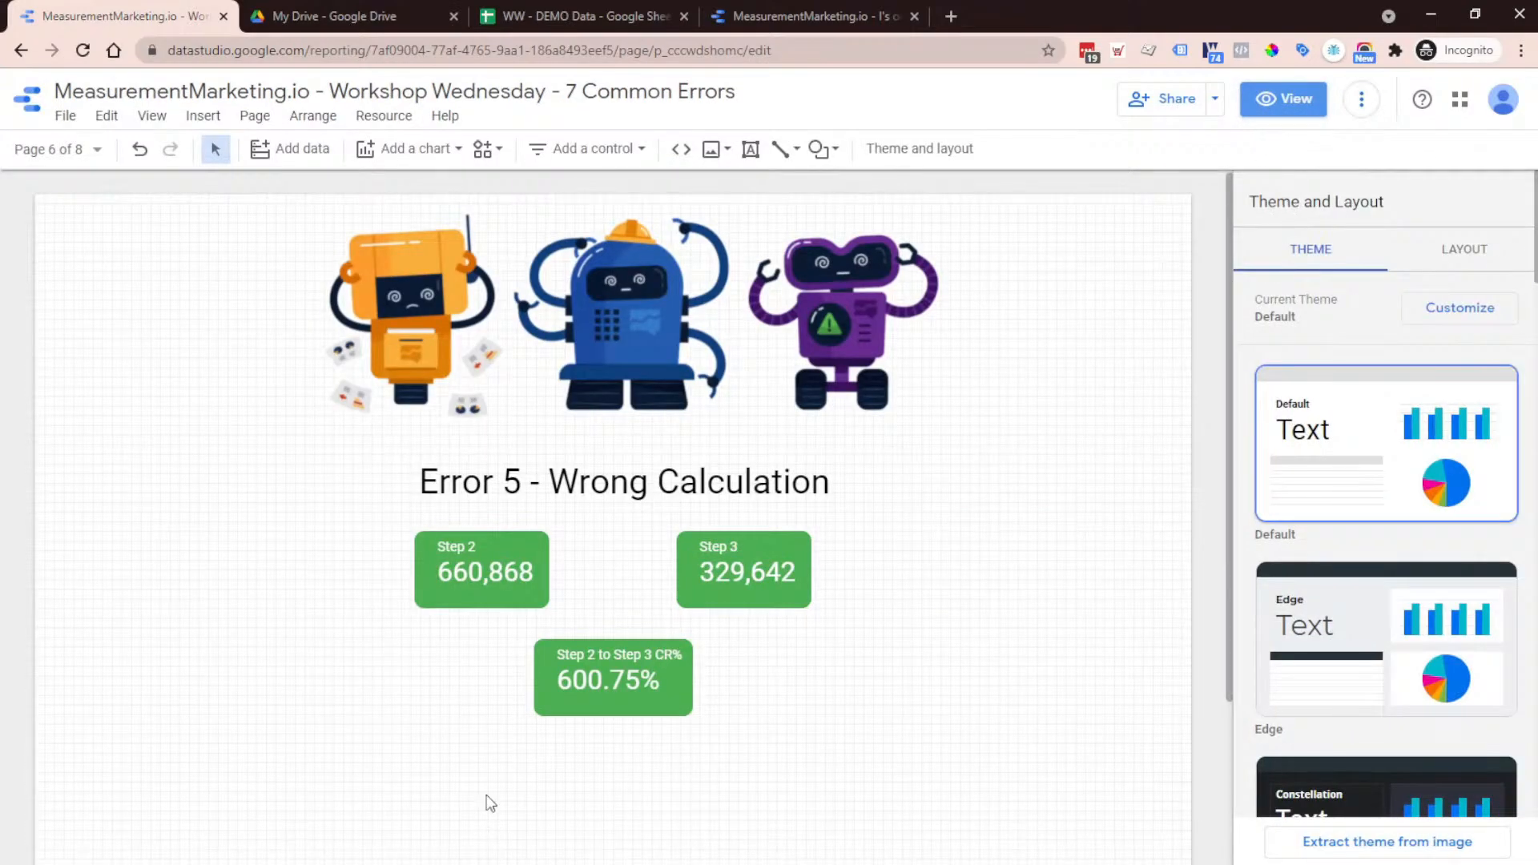
pyautogui.click(621, 679)
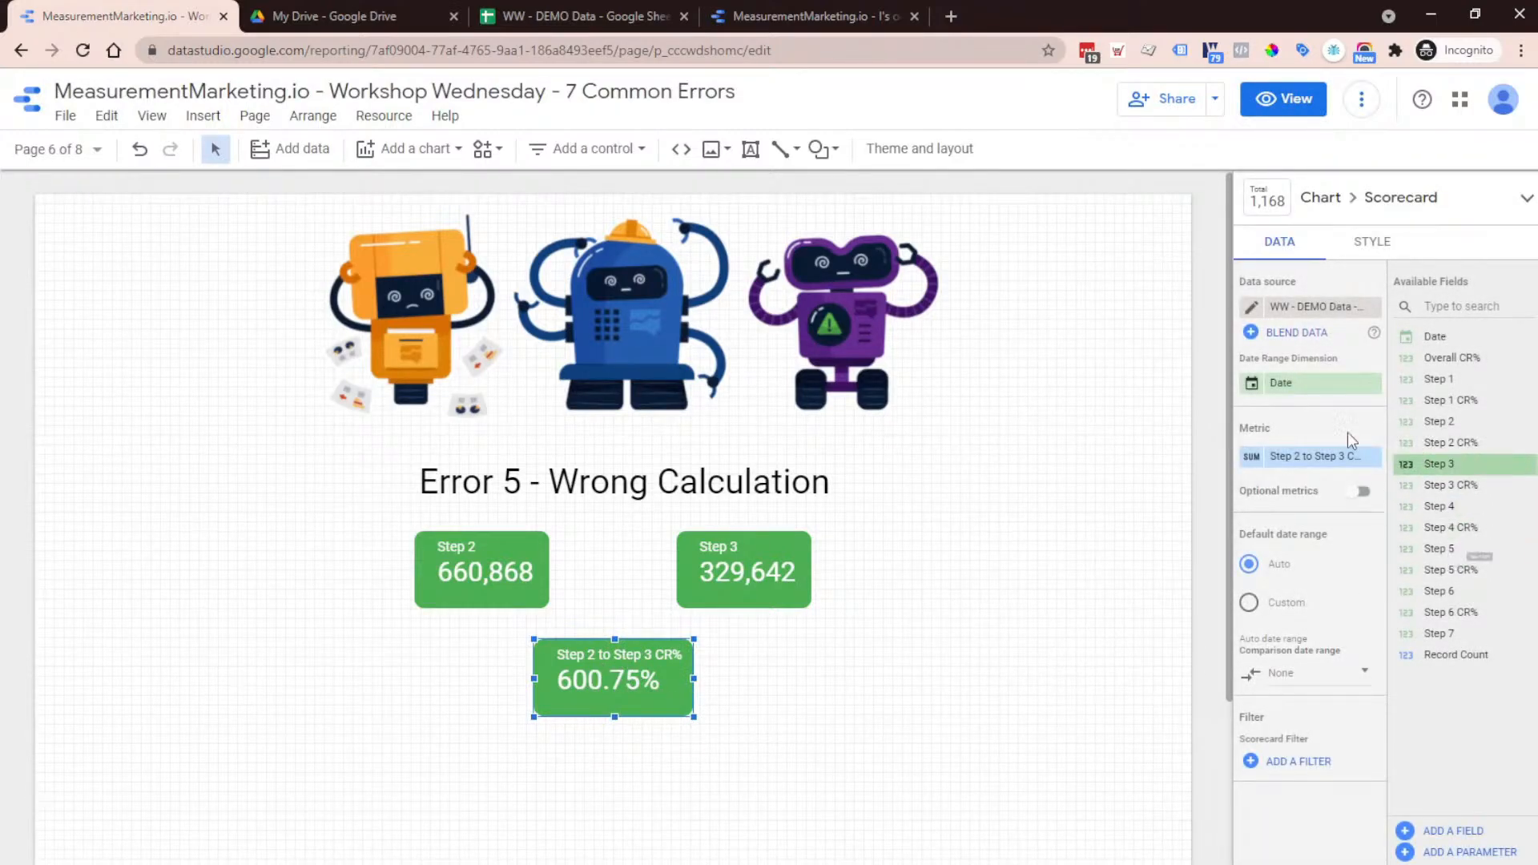
pyautogui.click(1252, 465)
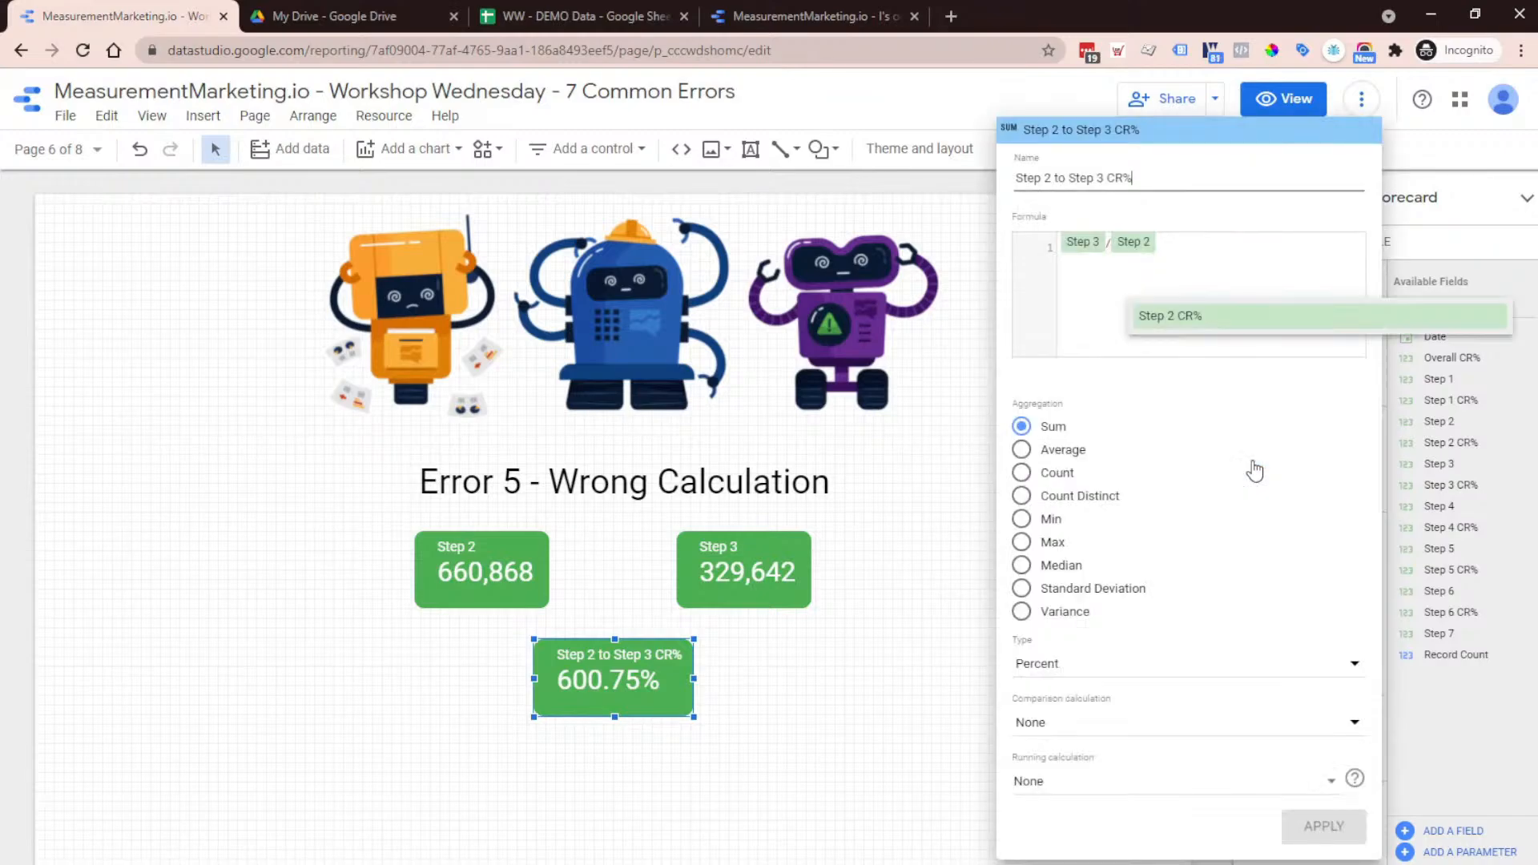
pyautogui.click(1232, 234)
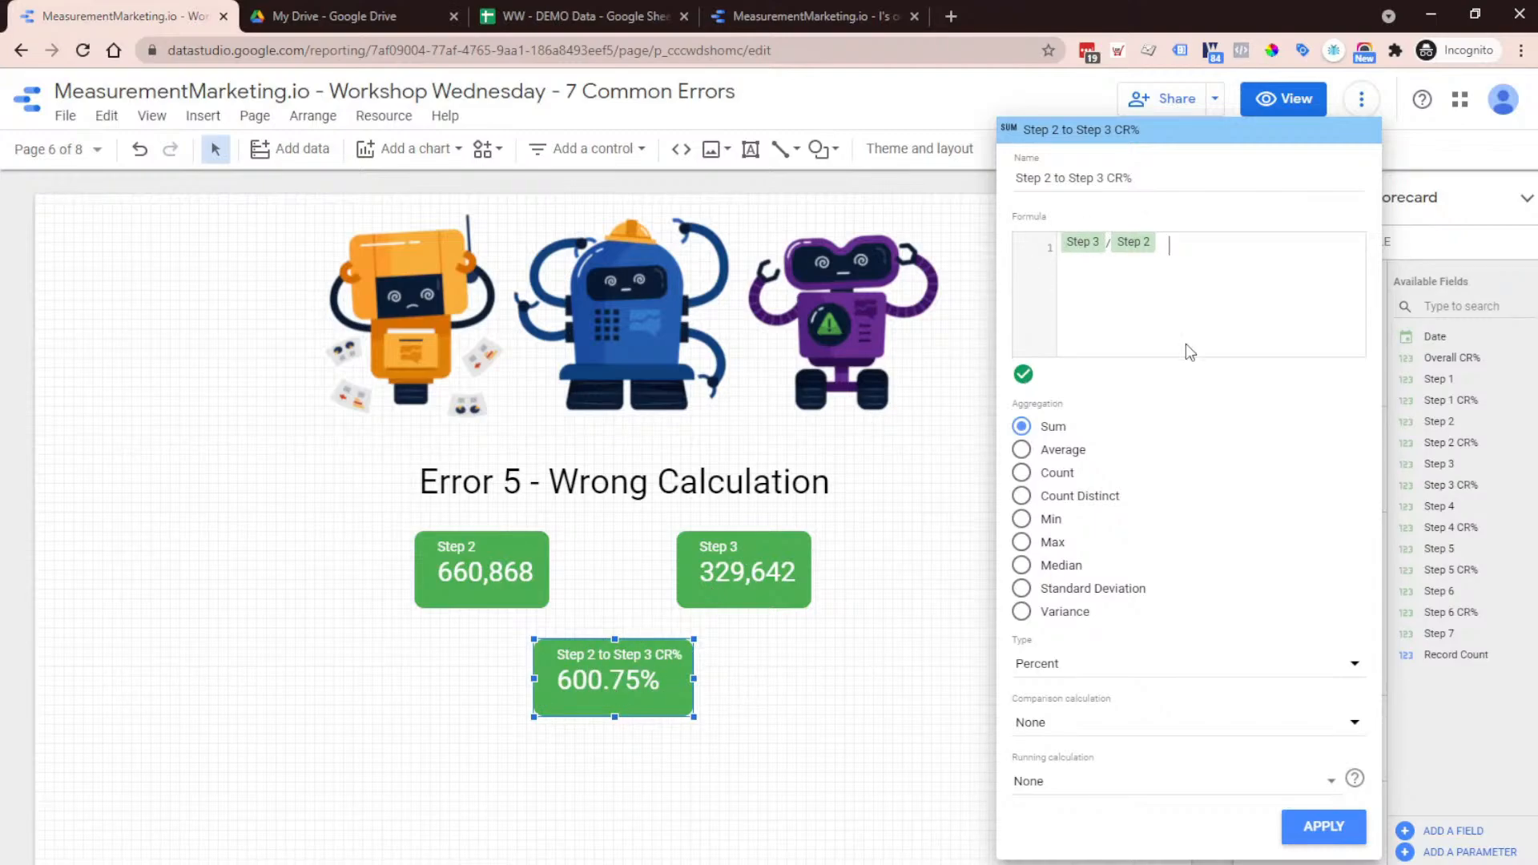
pyautogui.click(1324, 826)
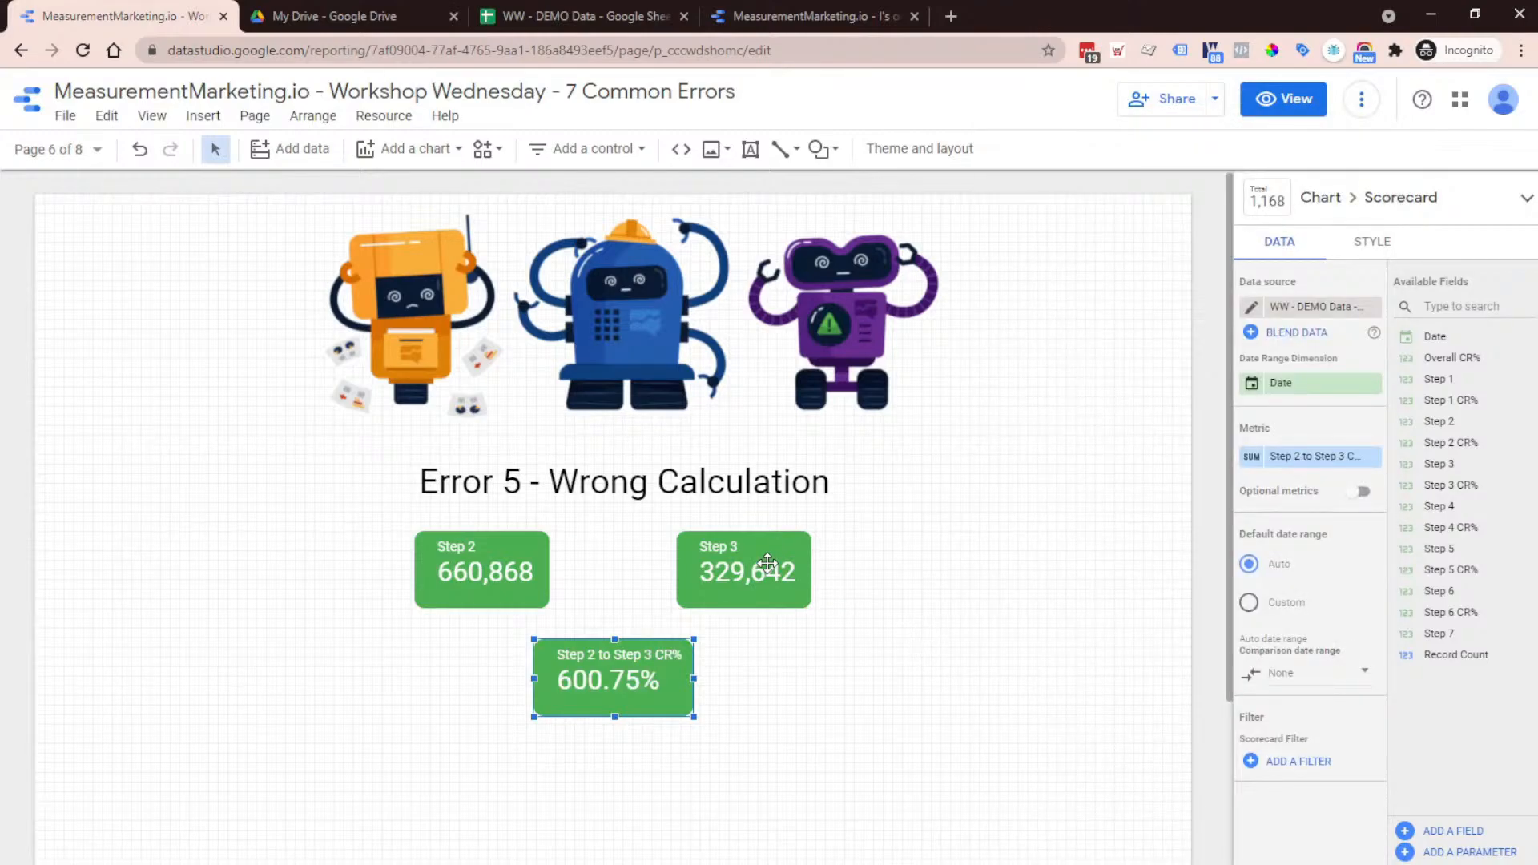
# Blend the Step 3 and Step 2 scorecards and place the resulting Step 3 / Step 2 scorecard below the Step 2 to Step 3 CR% one
pyautogui.scroll(-2, 767, 563)
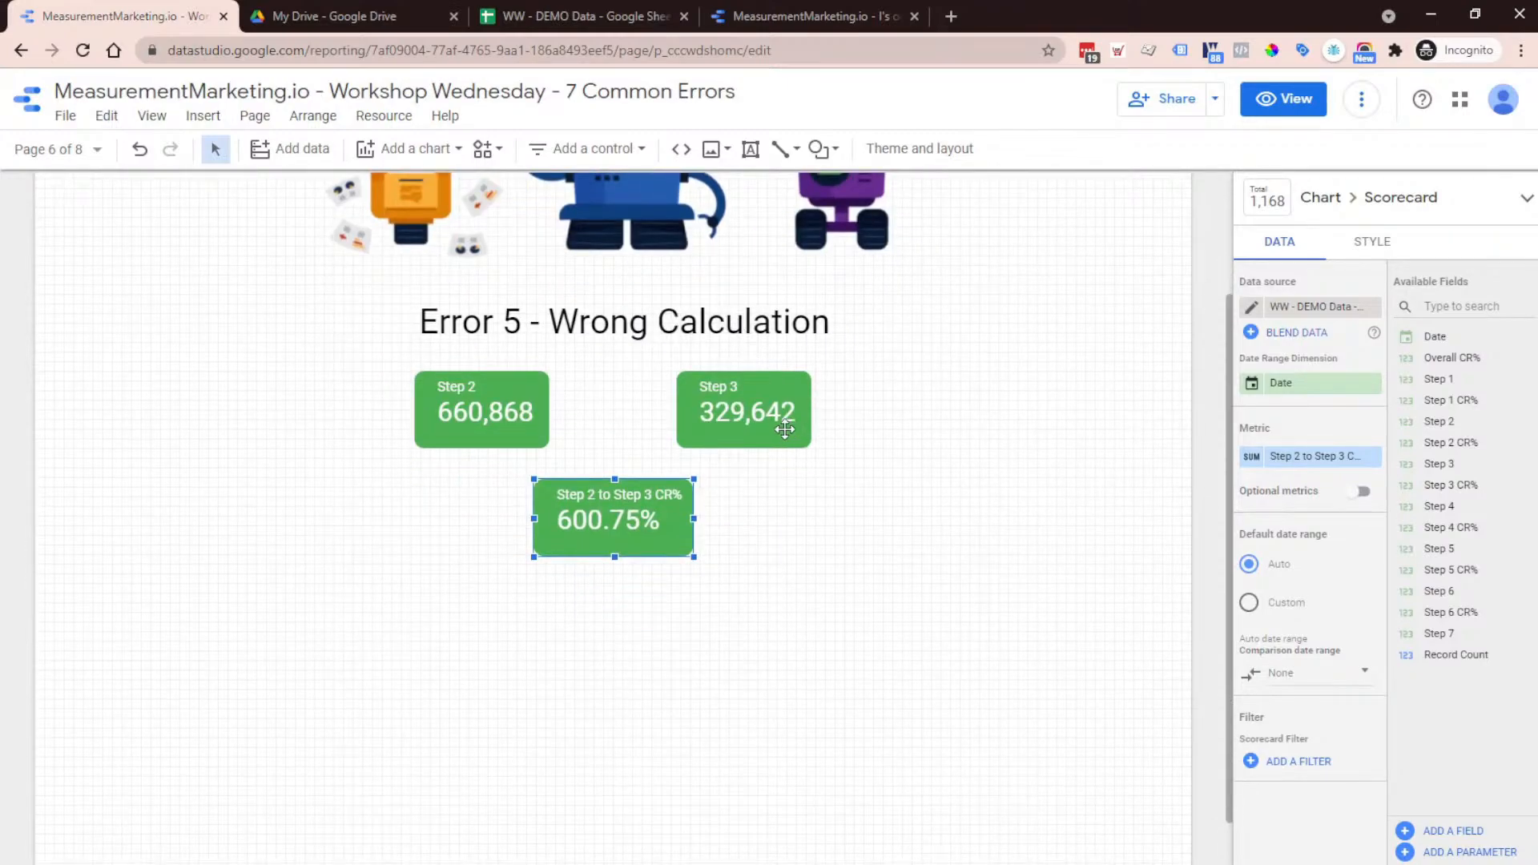
pyautogui.click(732, 416)
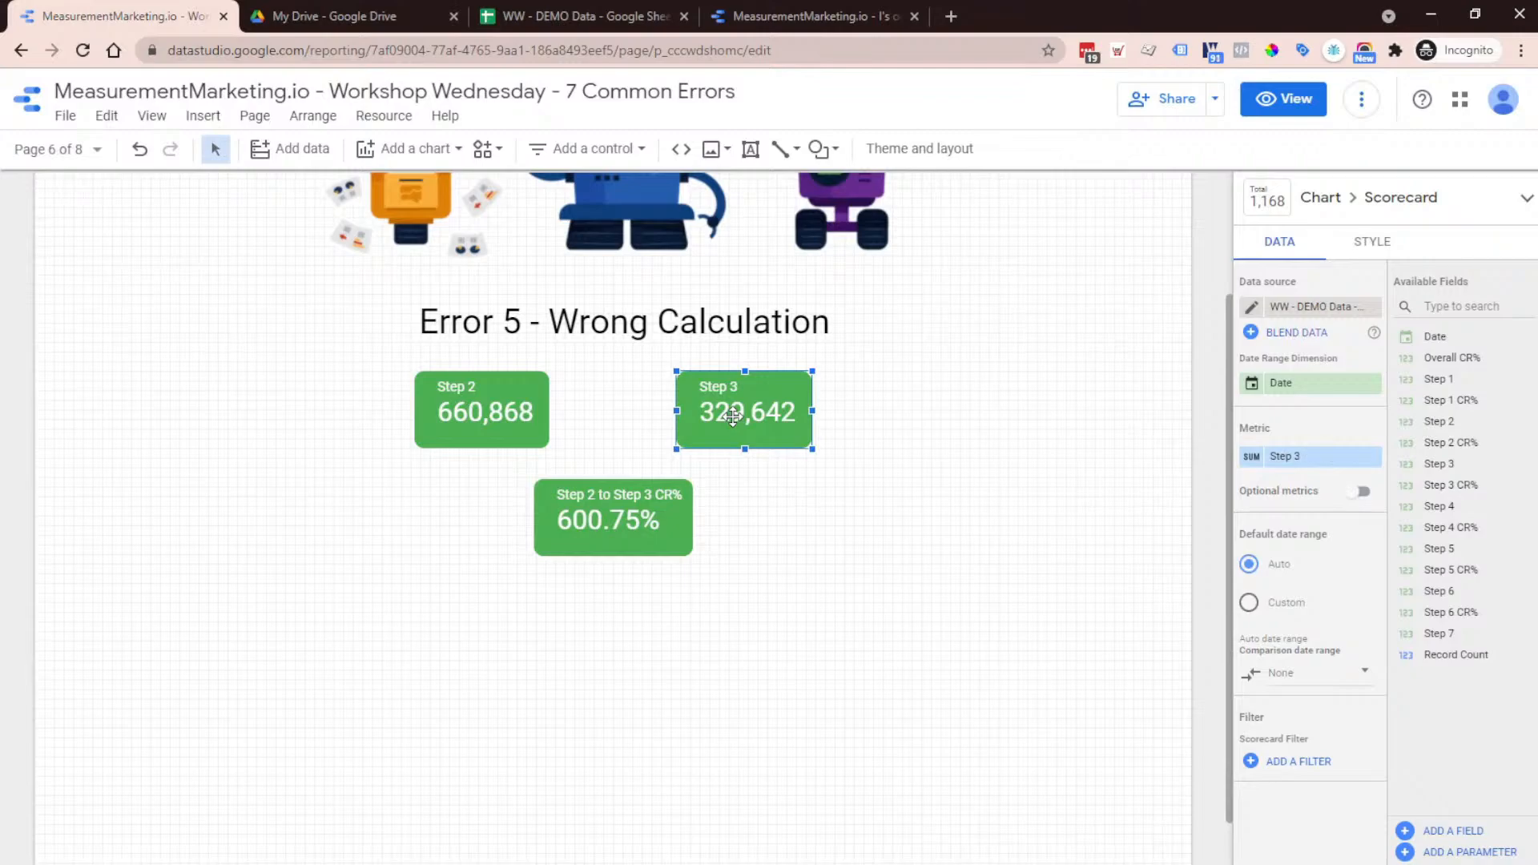
pyautogui.keyDown('shift'); pyautogui.click(474, 397); pyautogui.keyUp('shift')
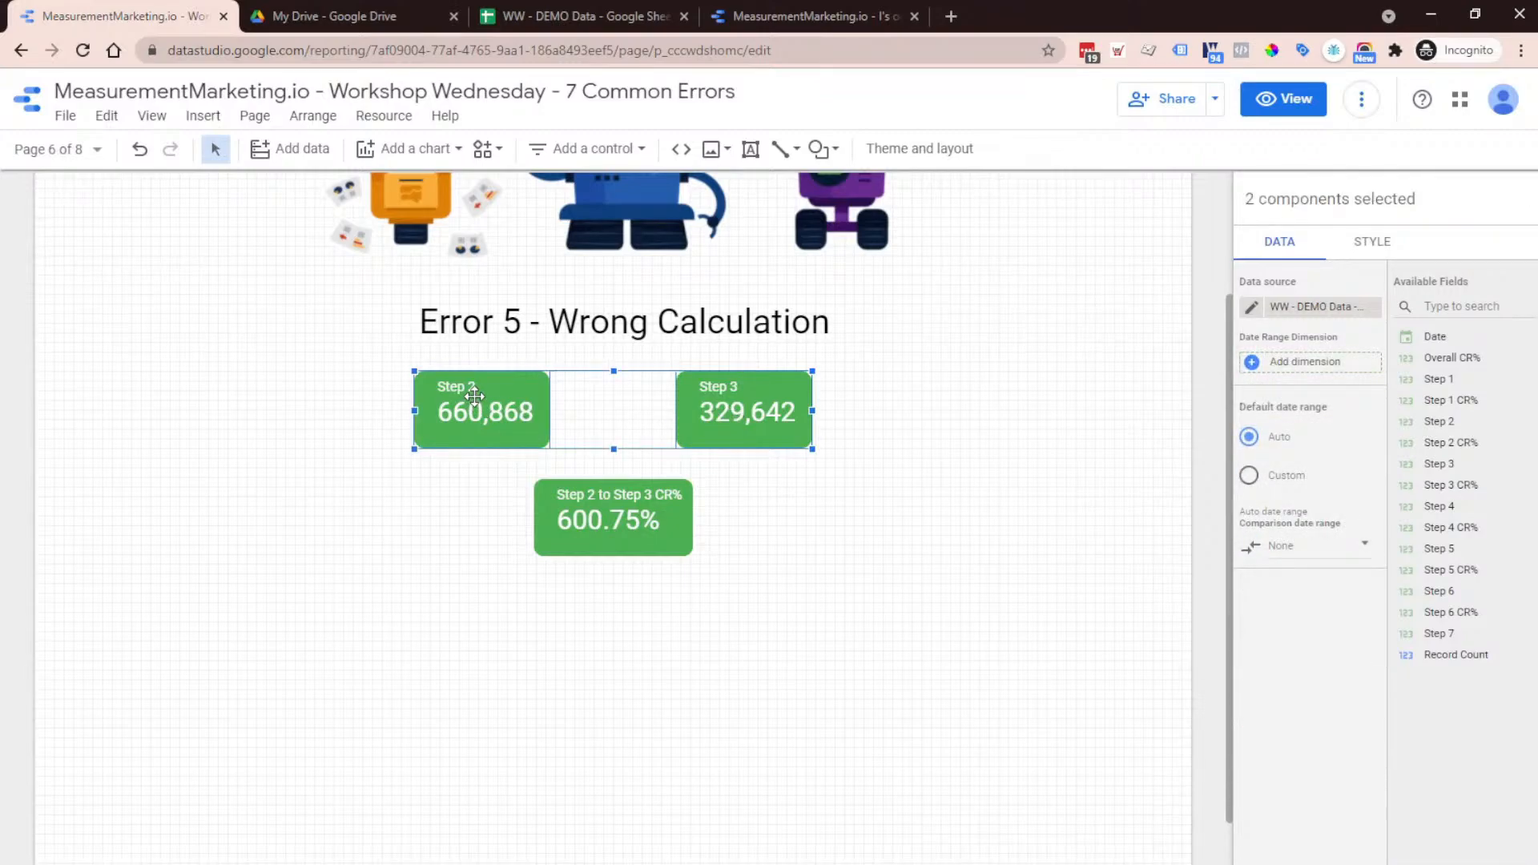
pyautogui.rightClick(475, 397)
pyautogui.click(506, 852)
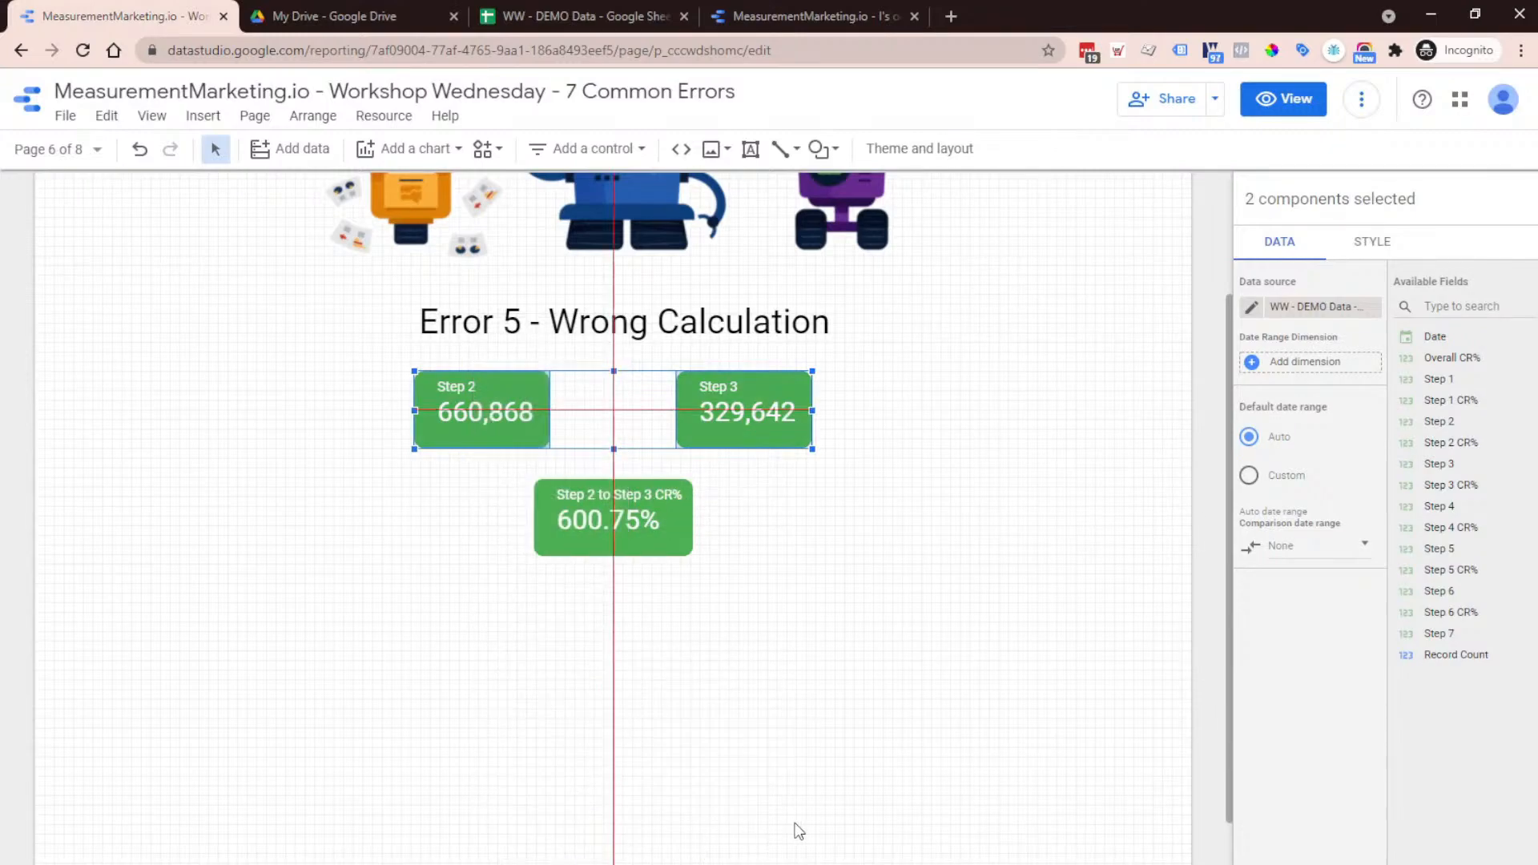
pyautogui.moveTo(664, 440); pyautogui.dragTo(648, 622)
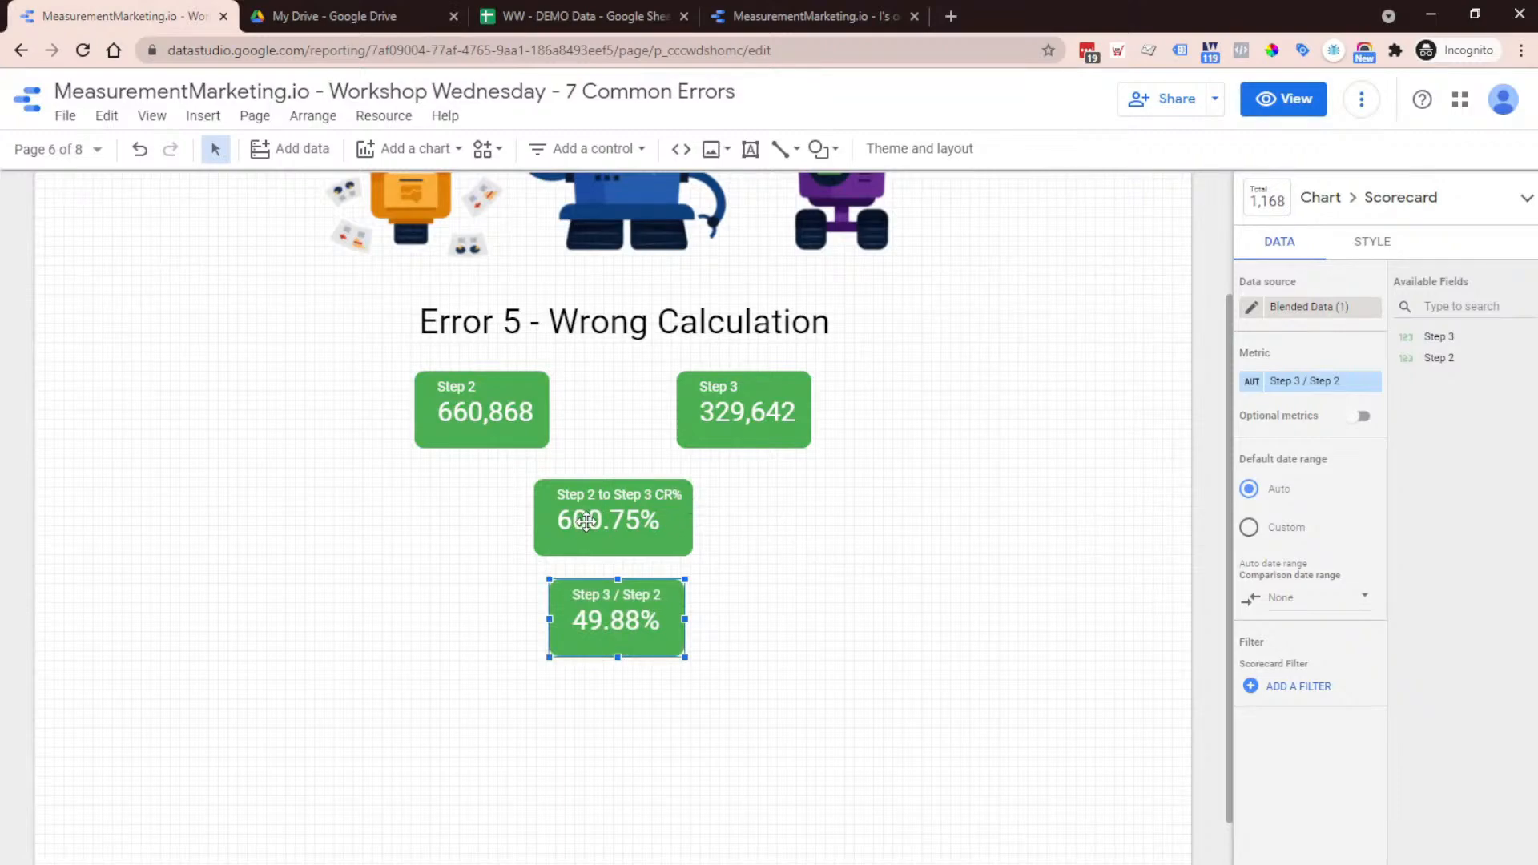
# Inspect the formula and aggregation of the blended Step 3 / Step 2 scorecard's metric without editing them
pyautogui.click(1252, 389)
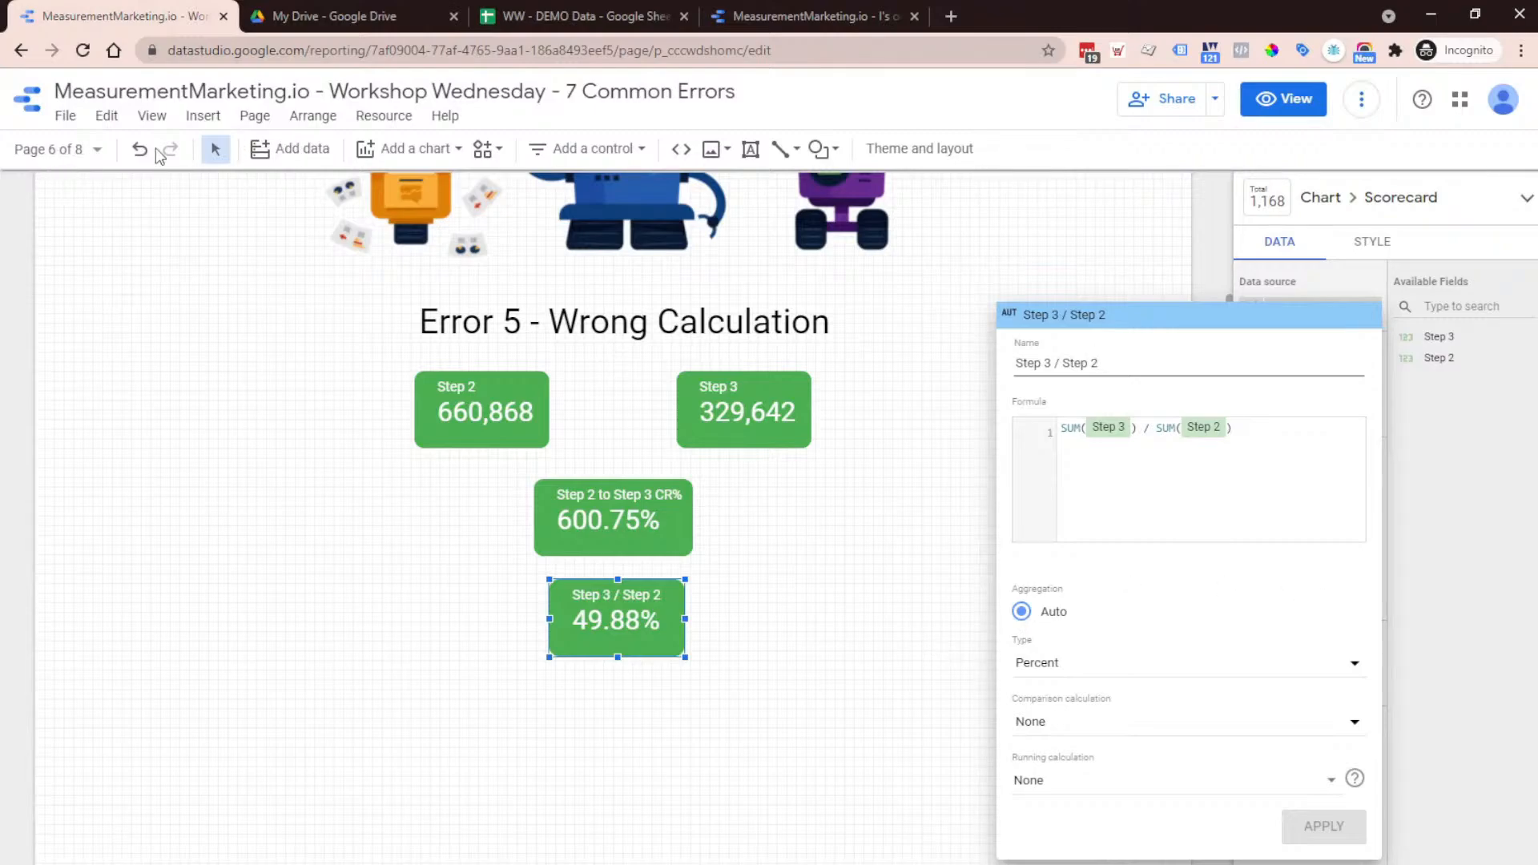
pyautogui.click(1295, 107)
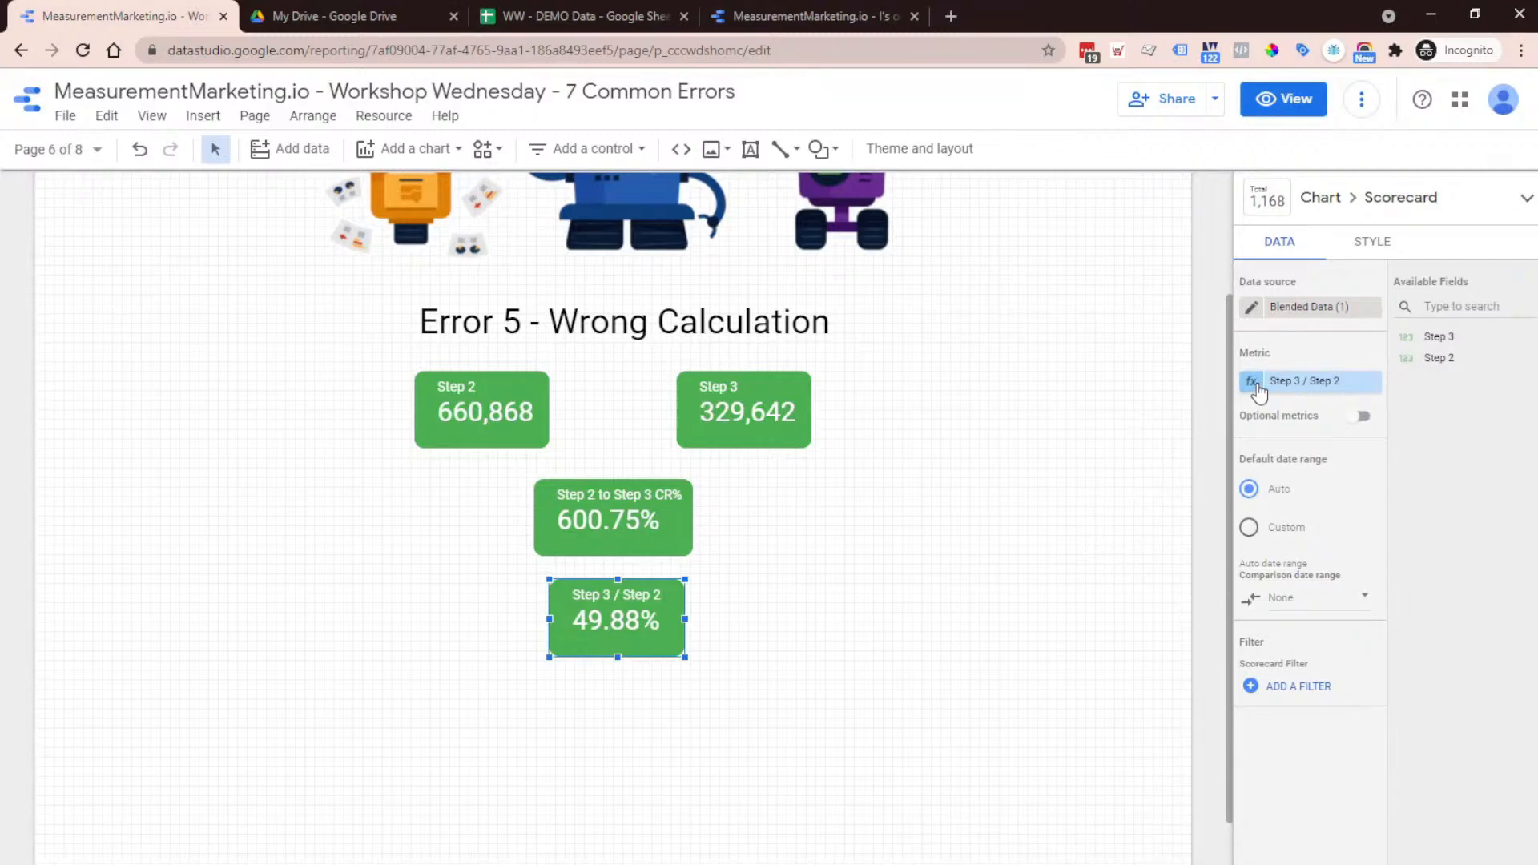
# Set the aggregation of the Step 2 to Step 3 CR% scorecard's metric to Average
pyautogui.click(575, 505)
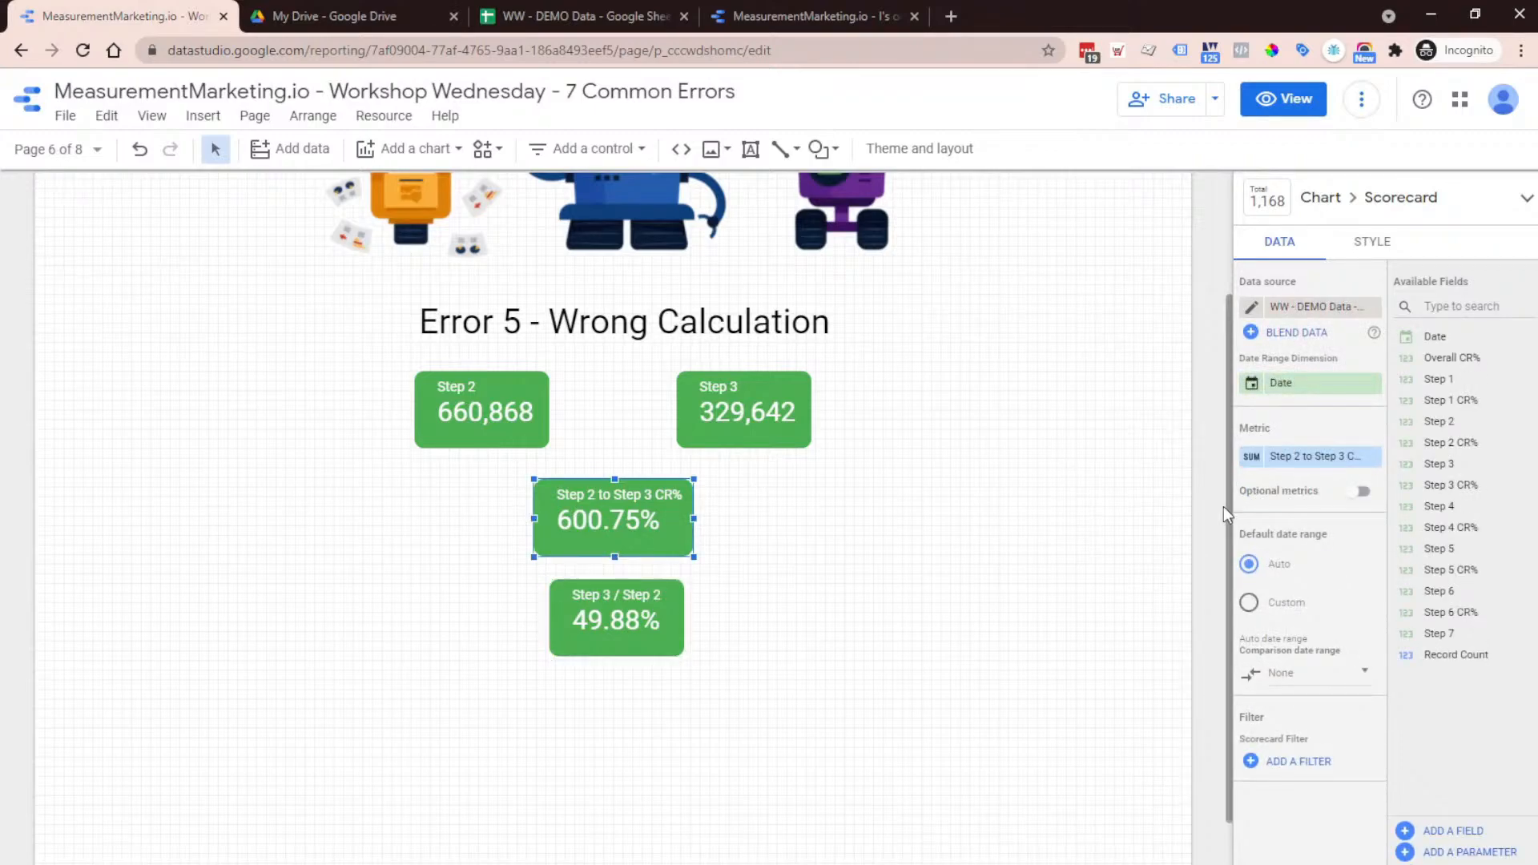
pyautogui.click(1252, 459)
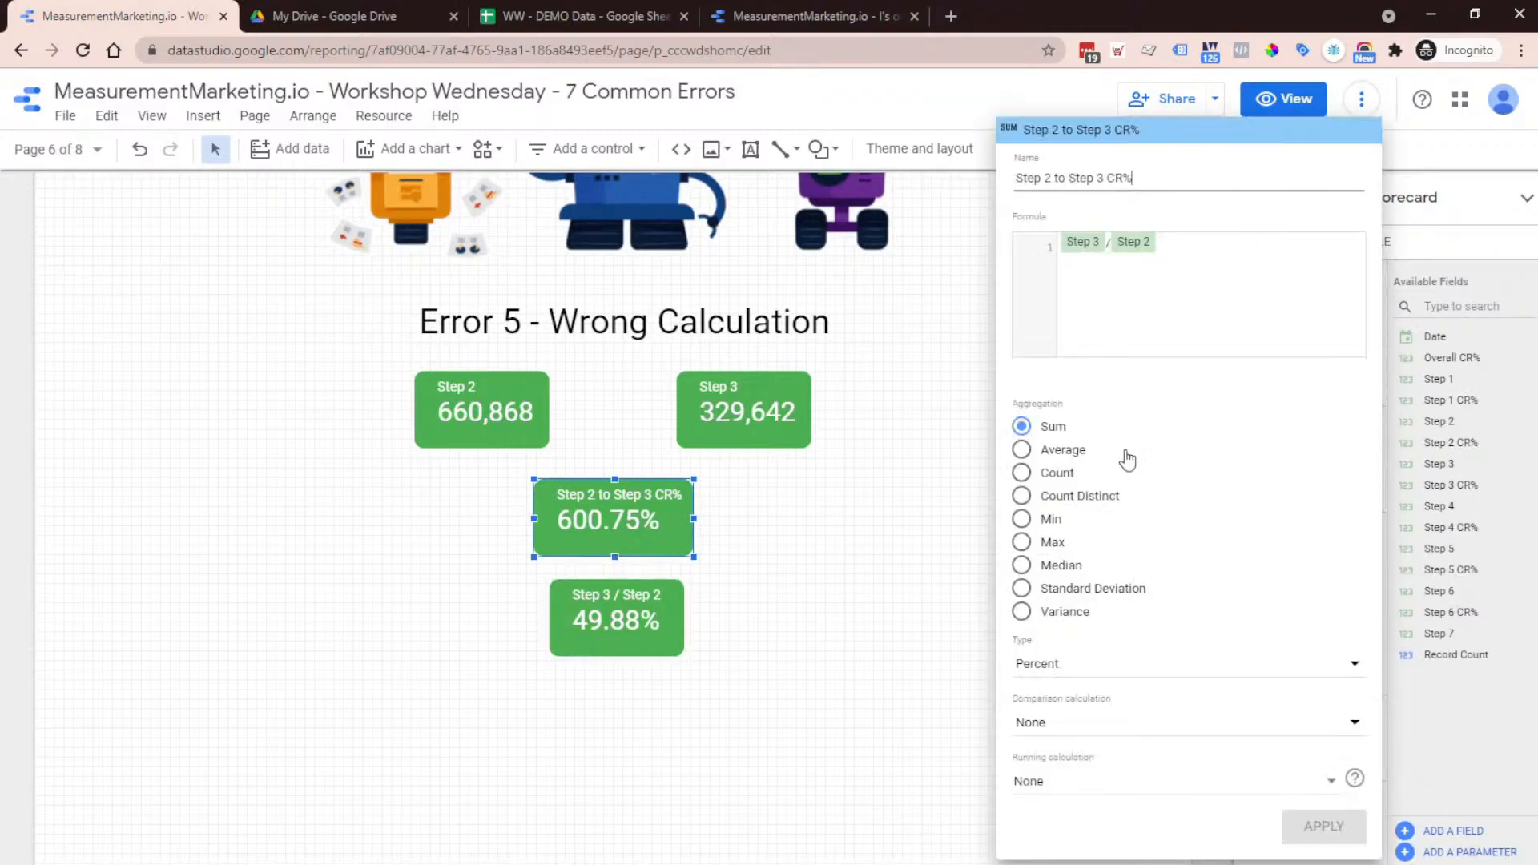
pyautogui.click(1021, 451)
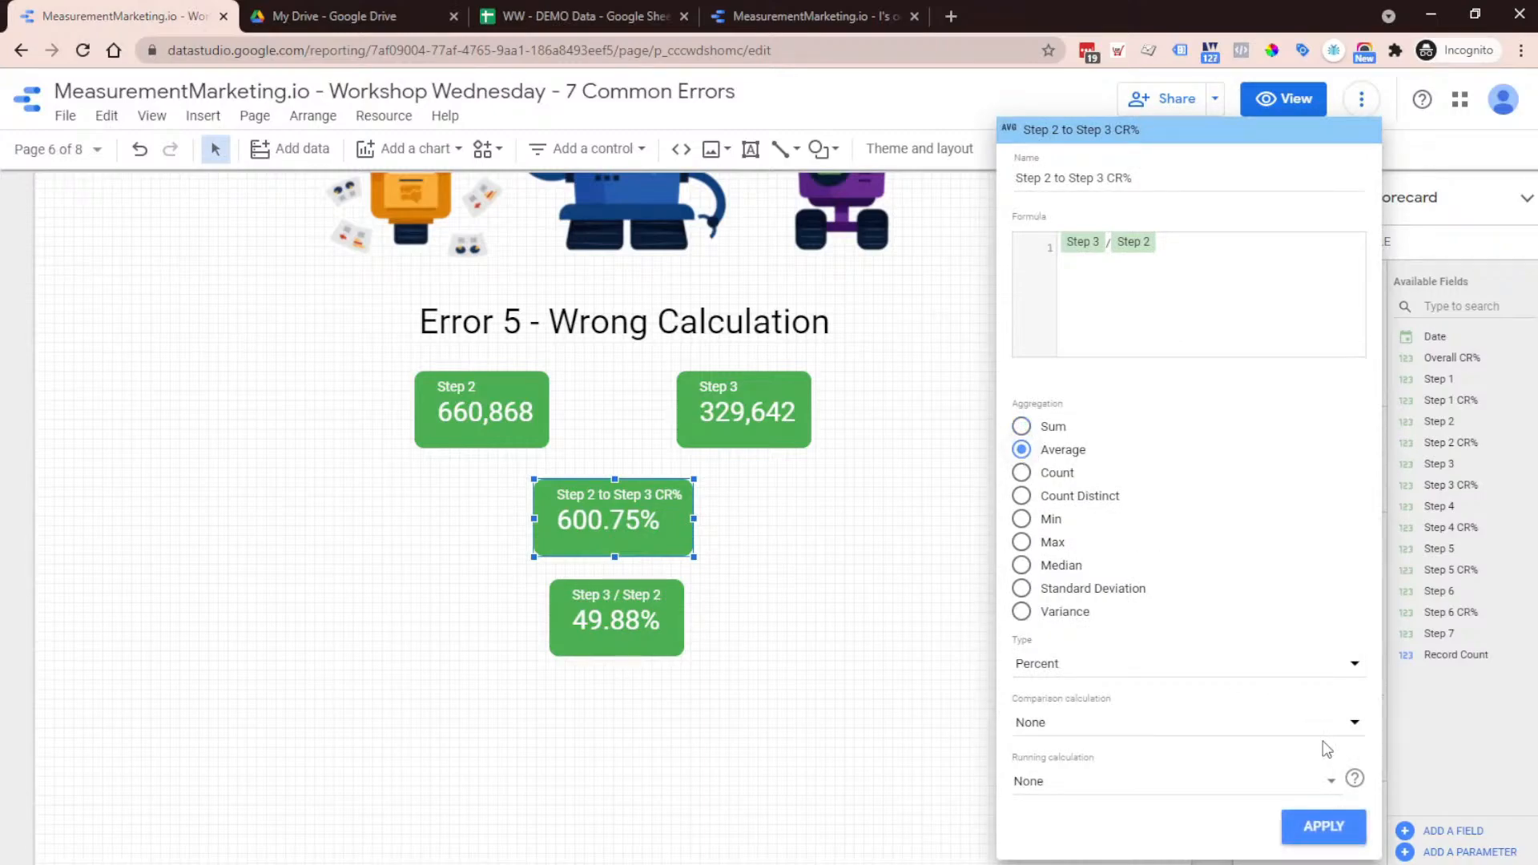
pyautogui.click(1323, 829)
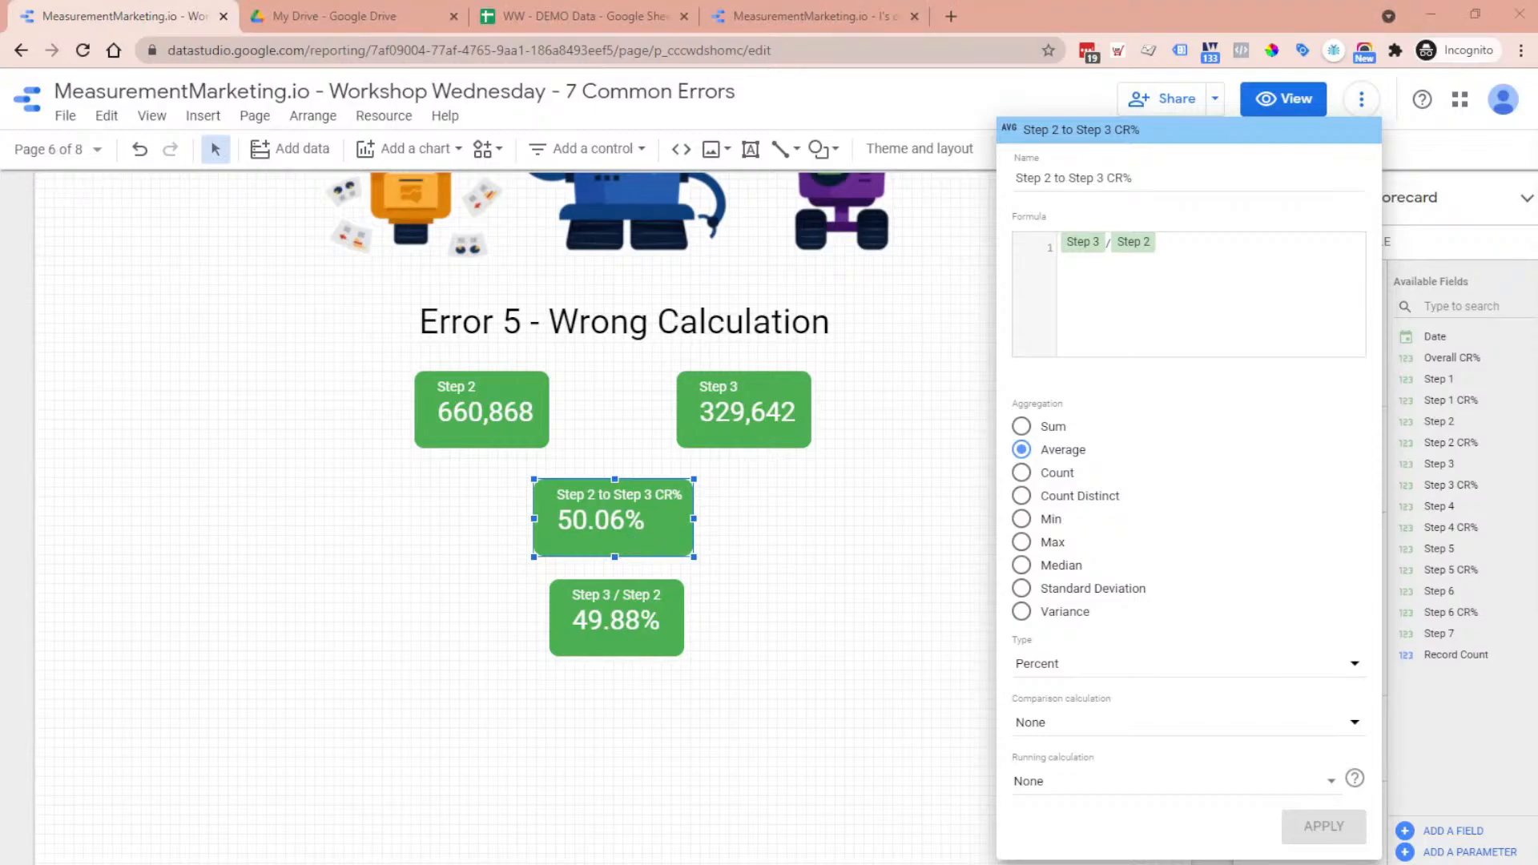
# Check the Step 2 to Step 3 conversion rate in Calculator by dividing 329642 by 660868, and close Calculator when done
pyautogui.moveTo(1537, 201); pyautogui.dragTo(1146, 302)
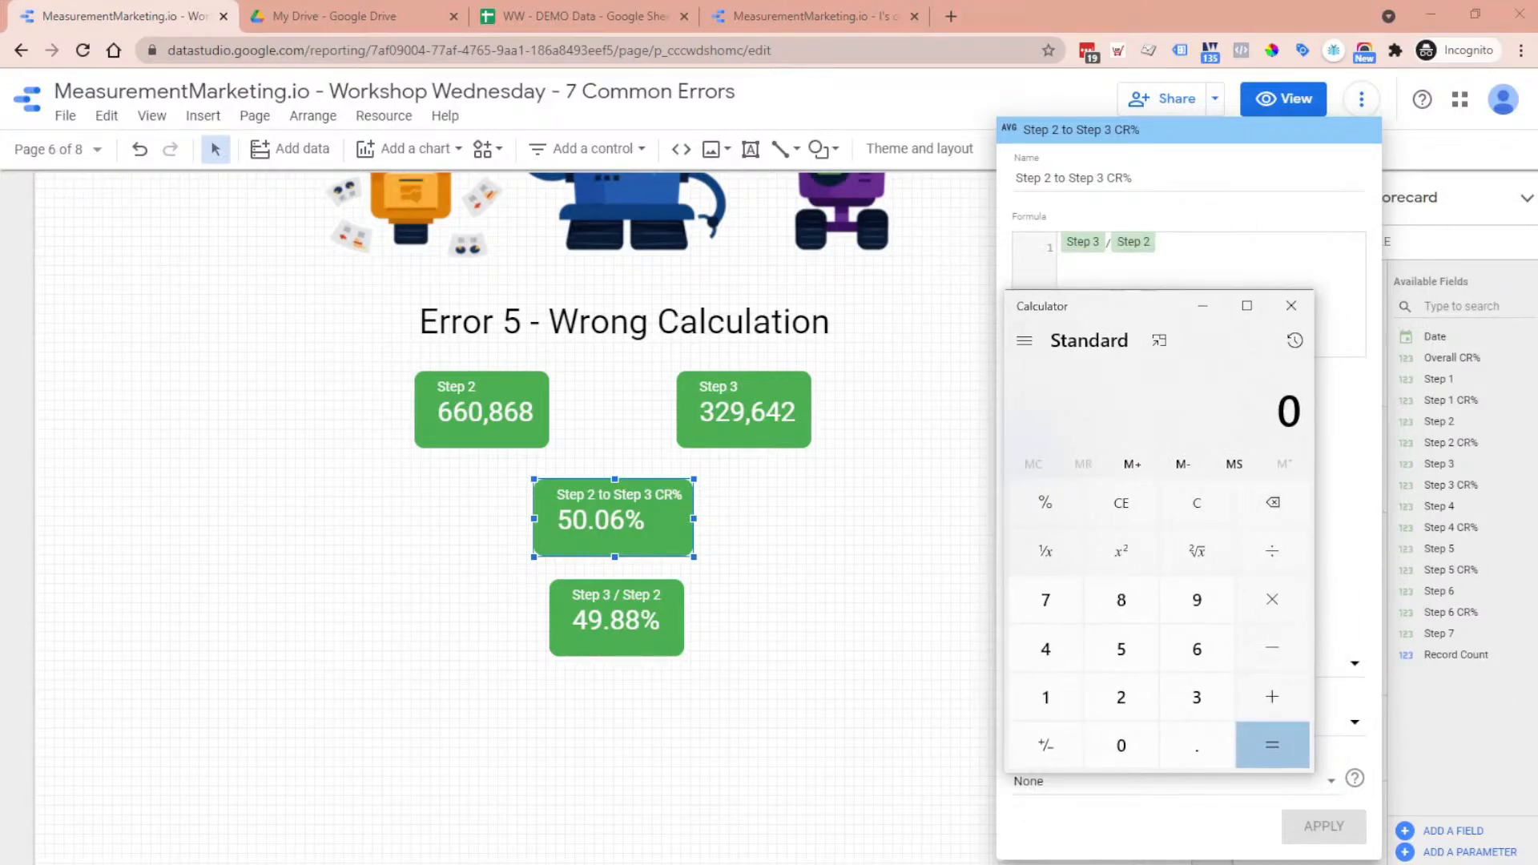
pyautogui.write('32')
pyautogui.press('Escape')
pyautogui.write('329642')
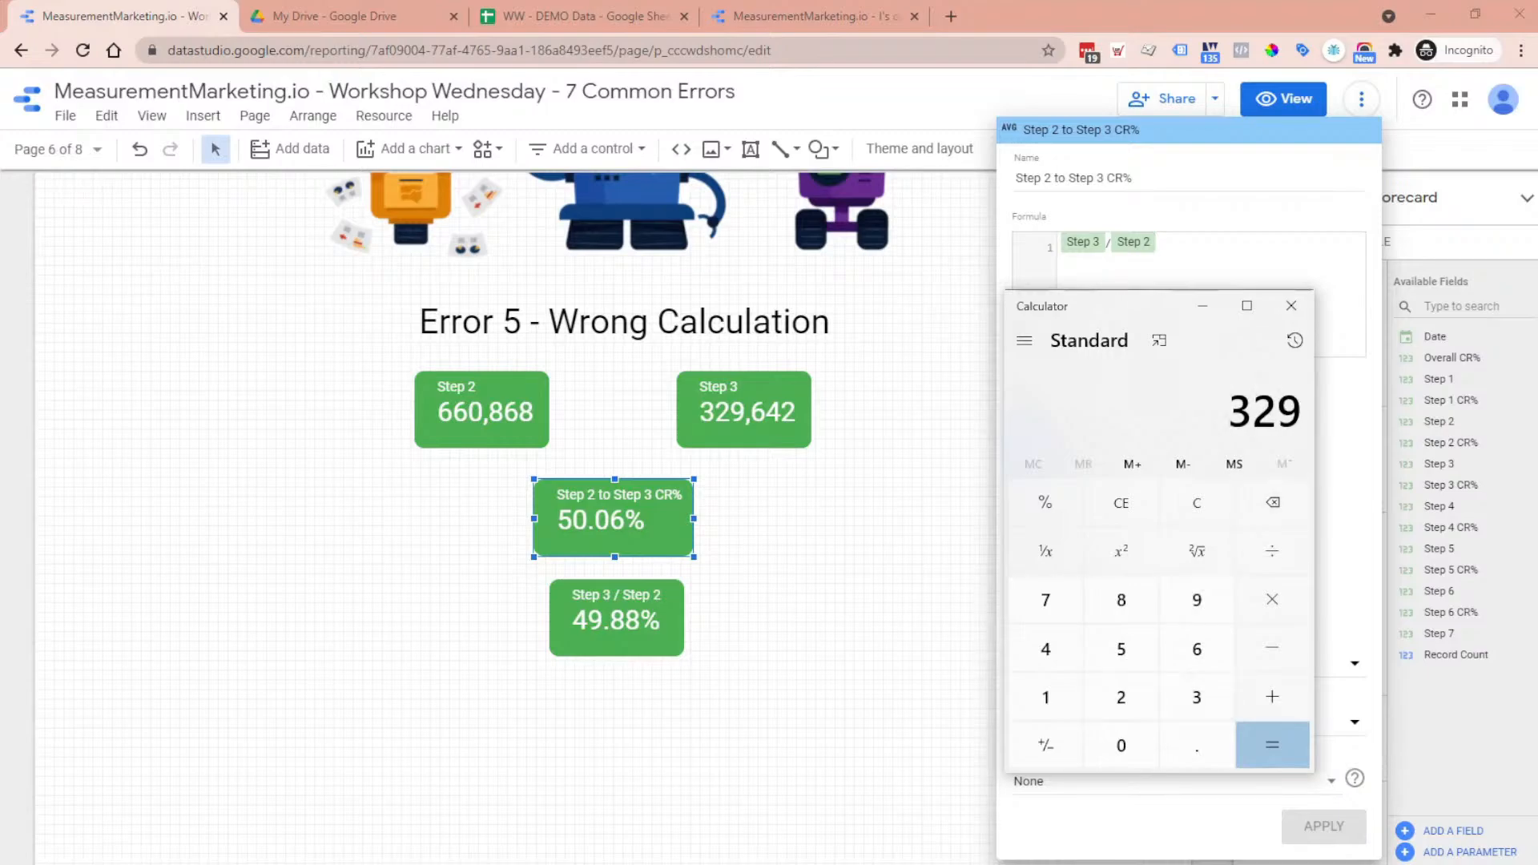
pyautogui.press('/')
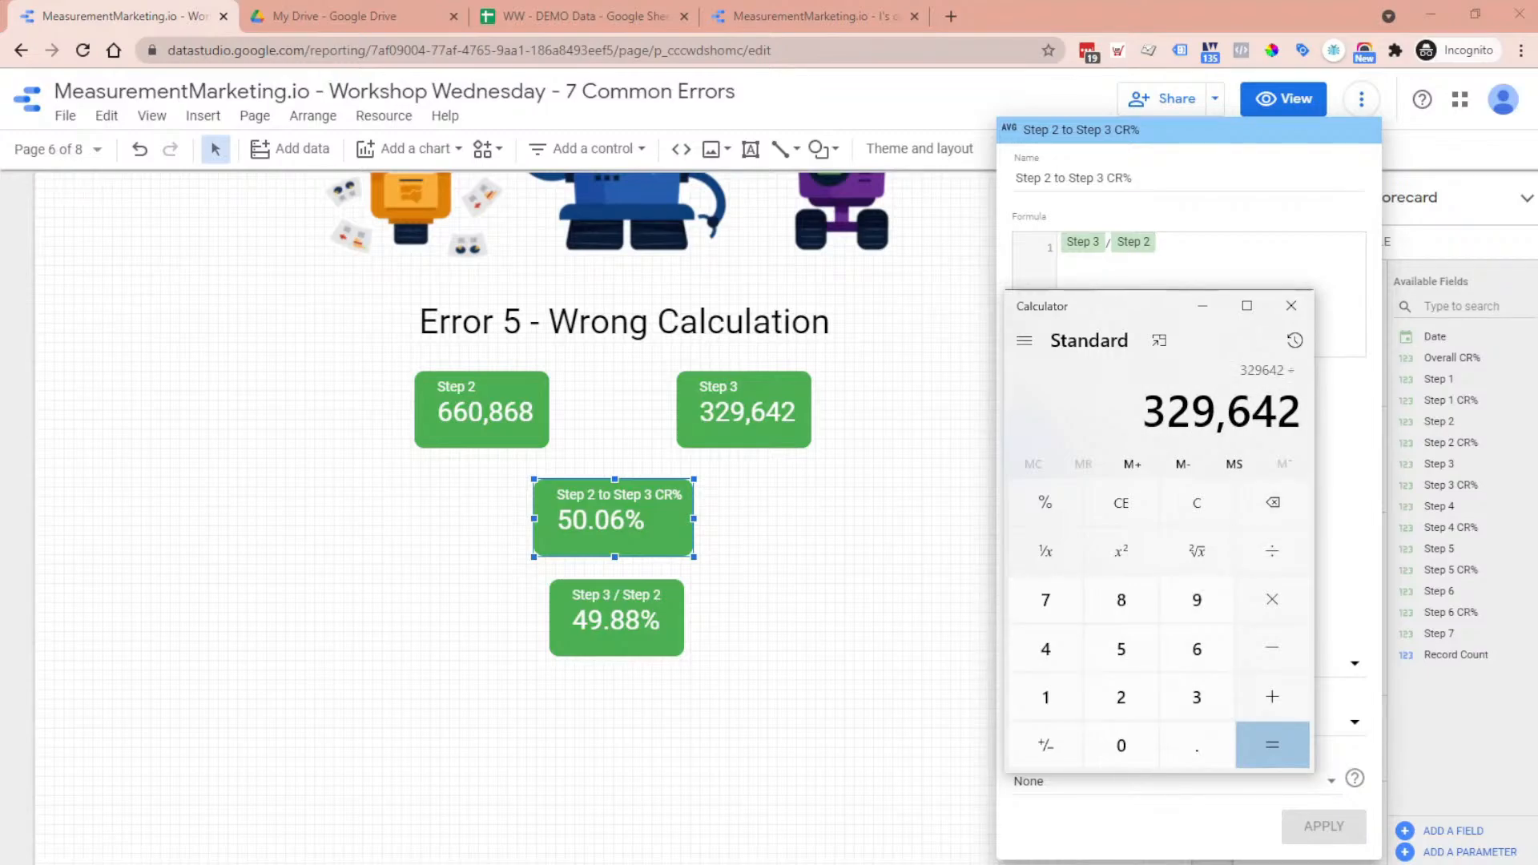
pyautogui.write('660868')
pyautogui.press('Return')
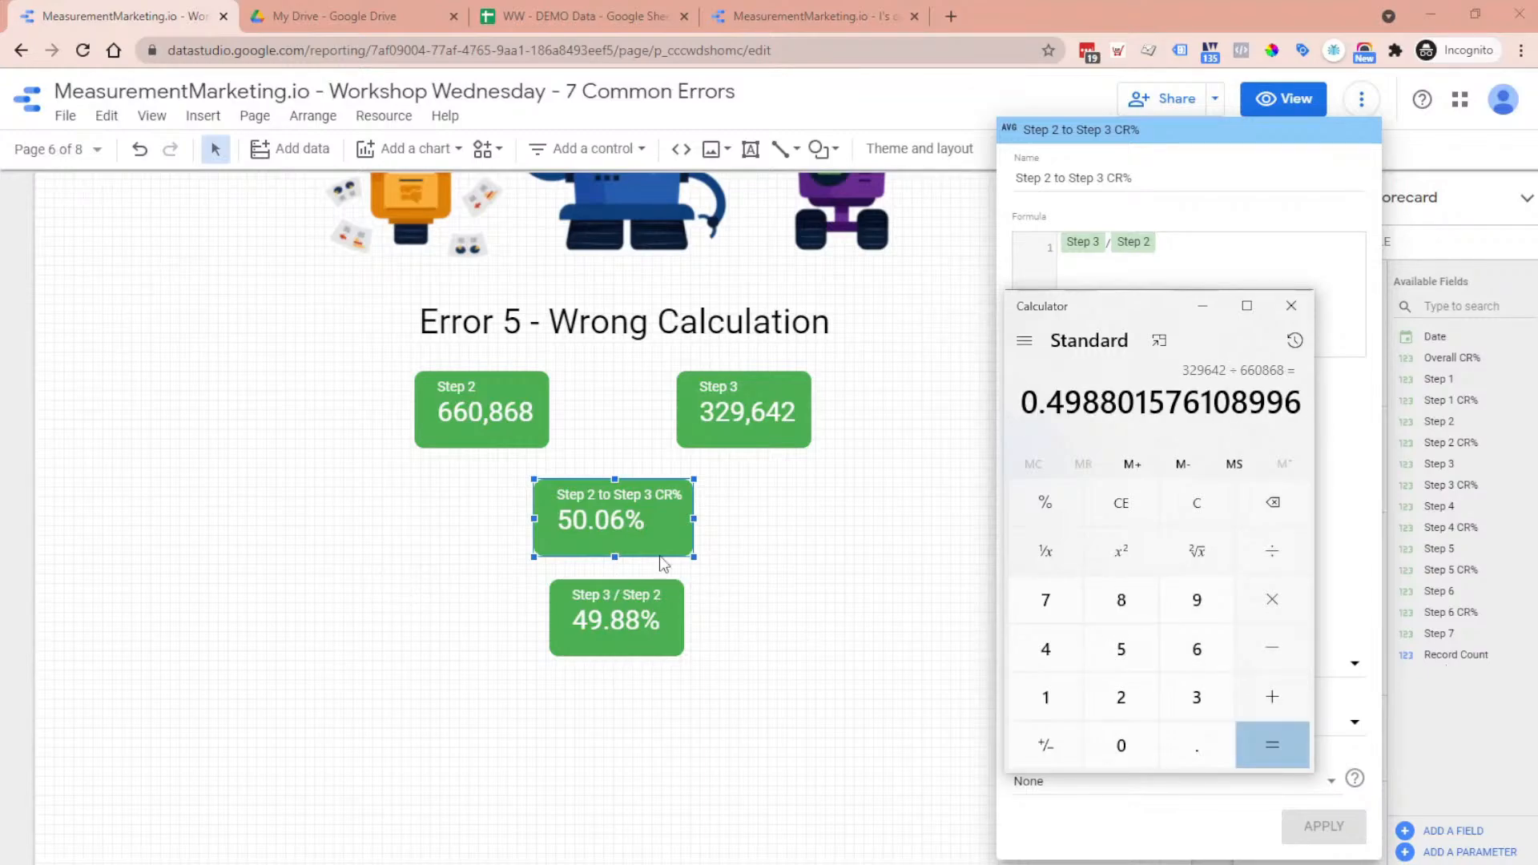
pyautogui.click(1291, 305)
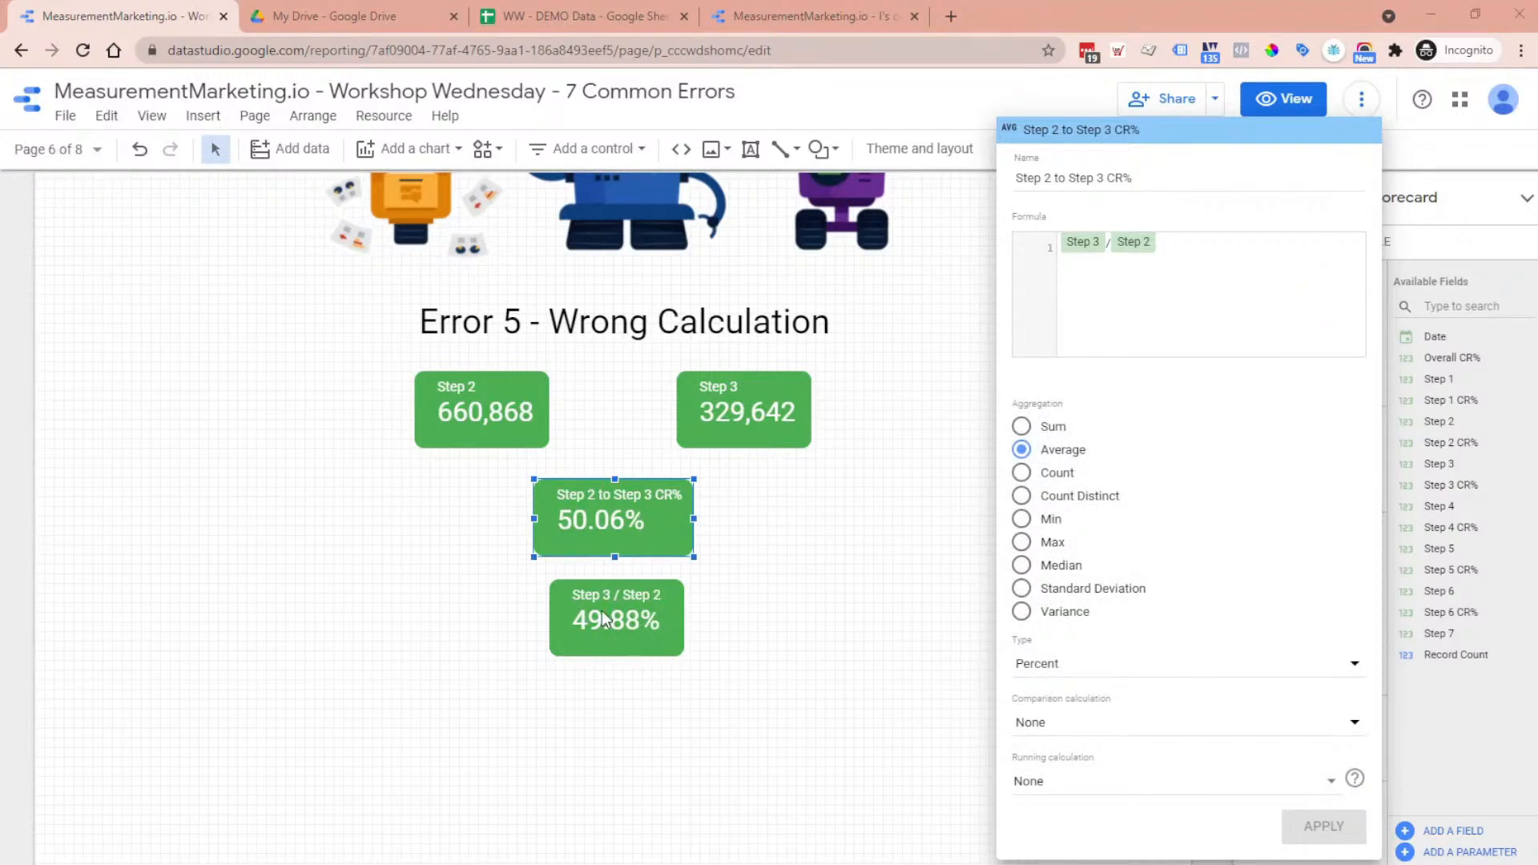
# Change the Step 2 to Step 3 CR% metric's formula to SUM(Step 3)/SUM(Step 2) and apply it
pyautogui.click(1062, 253)
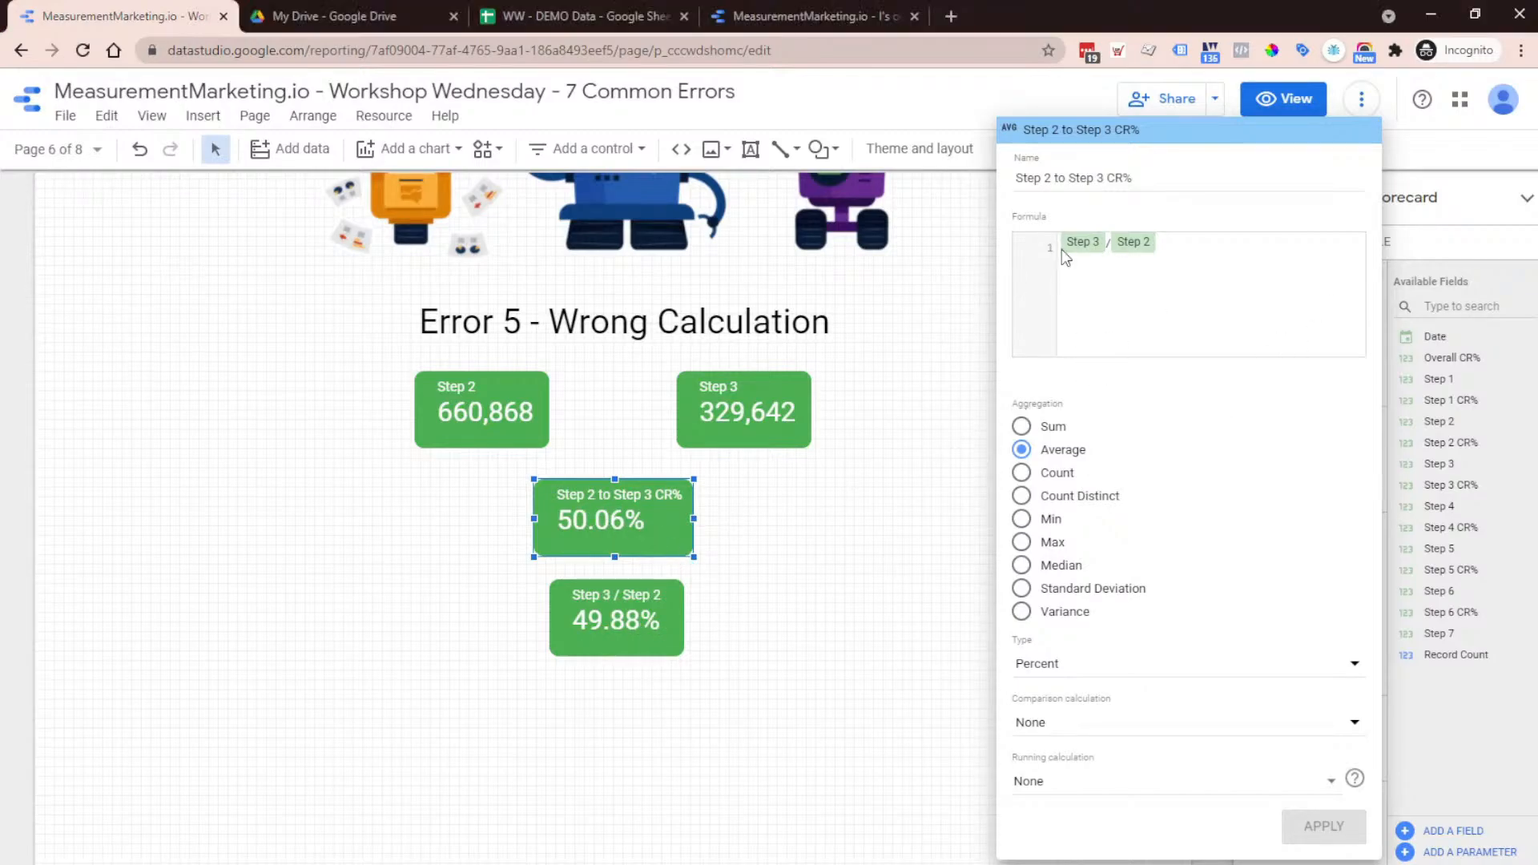
pyautogui.write('SUM(')
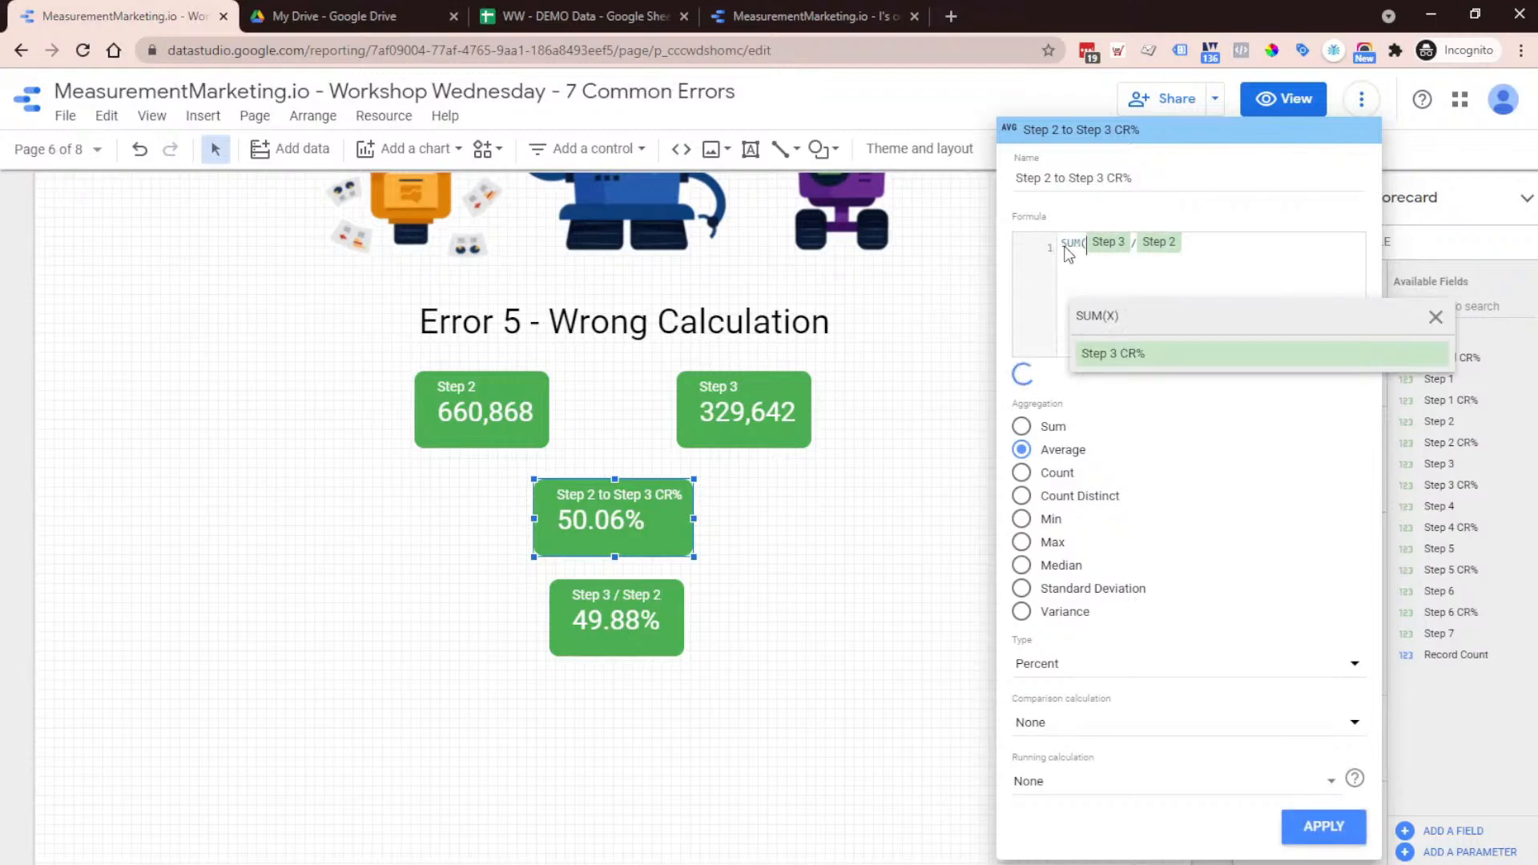
pyautogui.press('Right')
pyautogui.write(')')
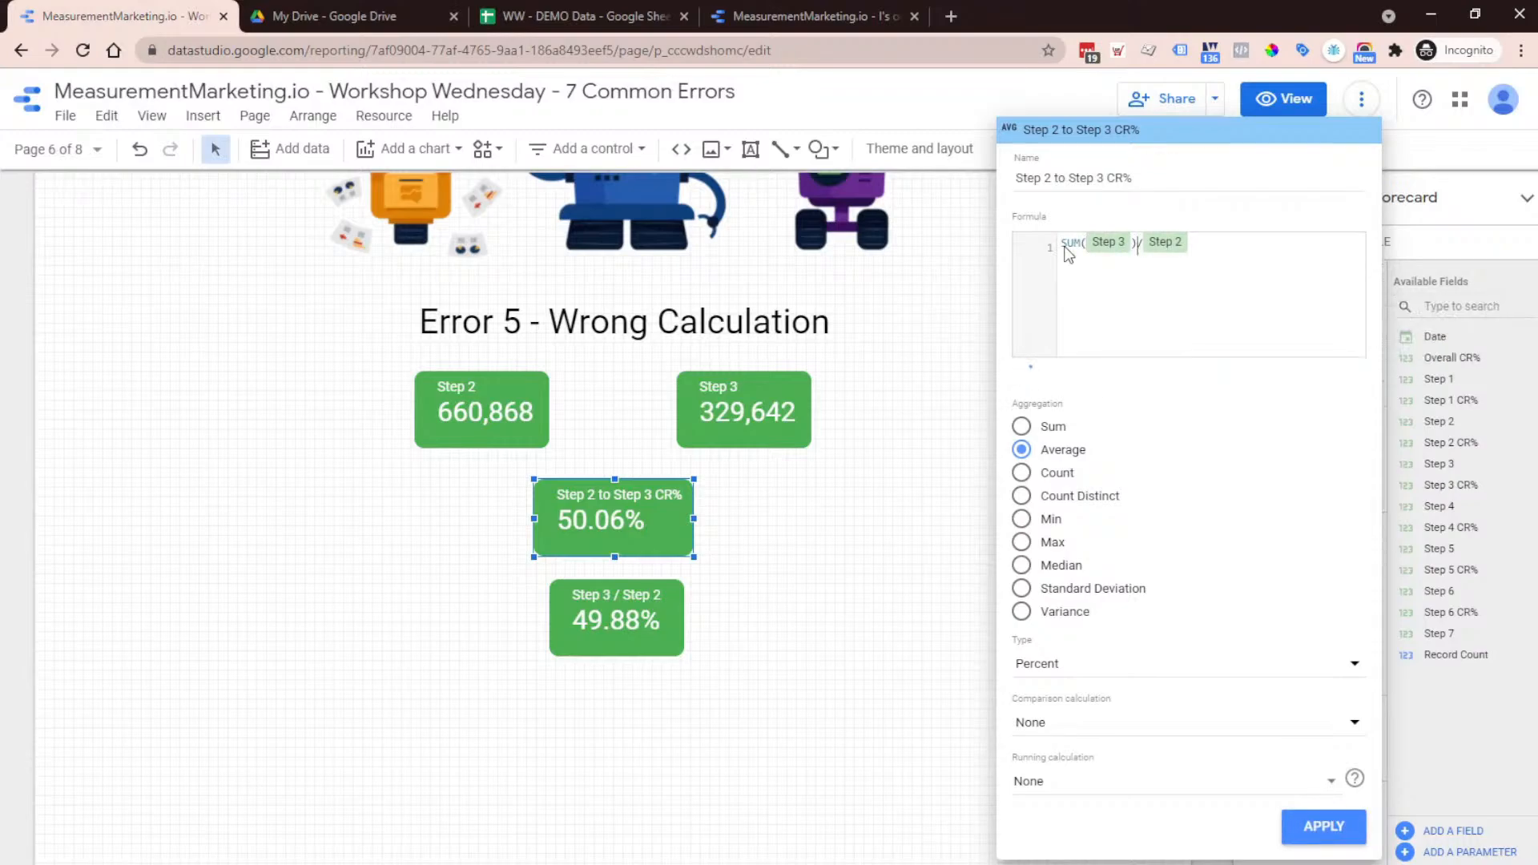
pyautogui.press('Right')
pyautogui.write('SUM(')
pyautogui.press('Right')
pyautogui.write(')')
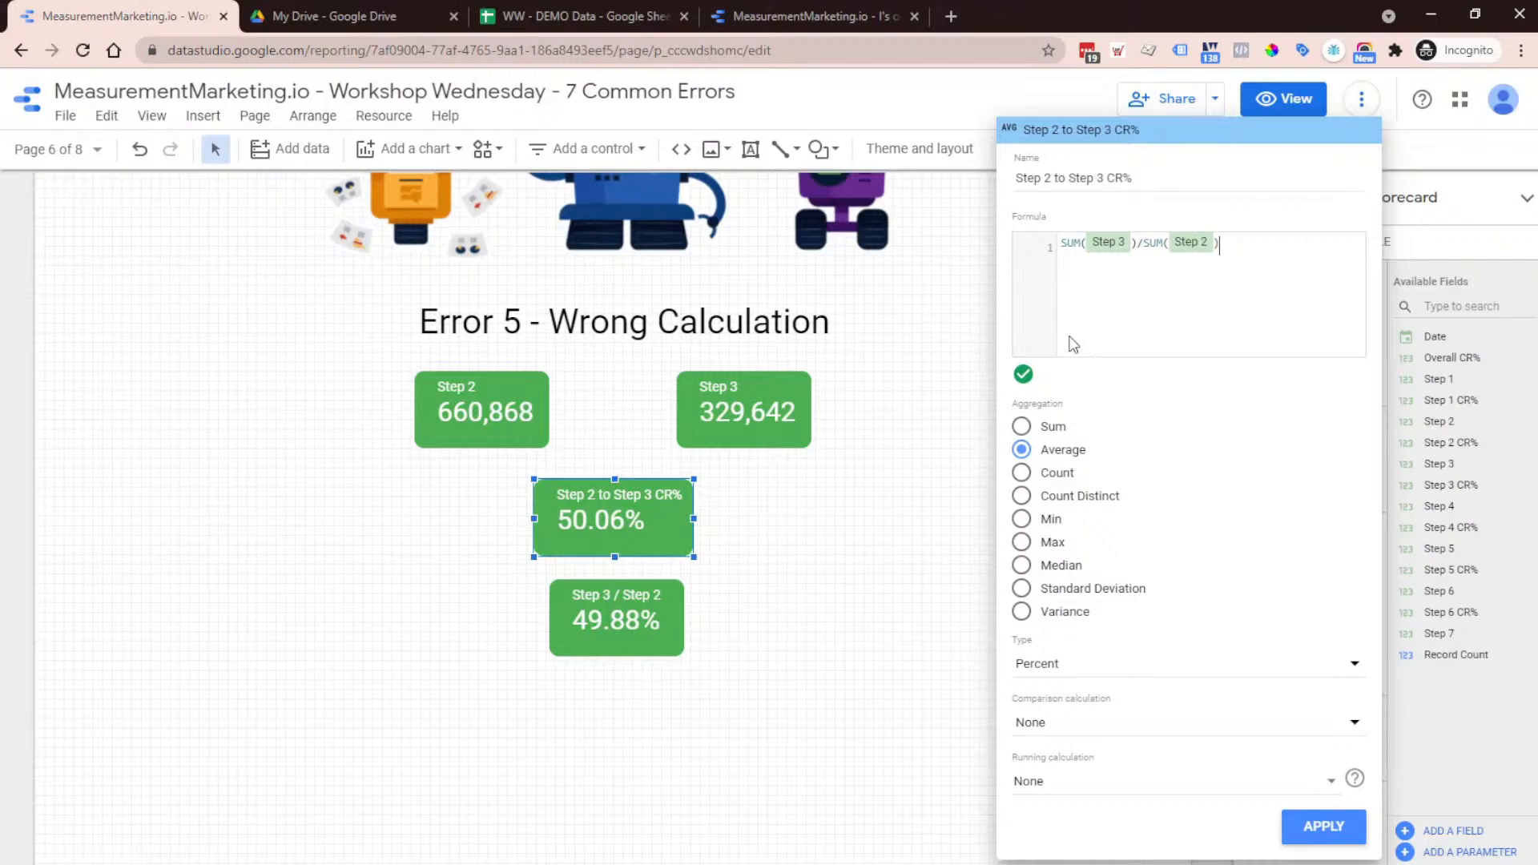
pyautogui.click(1338, 828)
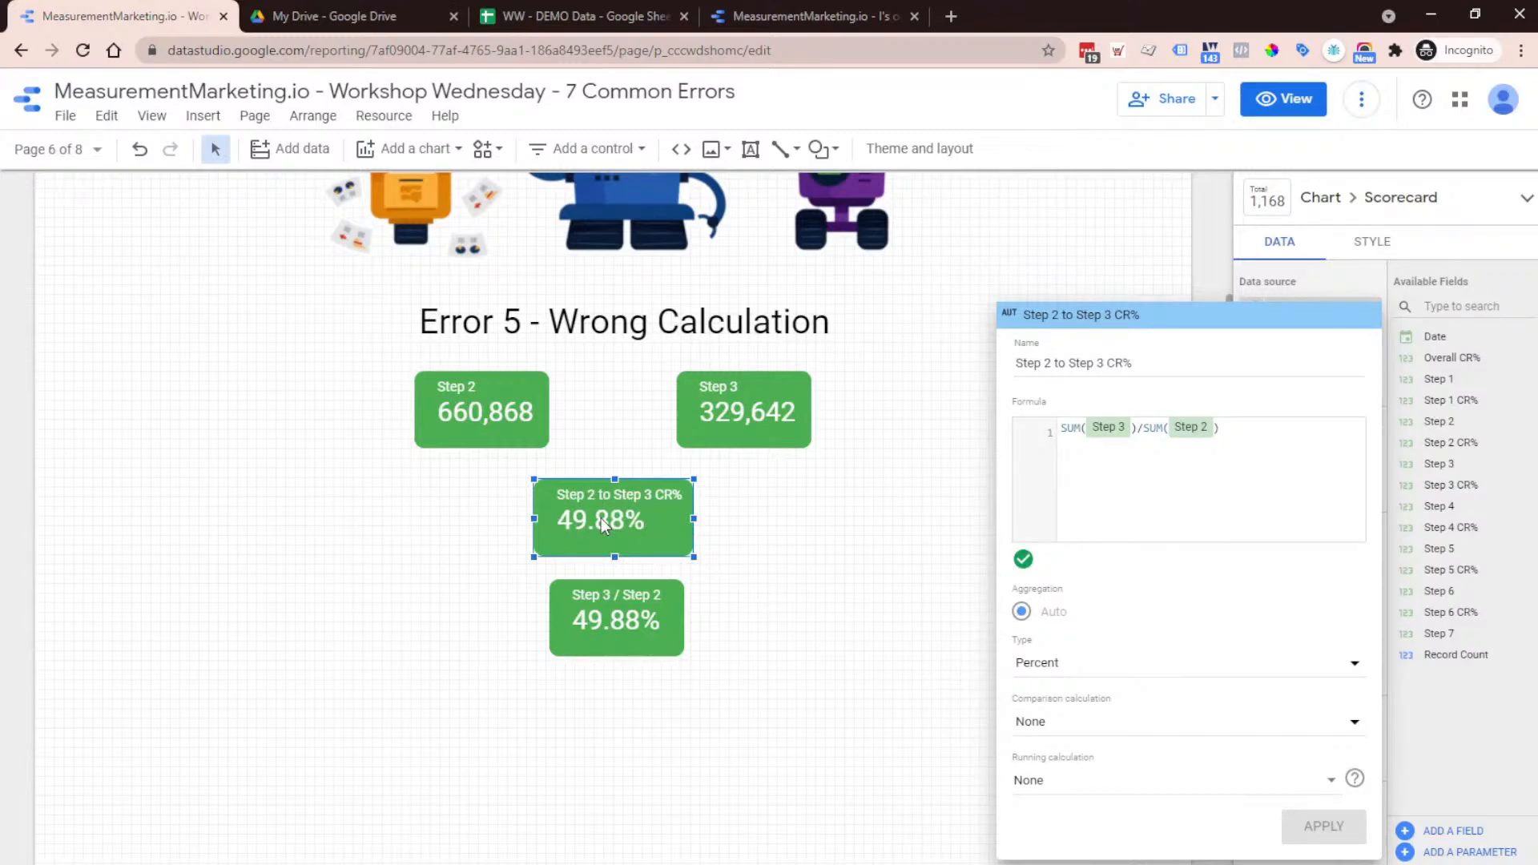
pyautogui.click(896, 565)
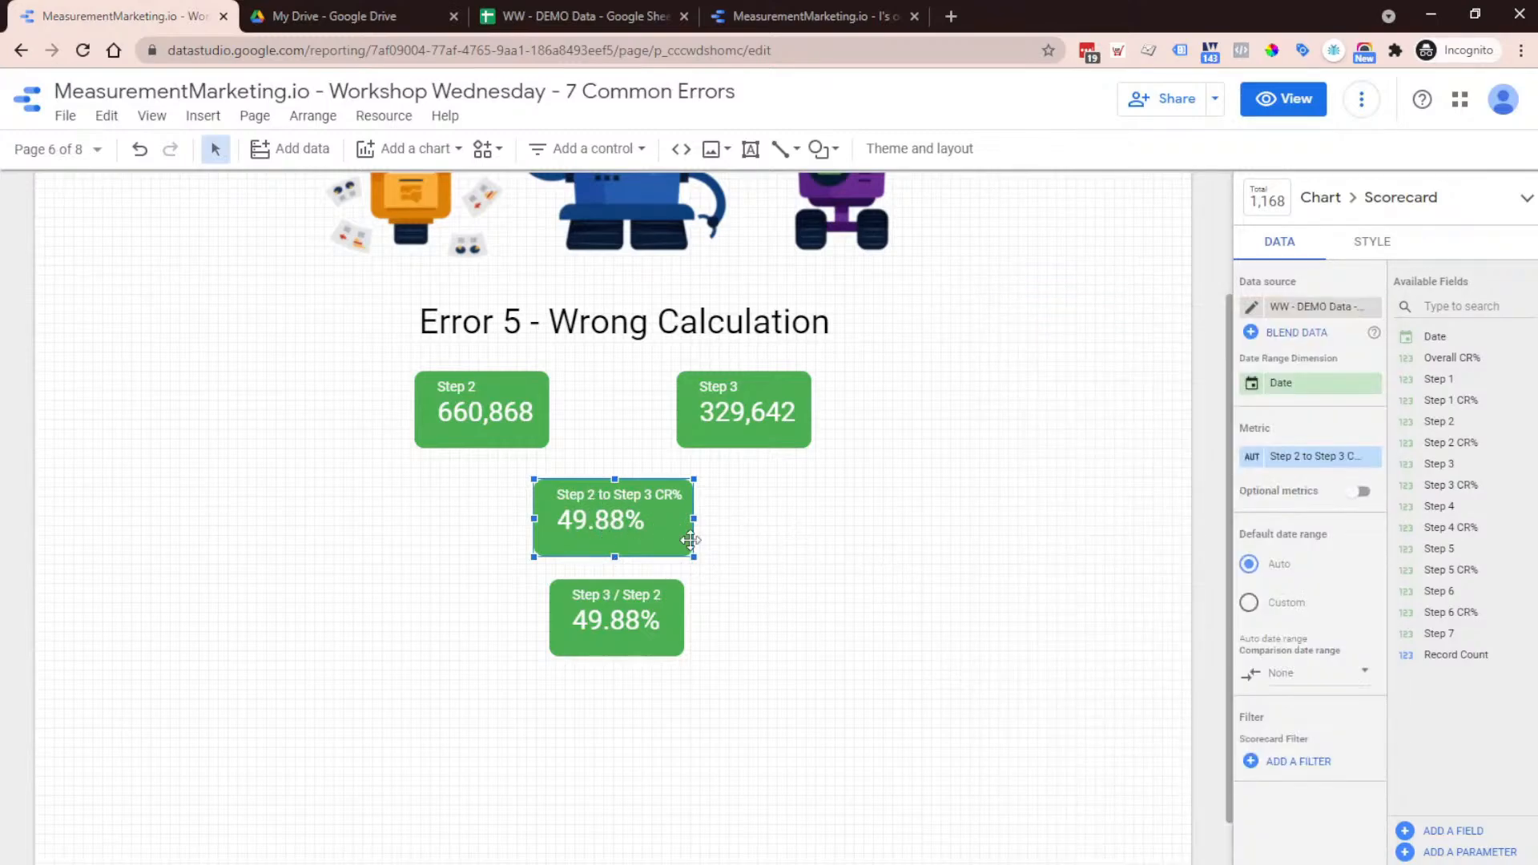
# Add a table beside the conversion rate scorecards and show its summary row
pyautogui.click(411, 154)
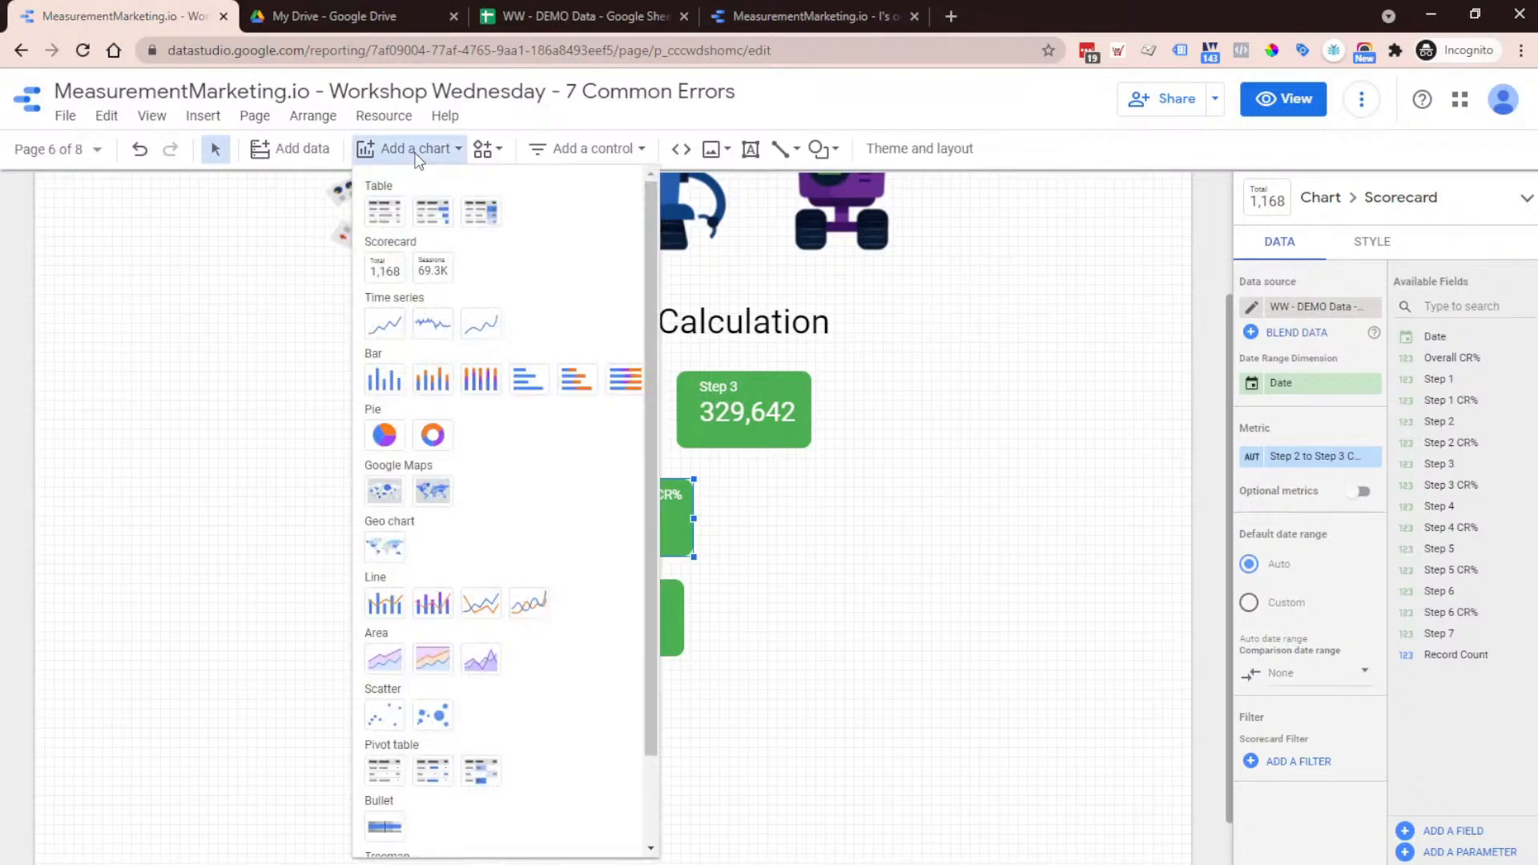
pyautogui.click(384, 212)
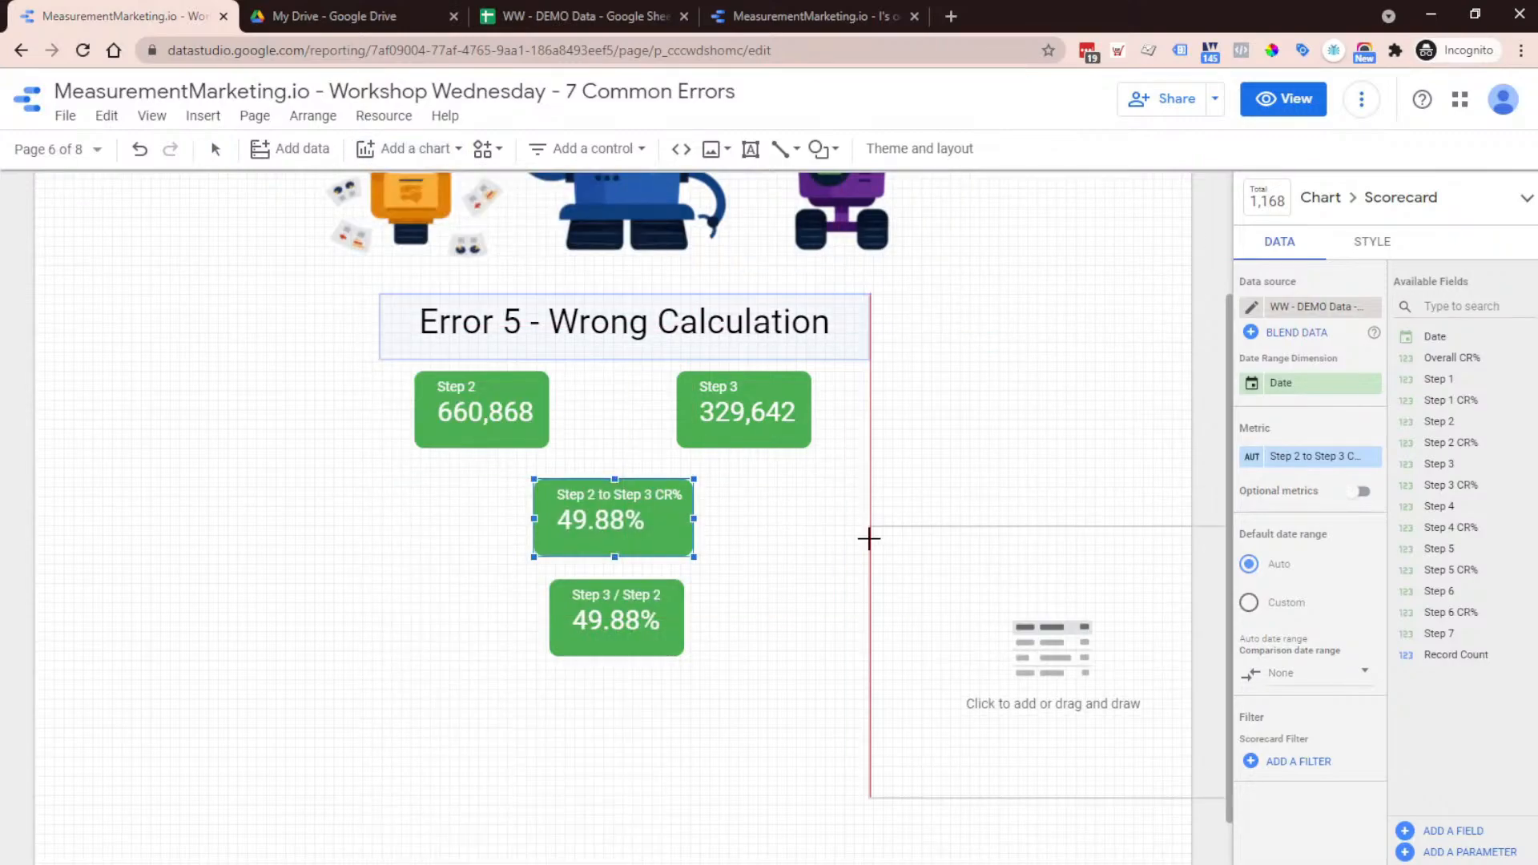
pyautogui.press('Escape')
pyautogui.click(761, 520)
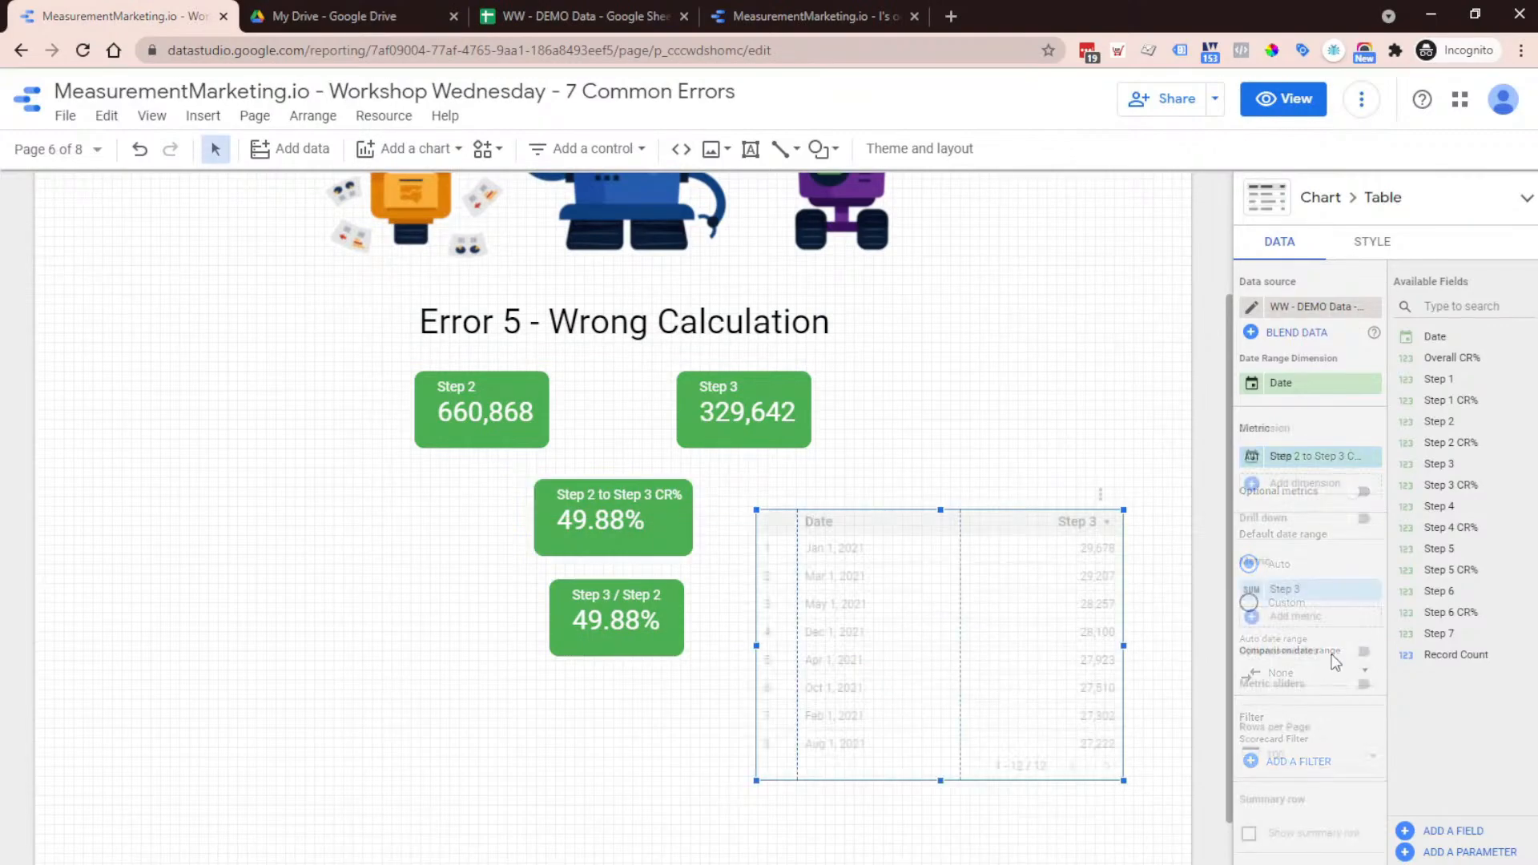
pyautogui.click(1284, 837)
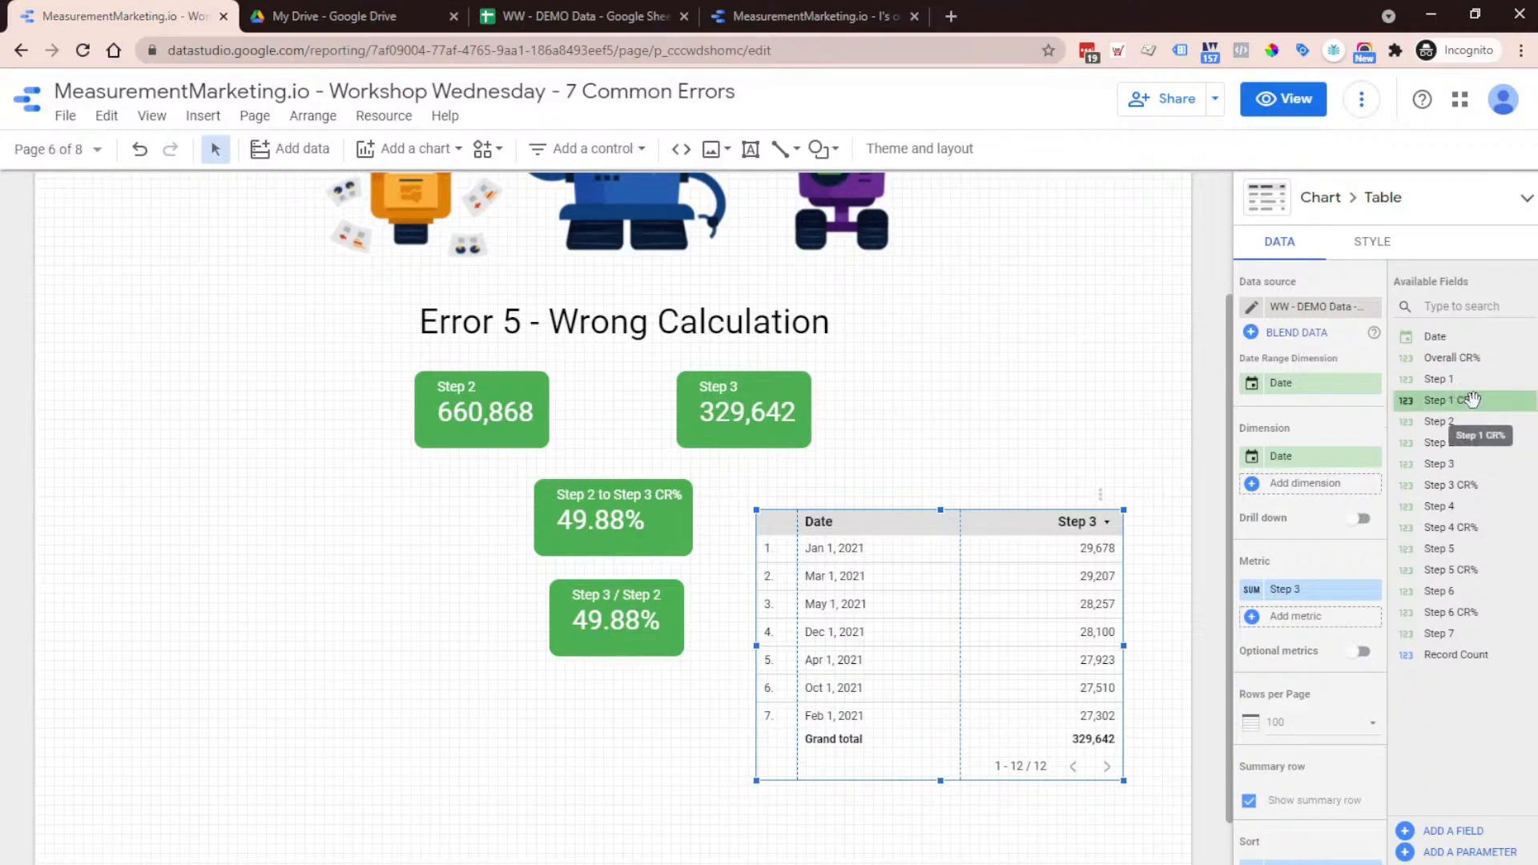
# Replace the new table's Step 3 metric with Step 1 CR%, using the Percent type and Average aggregation
pyautogui.moveTo(1472, 399); pyautogui.dragTo(1314, 591)
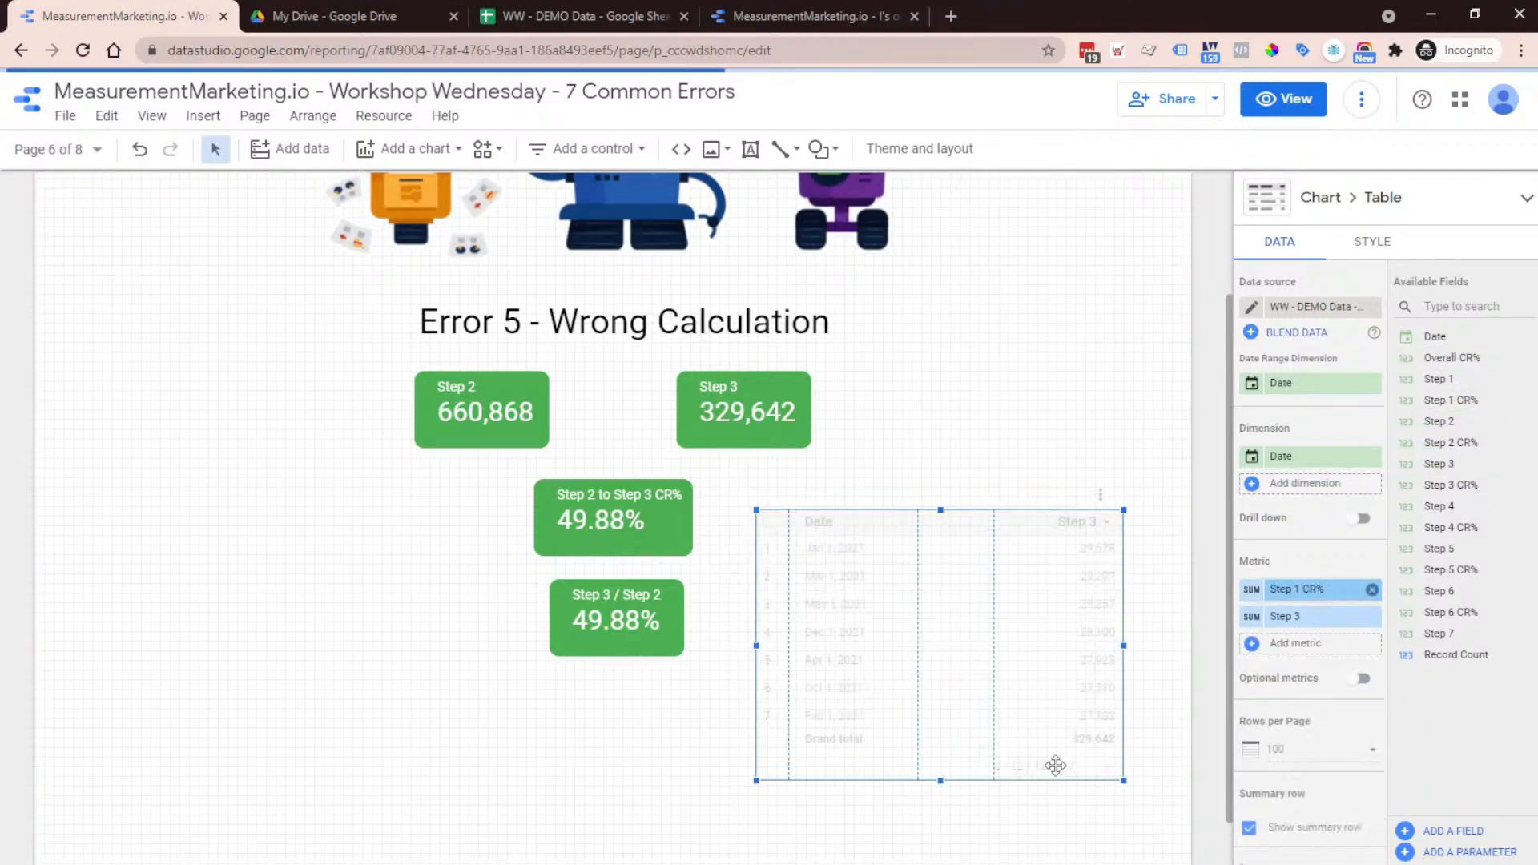
pyautogui.click(1373, 617)
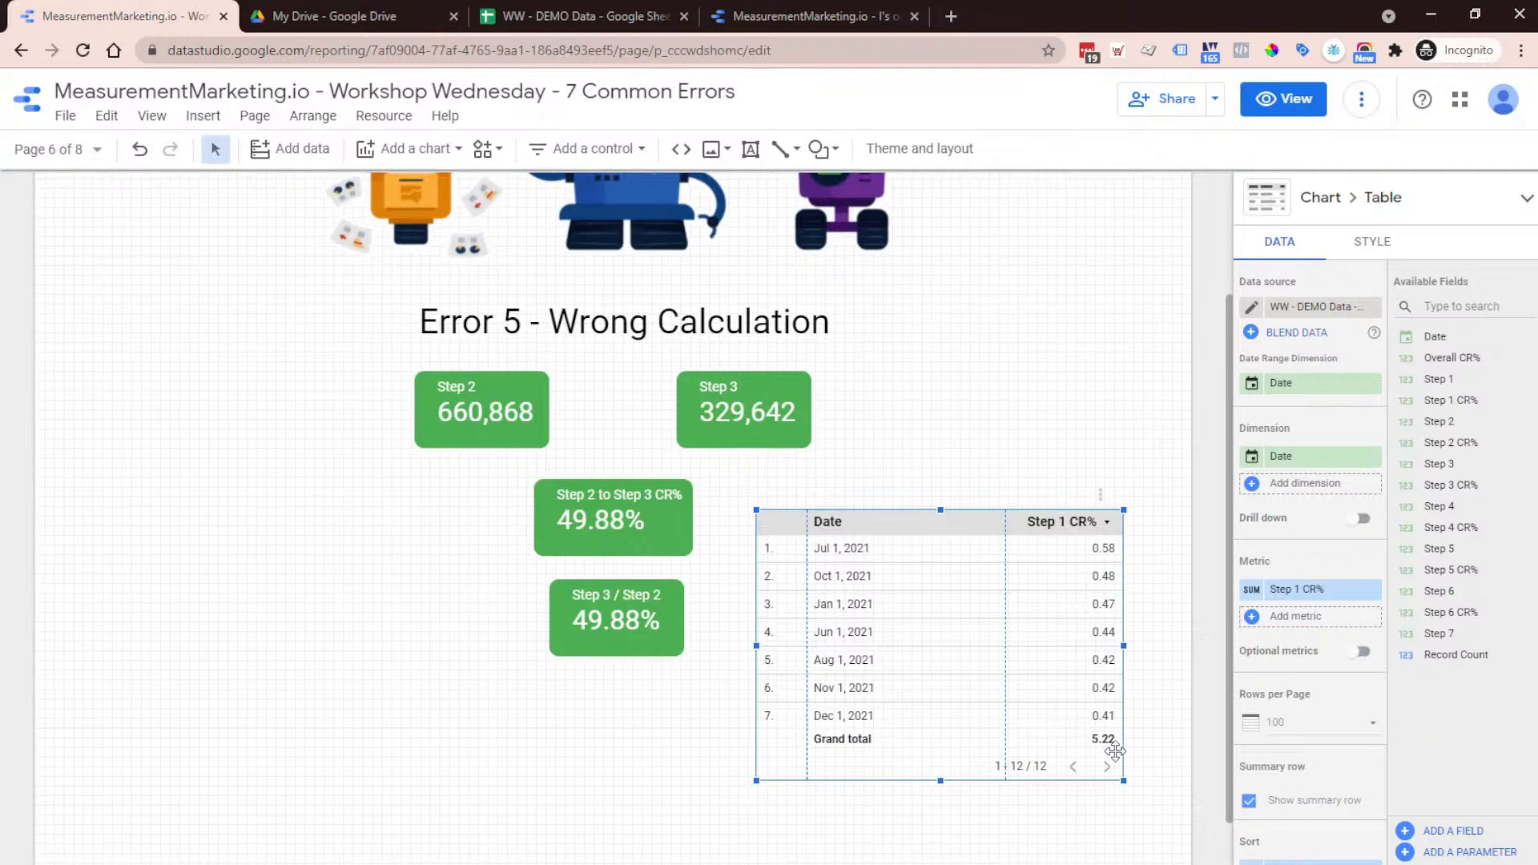
pyautogui.click(1256, 590)
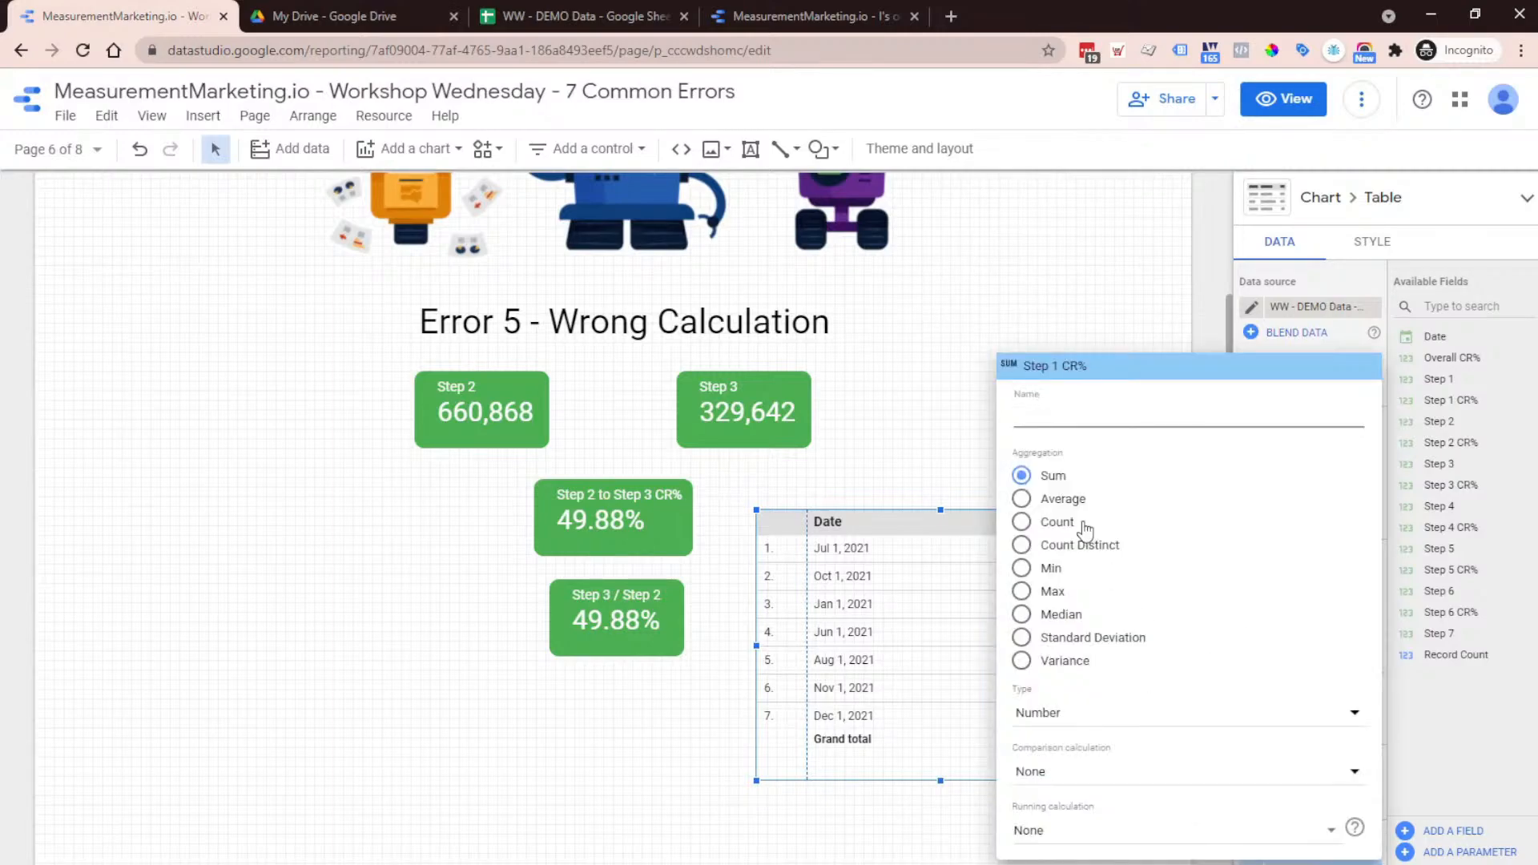
pyautogui.click(1102, 706)
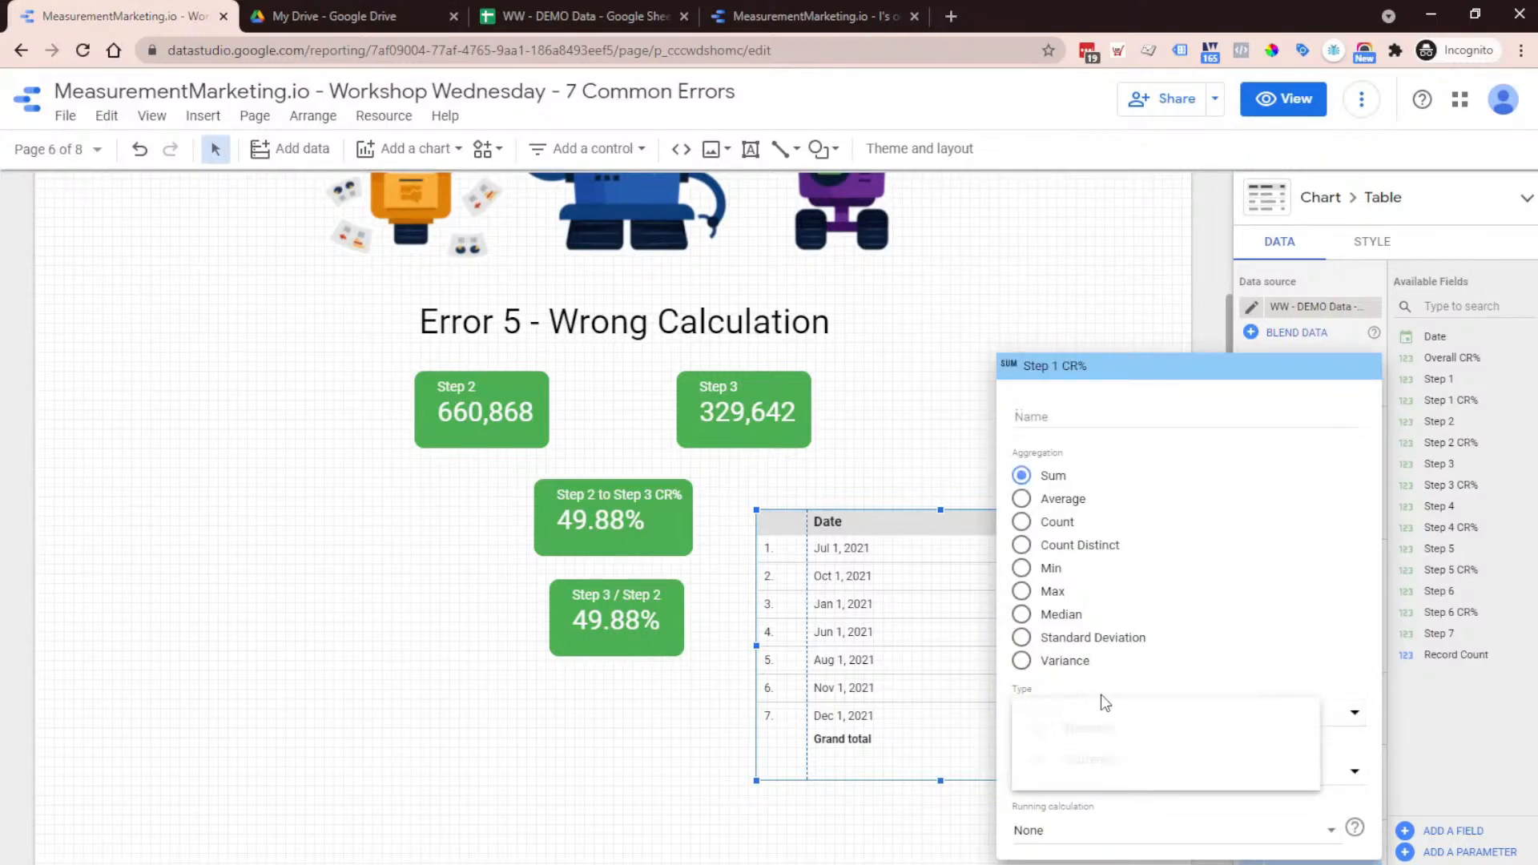
pyautogui.moveTo(1153, 729)
pyautogui.click(934, 761)
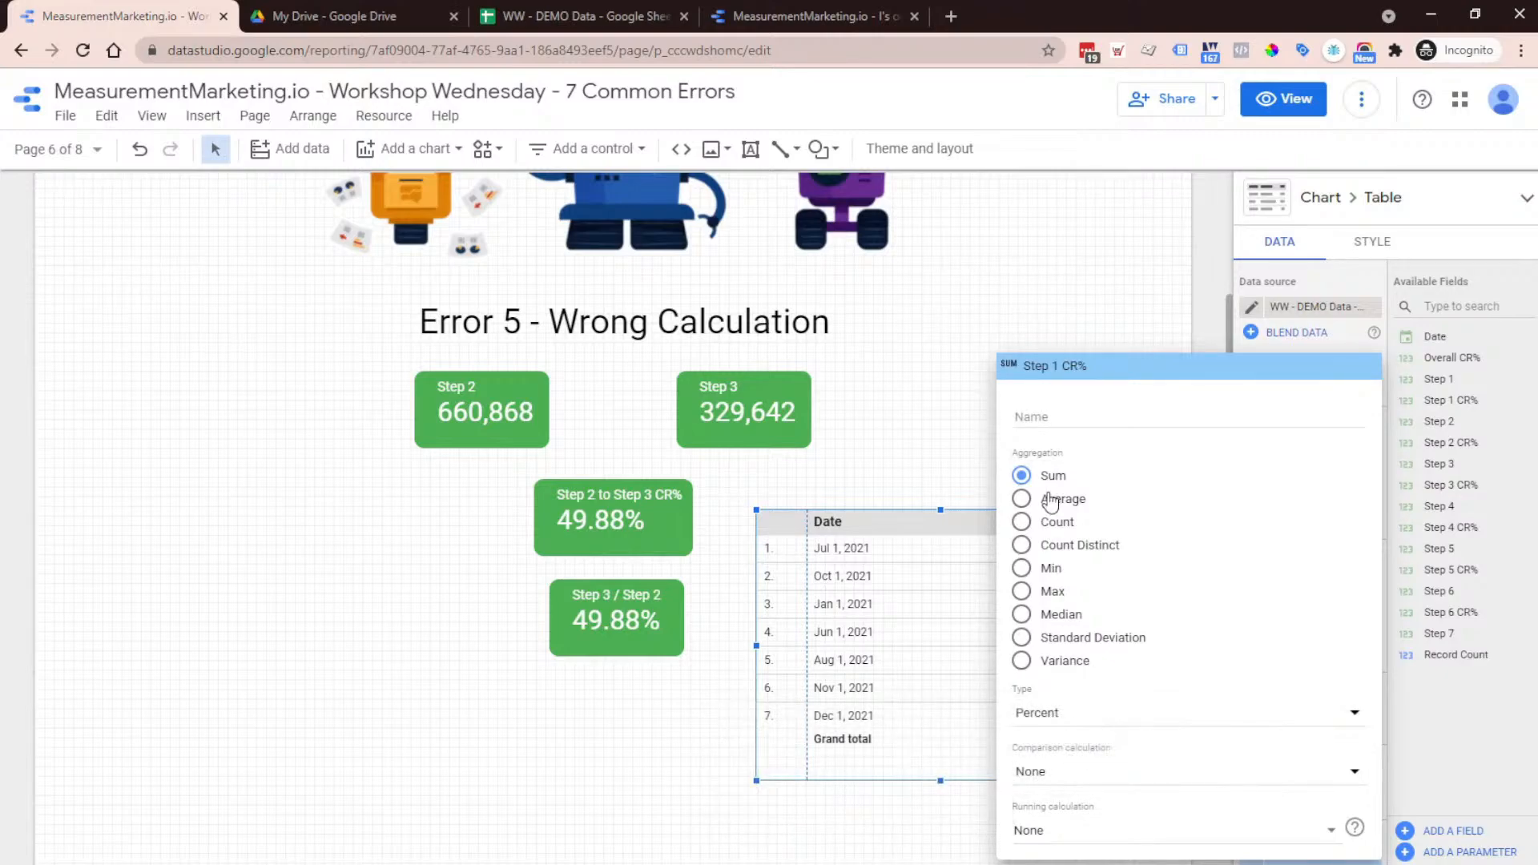
pyautogui.click(1030, 498)
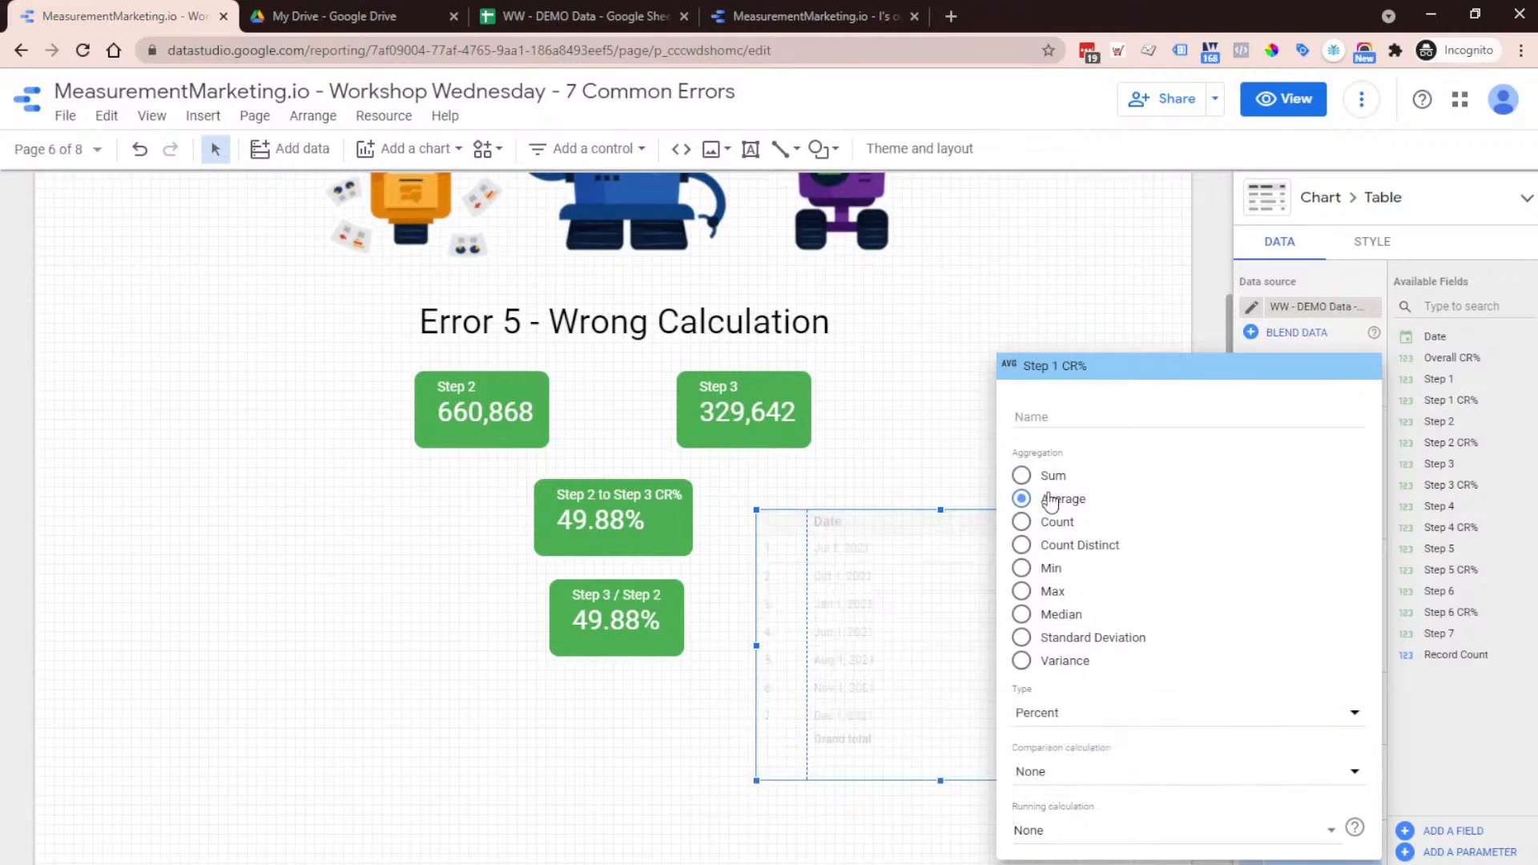
pyautogui.click(1185, 320)
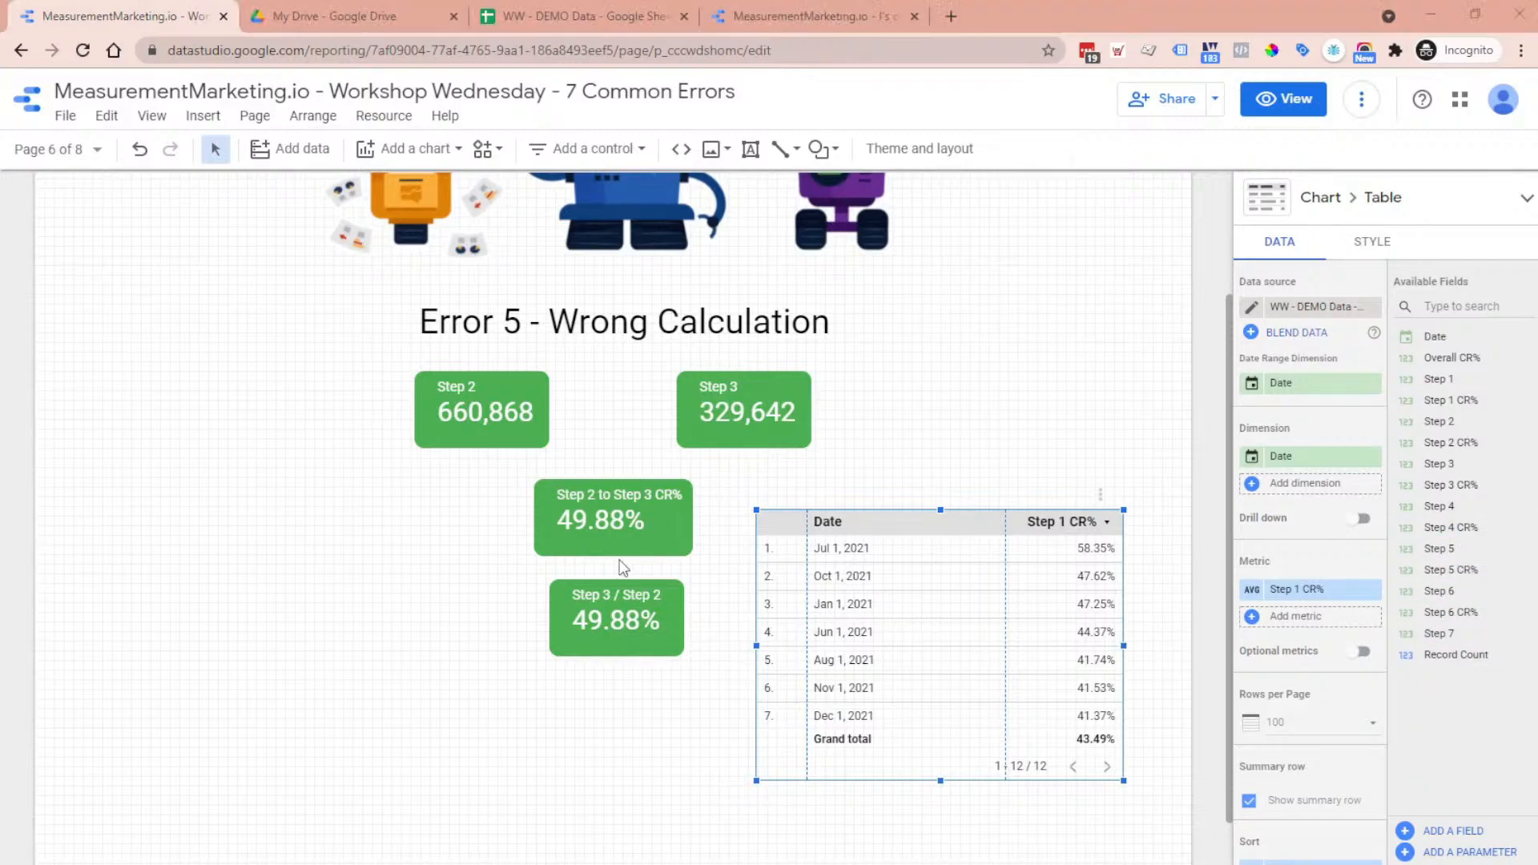
# Convert the Step 2 to Step 3 CR% scorecard into an enlarged table with a summary row, placed beside the Step 3 / Step 2 scorecard
pyautogui.click(611, 522)
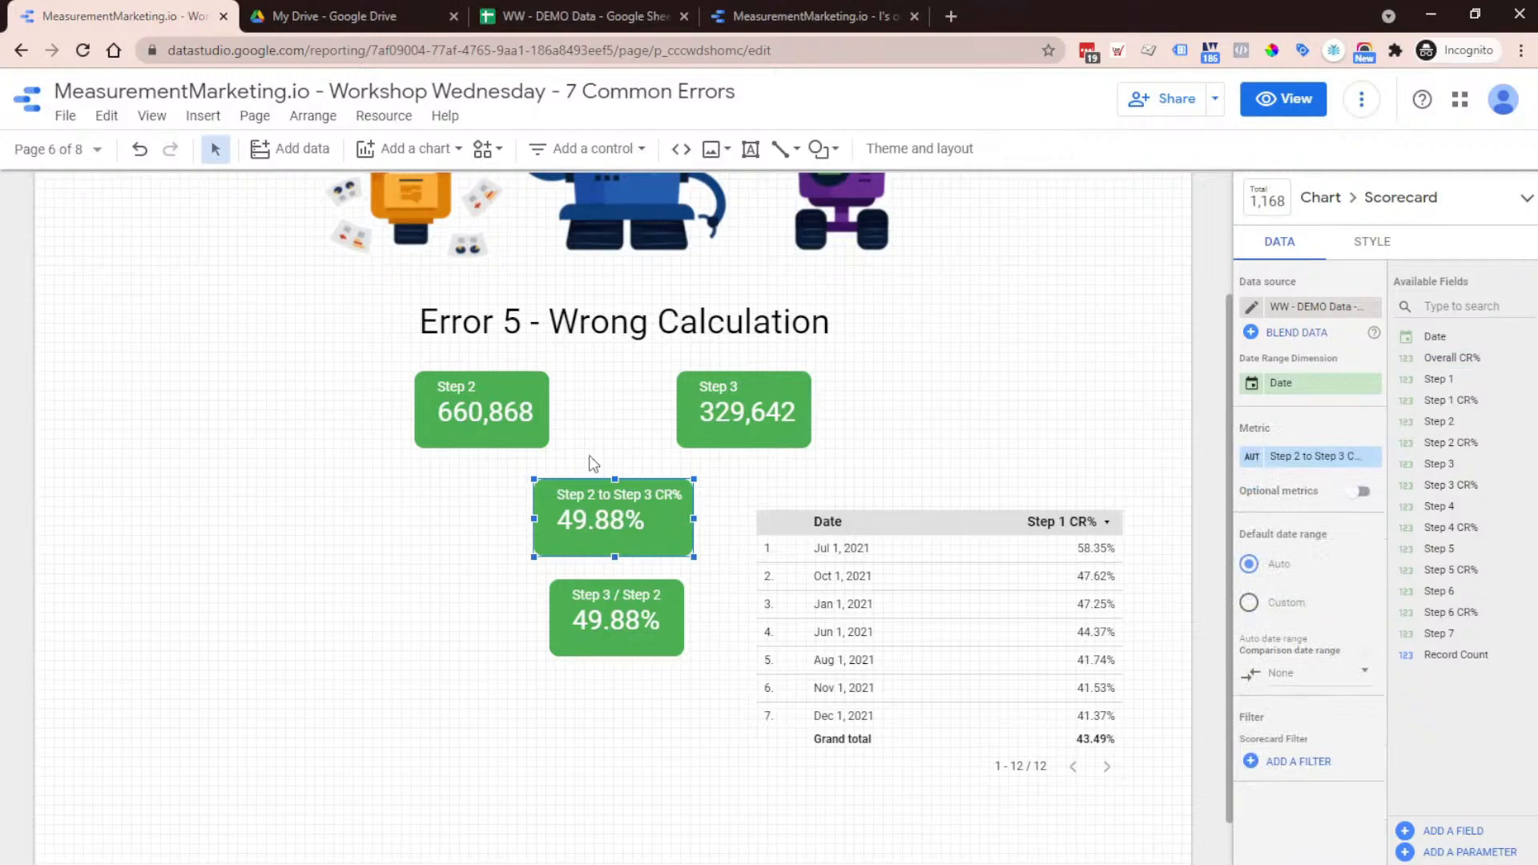
pyautogui.click(1404, 208)
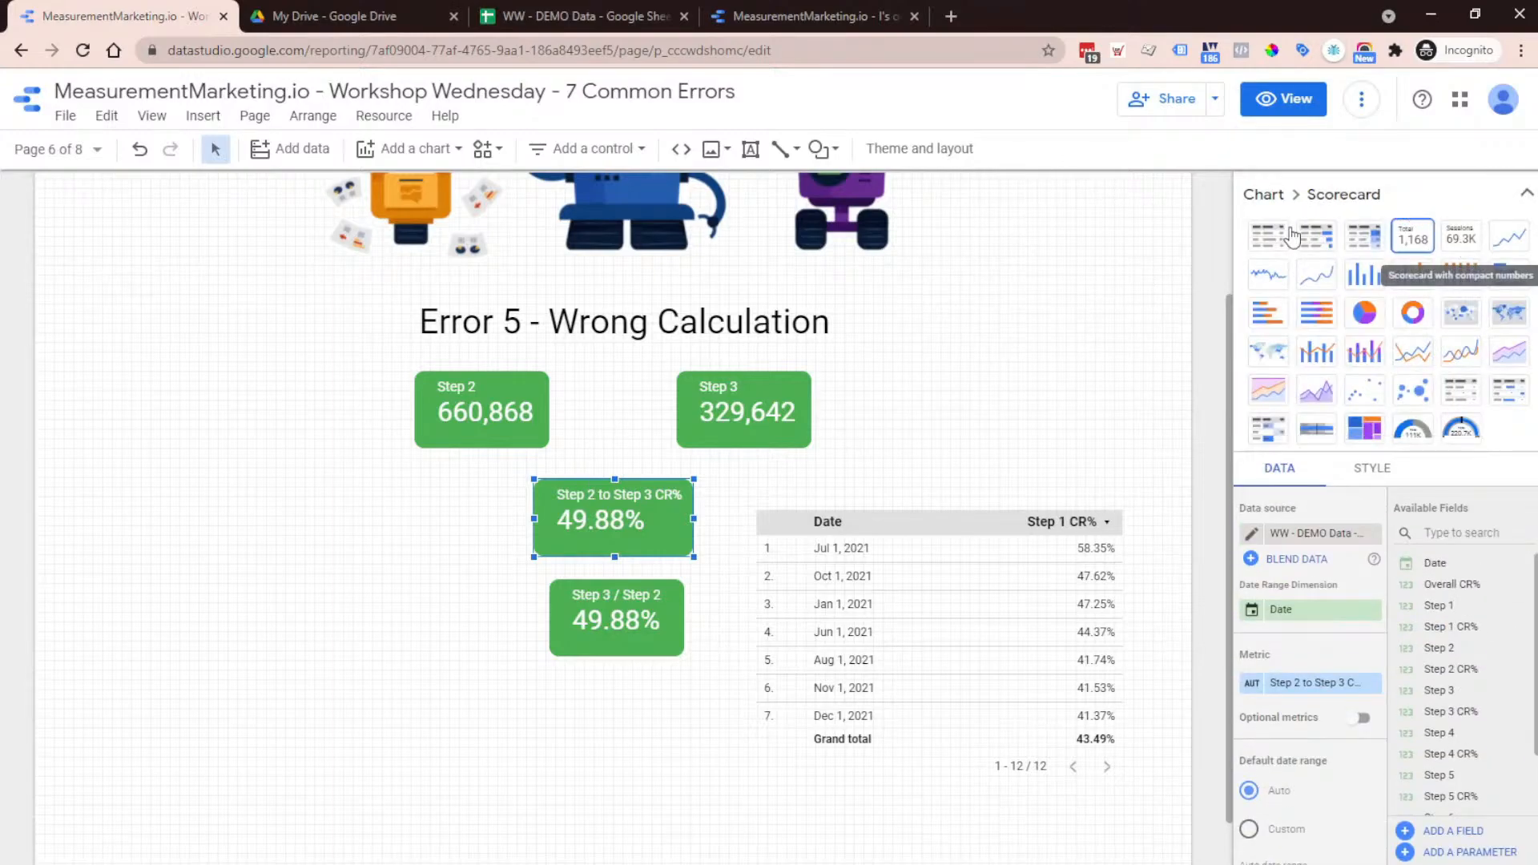
pyautogui.click(1267, 236)
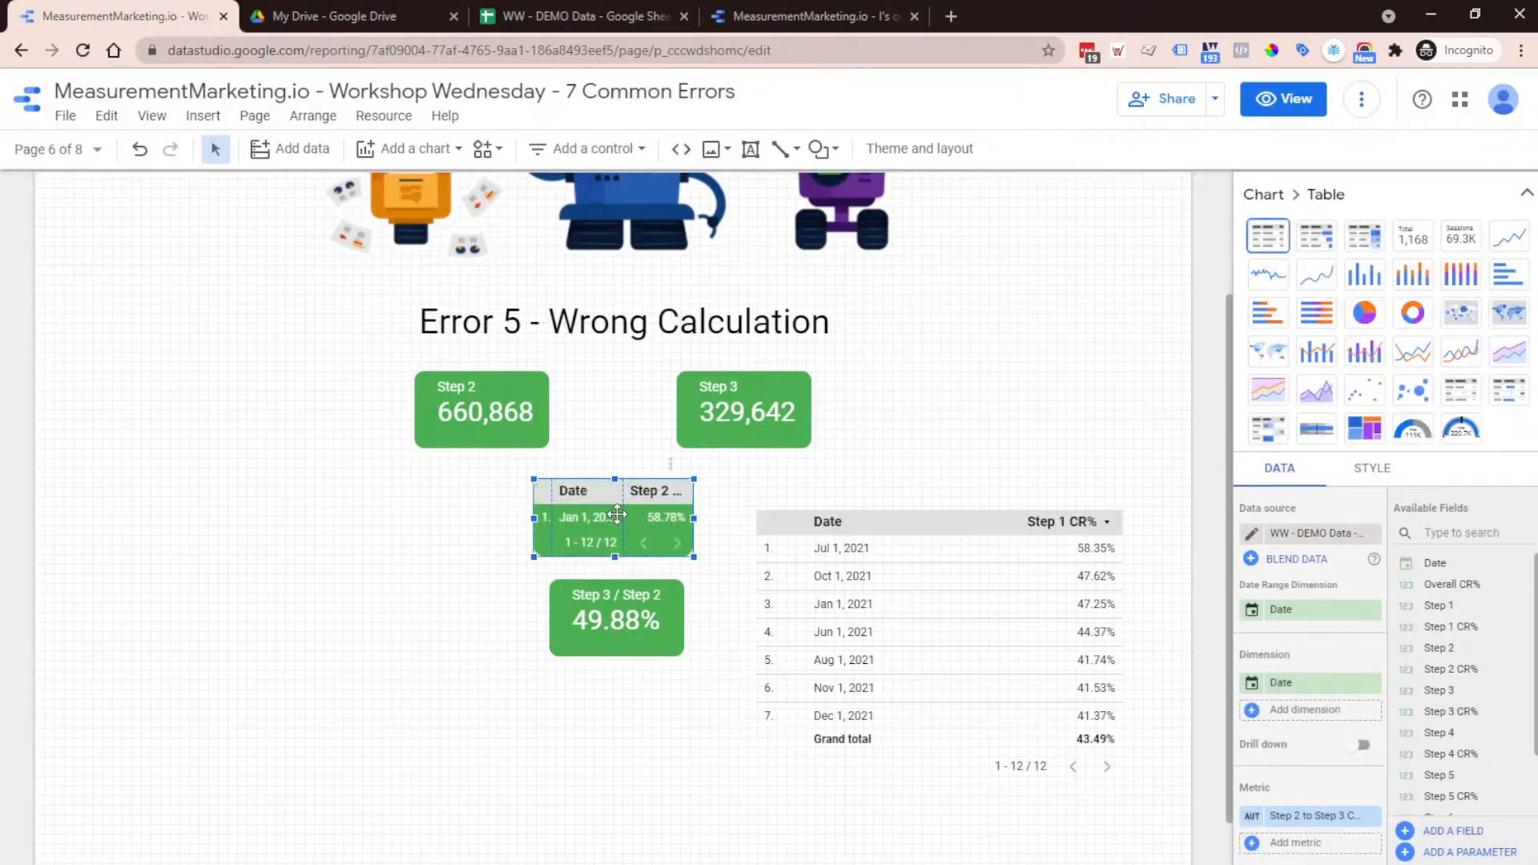
pyautogui.moveTo(609, 554); pyautogui.dragTo(614, 789)
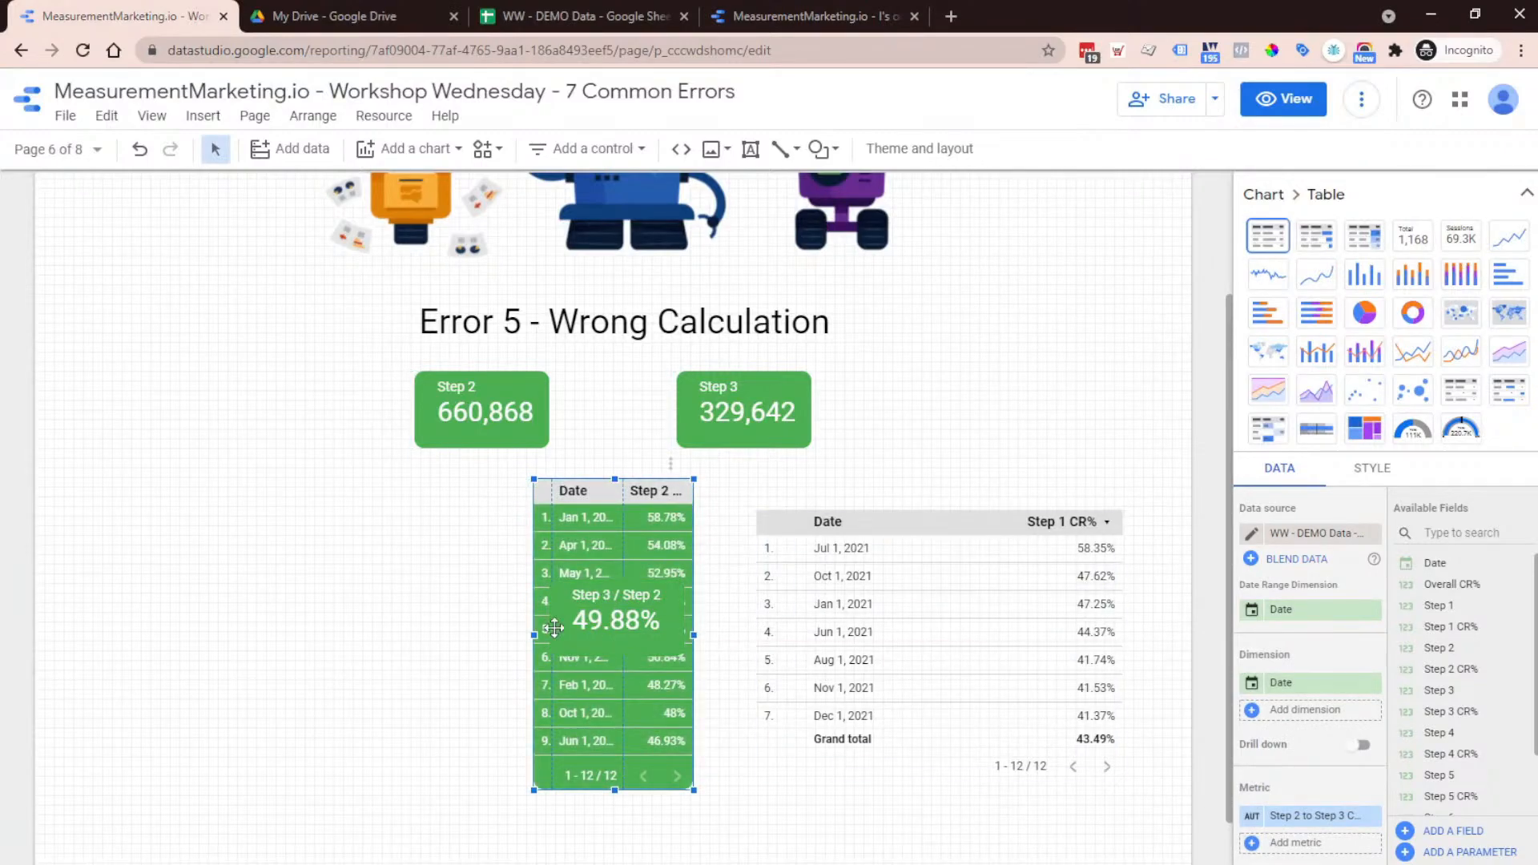
pyautogui.moveTo(536, 635); pyautogui.dragTo(250, 633)
pyautogui.moveTo(411, 623); pyautogui.dragTo(300, 643)
pyautogui.scroll(-4, 1298, 714)
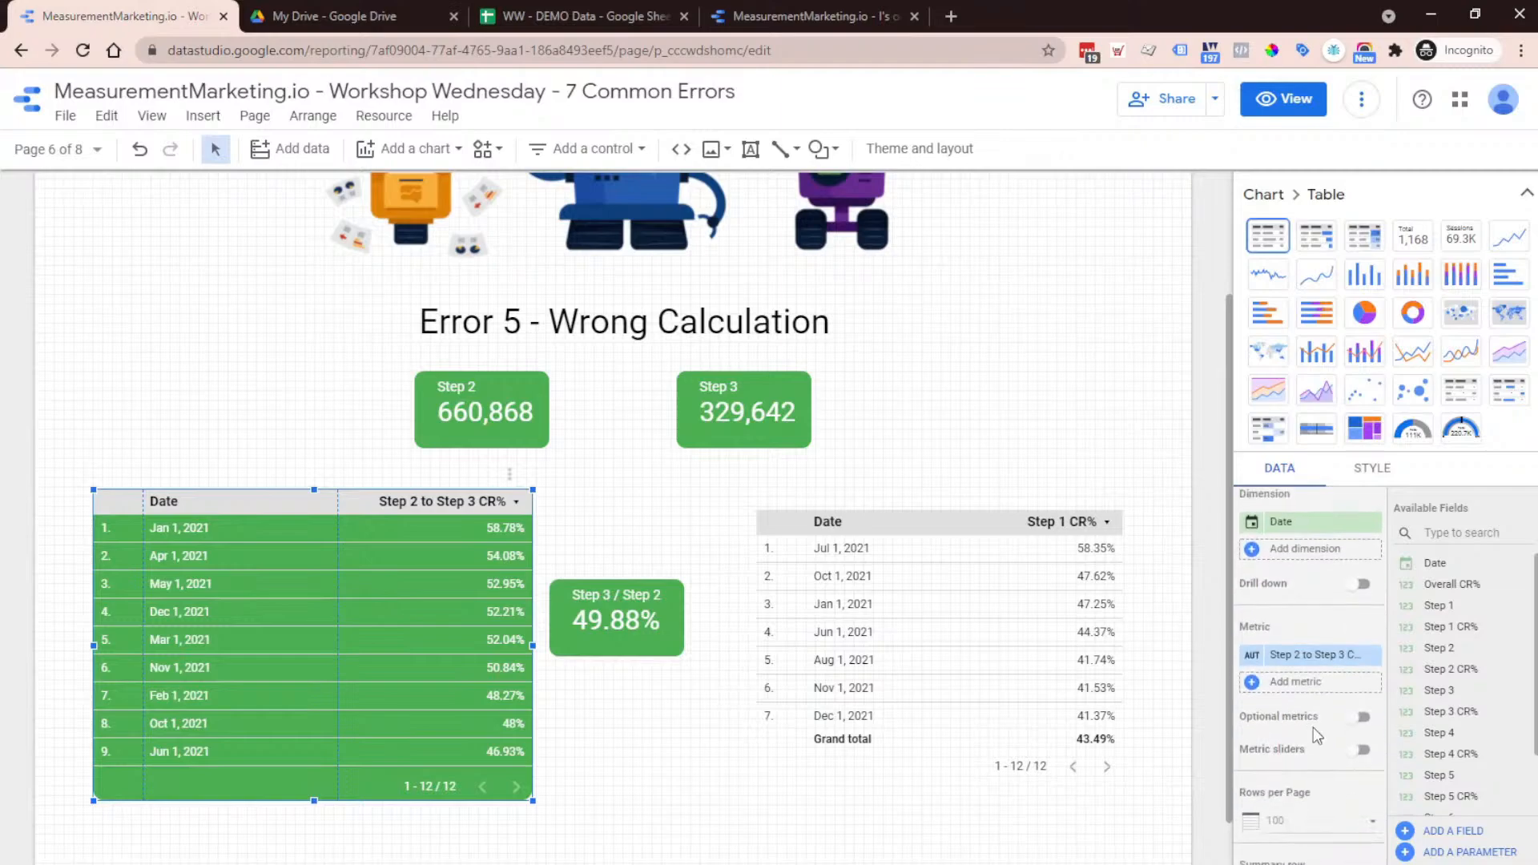
pyautogui.click(1315, 738)
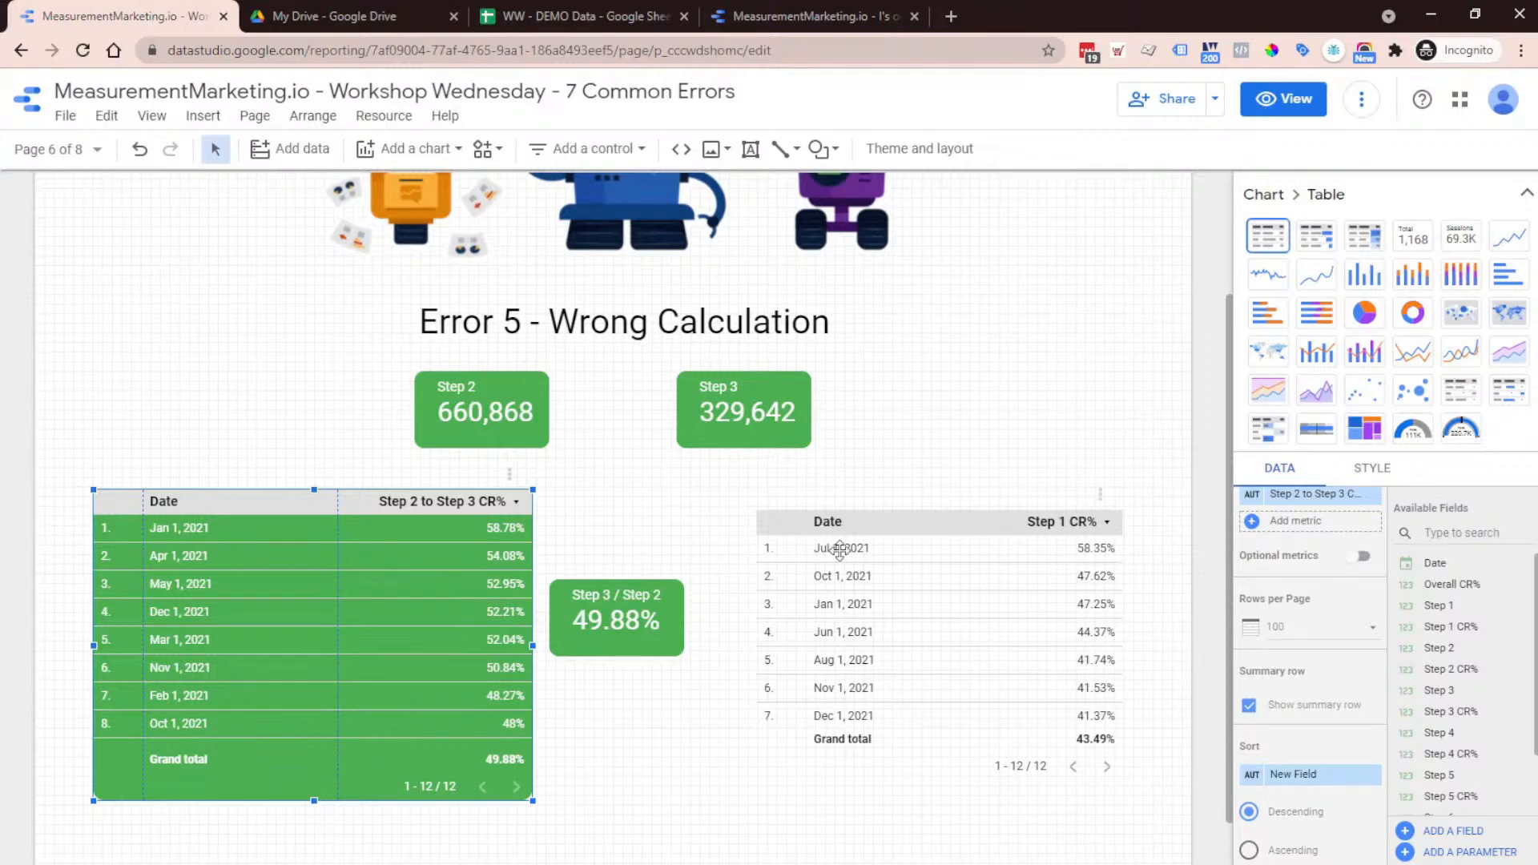
# Switch the report to view mode and open the Error 6 - Cannot Find Data Source page
pyautogui.click(1280, 113)
pyautogui.click(108, 455)
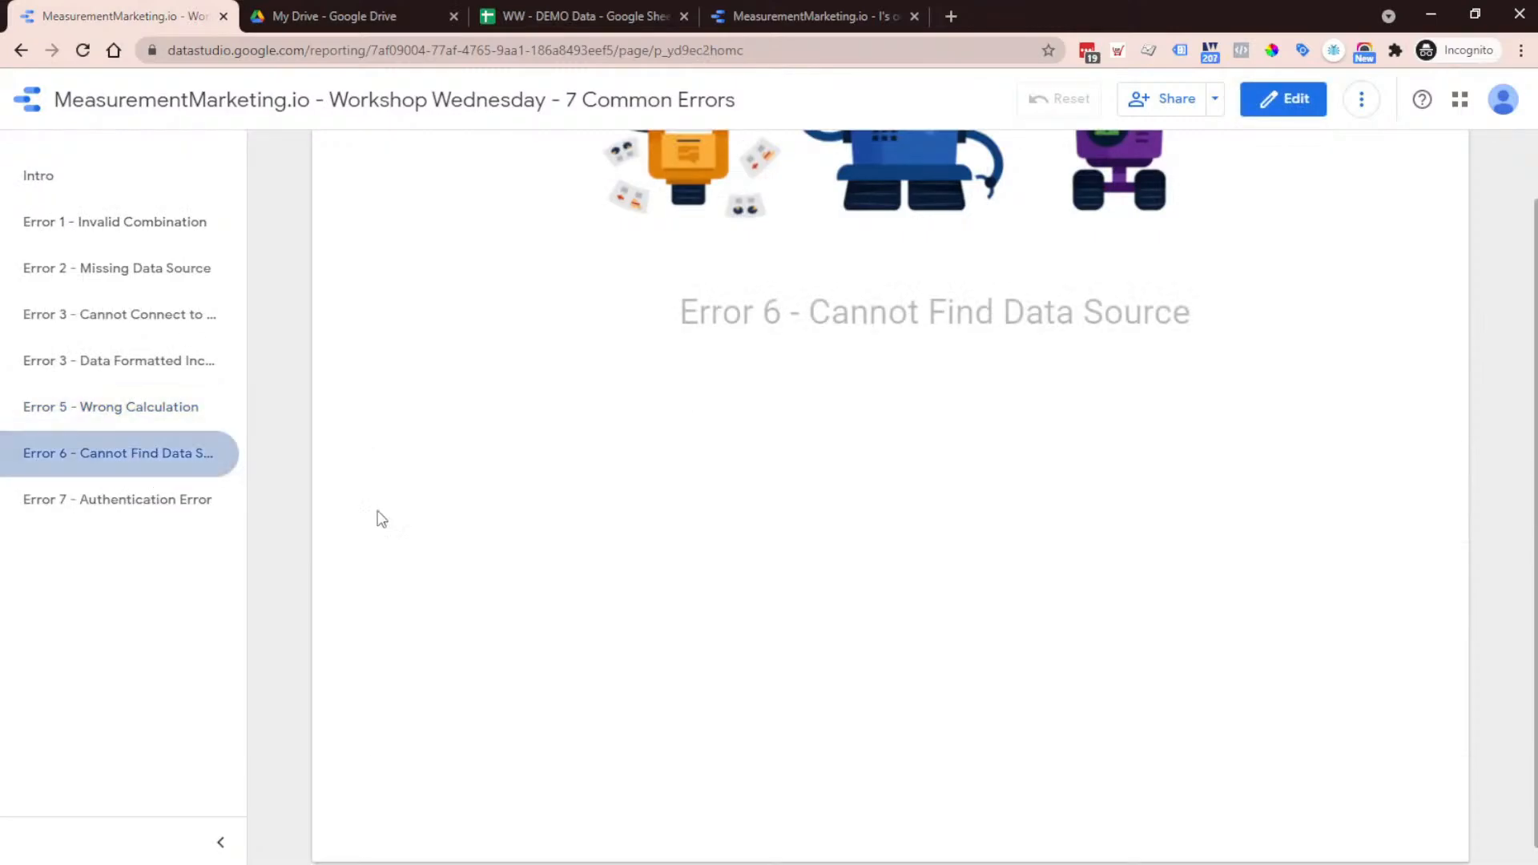
# Put the report in edit mode, switch to the WW - DEMO Data spreadsheet in Google Sheets and duplicate Sheet1
pyautogui.click(1270, 109)
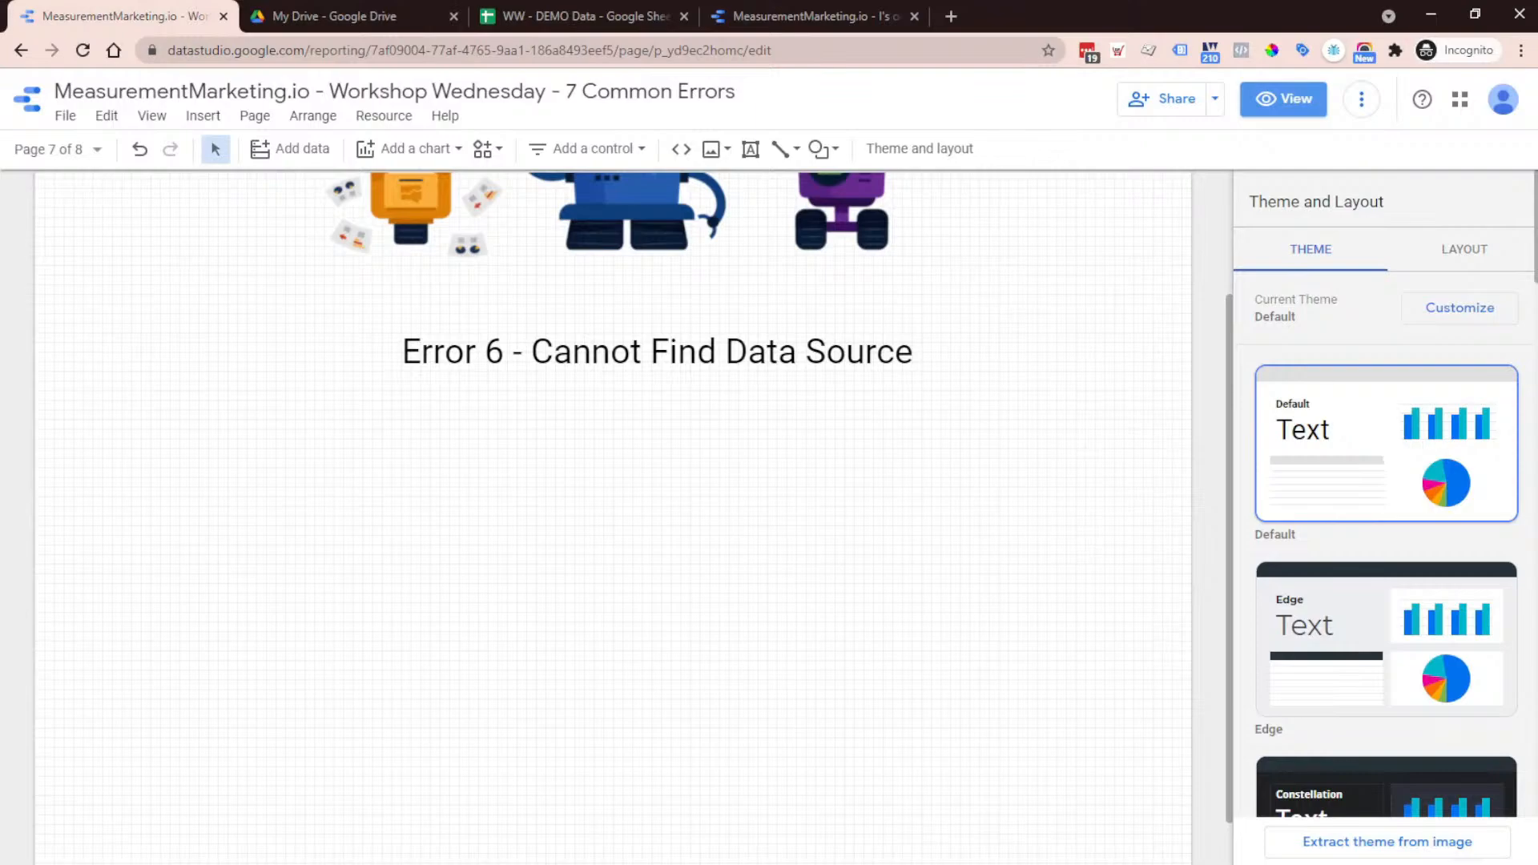
pyautogui.click(641, 18)
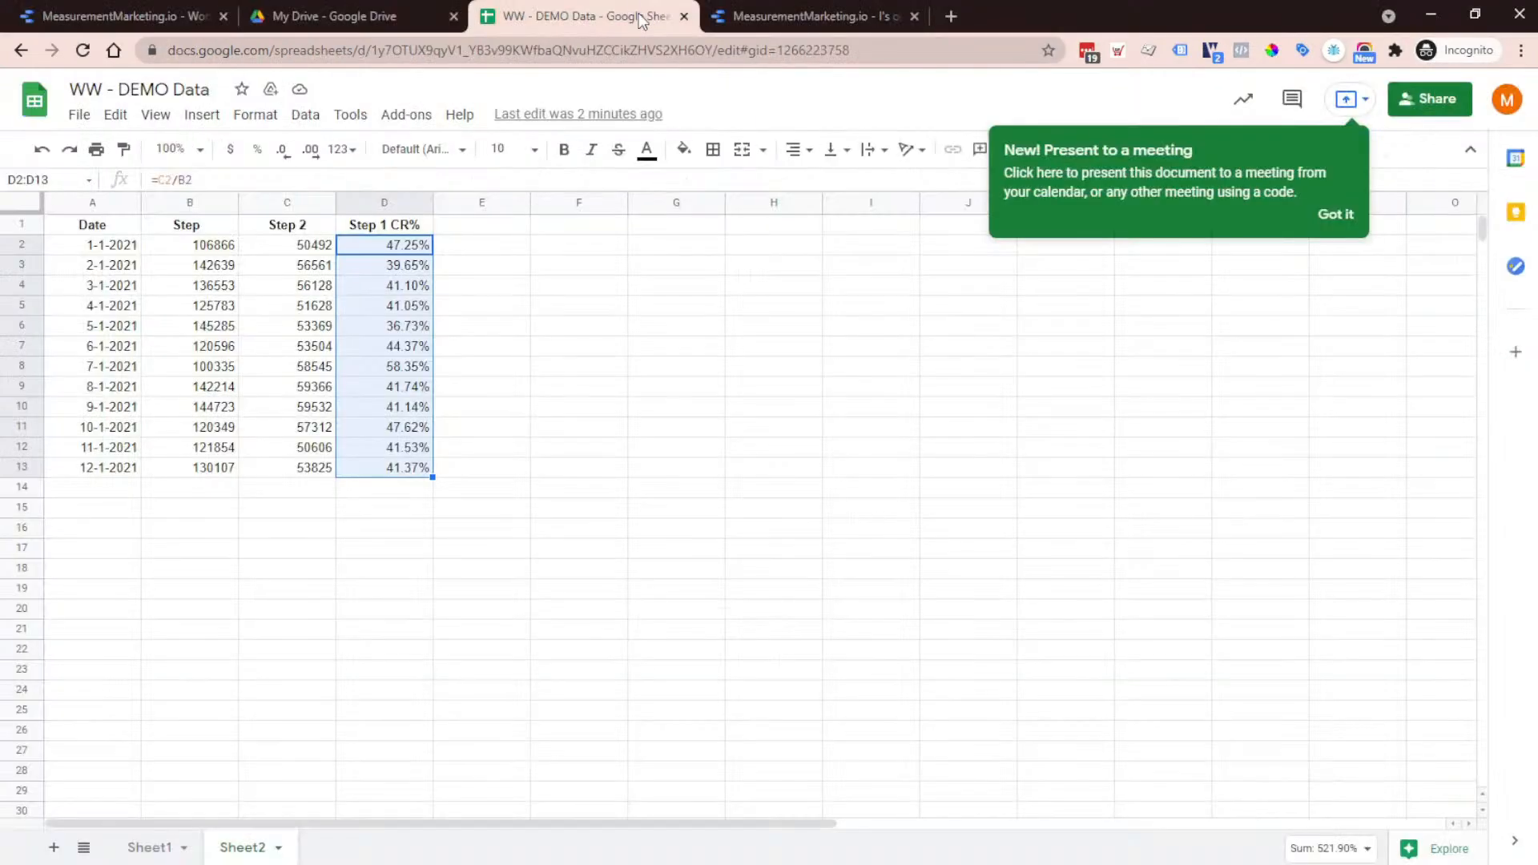
pyautogui.click(732, 496)
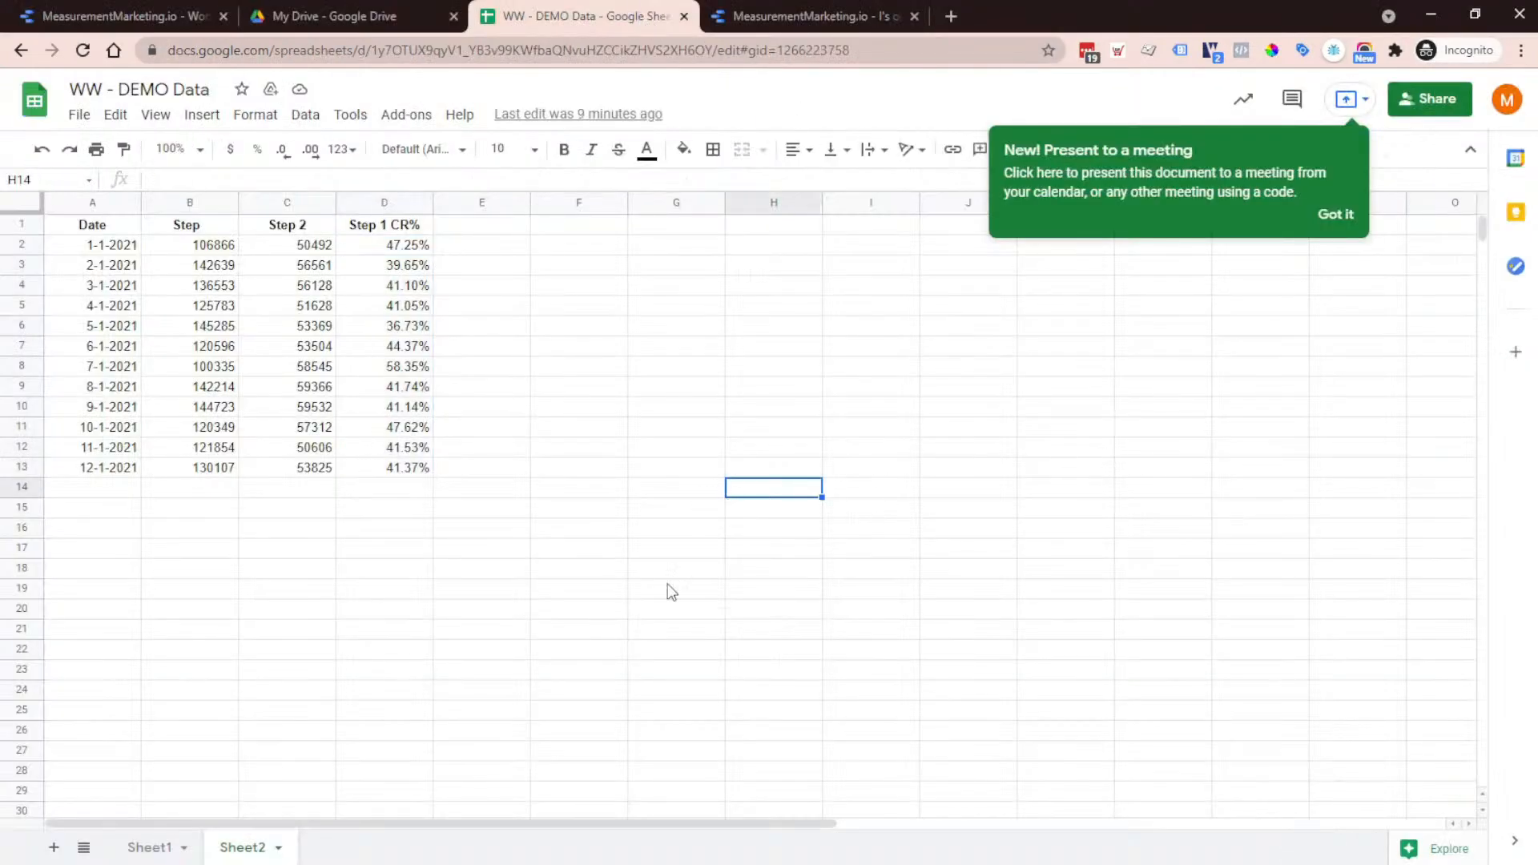
pyautogui.click(187, 856)
pyautogui.click(184, 849)
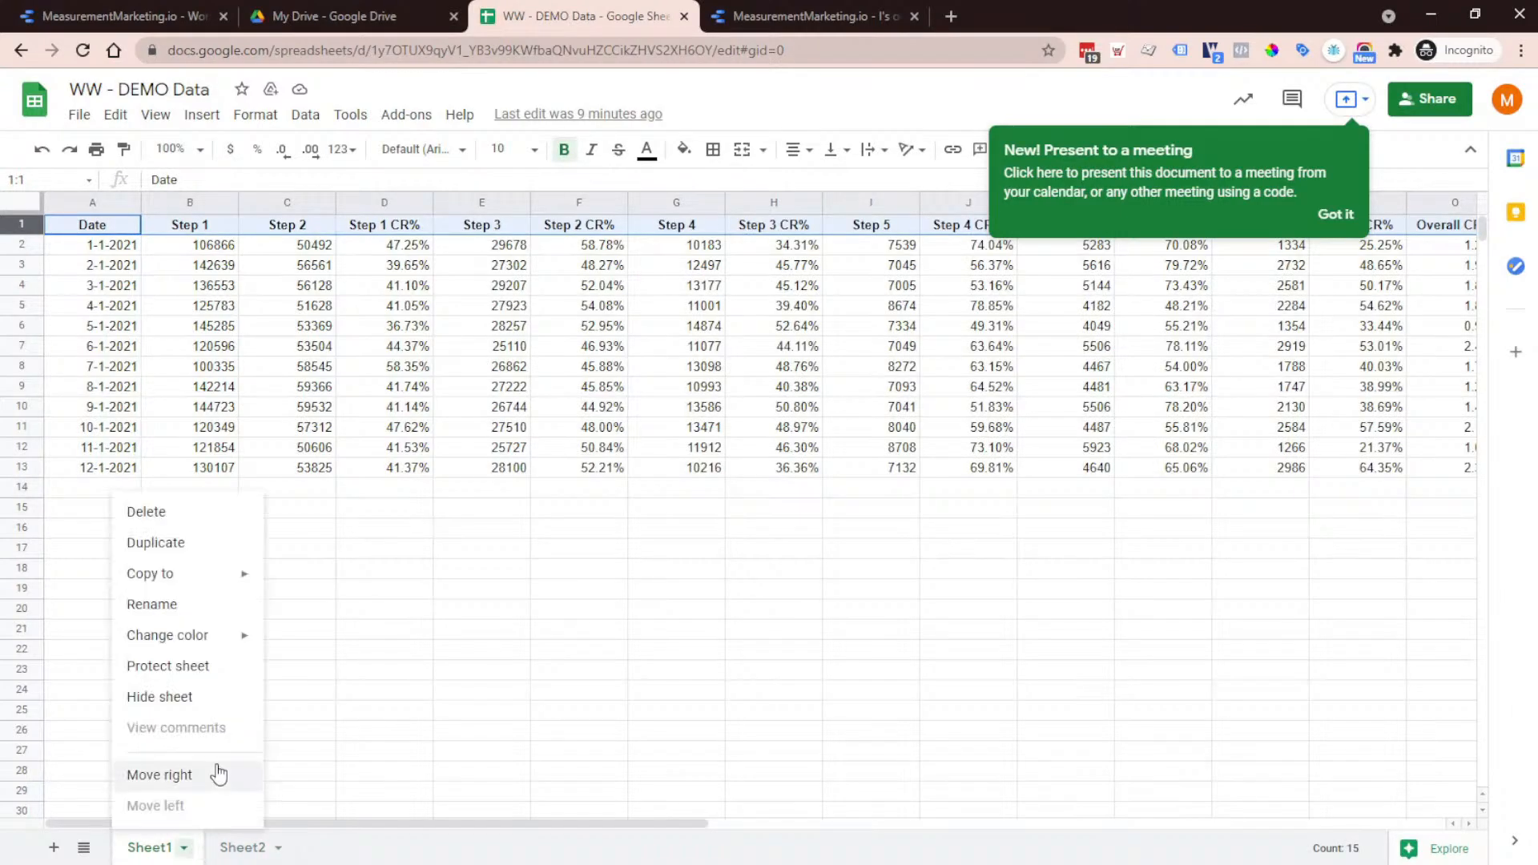
pyautogui.click(210, 549)
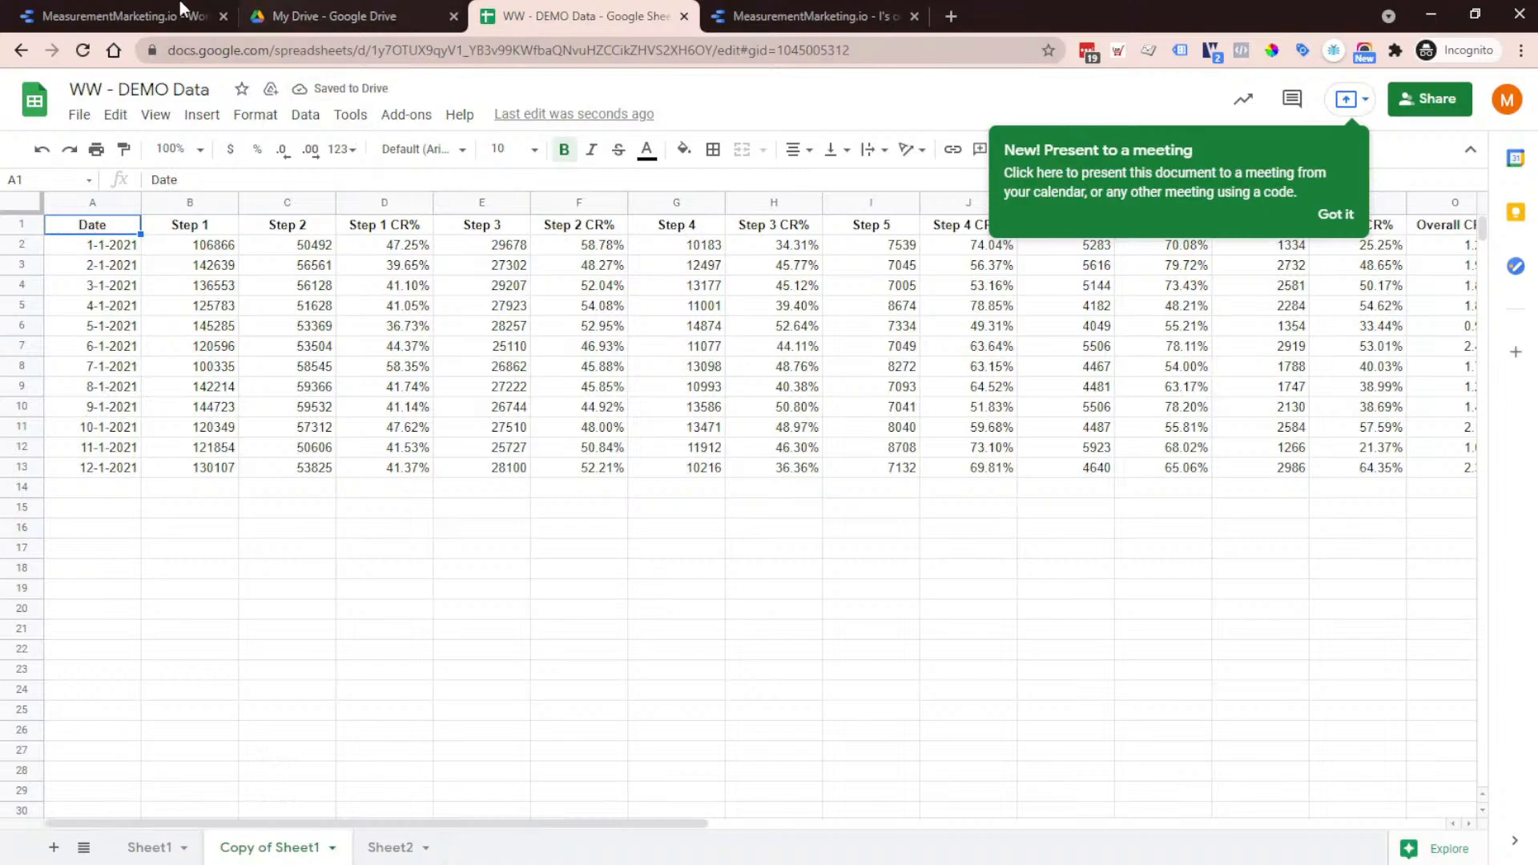
# Switch back to the Data Studio report and add the Copy of Sheet1 worksheet from WW - DEMO Data as a Google Sheets data source
pyautogui.click(122, 9)
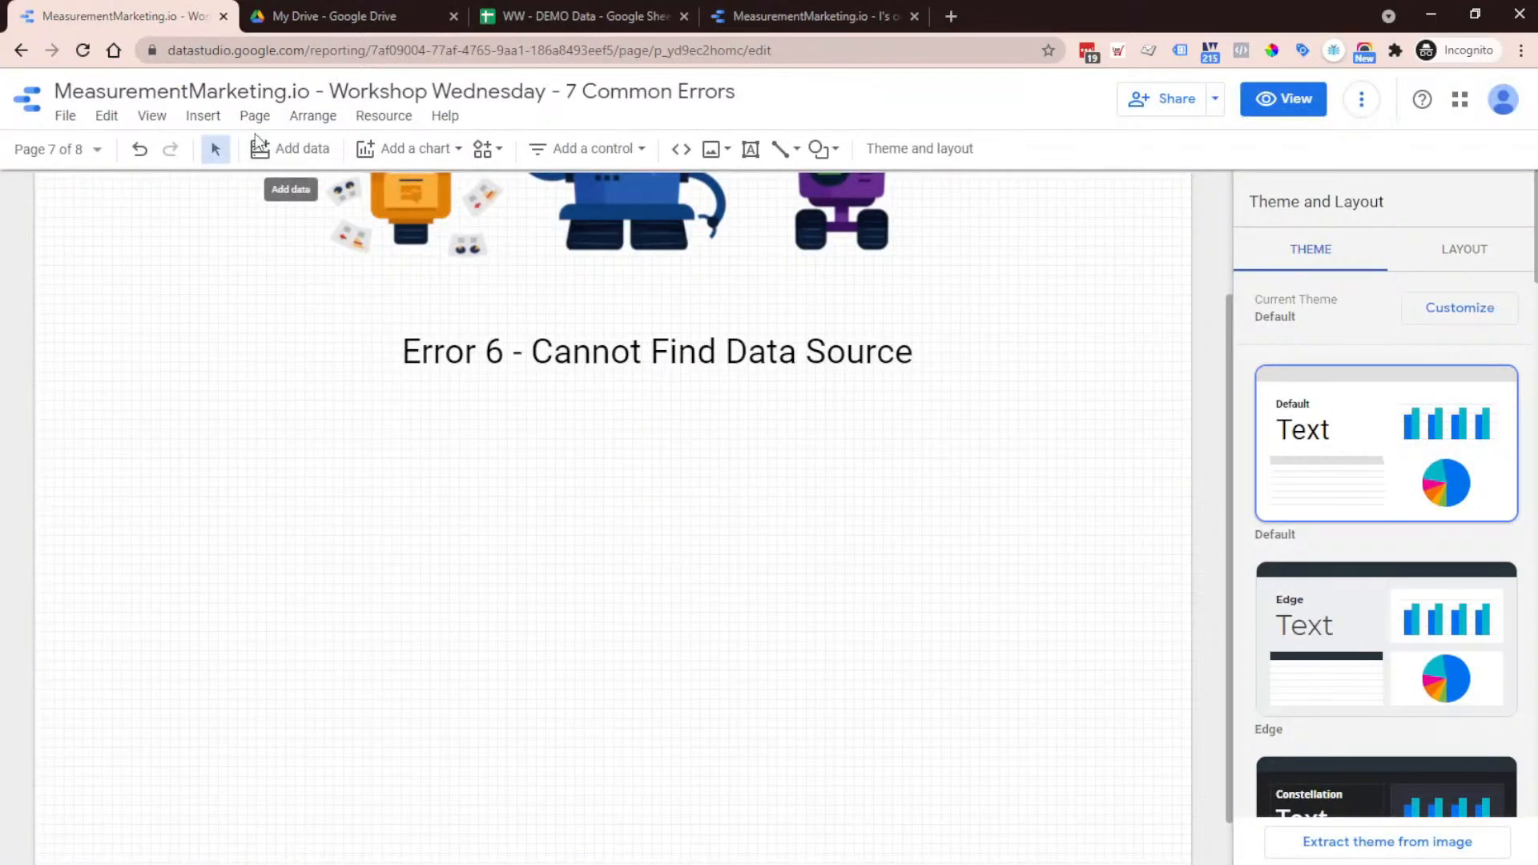
pyautogui.click(309, 166)
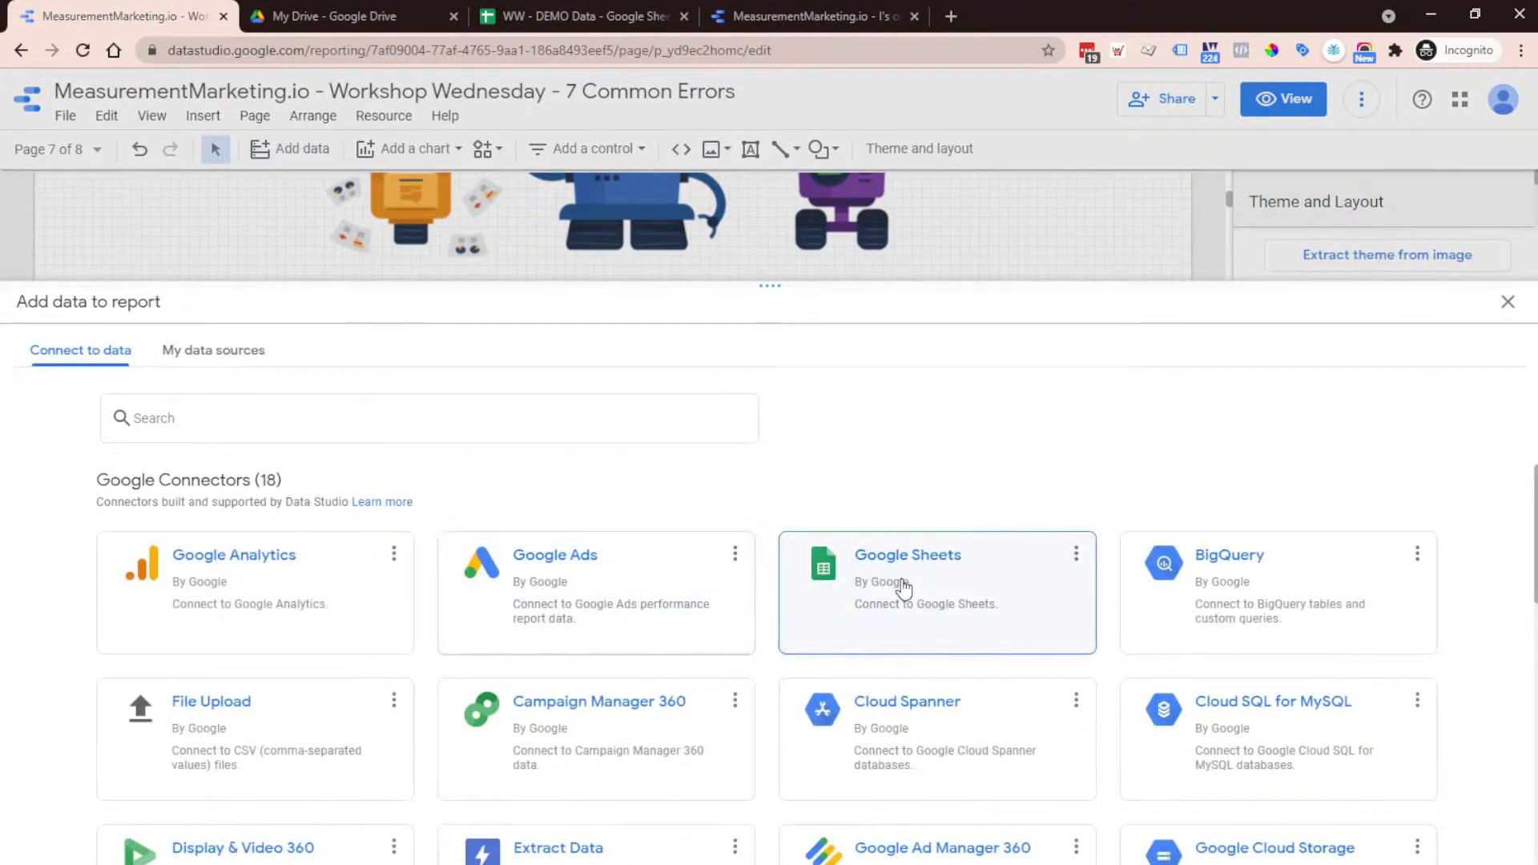
pyautogui.click(905, 584)
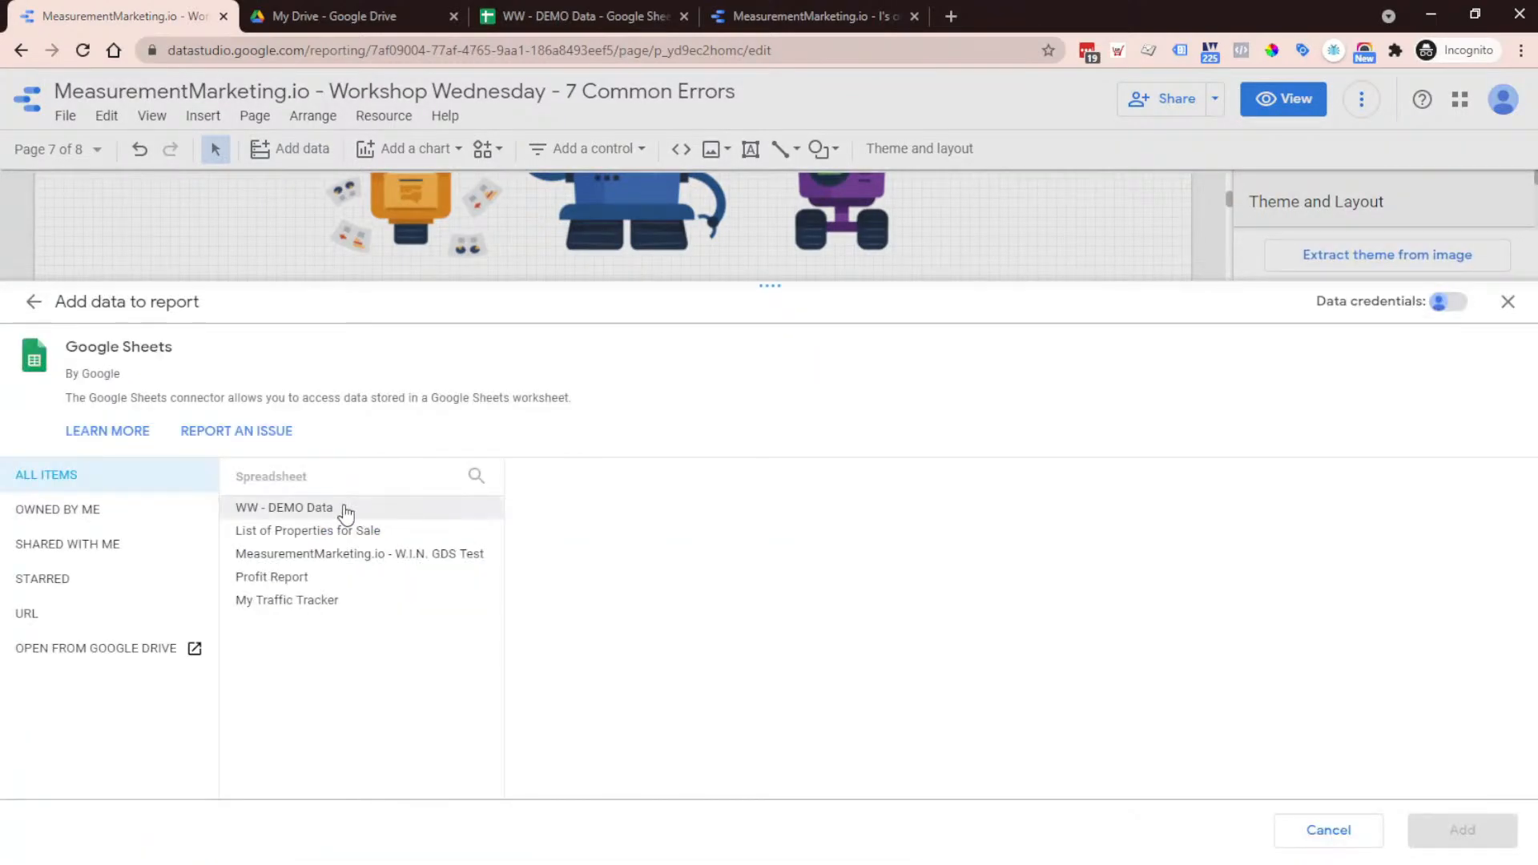
pyautogui.click(589, 16)
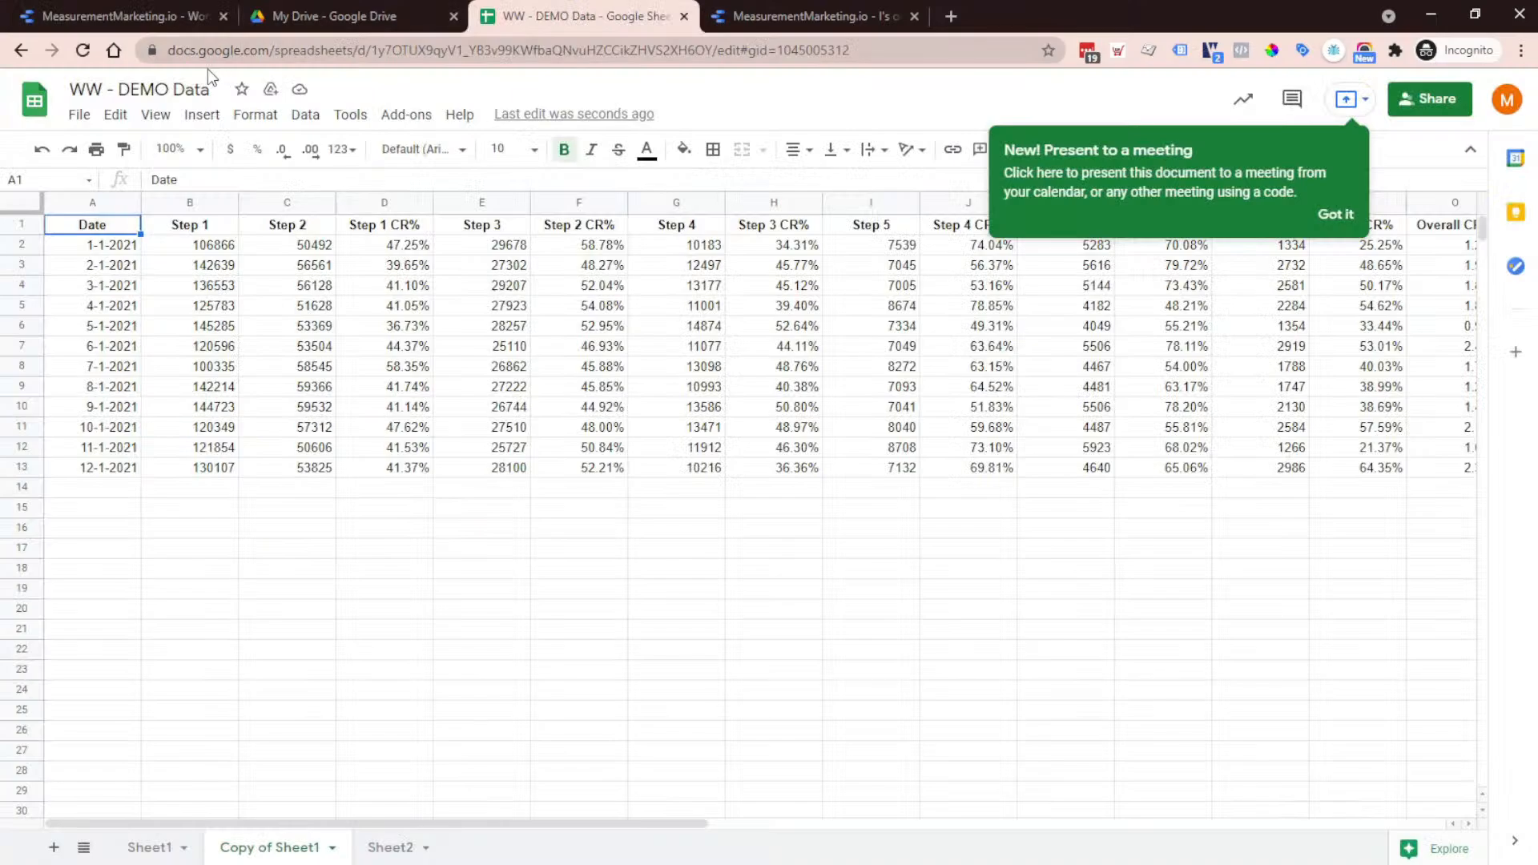
pyautogui.click(120, 16)
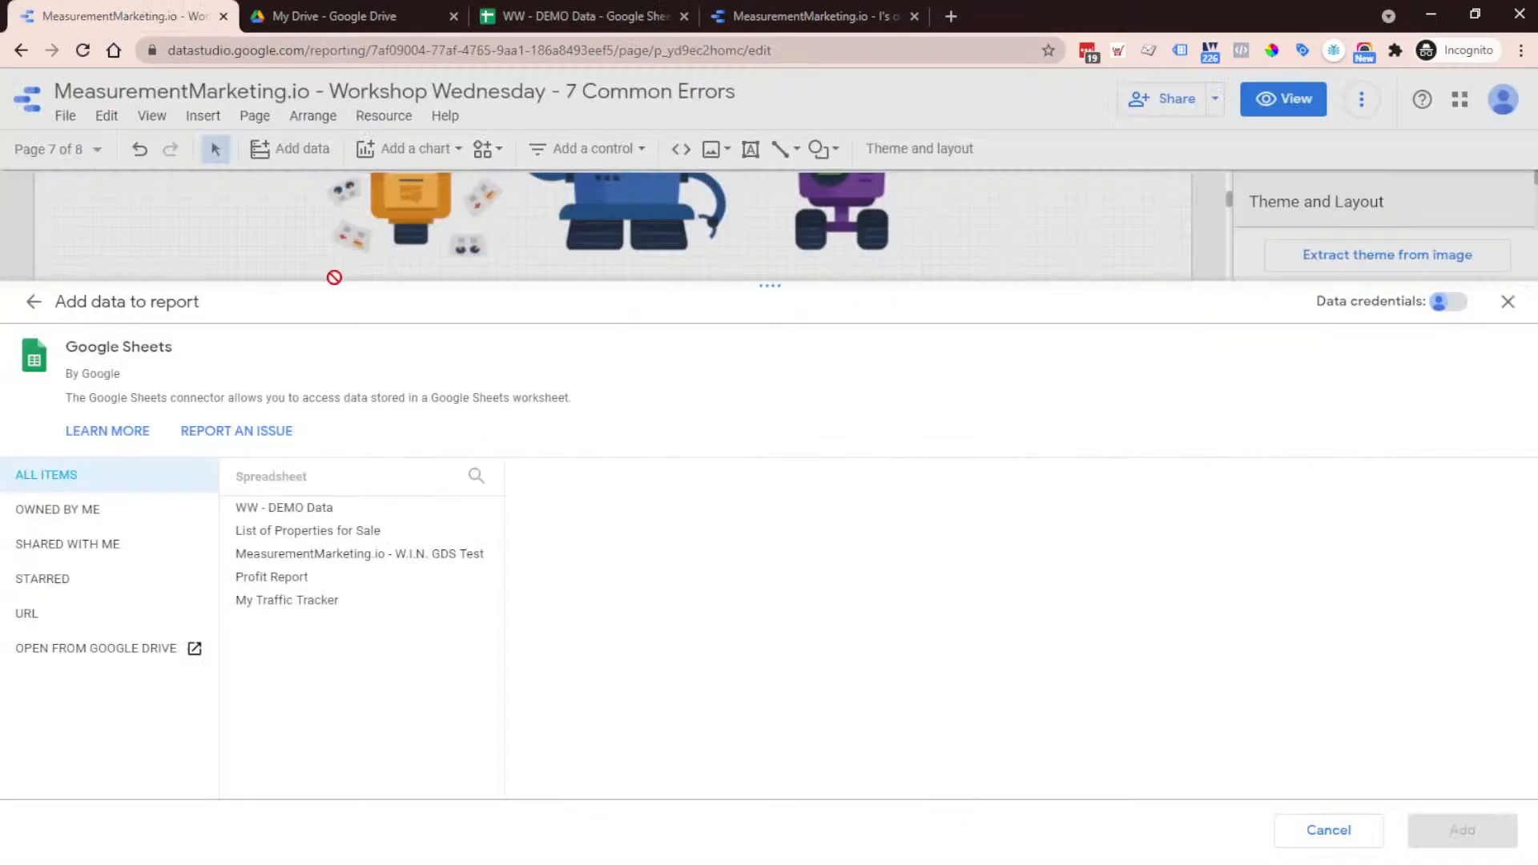
pyautogui.click(313, 515)
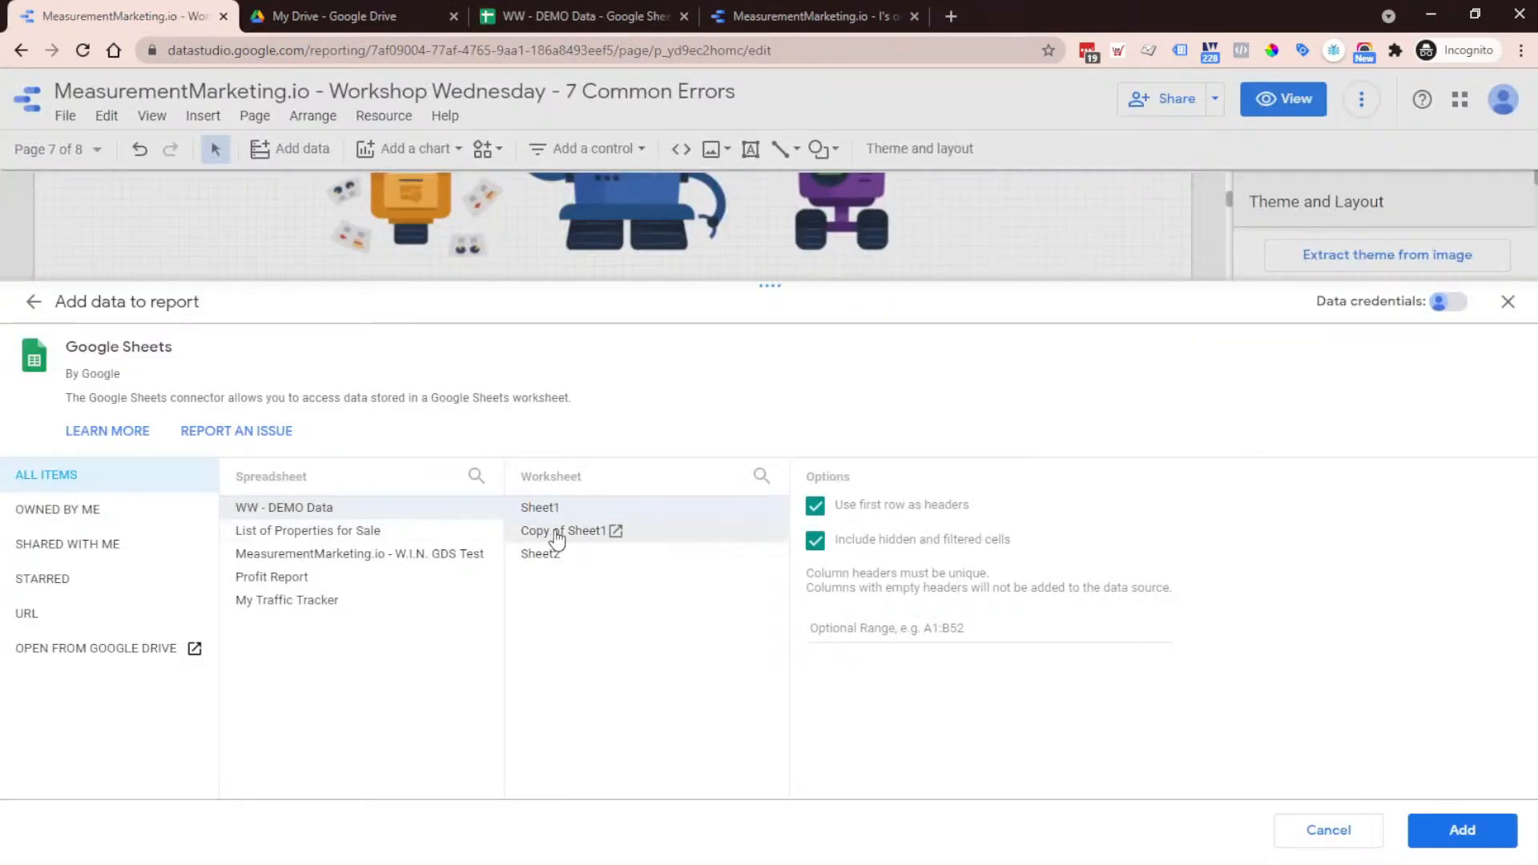
pyautogui.click(560, 532)
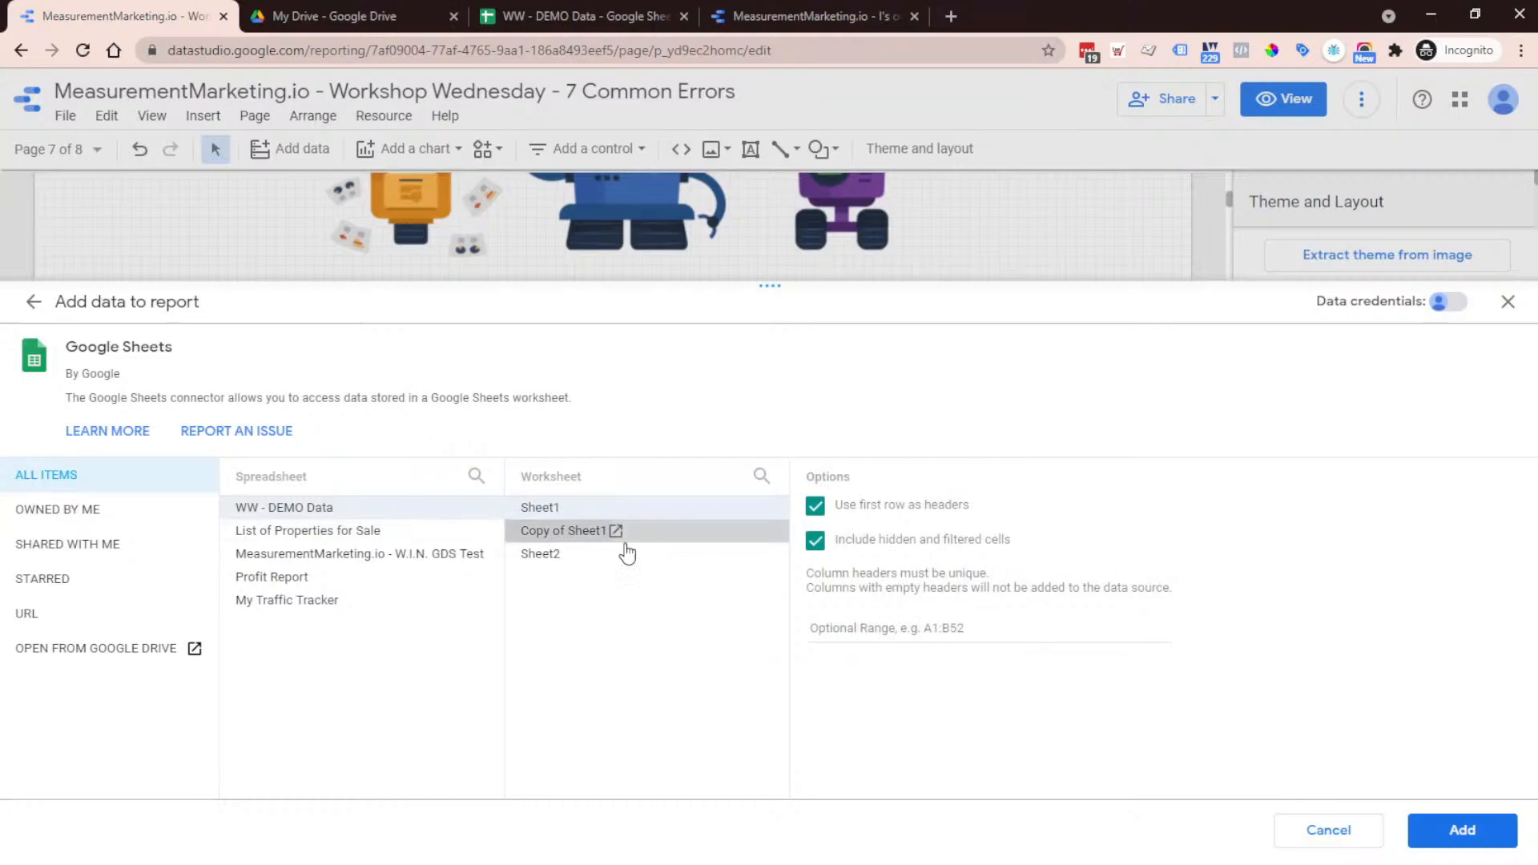
pyautogui.click(1442, 831)
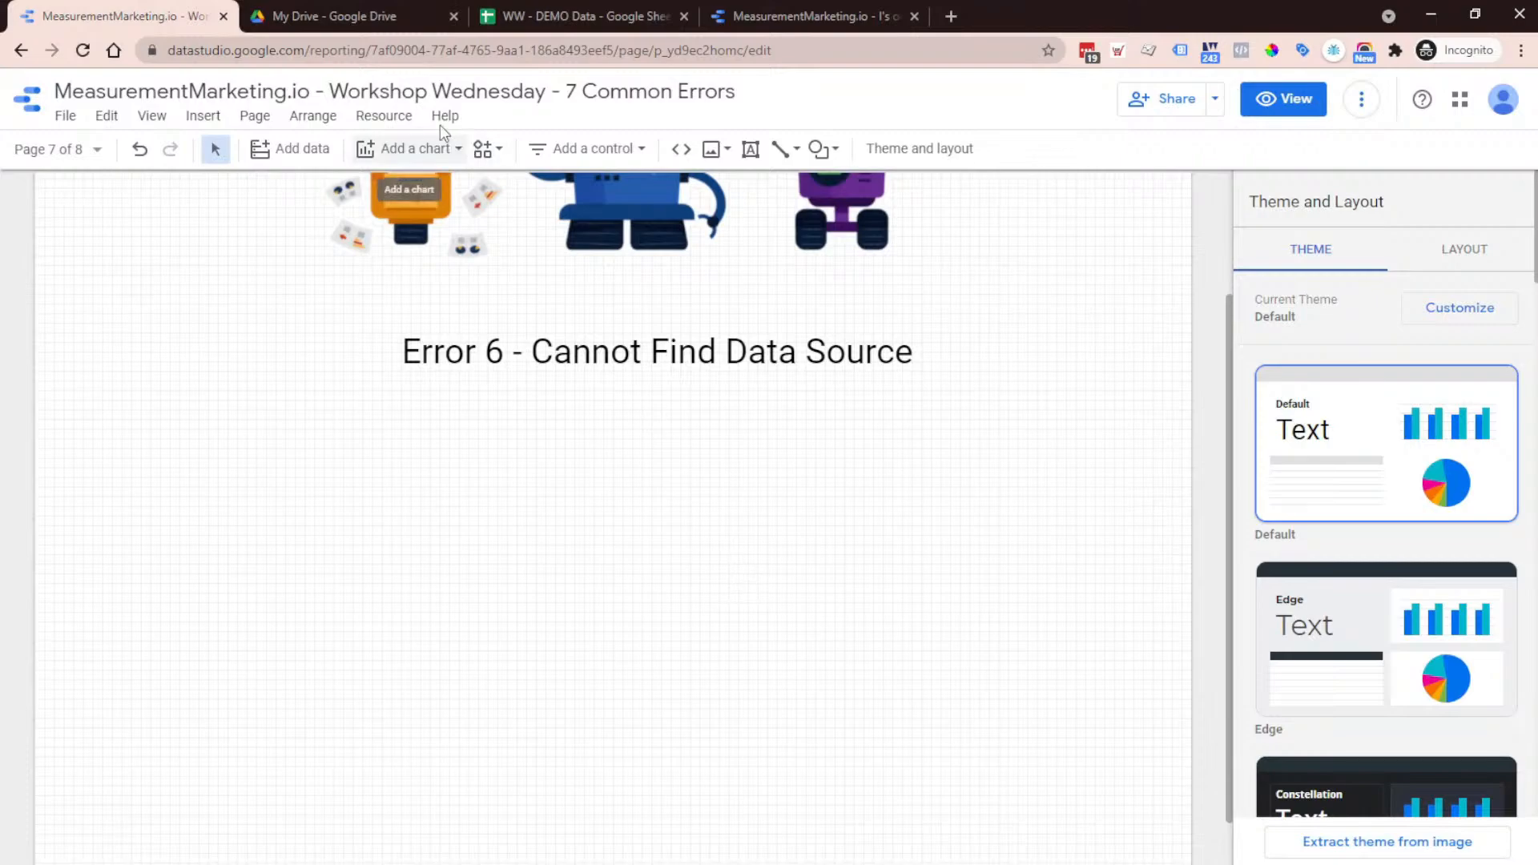
# Insert a table directly below the Error 6 - Cannot Find Data Source heading
pyautogui.click(413, 149)
pyautogui.click(388, 216)
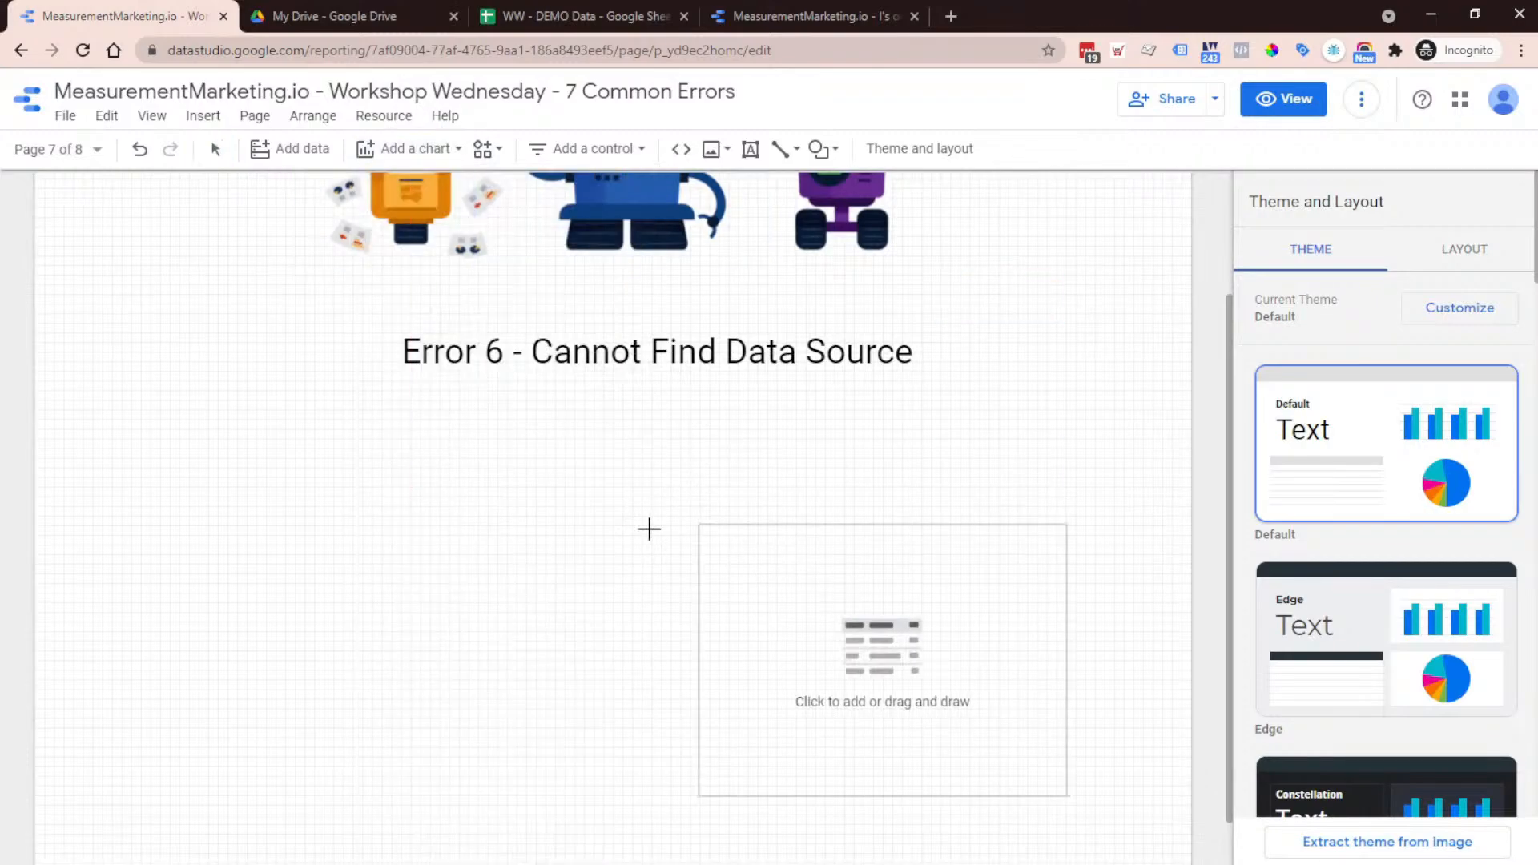
pyautogui.click(484, 399)
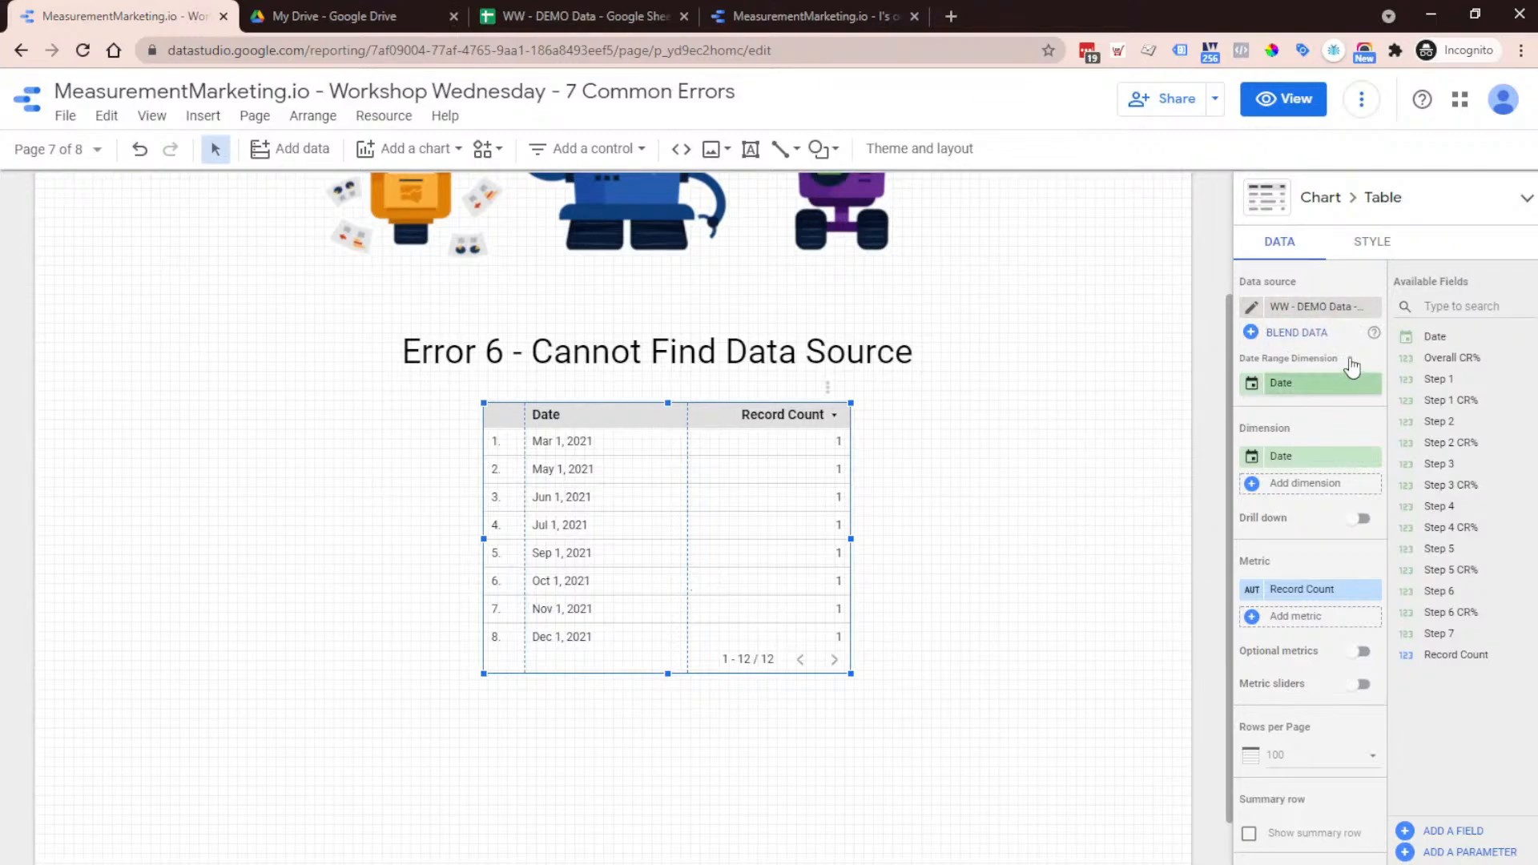
# Check the name of the new table's data source, then remove that source from the table
pyautogui.click(1252, 308)
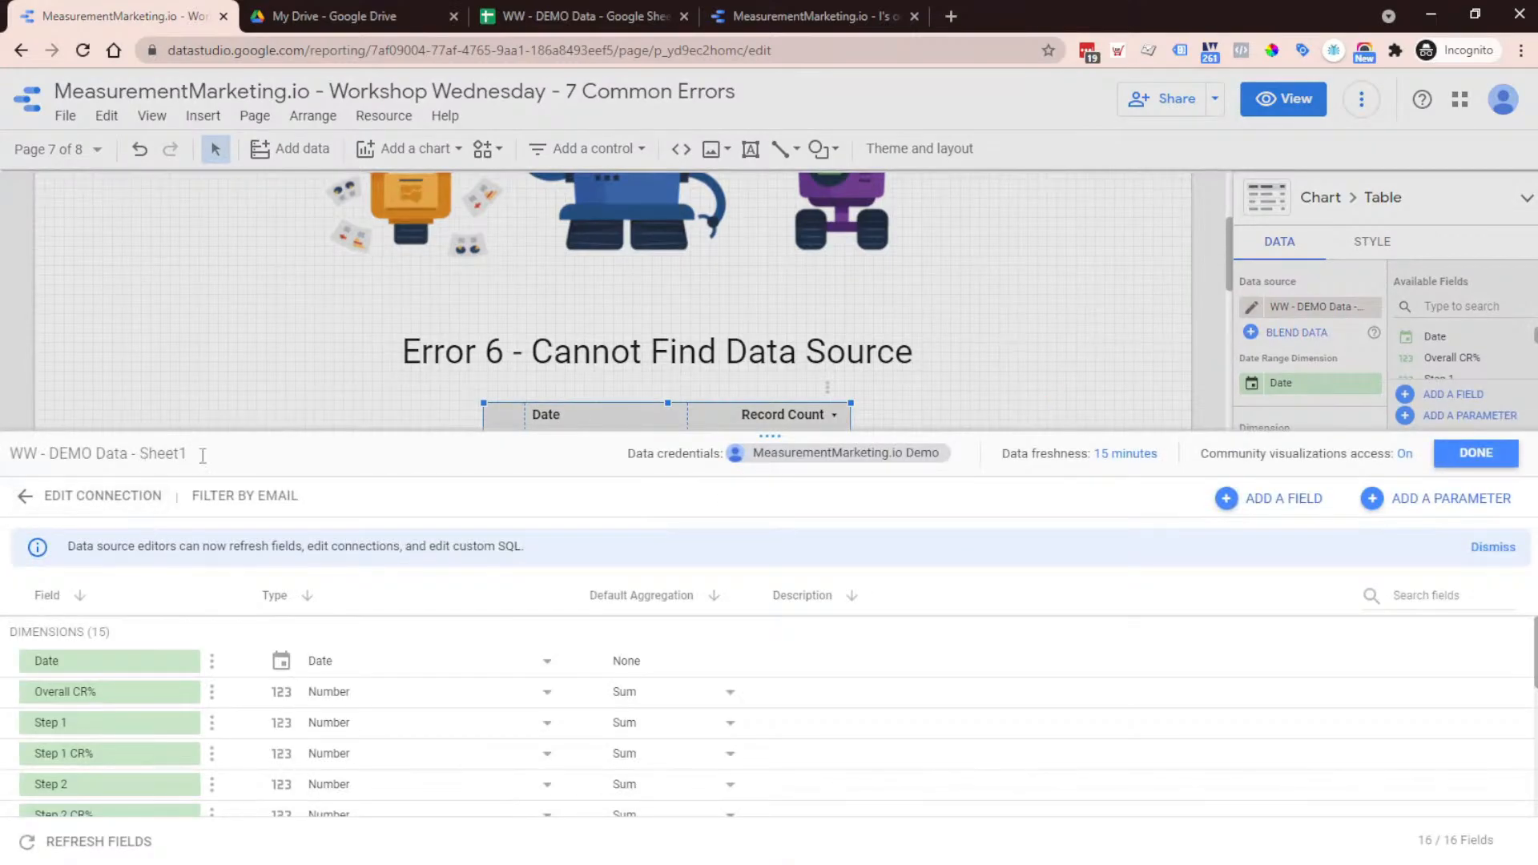
pyautogui.moveTo(186, 454); pyautogui.dragTo(46, 452)
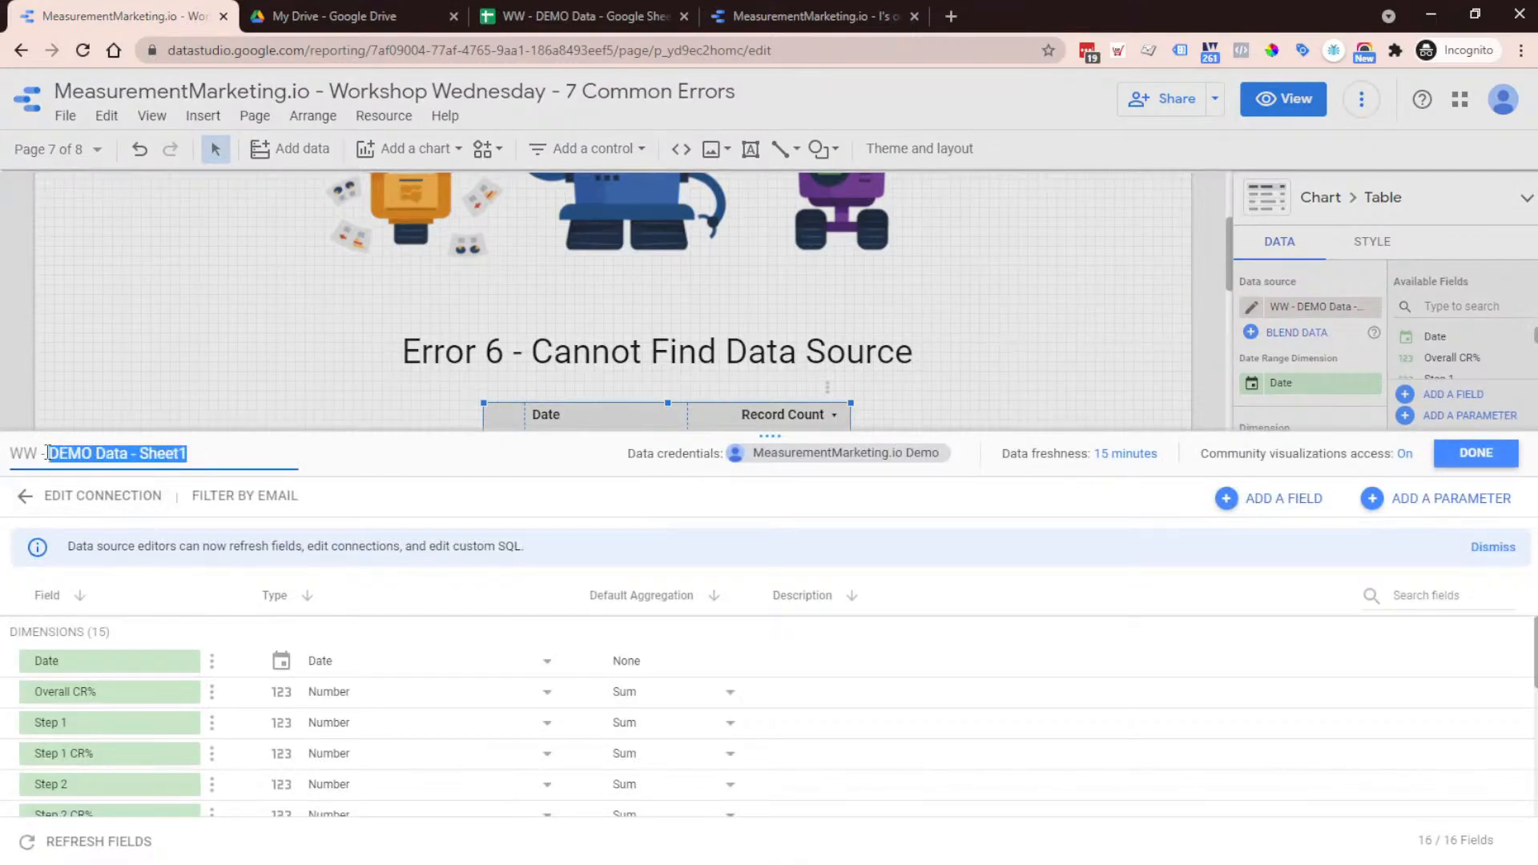
pyautogui.click(1490, 456)
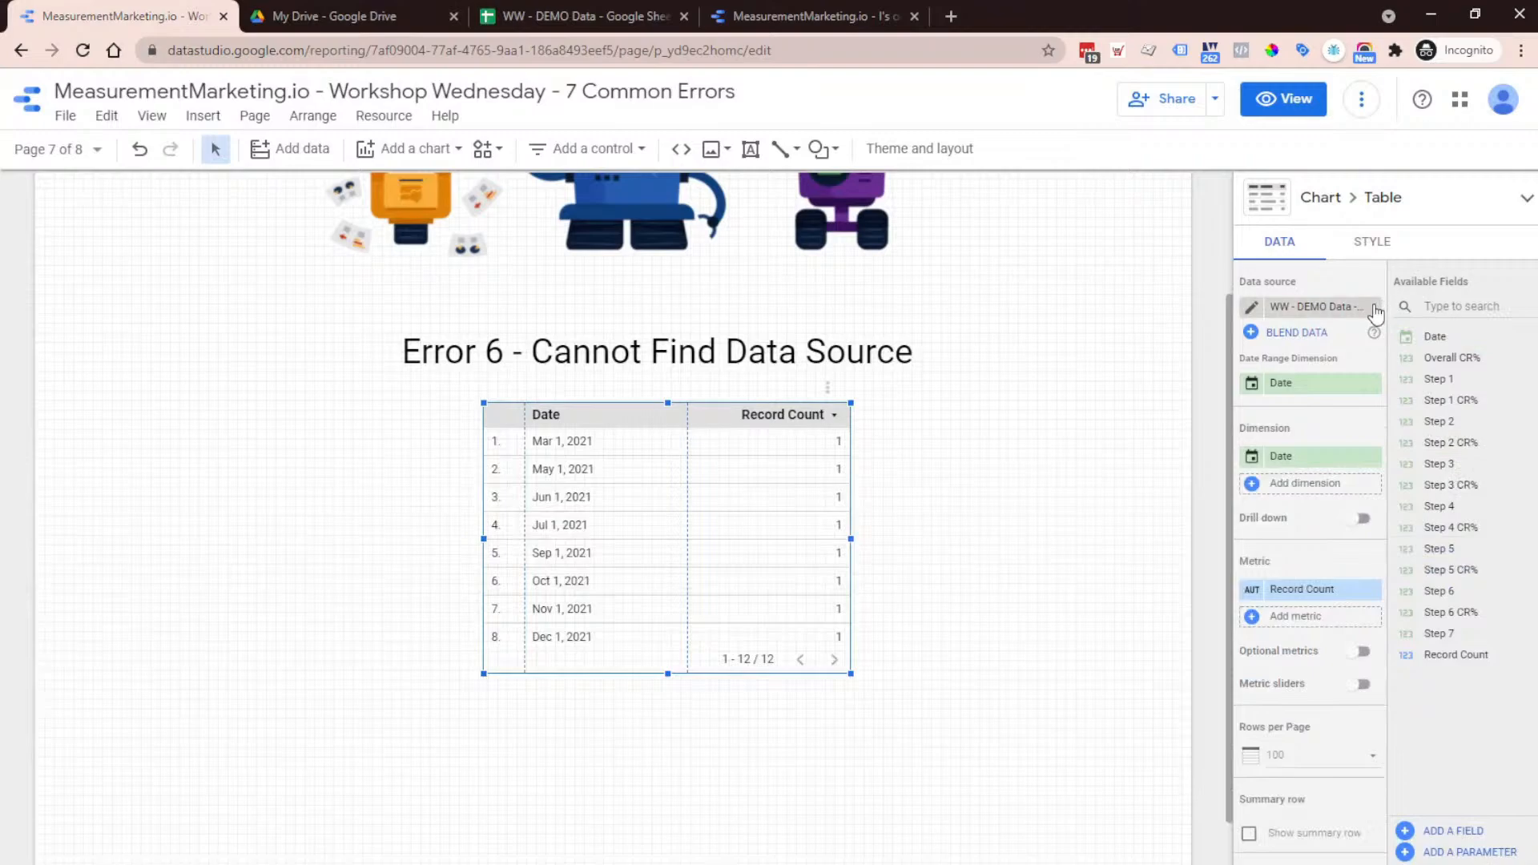
pyautogui.click(1370, 308)
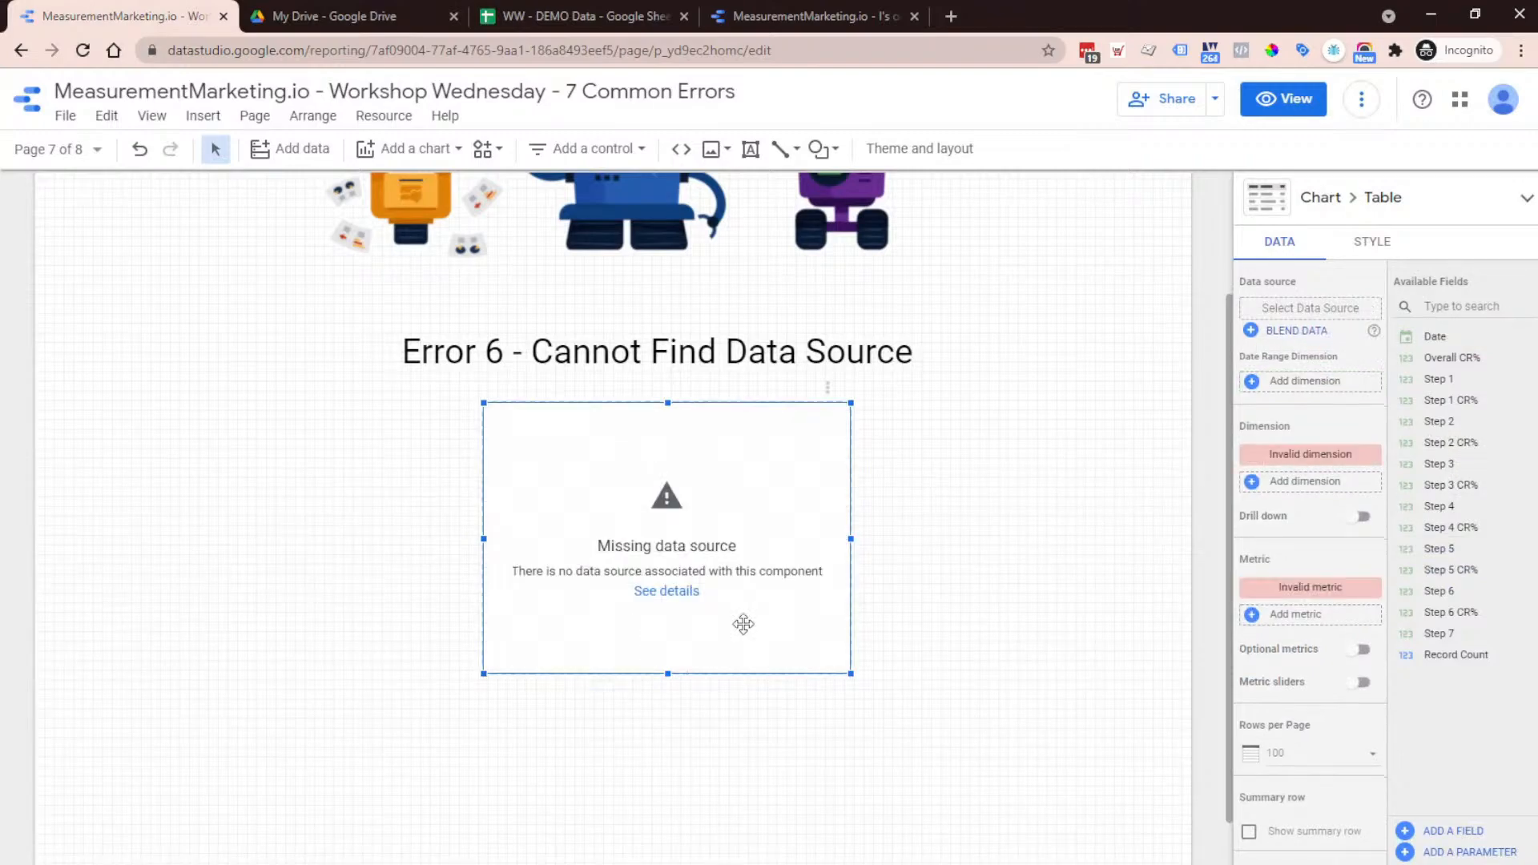